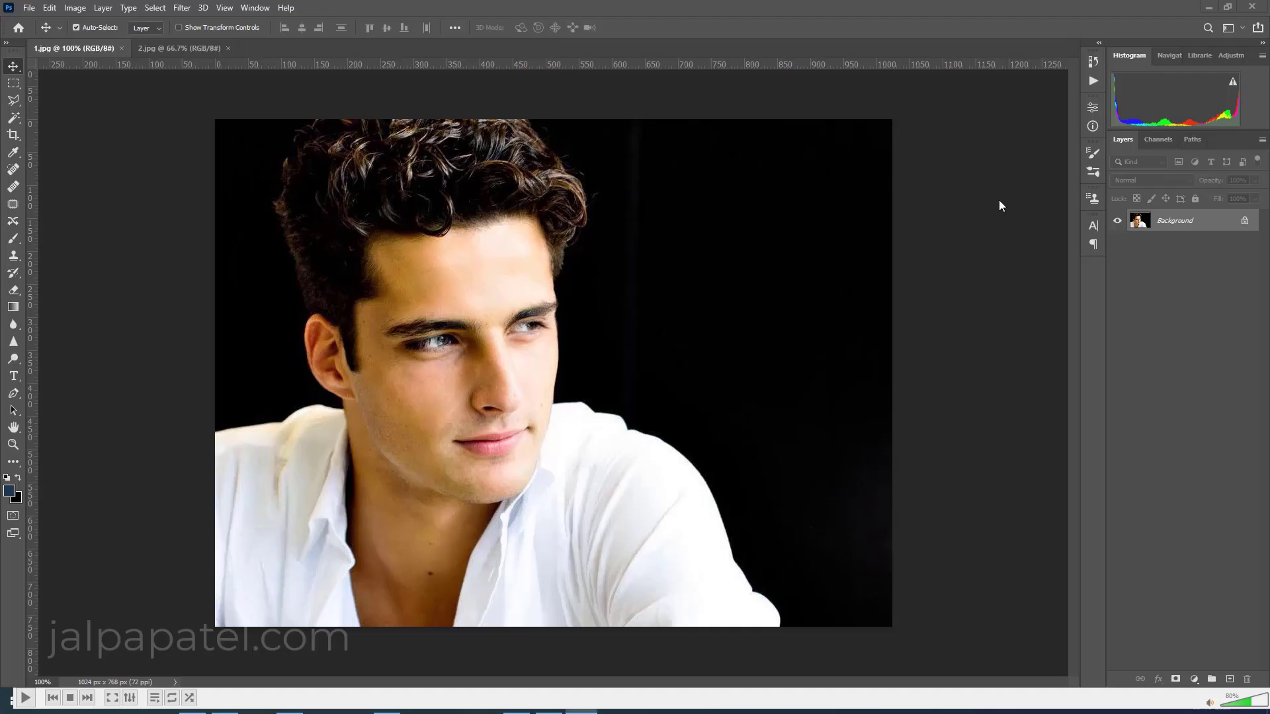
Step: Unlock the clean-shaven portrait's Background layer as Layer 0
{"action": "left_click", "coordinate": [1246, 226]}
{"action": "double_click", "coordinate": [1208, 222]}
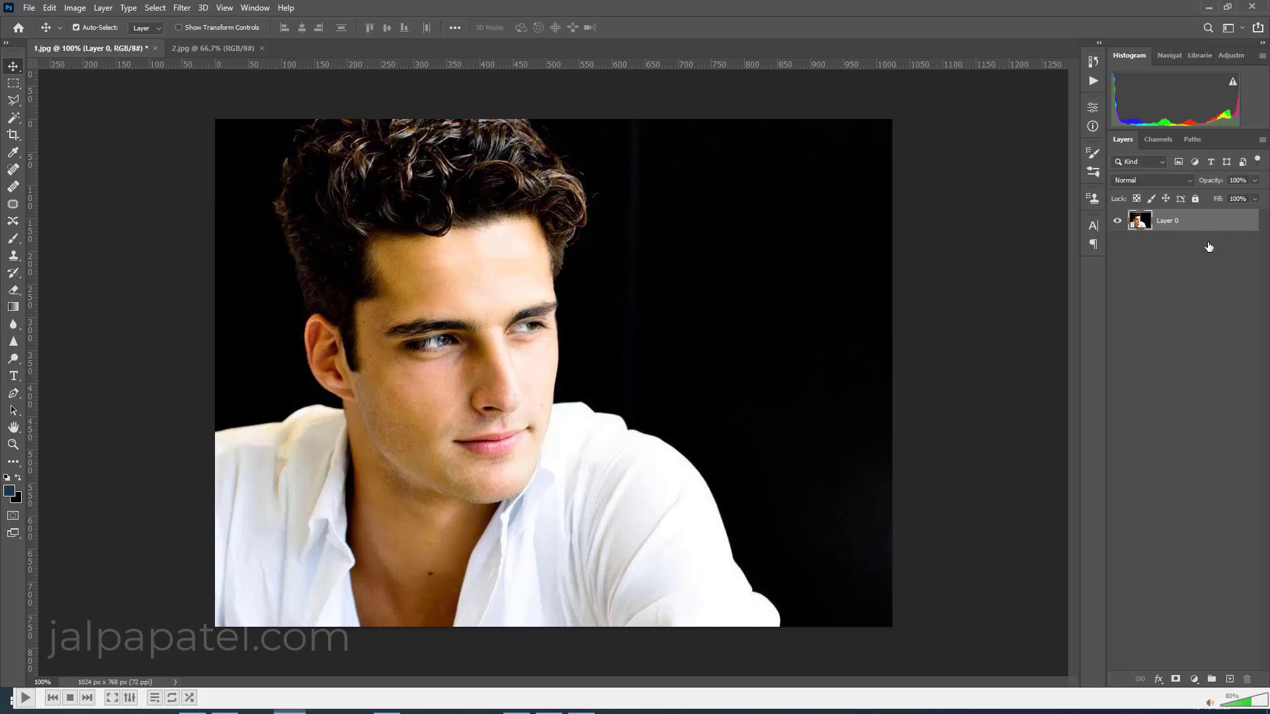
{"action": "left_click", "coordinate": [1255, 366]}
Step: Duplicate Layer 0 as Layer 0 copy, then bring up the bearded photo 2.jpg
{"action": "key", "text": "v"}
{"action": "mouse_move", "coordinate": [1184, 221]}
{"action": "left_mouse_down"}
{"action": "mouse_move", "coordinate": [1240, 681]}
{"action": "mouse_move", "coordinate": [1230, 679]}
{"action": "left_mouse_up"}
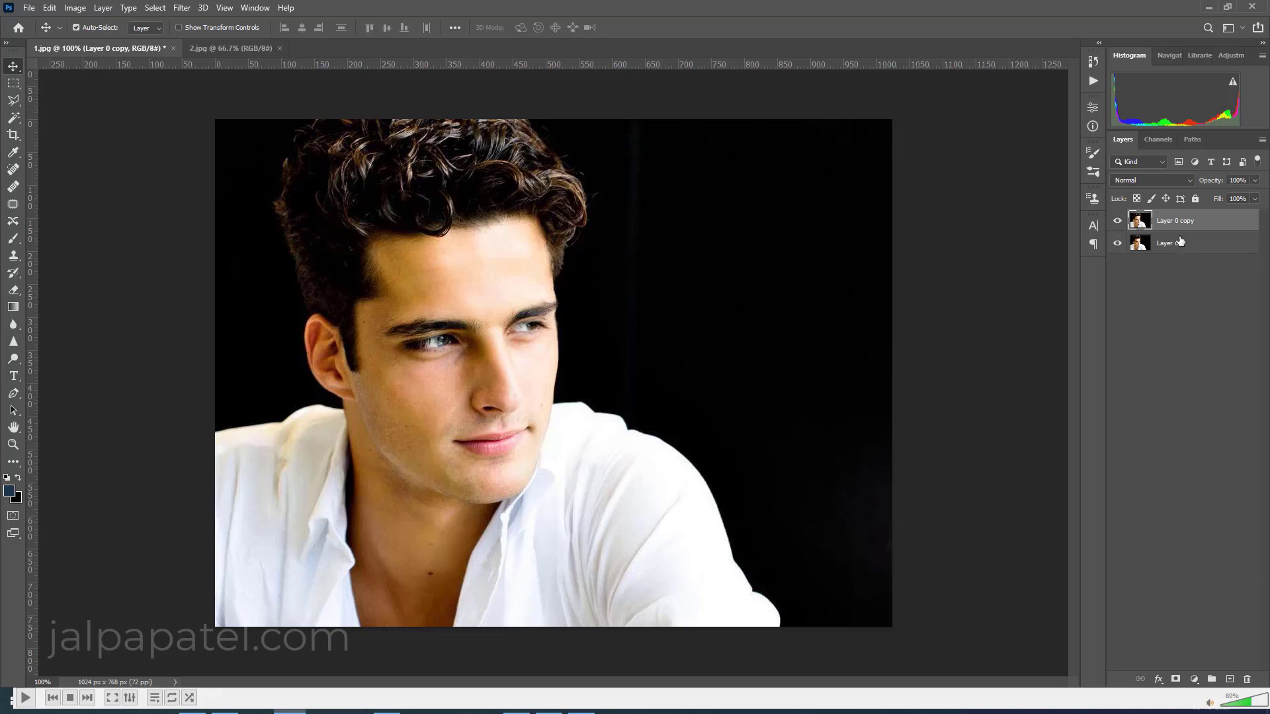
{"action": "left_click", "coordinate": [208, 48]}
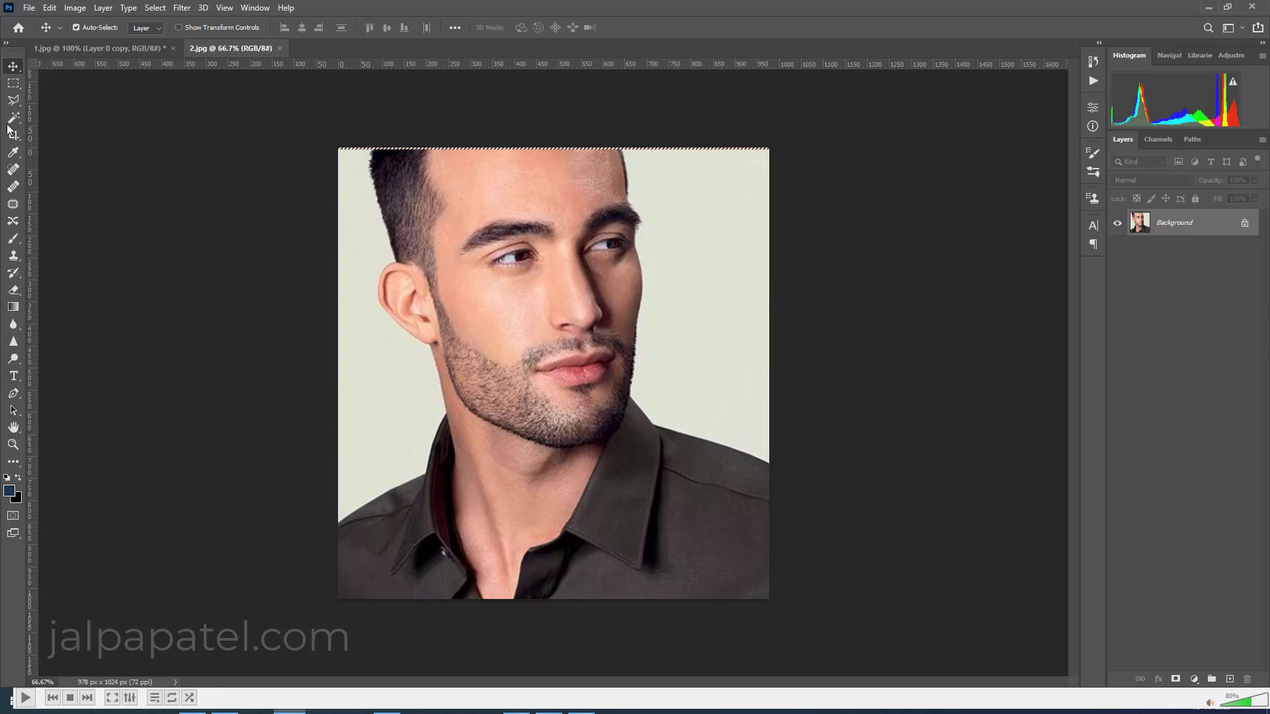
Step: Outline the beard from the ear around the mouth, jaw and chin with the Polygonal Lasso
{"action": "left_click", "coordinate": [13, 100]}
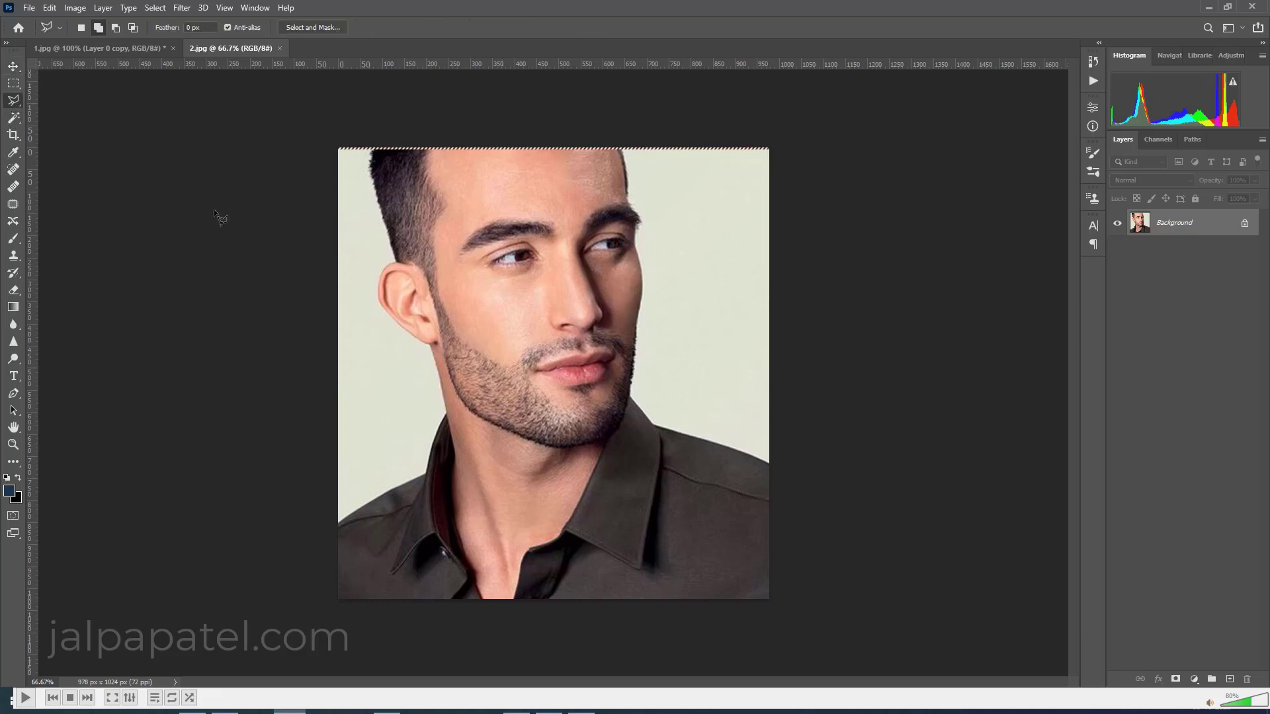
{"action": "left_click", "coordinate": [415, 270]}
{"action": "left_click", "coordinate": [440, 242]}
{"action": "left_click", "coordinate": [551, 383]}
{"action": "left_click", "coordinate": [638, 312]}
{"action": "left_click", "coordinate": [652, 329]}
{"action": "left_click", "coordinate": [649, 431]}
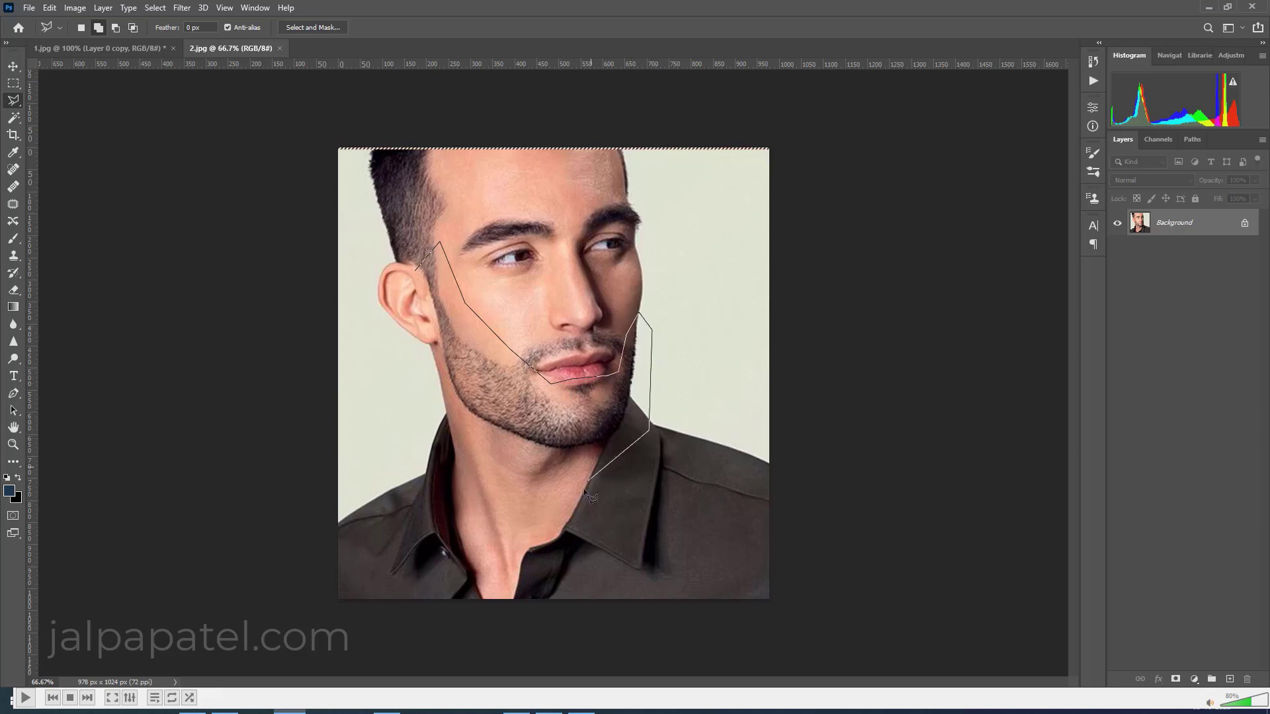
{"action": "left_click", "coordinate": [578, 495]}
{"action": "left_click", "coordinate": [477, 488]}
{"action": "left_click", "coordinate": [447, 414]}
{"action": "left_click", "coordinate": [423, 343]}
{"action": "left_click", "coordinate": [409, 295]}
{"action": "left_click", "coordinate": [415, 269]}
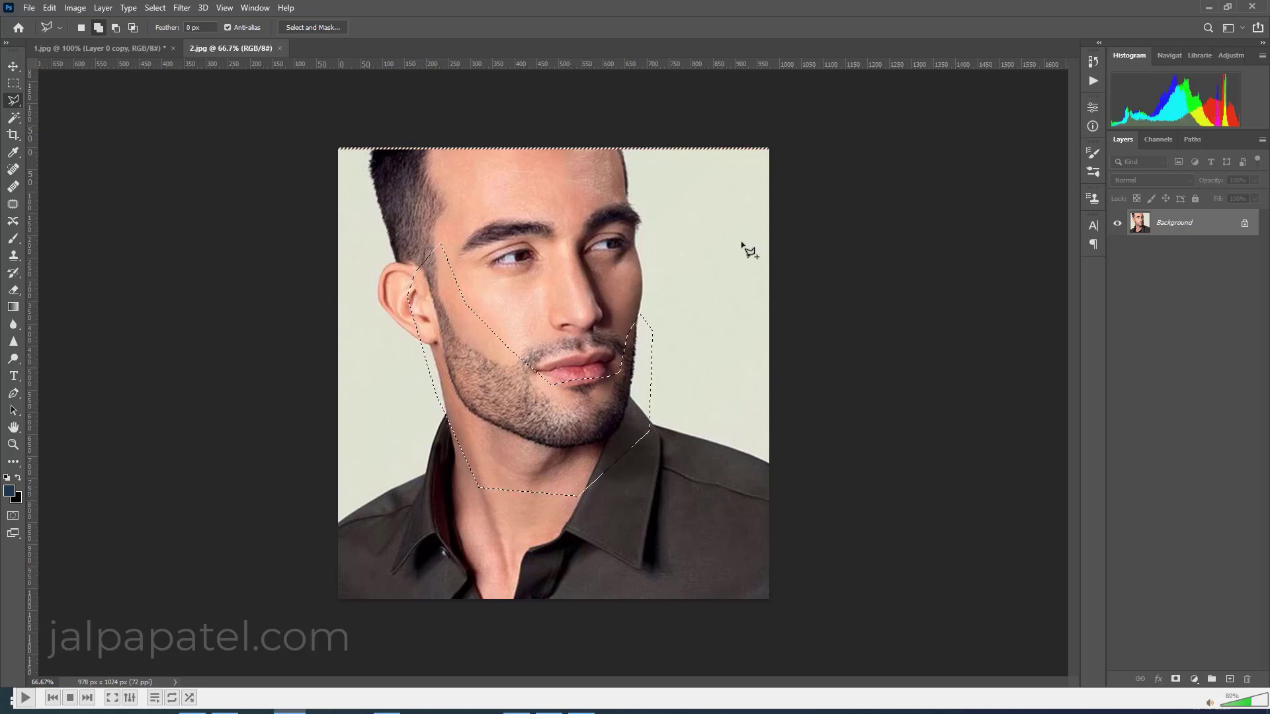
Step: Copy the selected beard area and return to 1.jpg
{"action": "left_click", "coordinate": [50, 9]}
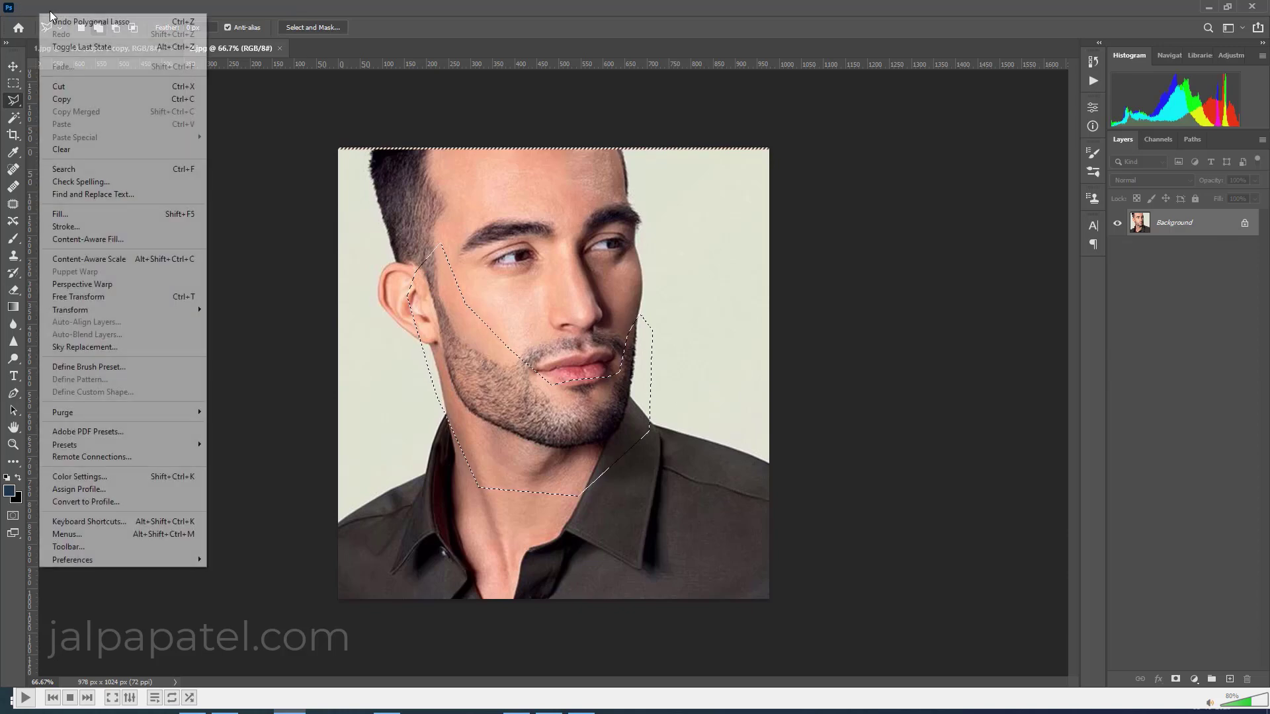
{"action": "left_click", "coordinate": [61, 99]}
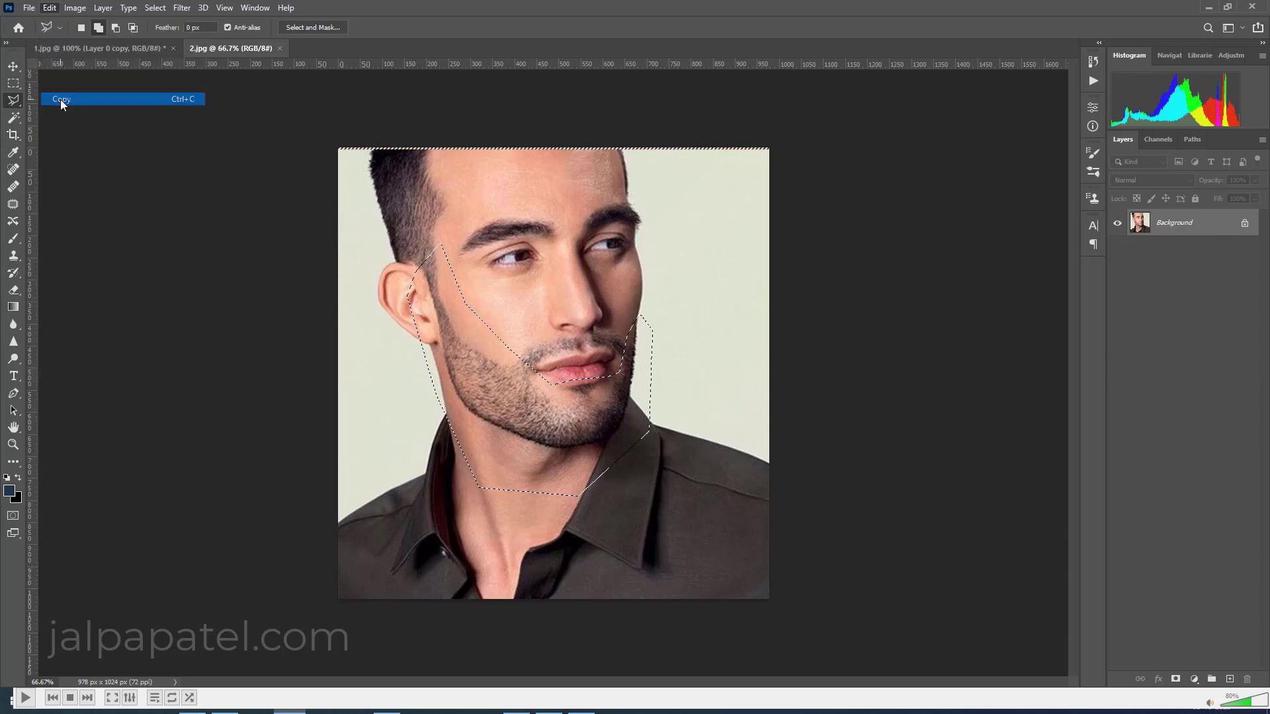
{"action": "left_click", "coordinate": [113, 45]}
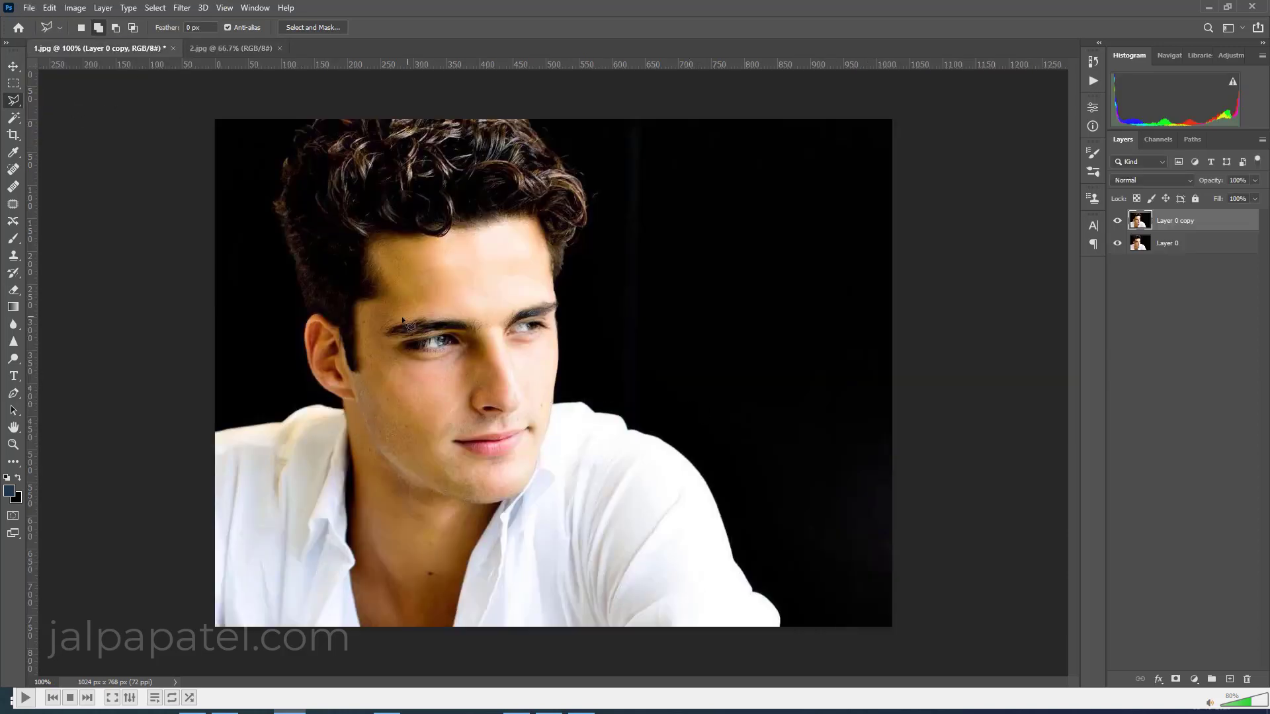
Step: Paste the beard patch as Layer 1, scaled to about 66% and rotated over the jaw
{"action": "left_click", "coordinate": [50, 9]}
{"action": "left_click", "coordinate": [62, 124]}
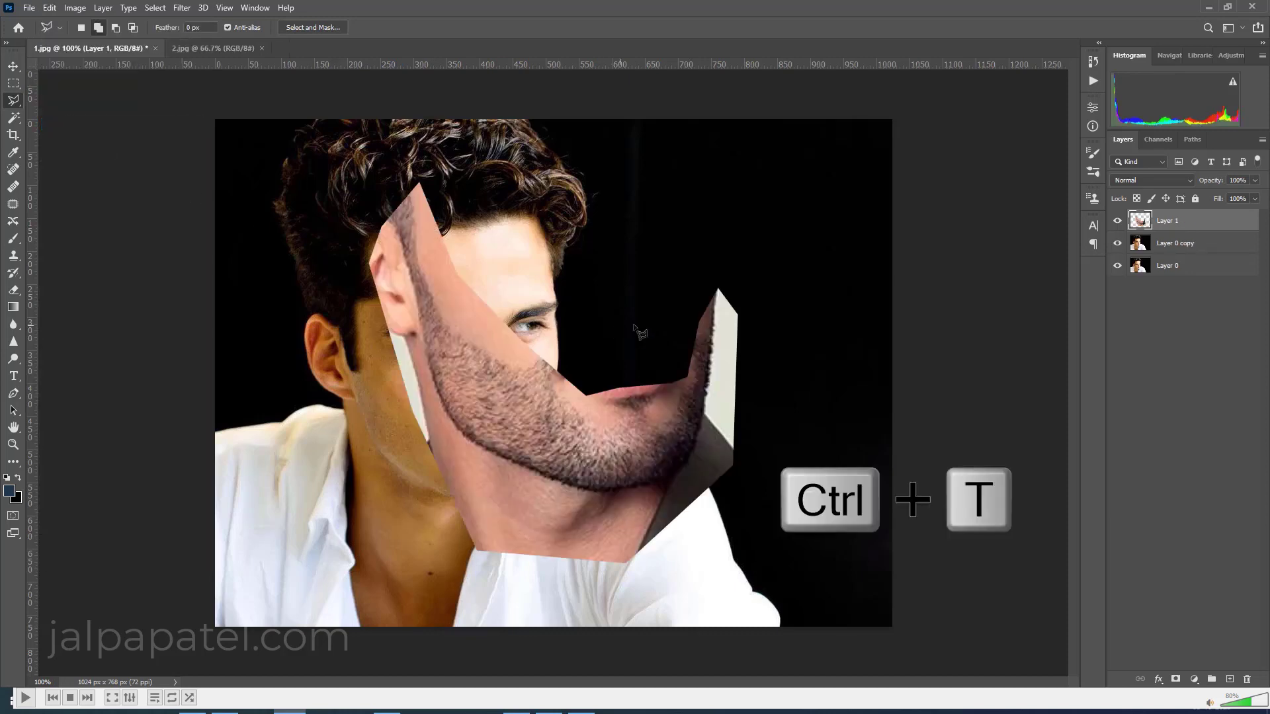
{"action": "key", "text": "ctrl+t"}
{"action": "left_click_drag", "start_coordinate": [539, 457], "coordinate": [442, 516]}
{"action": "left_click_drag", "start_coordinate": [638, 241], "coordinate": [631, 249]}
{"action": "mouse_move", "coordinate": [591, 299]}
{"action": "left_mouse_down"}
{"action": "mouse_move", "coordinate": [566, 371]}
{"action": "mouse_move", "coordinate": [658, 272]}
{"action": "mouse_move", "coordinate": [659, 246]}
{"action": "mouse_move", "coordinate": [577, 328]}
{"action": "mouse_move", "coordinate": [563, 362]}
{"action": "left_mouse_up"}
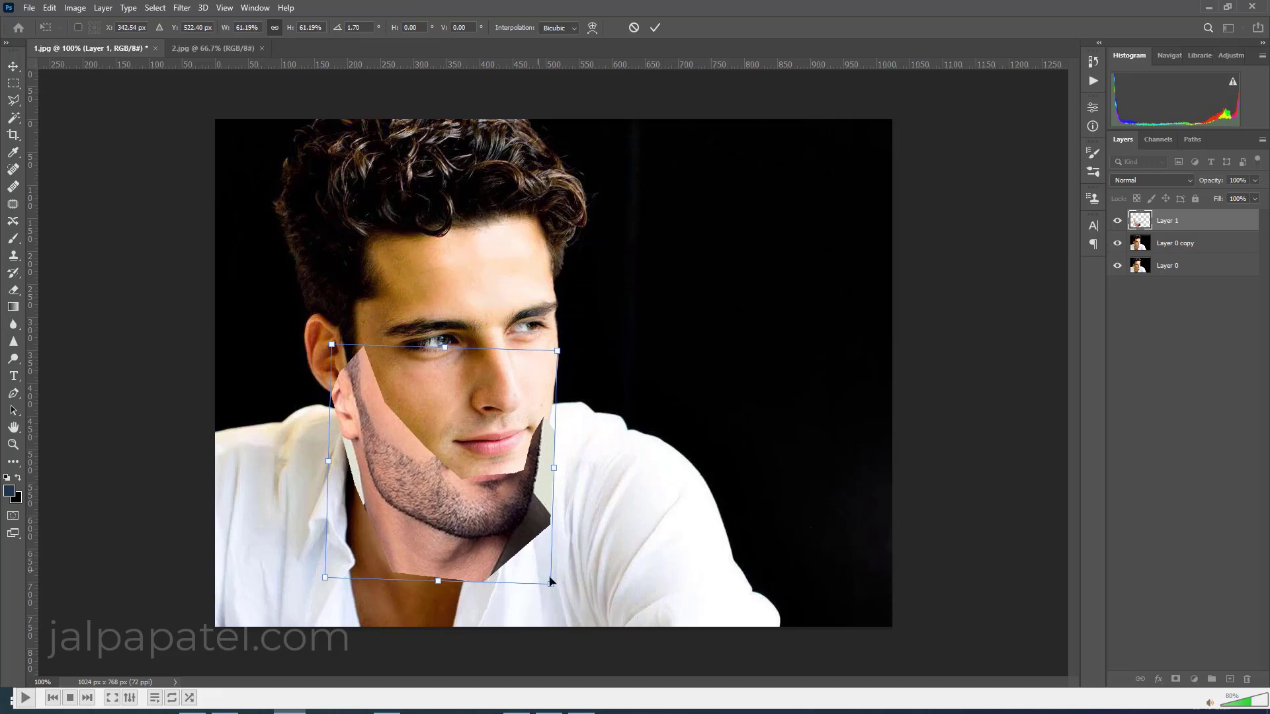
{"action": "left_click_drag", "start_coordinate": [551, 581], "coordinate": [641, 522]}
{"action": "mouse_move", "coordinate": [445, 560]}
{"action": "left_mouse_down"}
{"action": "mouse_move", "coordinate": [471, 557]}
{"action": "mouse_move", "coordinate": [450, 535]}
{"action": "left_mouse_up"}
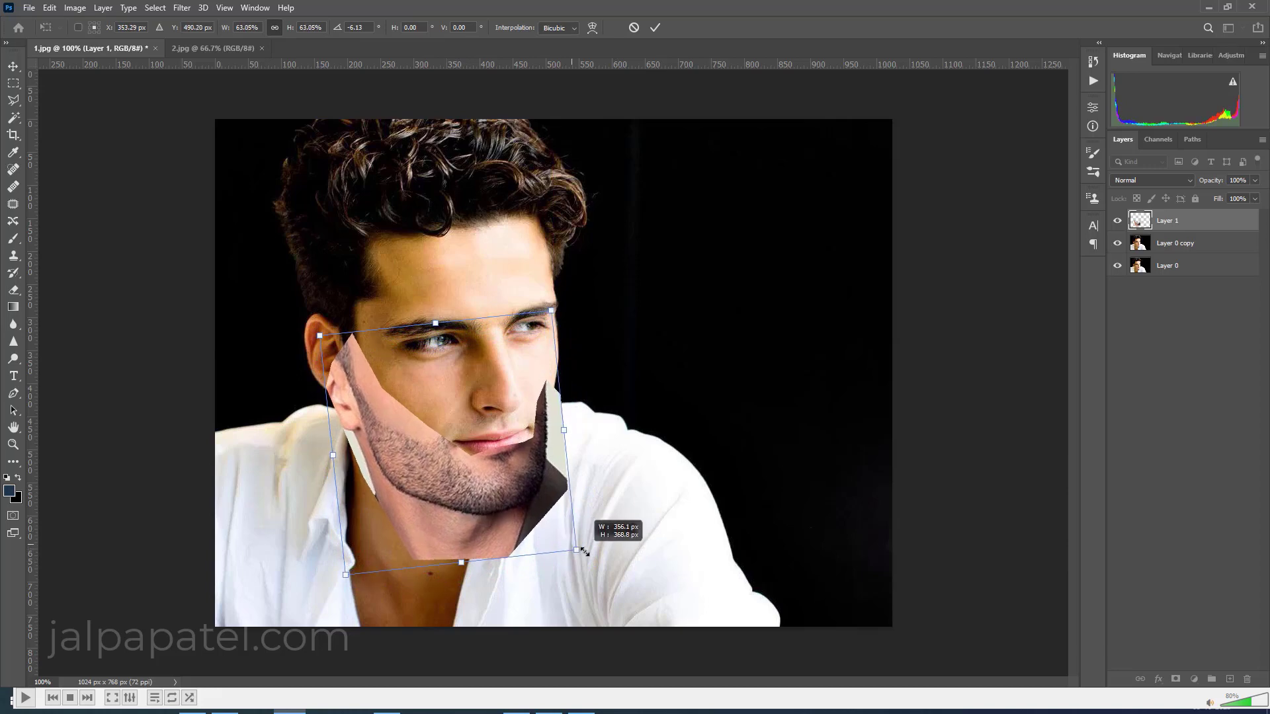
{"action": "left_click_drag", "start_coordinate": [568, 543], "coordinate": [594, 559]}
{"action": "key", "text": "Return"}
{"action": "key", "text": "l"}
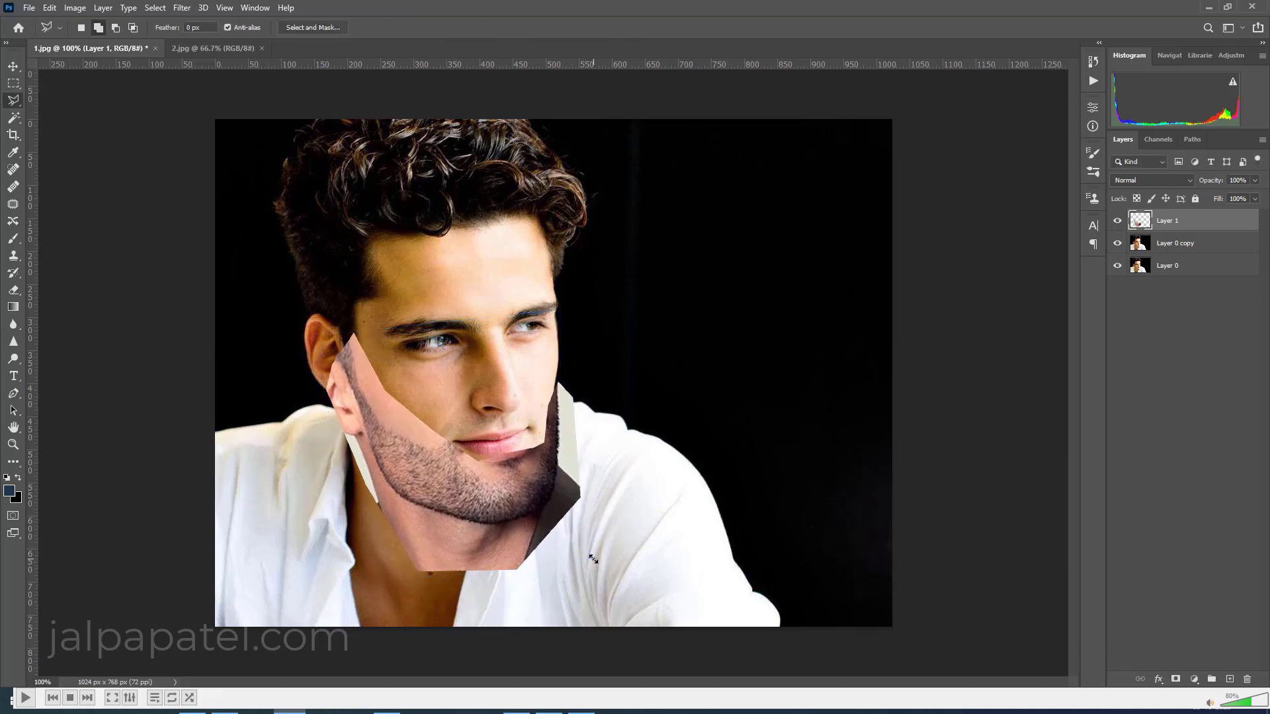
Step: Set Layer 1 to 60% opacity and rotate the patch about 7 degrees onto the jaw
{"action": "left_click_drag", "start_coordinate": [1235, 191], "coordinate": [1231, 194]}
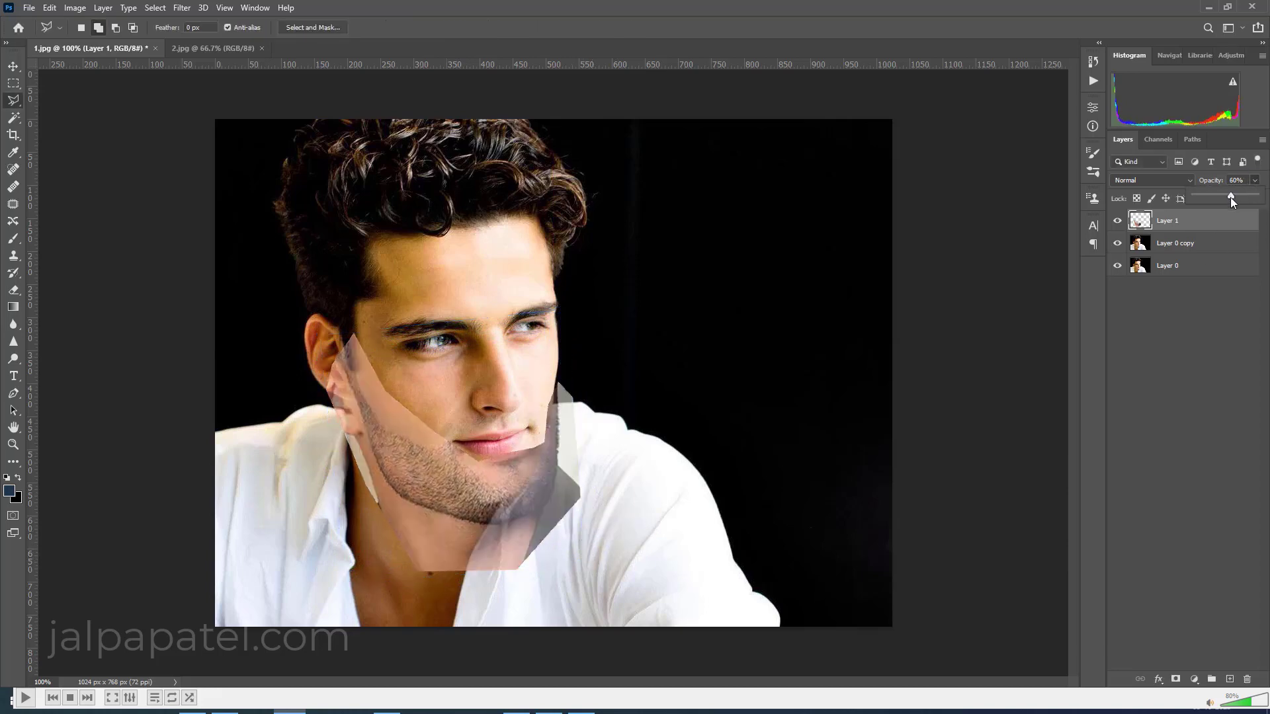
{"action": "key", "text": "ctrl+t"}
{"action": "left_click_drag", "start_coordinate": [491, 520], "coordinate": [508, 459]}
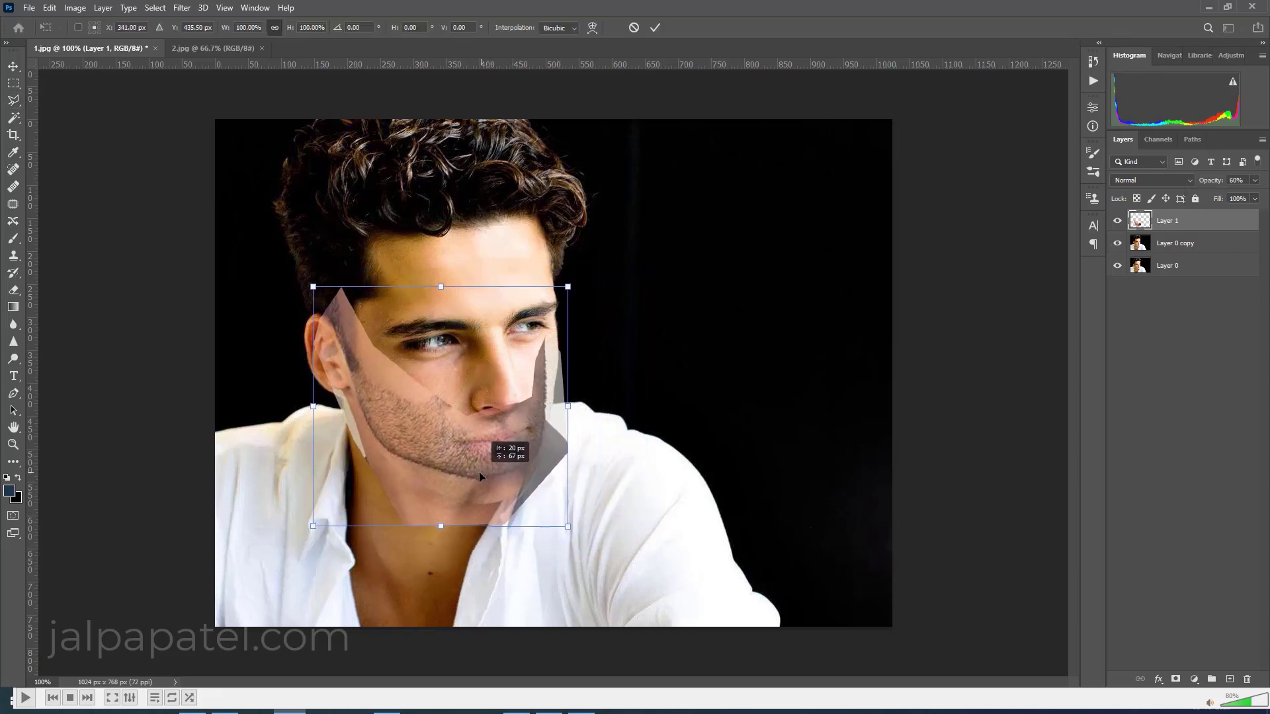
{"action": "left_click_drag", "start_coordinate": [508, 459], "coordinate": [472, 482]}
{"action": "left_click_drag", "start_coordinate": [599, 426], "coordinate": [589, 450]}
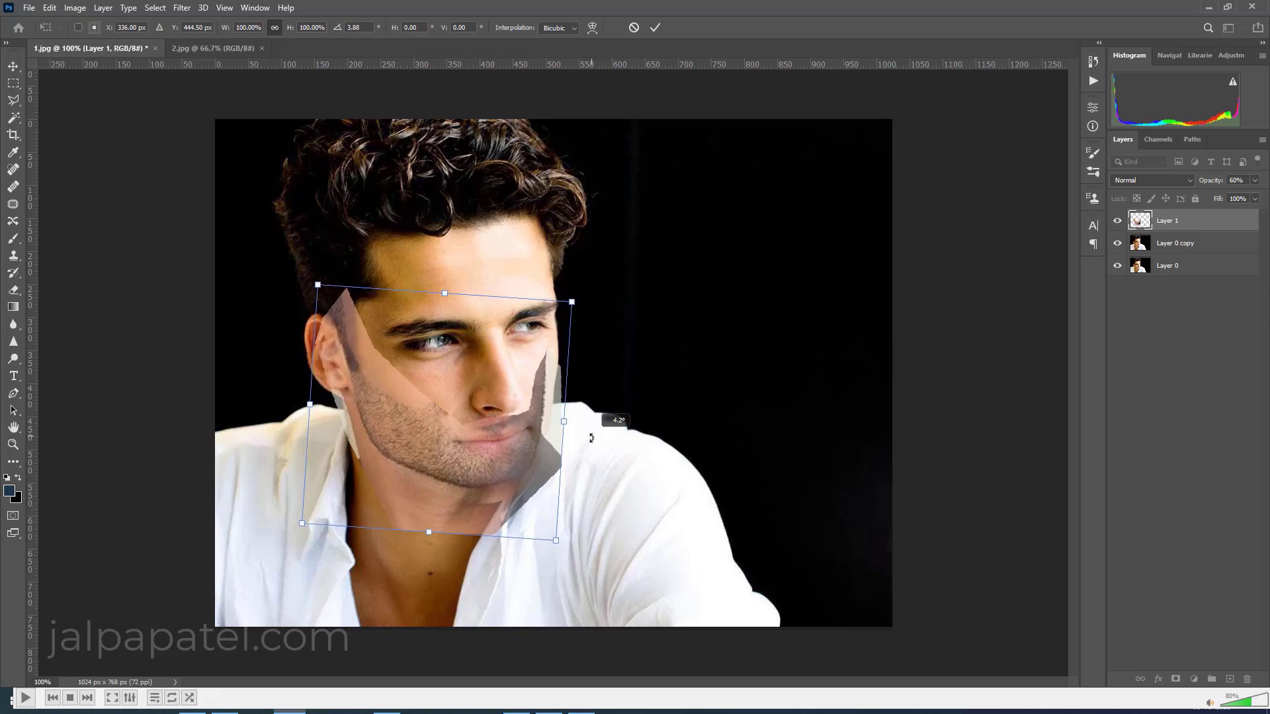
{"action": "key", "text": "Return"}
{"action": "key", "text": "l"}
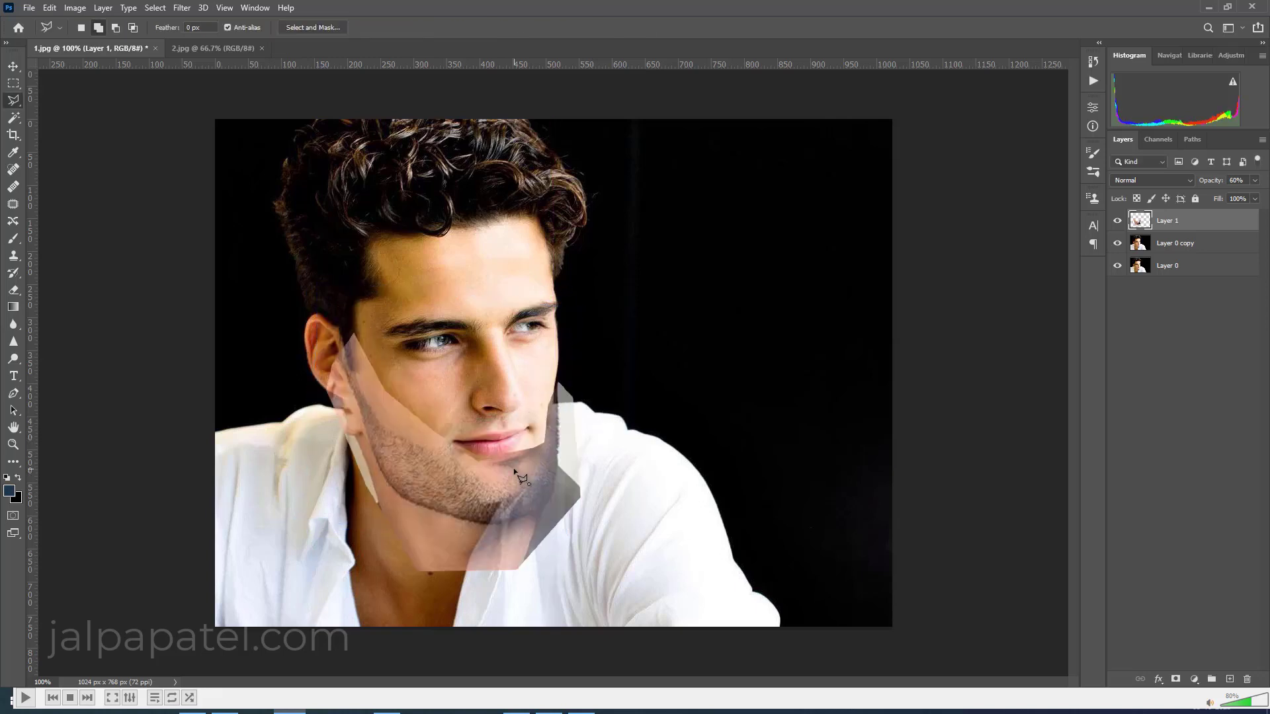
Step: Lower Layer 1 to 34% opacity and nudge the patch, rotating it about 4.4 degrees
{"action": "left_click", "coordinate": [1255, 180]}
{"action": "left_click_drag", "start_coordinate": [1228, 197], "coordinate": [1219, 200]}
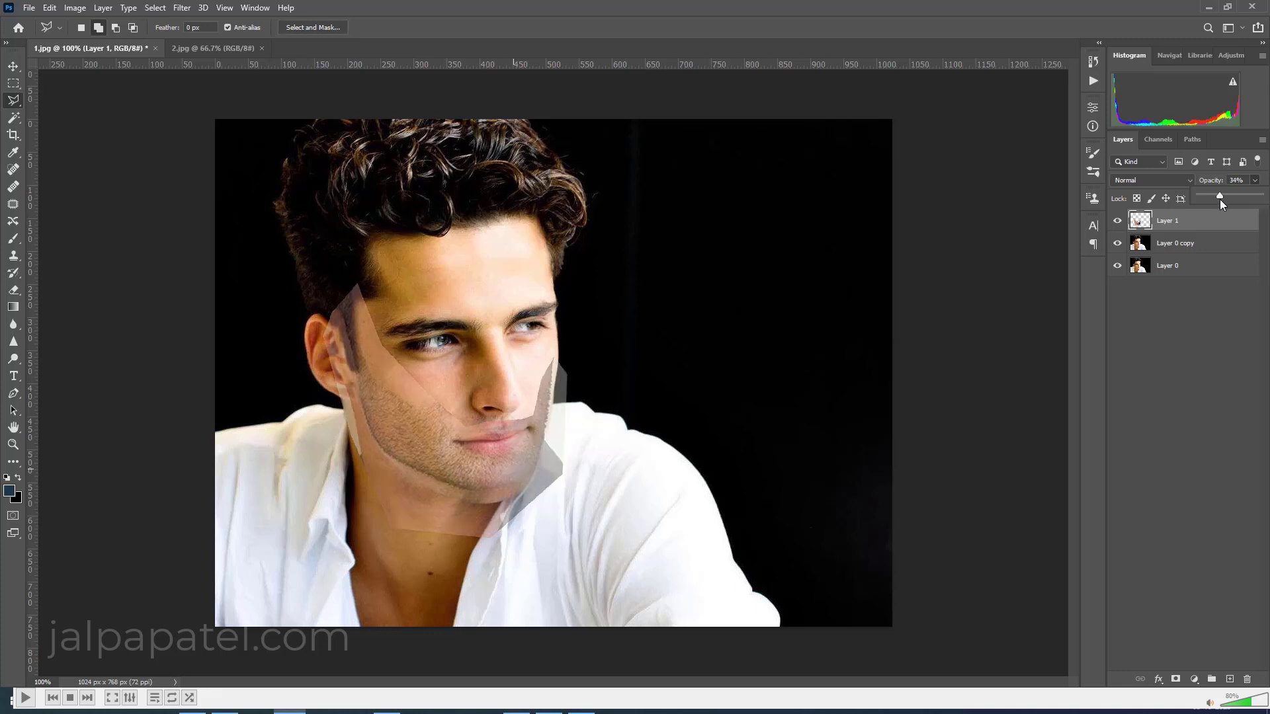
{"action": "key", "text": "ctrl+t"}
{"action": "mouse_move", "coordinate": [496, 427]}
{"action": "left_mouse_down"}
{"action": "mouse_move", "coordinate": [516, 438]}
{"action": "mouse_move", "coordinate": [489, 453]}
{"action": "left_mouse_up"}
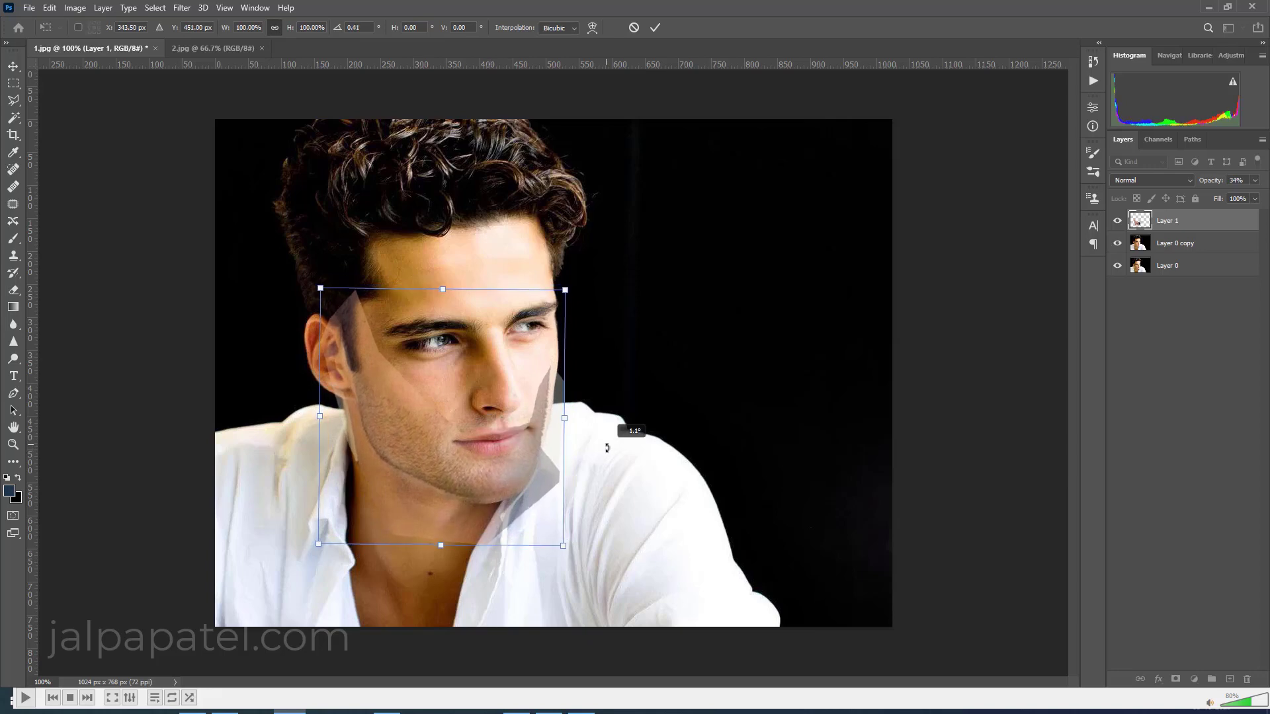
{"action": "left_click_drag", "start_coordinate": [610, 444], "coordinate": [607, 457]}
{"action": "left_click_drag", "start_coordinate": [473, 452], "coordinate": [479, 456]}
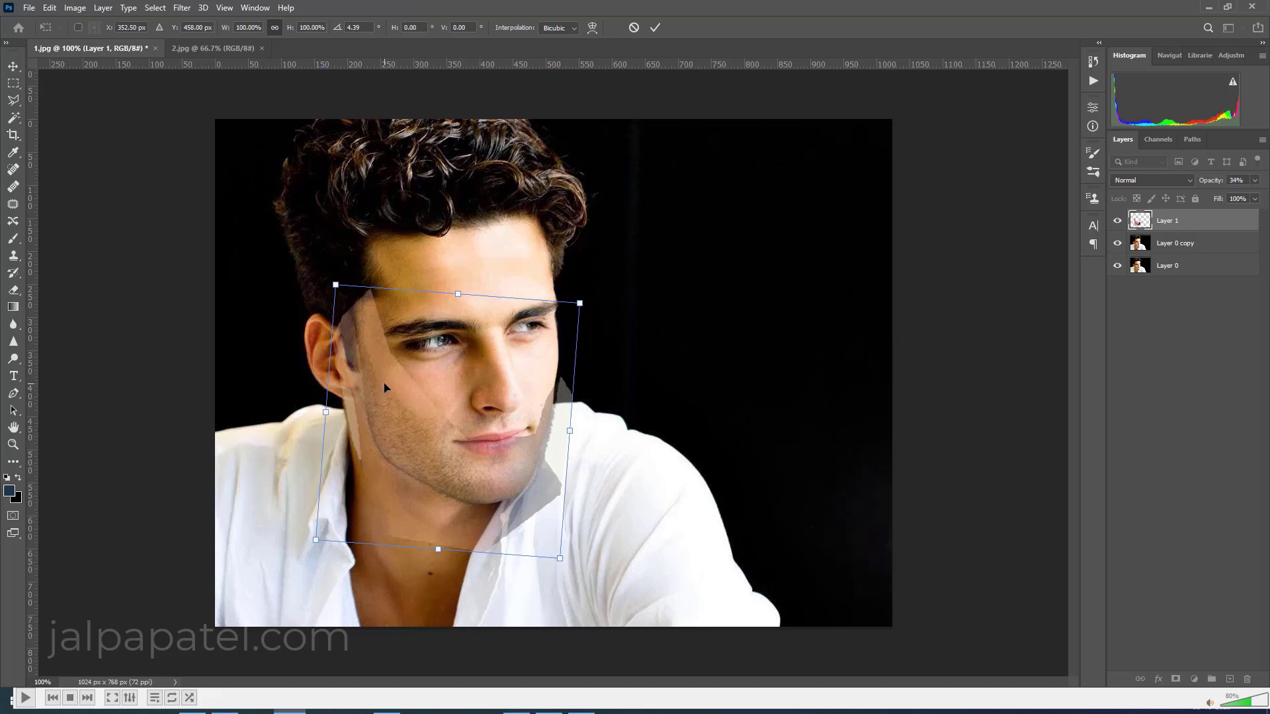
Step: Warp the beard patch mesh to fit the temple, cheek and jaw, then restore 100% opacity
{"action": "right_click", "coordinate": [451, 451]}
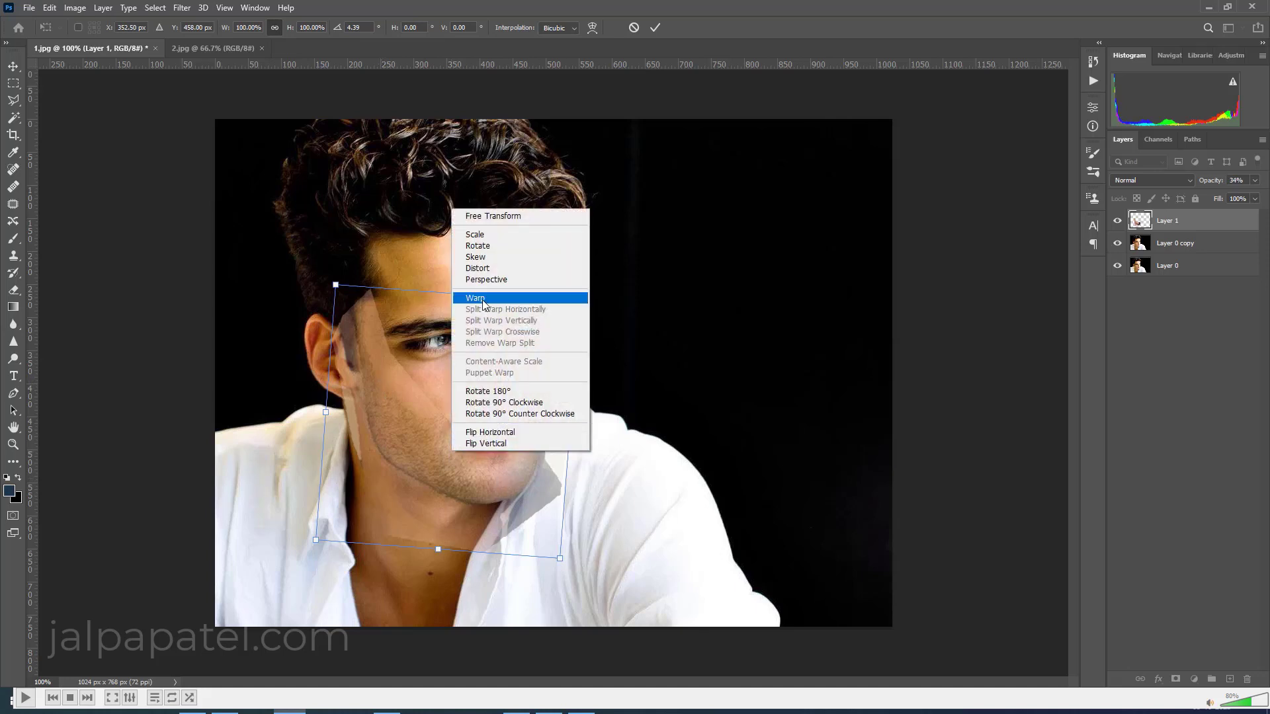
{"action": "left_click", "coordinate": [486, 298]}
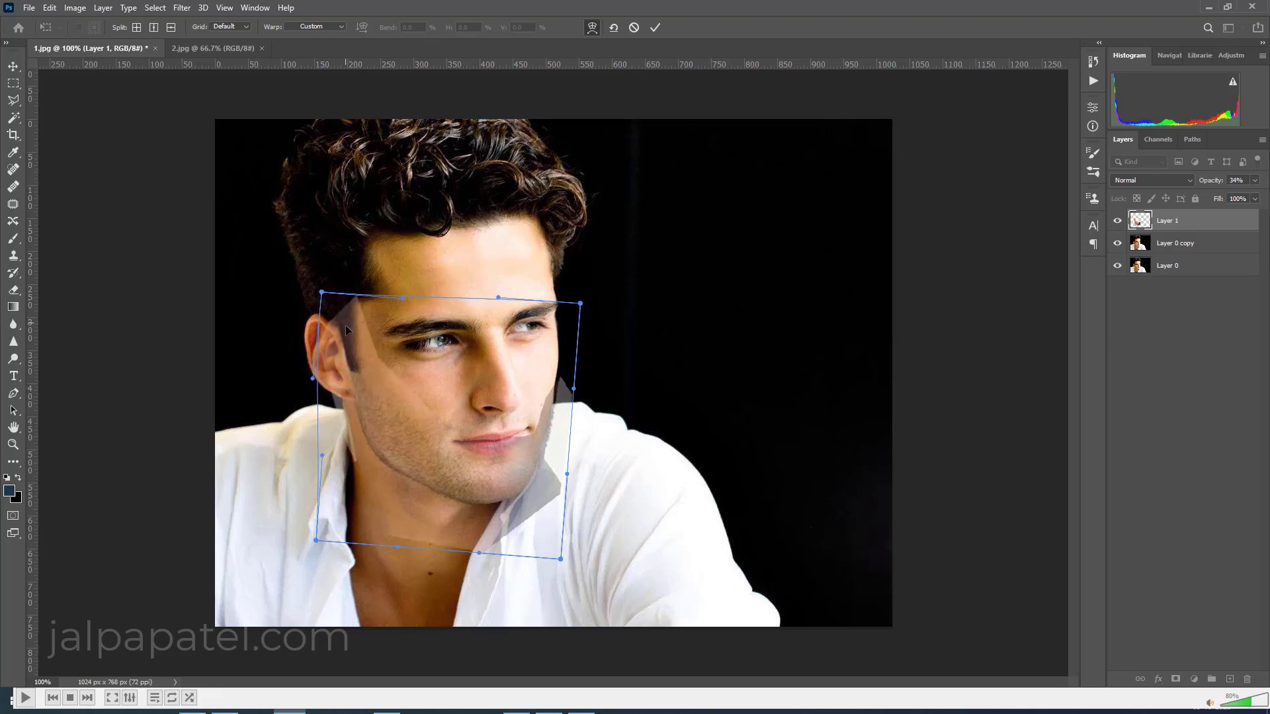
{"action": "left_click_drag", "start_coordinate": [346, 324], "coordinate": [348, 342]}
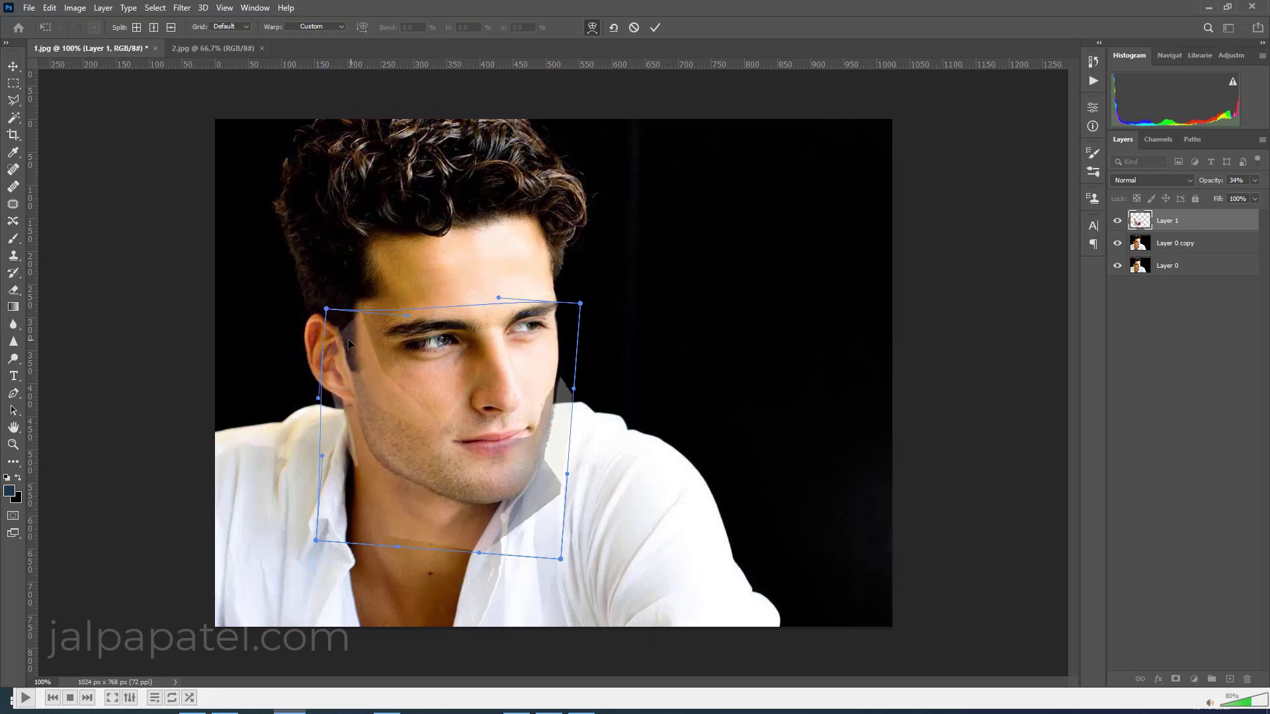
{"action": "left_click_drag", "start_coordinate": [375, 453], "coordinate": [380, 452]}
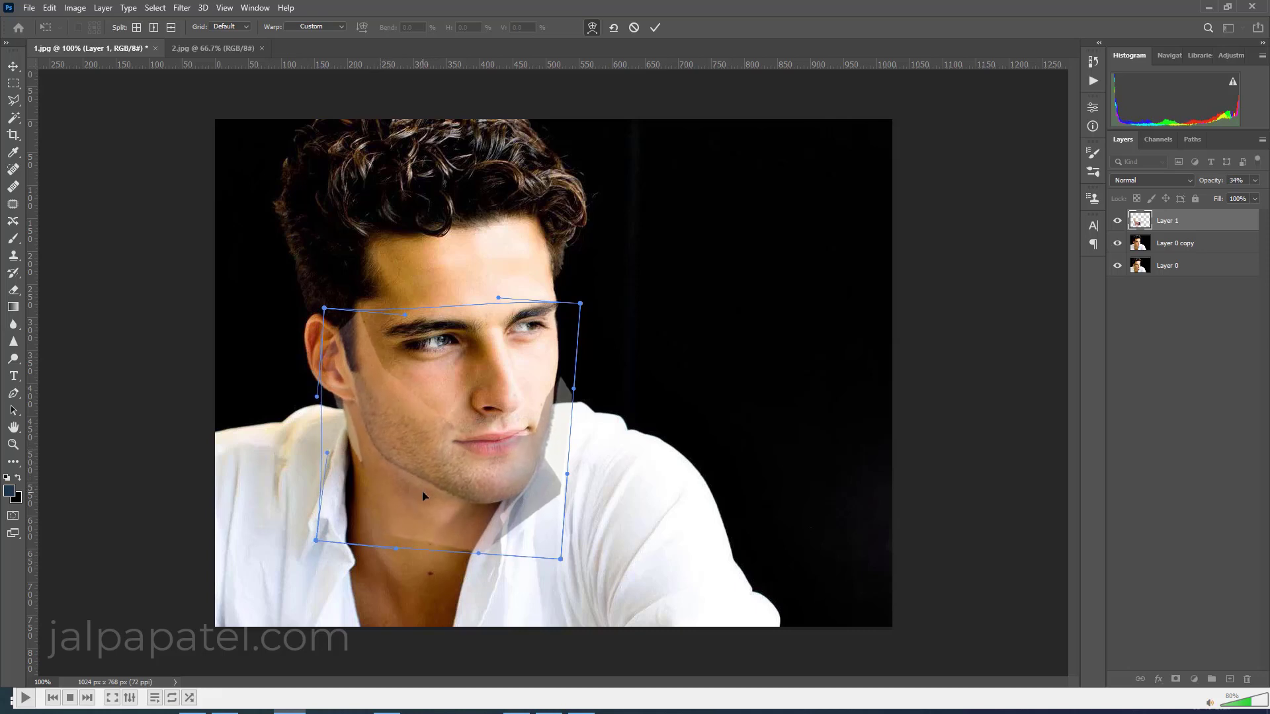
{"action": "left_click_drag", "start_coordinate": [424, 496], "coordinate": [421, 498]}
{"action": "left_click_drag", "start_coordinate": [507, 508], "coordinate": [502, 509]}
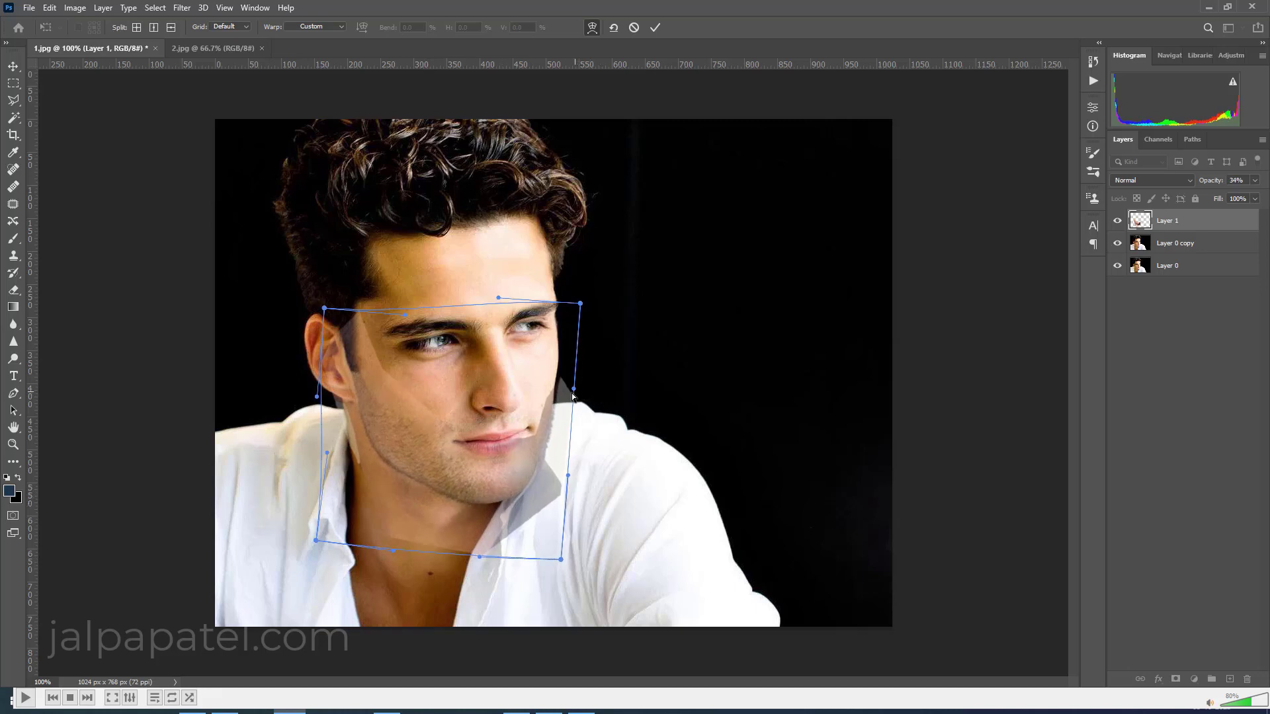
{"action": "left_click_drag", "start_coordinate": [572, 394], "coordinate": [564, 394]}
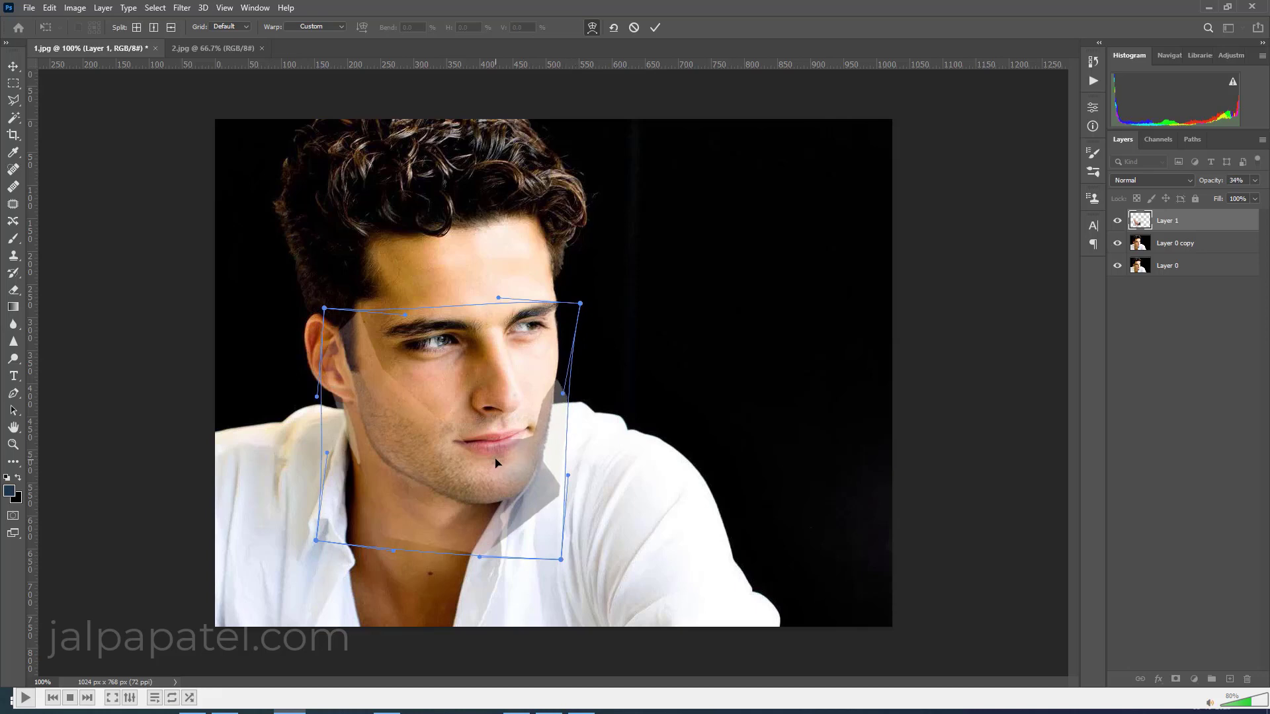
{"action": "left_click_drag", "start_coordinate": [498, 462], "coordinate": [498, 465]}
{"action": "key", "text": "Return"}
{"action": "key", "text": "l"}
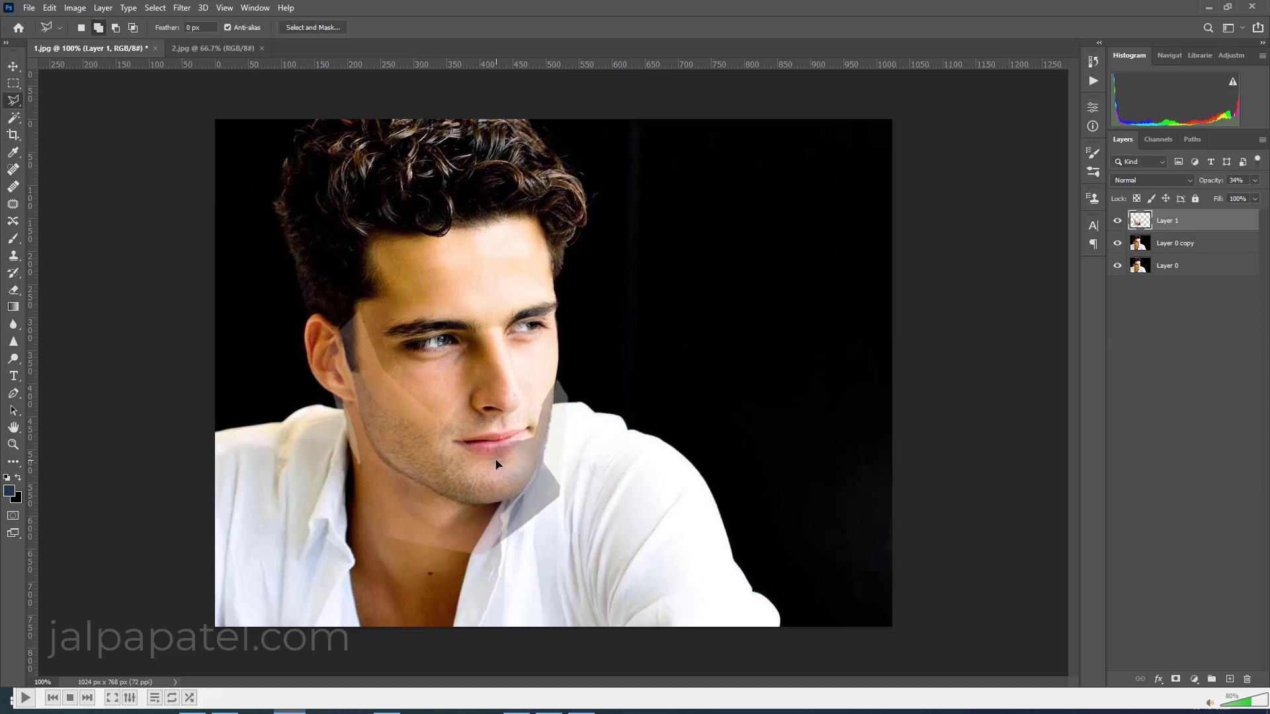
{"action": "left_click", "coordinate": [1254, 182]}
{"action": "left_click_drag", "start_coordinate": [1227, 195], "coordinate": [1260, 196]}
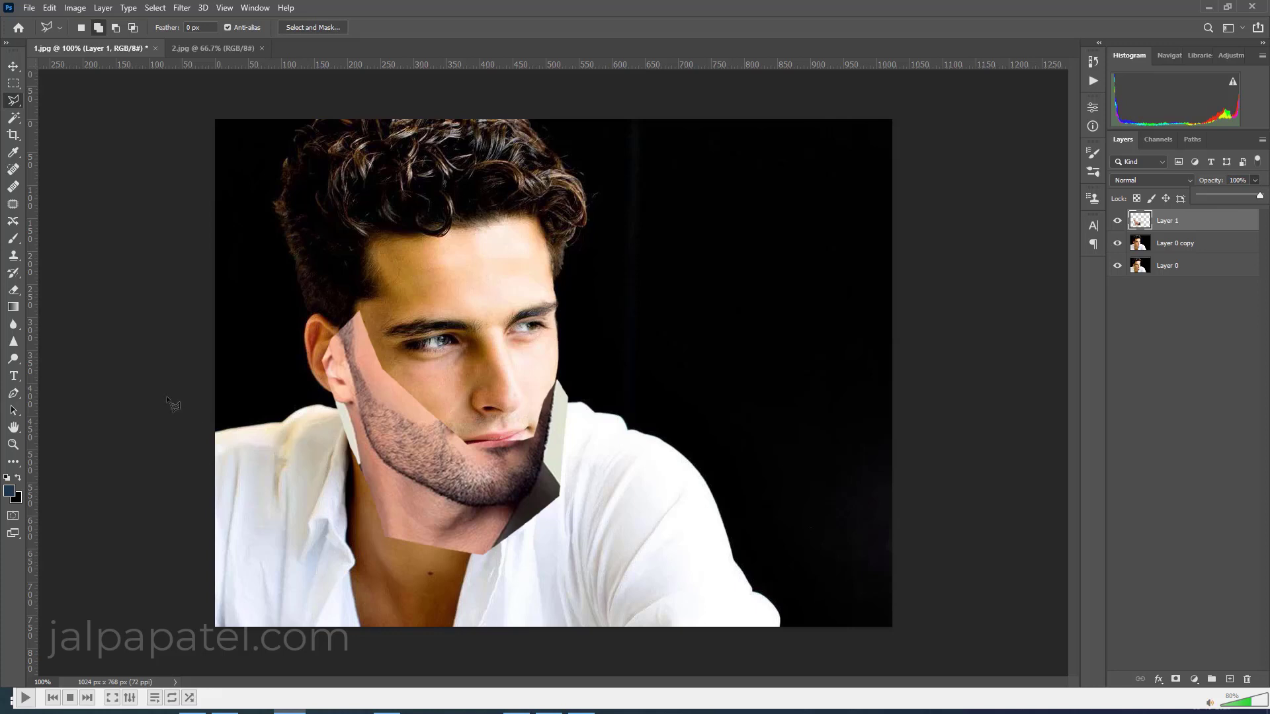
Step: Erase Layer 1's excess edges at the temple, lips, ear and jaw with a 35 then 15 eraser
{"action": "left_click", "coordinate": [13, 291]}
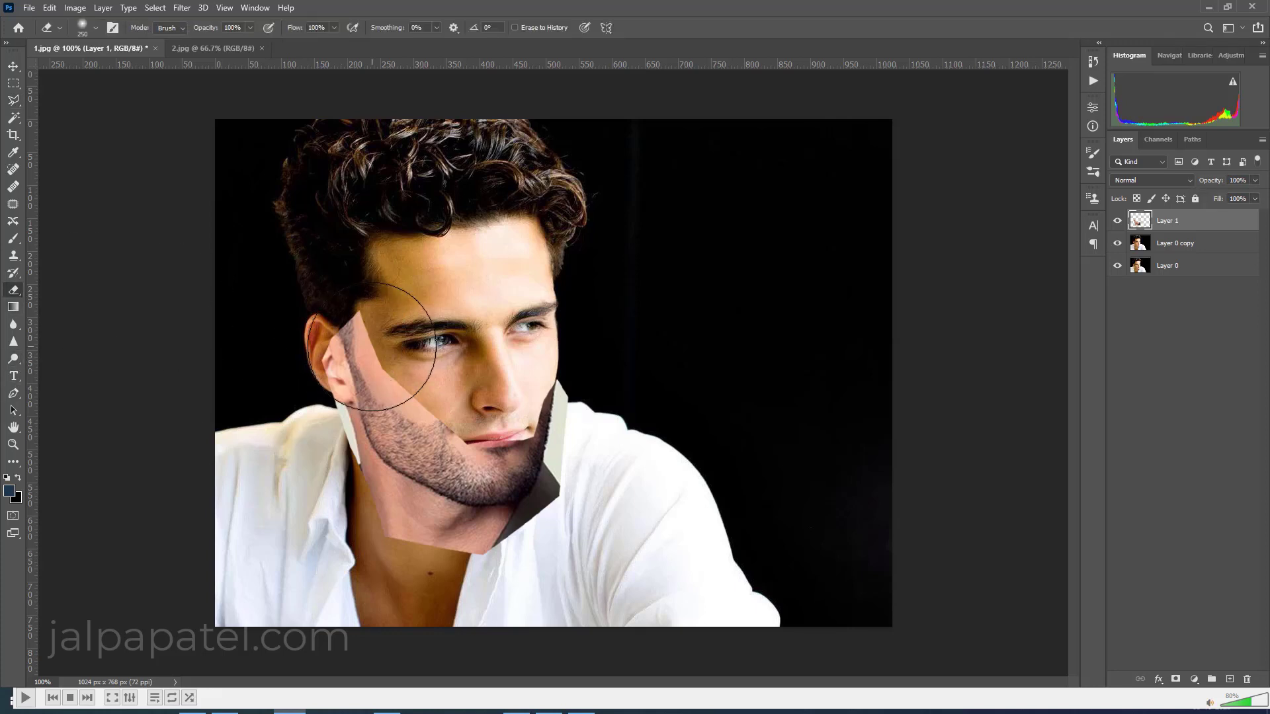
{"action": "key", "text": "bracketleft"}
{"action": "key", "text": "bracketleft"}
{"action": "key", "text": "bracketleft"}
{"action": "key", "text": "bracketleft"}
{"action": "mouse_move", "coordinate": [361, 316]}
{"action": "left_mouse_down"}
{"action": "mouse_move", "coordinate": [334, 341]}
{"action": "mouse_move", "coordinate": [432, 407]}
{"action": "left_mouse_up"}
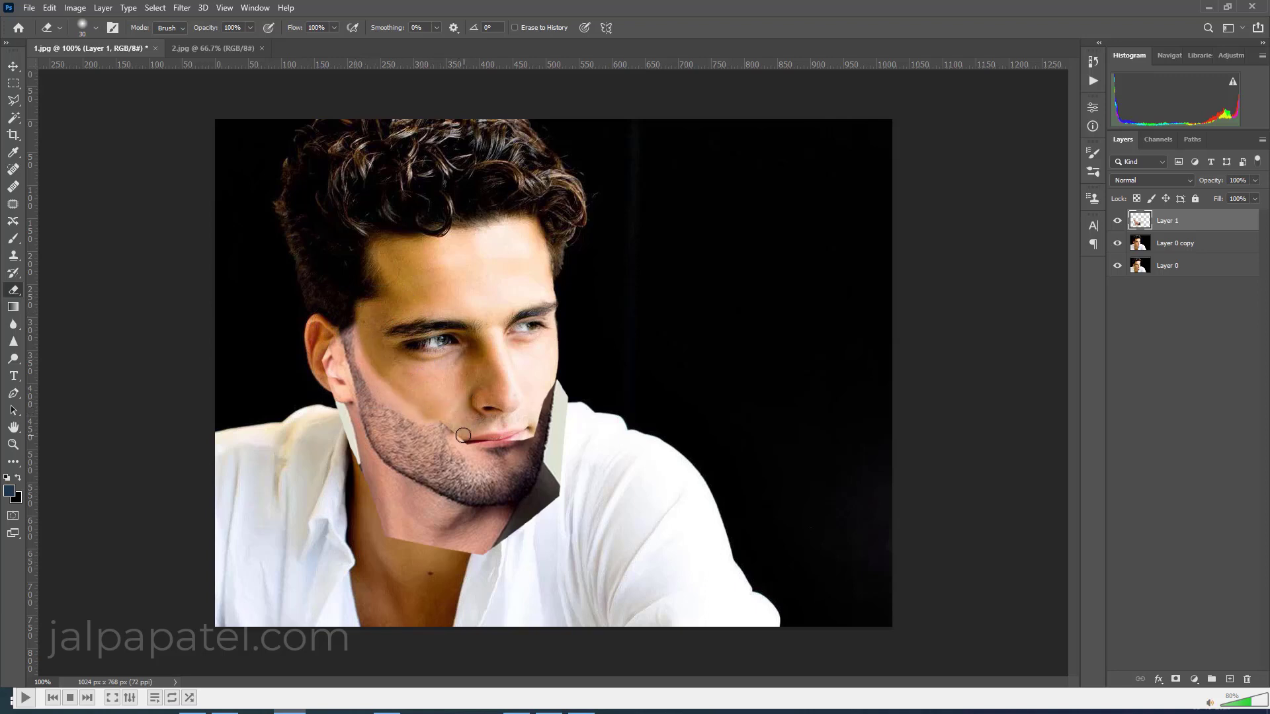
{"action": "left_click_drag", "start_coordinate": [463, 438], "coordinate": [514, 436]}
{"action": "key", "text": "bracketleft"}
{"action": "key", "text": "bracketleft"}
{"action": "key", "text": "bracketleft"}
{"action": "left_click_drag", "start_coordinate": [526, 435], "coordinate": [528, 435]}
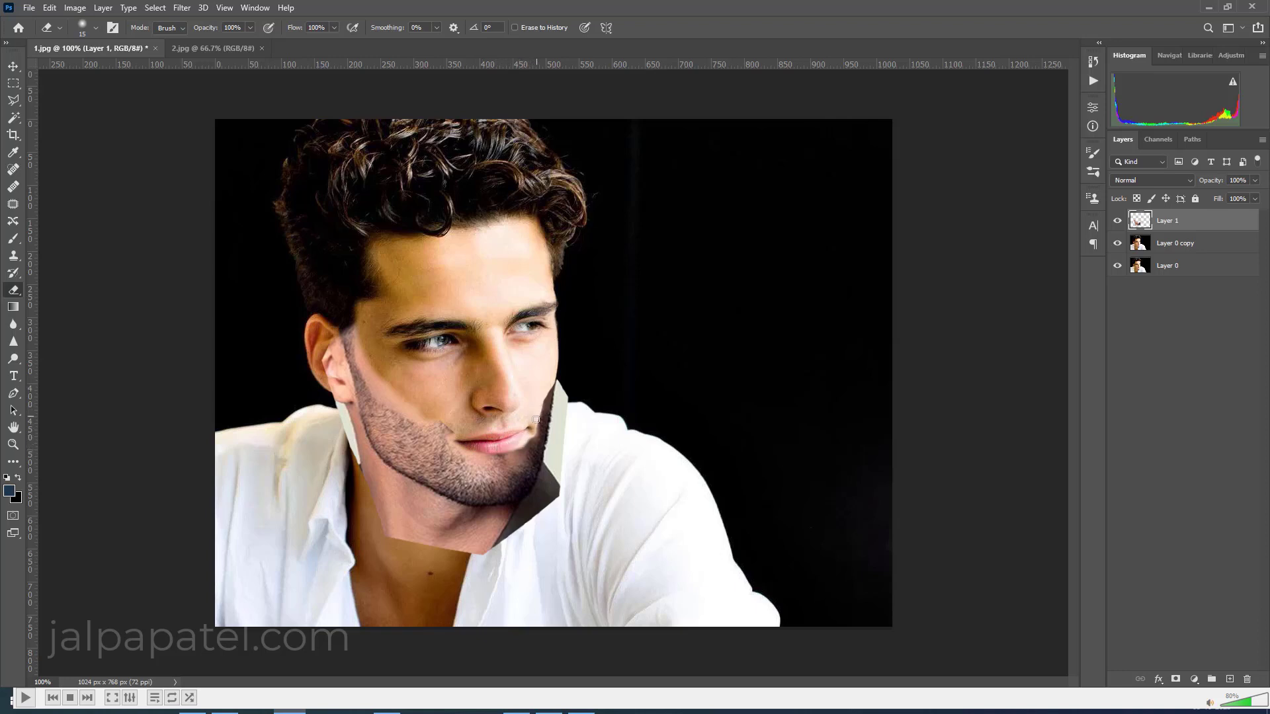
{"action": "left_click_drag", "start_coordinate": [539, 401], "coordinate": [557, 371]}
{"action": "mouse_move", "coordinate": [327, 356]}
{"action": "left_mouse_down"}
{"action": "mouse_move", "coordinate": [348, 428]}
{"action": "mouse_move", "coordinate": [498, 535]}
{"action": "mouse_move", "coordinate": [566, 453]}
{"action": "mouse_move", "coordinate": [561, 474]}
{"action": "left_mouse_up"}
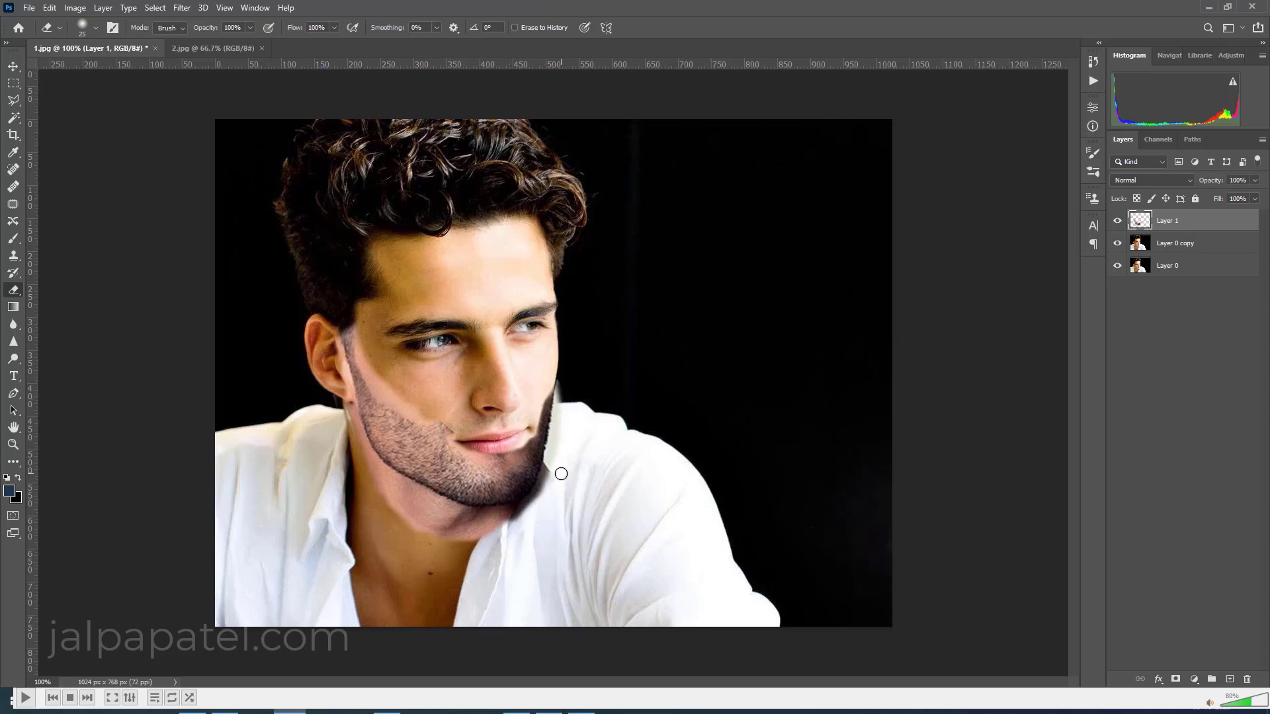
{"action": "key", "text": "bracketleft"}
{"action": "key", "text": "bracketright"}
{"action": "key", "text": "bracketright"}
{"action": "key", "text": "bracketright"}
Step: Toggle Layer 1 to compare, then set its blend mode to Multiply
{"action": "left_click", "coordinate": [1117, 221]}
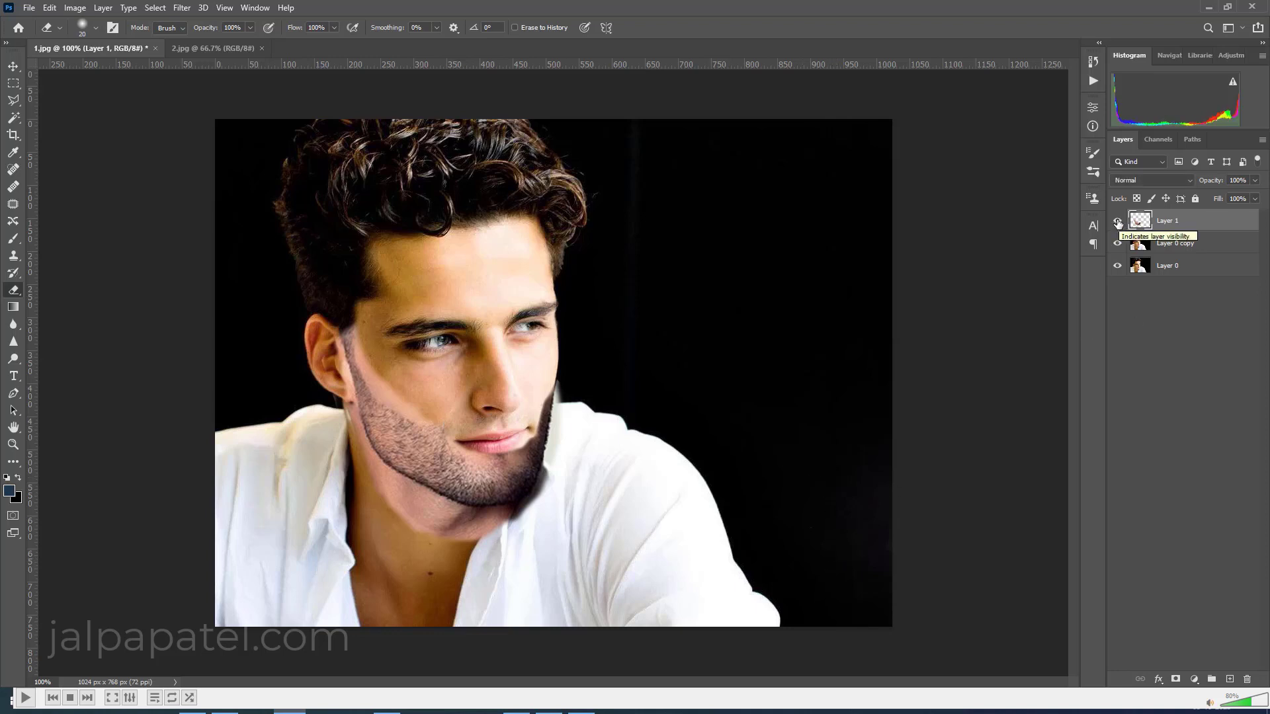
{"action": "left_click", "coordinate": [1117, 221]}
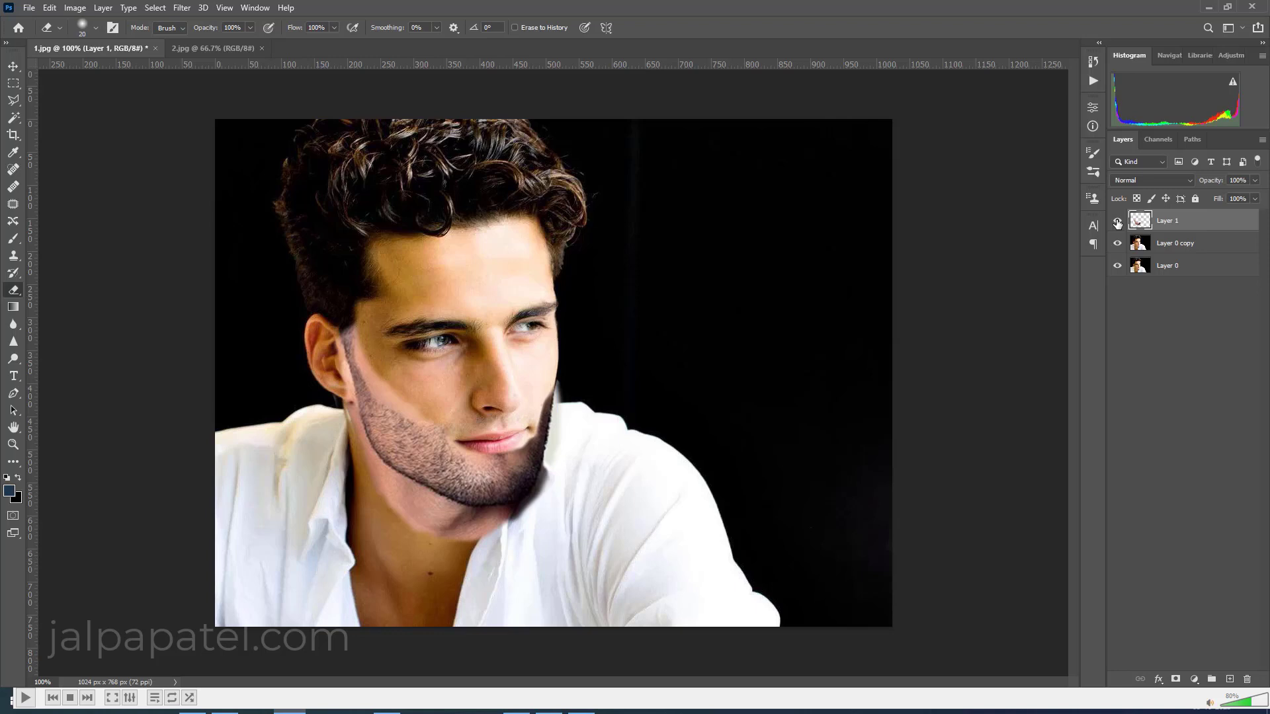
{"action": "left_click", "coordinate": [1118, 221]}
{"action": "left_click", "coordinate": [1150, 182]}
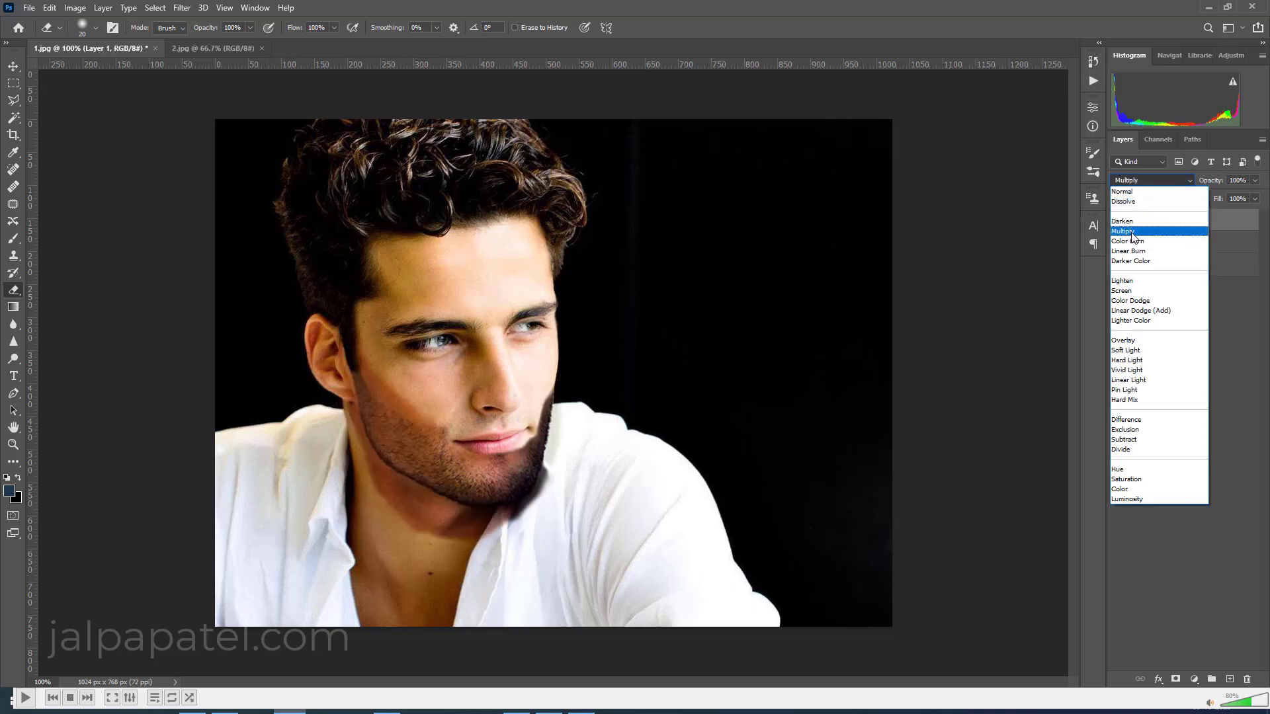
{"action": "left_click", "coordinate": [1132, 232]}
{"action": "left_click", "coordinate": [1118, 222]}
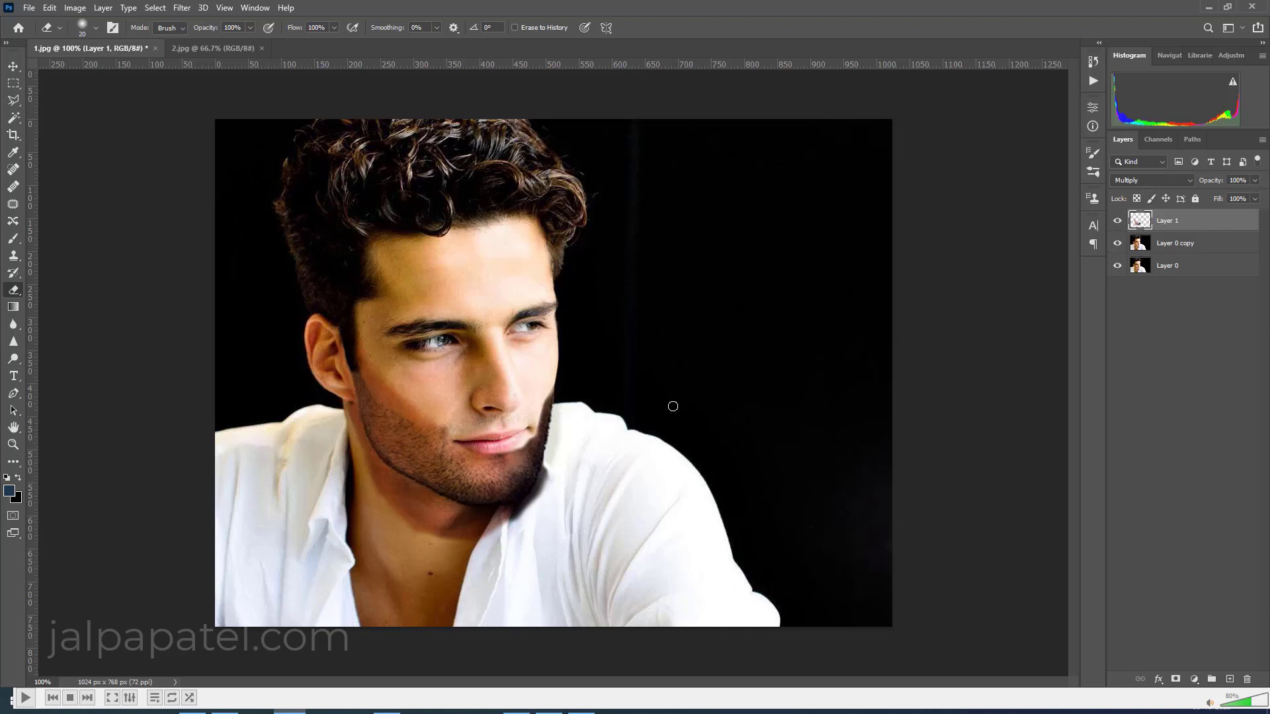
Step: Brighten the beard layer slightly with a lifted Curves adjustment
{"action": "left_click", "coordinate": [74, 7]}
{"action": "mouse_move", "coordinate": [95, 42]}
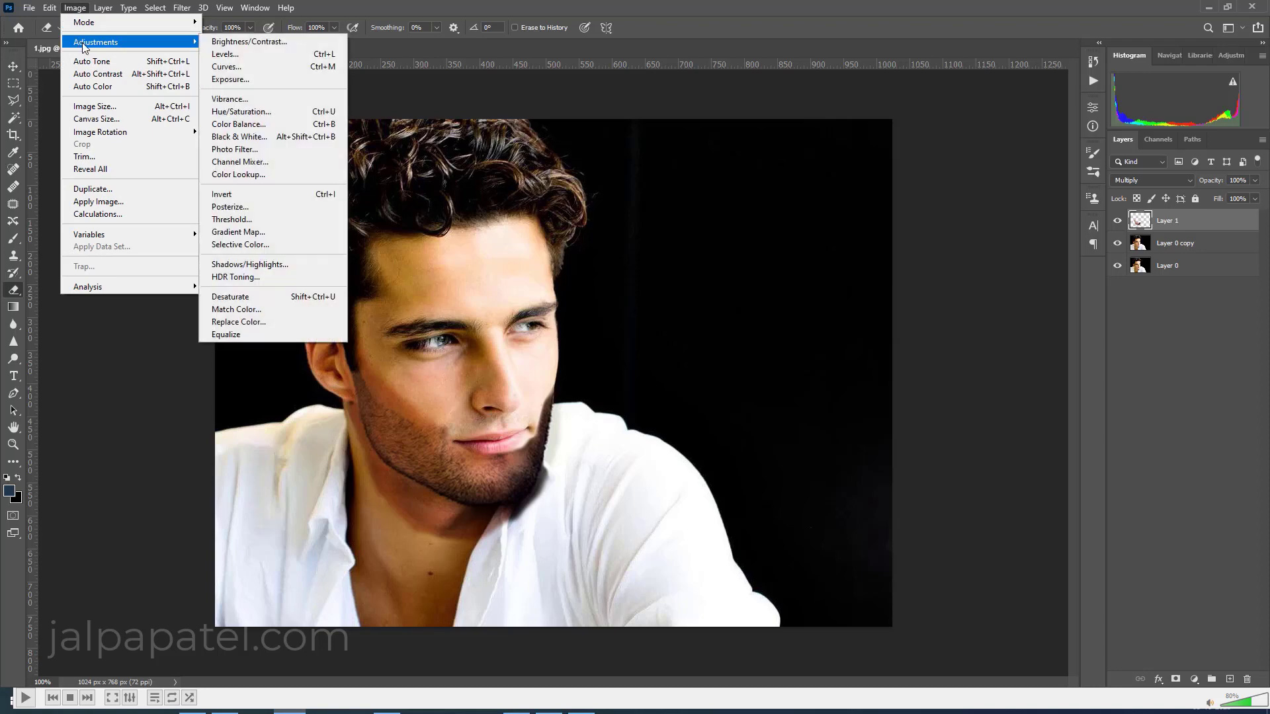
{"action": "left_click", "coordinate": [240, 71]}
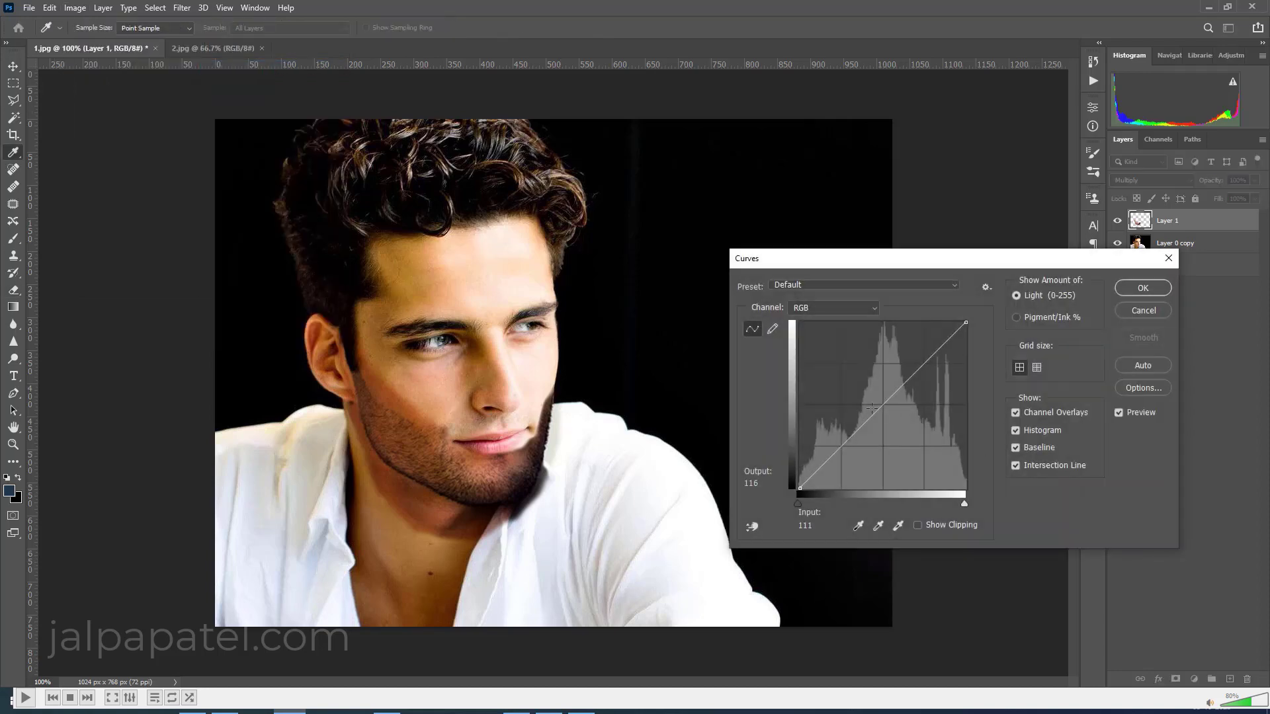
{"action": "left_click_drag", "start_coordinate": [873, 408], "coordinate": [855, 397]}
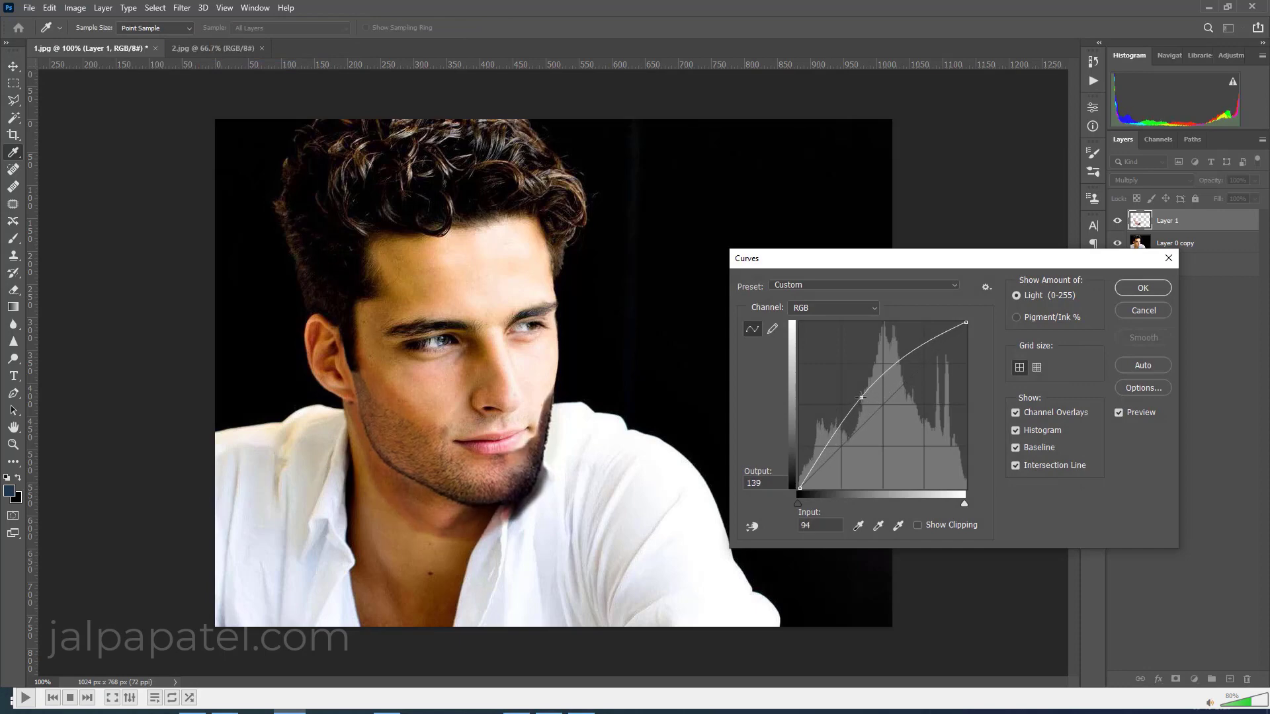
{"action": "left_click_drag", "start_coordinate": [857, 402], "coordinate": [858, 414]}
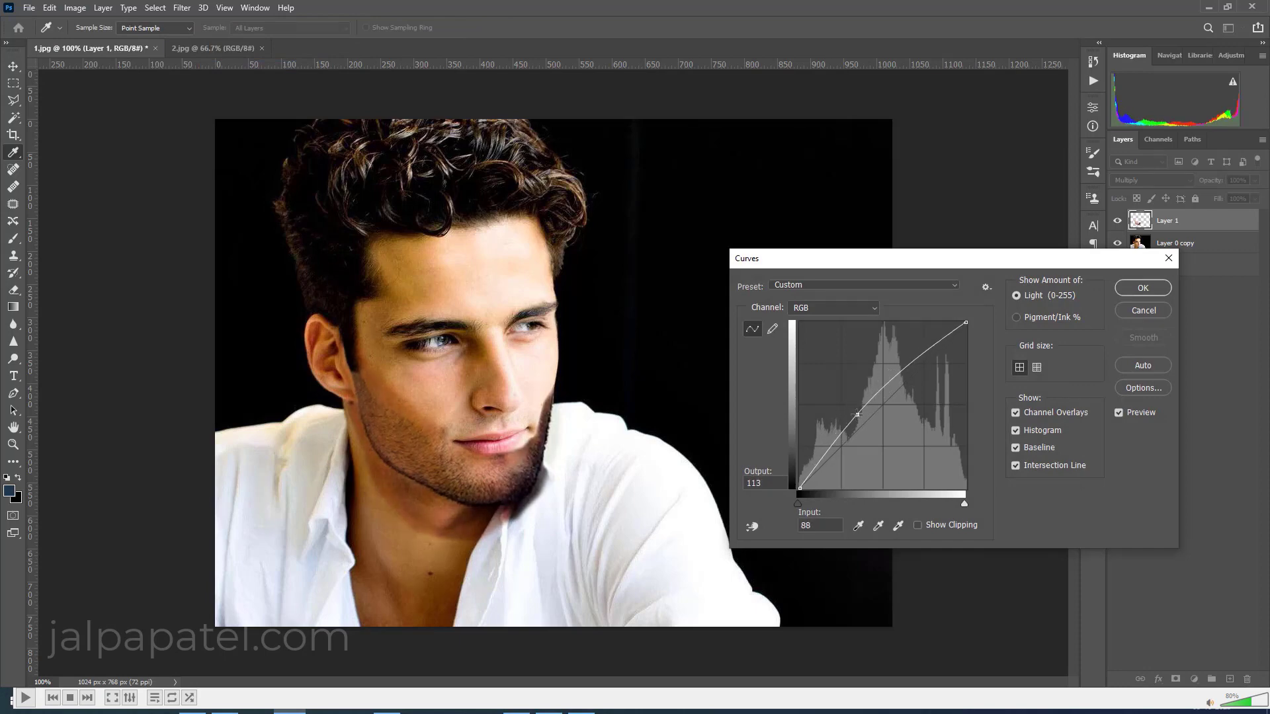
{"action": "left_click", "coordinate": [1129, 290]}
{"action": "key", "text": "e"}
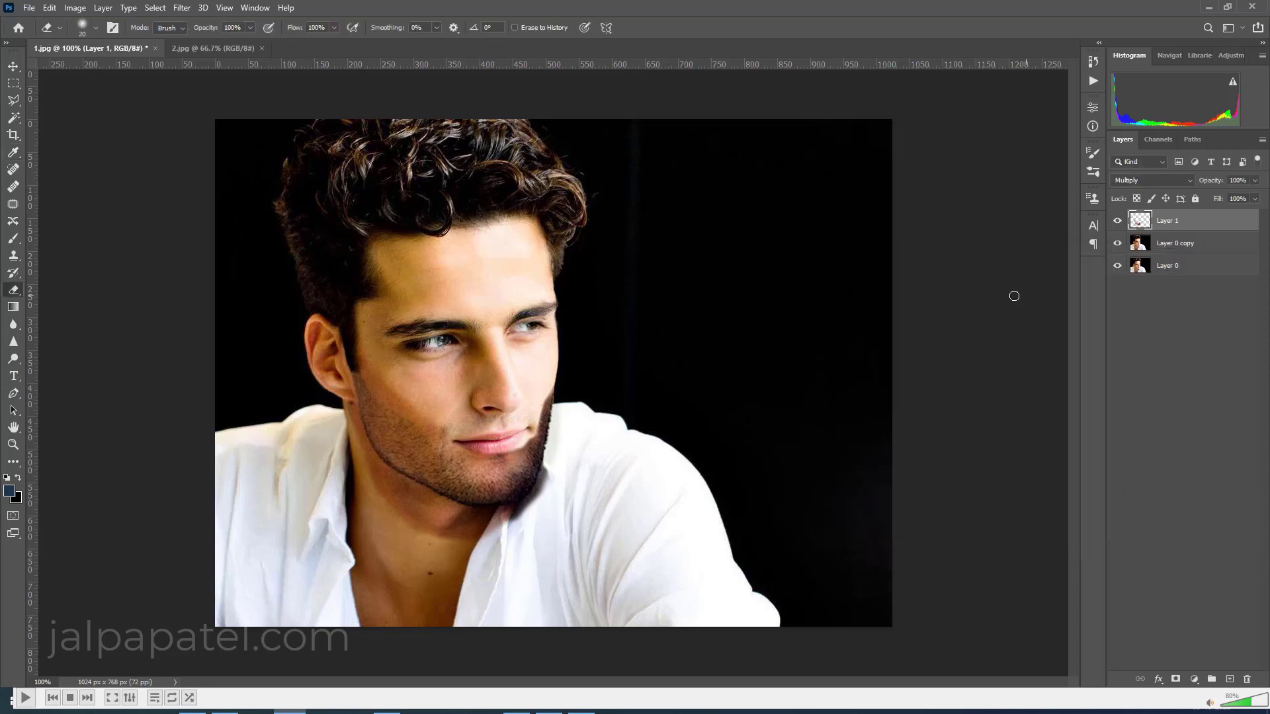
Step: Apply a midtone Color Balance of -27, -2, -21 to the beard layer
{"action": "left_click", "coordinate": [73, 7]}
{"action": "mouse_move", "coordinate": [95, 42]}
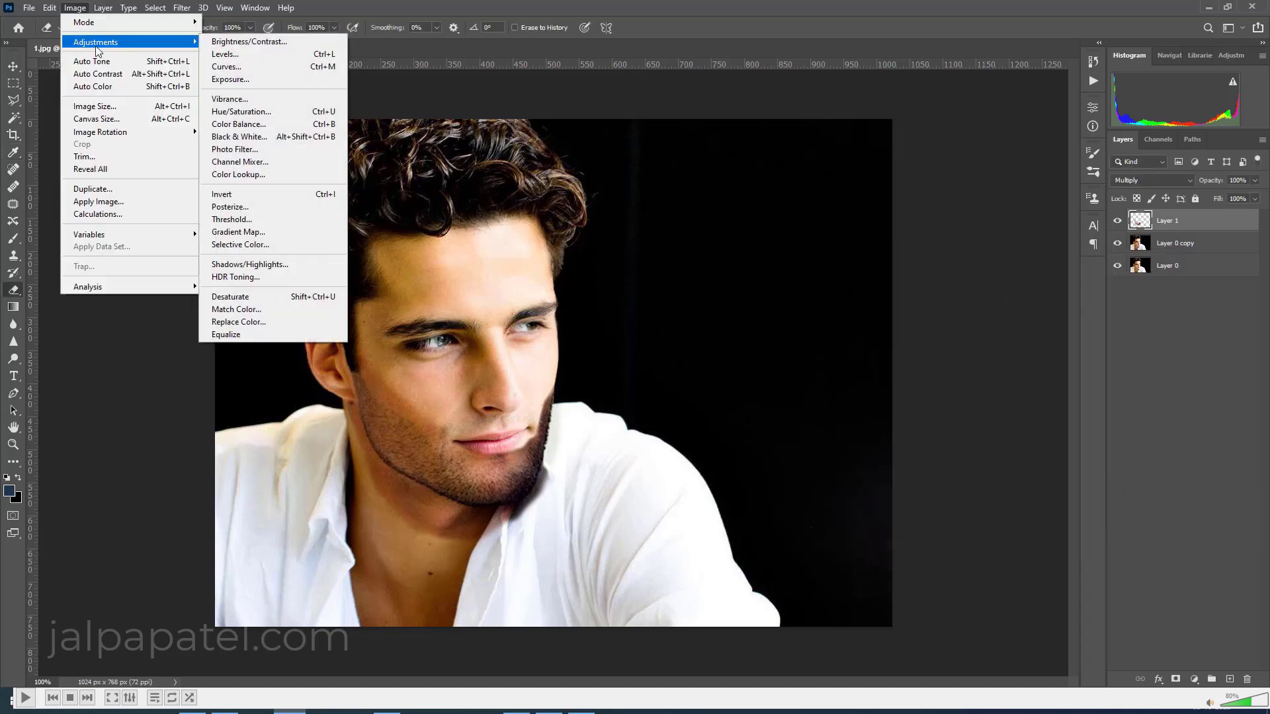
{"action": "left_click", "coordinate": [248, 128]}
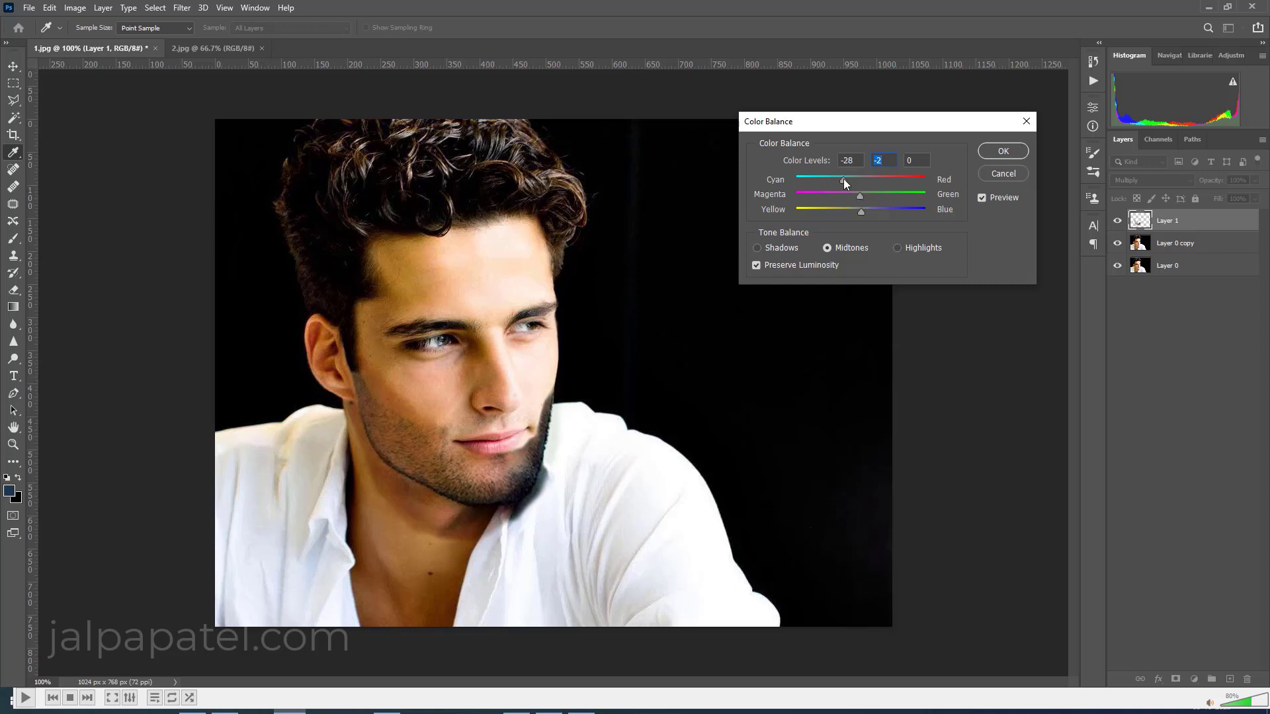
{"action": "left_click_drag", "start_coordinate": [860, 212], "coordinate": [848, 210]}
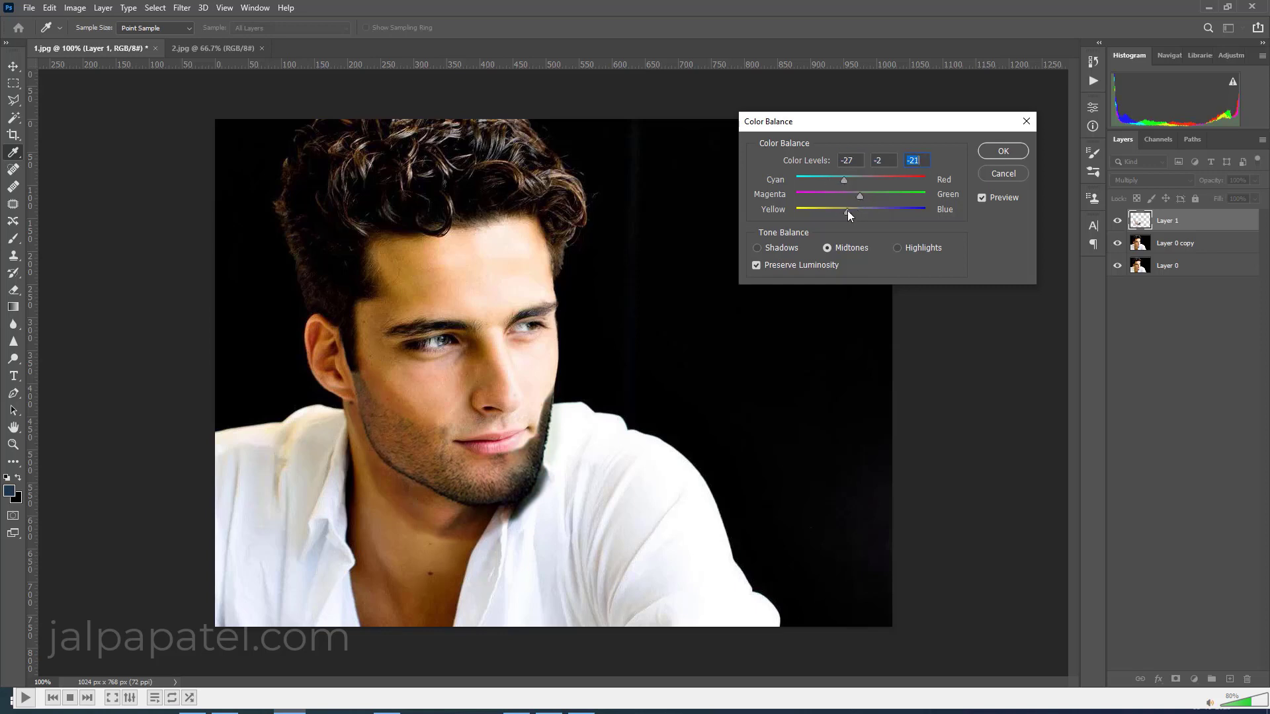
{"action": "left_click", "coordinate": [1003, 152]}
Step: Raise the beard layer's brightness to 20 with Brightness/Contrast
{"action": "key", "text": "e"}
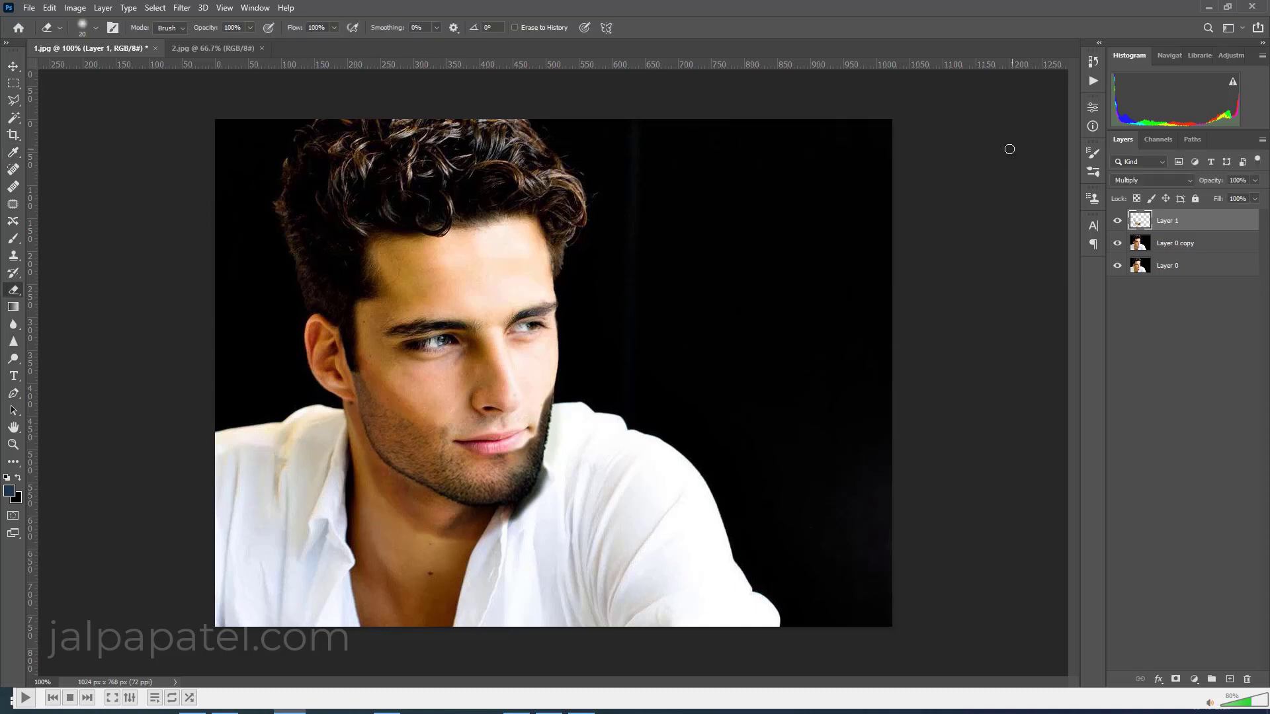
{"action": "left_click", "coordinate": [83, 11]}
{"action": "mouse_move", "coordinate": [95, 42]}
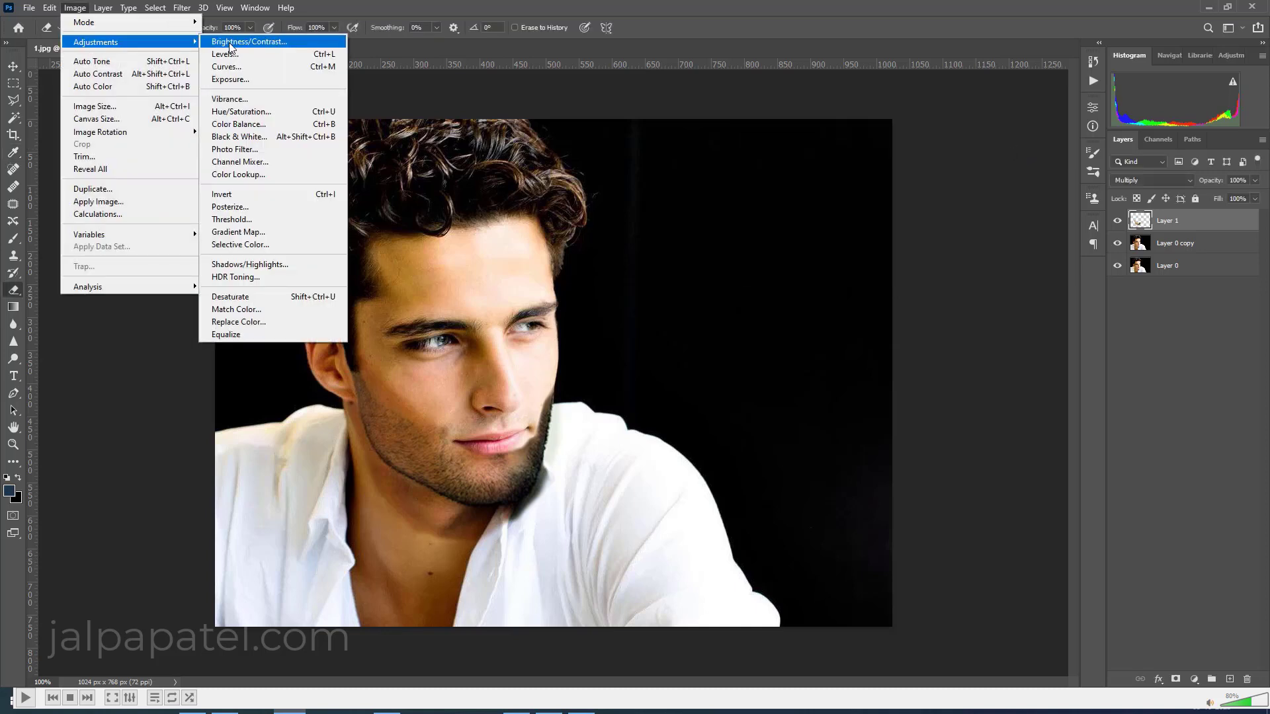
{"action": "left_click", "coordinate": [229, 42]}
{"action": "left_click_drag", "start_coordinate": [977, 138], "coordinate": [986, 139]}
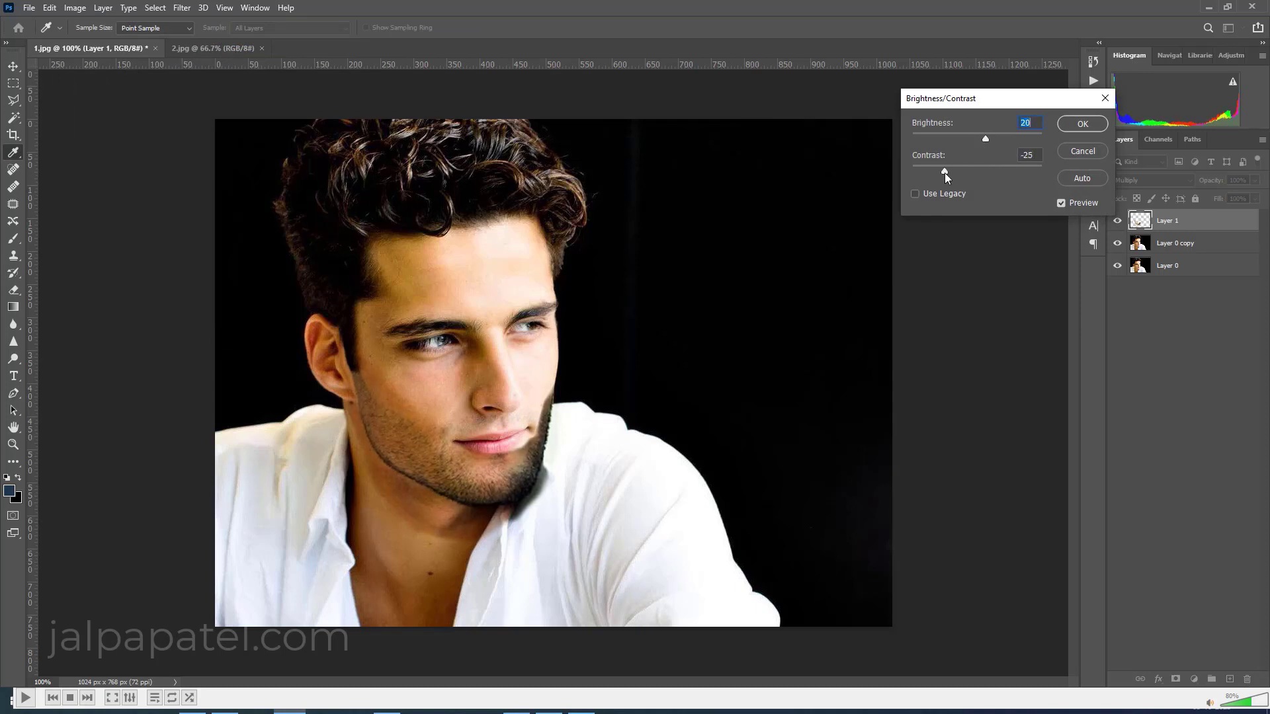
{"action": "left_click_drag", "start_coordinate": [939, 174], "coordinate": [974, 174]}
{"action": "left_click", "coordinate": [1082, 124]}
{"action": "key", "text": "e"}
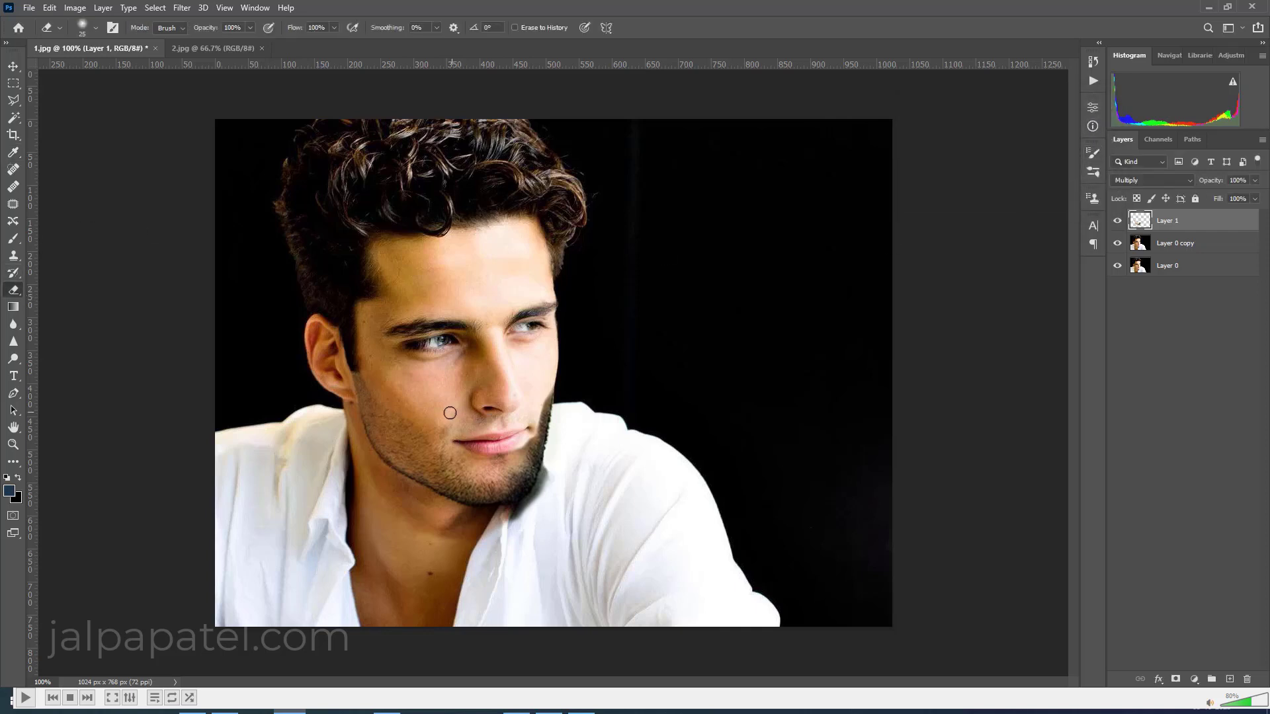
Step: Soften the beard edge along the jaw and neck with a 45% eraser at sizes 10–35
{"action": "key", "text": "bracketright"}
{"action": "key", "text": "bracketright"}
{"action": "key", "text": "bracketright"}
{"action": "left_click", "coordinate": [249, 28]}
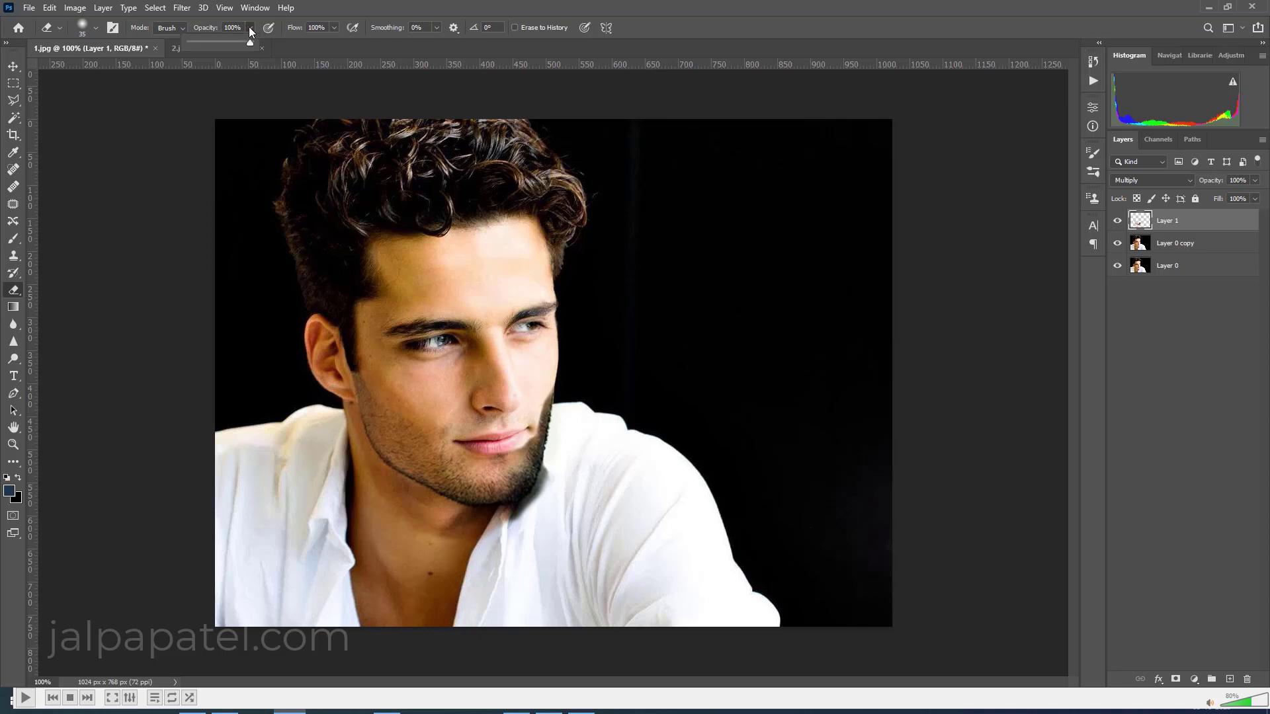
{"action": "left_click", "coordinate": [216, 42]}
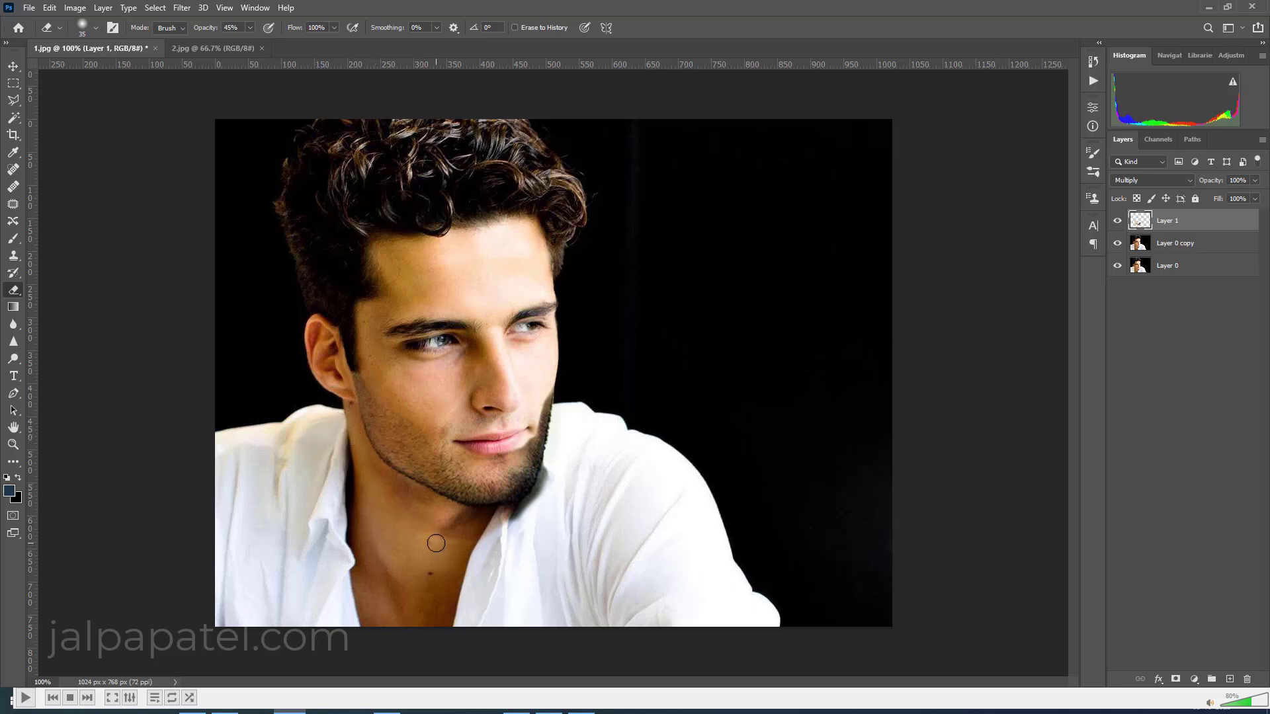
{"action": "key", "text": "bracketleft"}
{"action": "key", "text": "bracketleft"}
{"action": "key", "text": "bracketleft"}
{"action": "key", "text": "bracketright"}
{"action": "key", "text": "bracketright"}
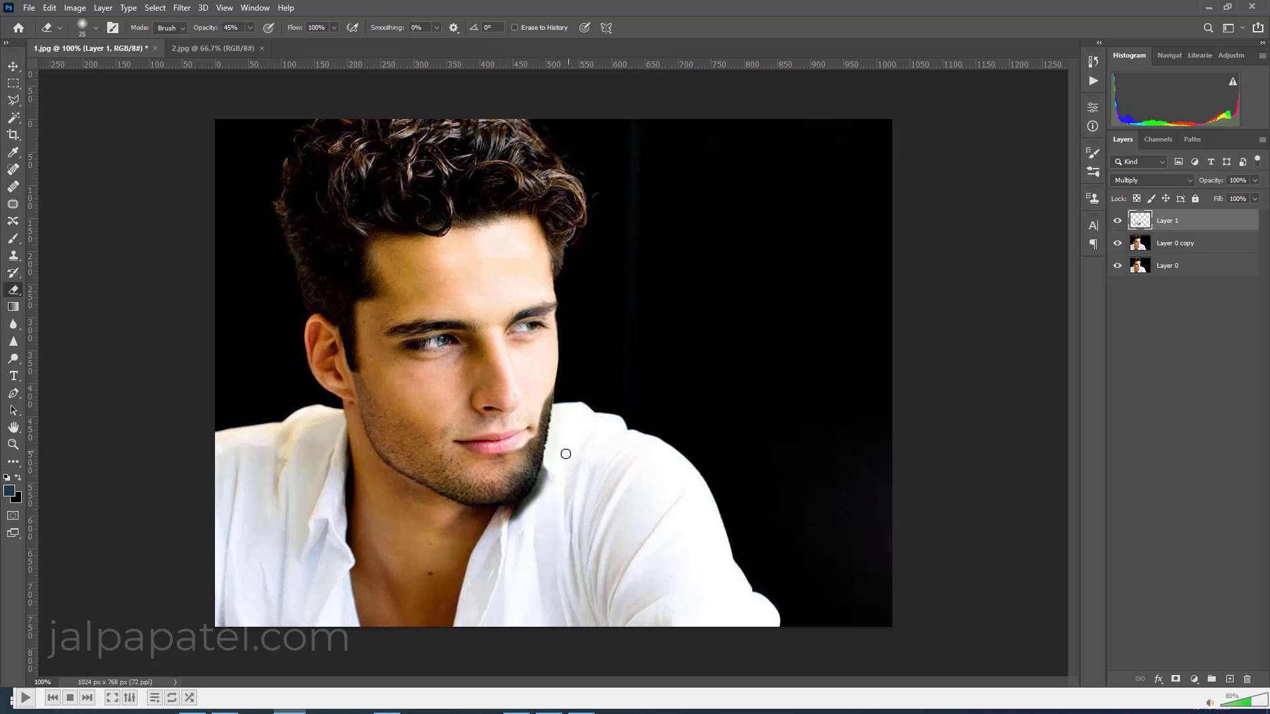
{"action": "key", "text": "bracketleft"}
{"action": "key", "text": "bracketleft"}
{"action": "key", "text": "bracketleft"}
{"action": "mouse_move", "coordinate": [547, 473]}
{"action": "left_mouse_down"}
{"action": "mouse_move", "coordinate": [541, 505]}
{"action": "mouse_move", "coordinate": [505, 531]}
{"action": "left_mouse_up"}
{"action": "mouse_move", "coordinate": [544, 487]}
{"action": "left_mouse_down"}
{"action": "mouse_move", "coordinate": [517, 518]}
{"action": "mouse_move", "coordinate": [483, 521]}
{"action": "left_mouse_up"}
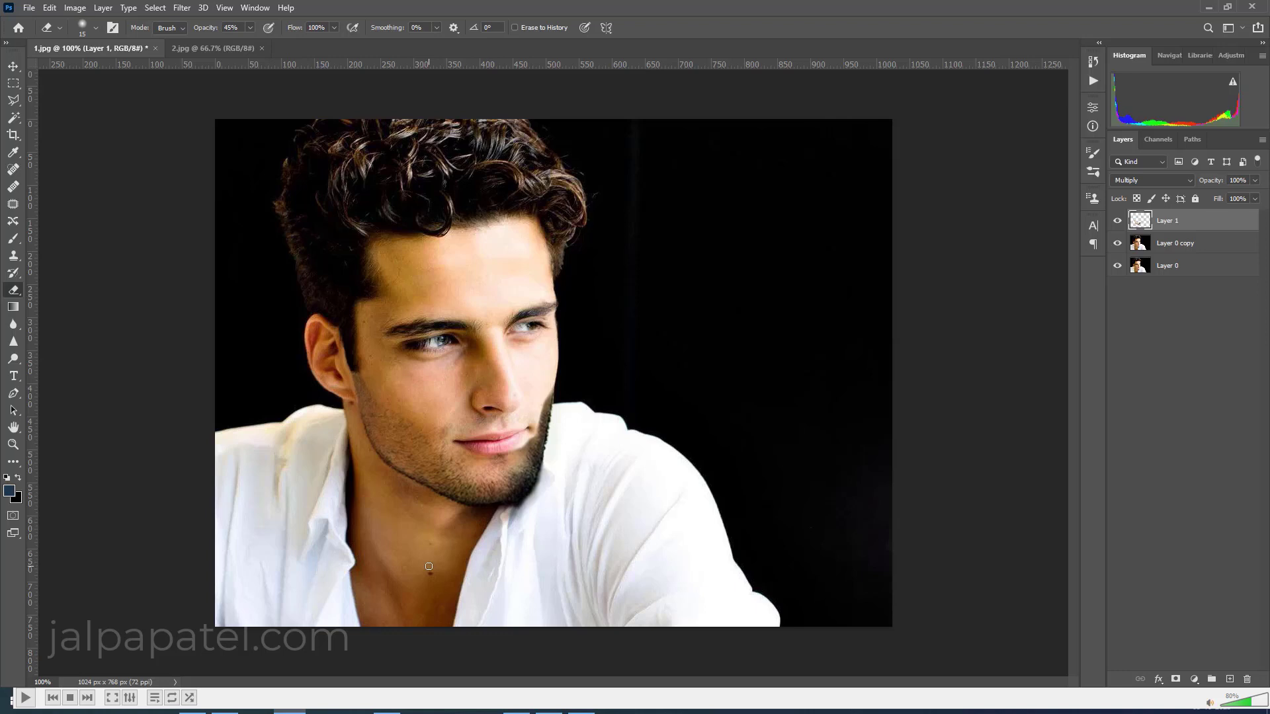
{"action": "mouse_move", "coordinate": [466, 516]}
{"action": "left_mouse_down"}
{"action": "mouse_move", "coordinate": [489, 513]}
{"action": "mouse_move", "coordinate": [440, 521]}
{"action": "left_mouse_up"}
{"action": "key", "text": "bracketright"}
{"action": "key", "text": "bracketright"}
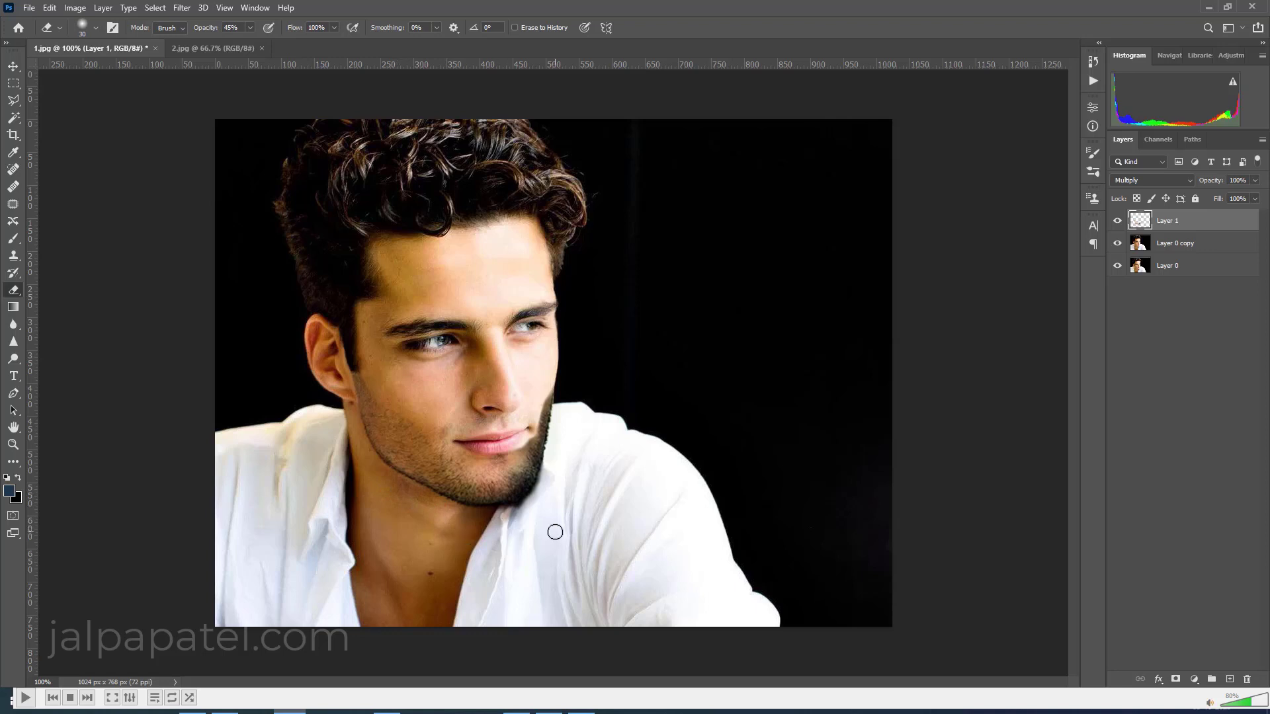
{"action": "key", "text": "bracketleft"}
{"action": "key", "text": "bracketleft"}
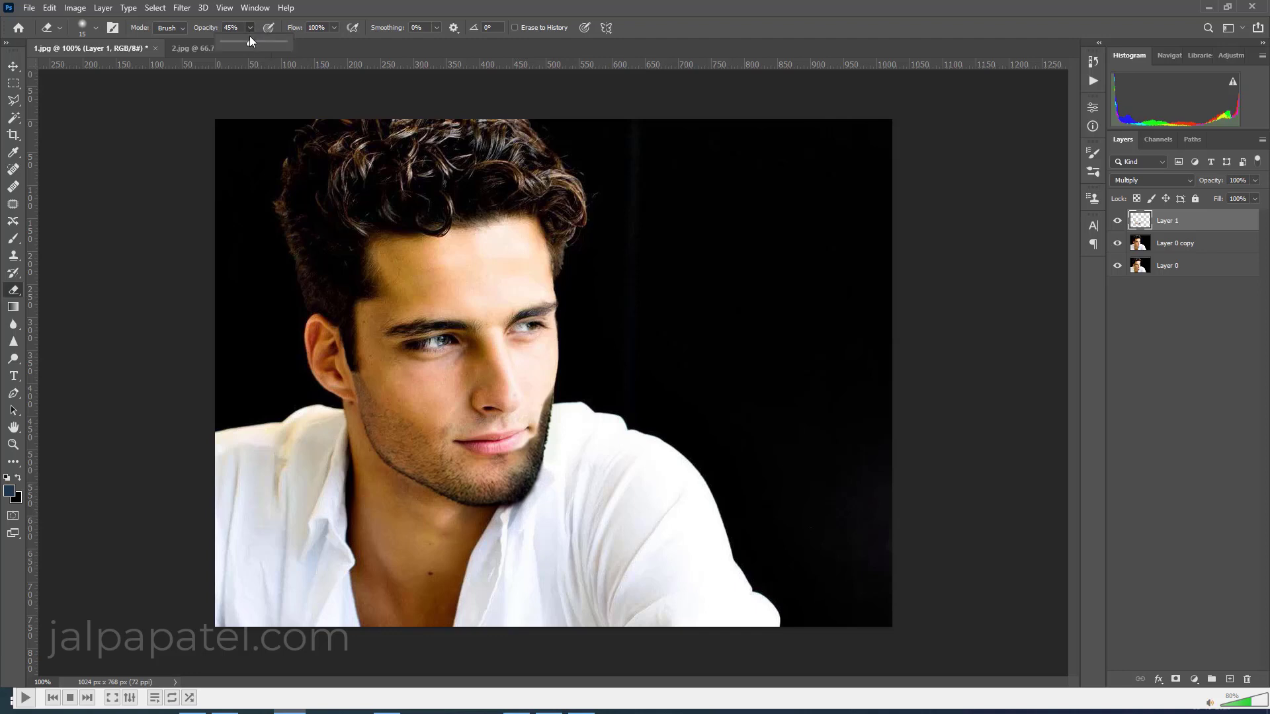
{"action": "key", "text": "bracketleft"}
{"action": "key", "text": "bracketright"}
{"action": "key", "text": "bracketright"}
Step: Toggle the beard layer to compare, then lower its opacity to 88%
{"action": "left_click", "coordinate": [1117, 221]}
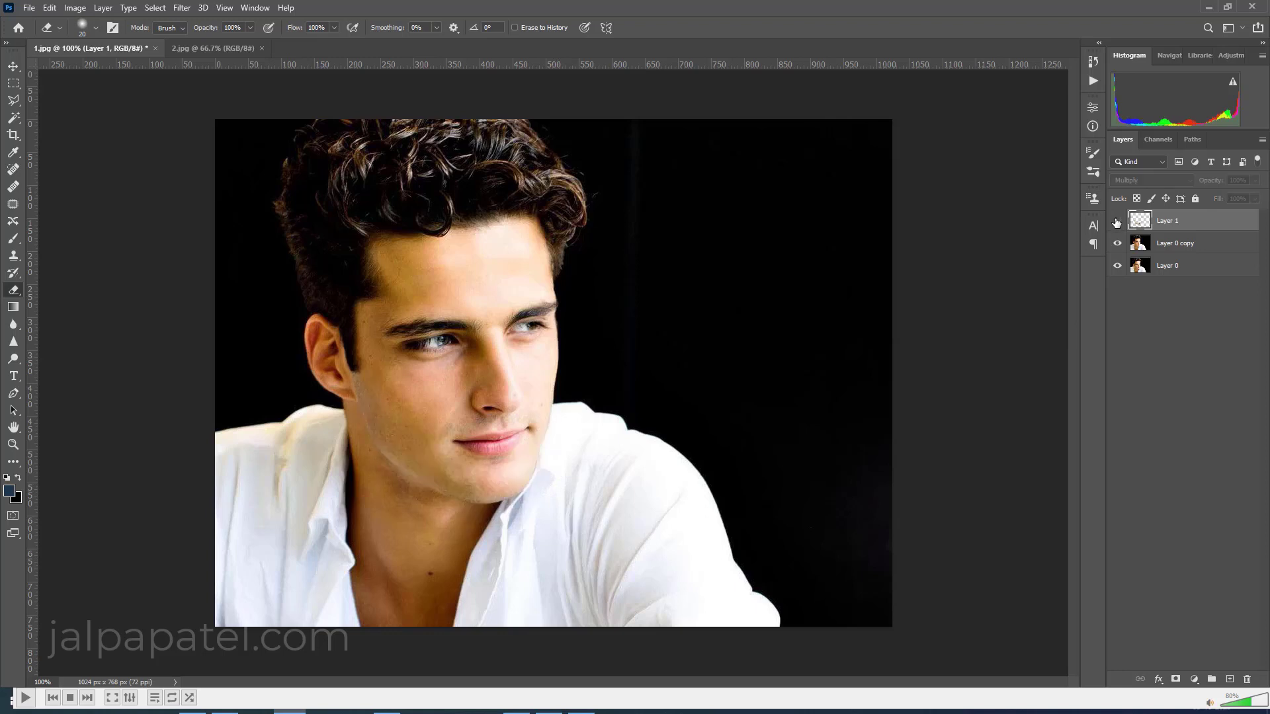
{"action": "left_click", "coordinate": [1118, 221]}
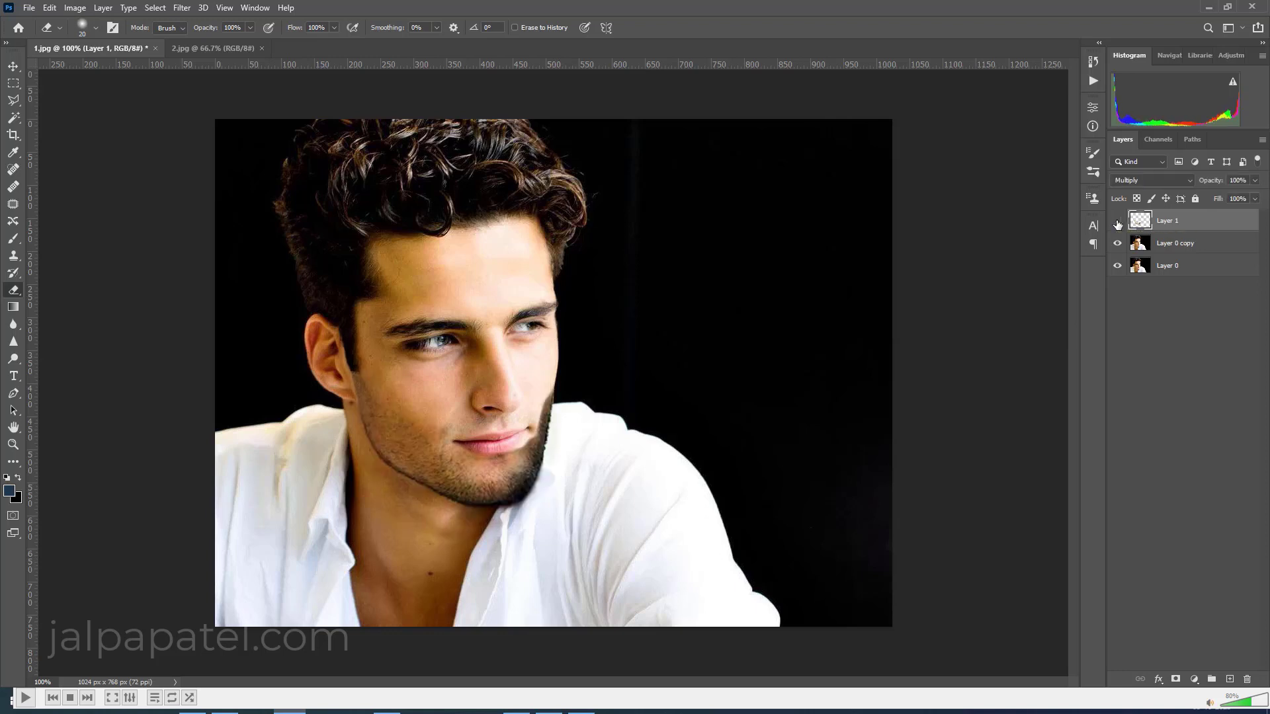
{"action": "left_click", "coordinate": [1117, 221]}
{"action": "left_click", "coordinate": [1117, 222]}
{"action": "left_click", "coordinate": [1254, 180]}
{"action": "left_click_drag", "start_coordinate": [1257, 196], "coordinate": [1246, 198]}
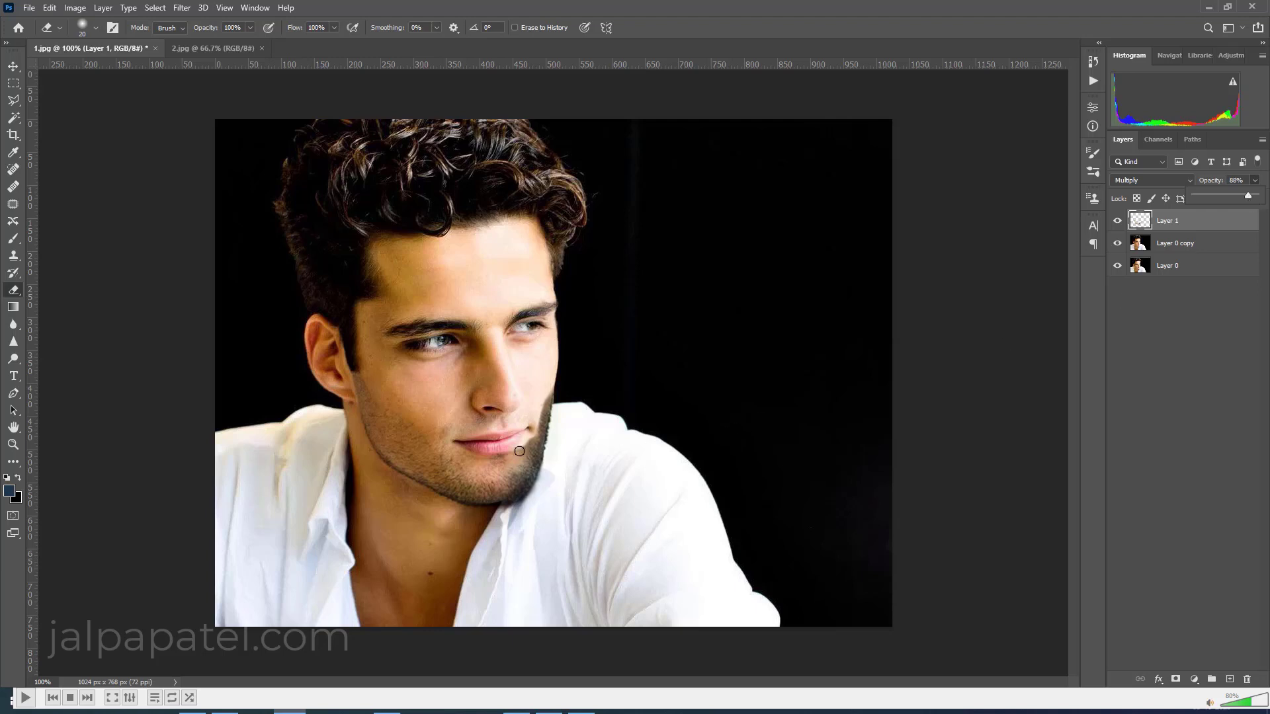
Step: Feather the beard's jaw edge near the mouth corner with a 46% then 25% eraser
{"action": "left_click", "coordinate": [250, 27]}
{"action": "left_click_drag", "start_coordinate": [229, 41], "coordinate": [217, 42]}
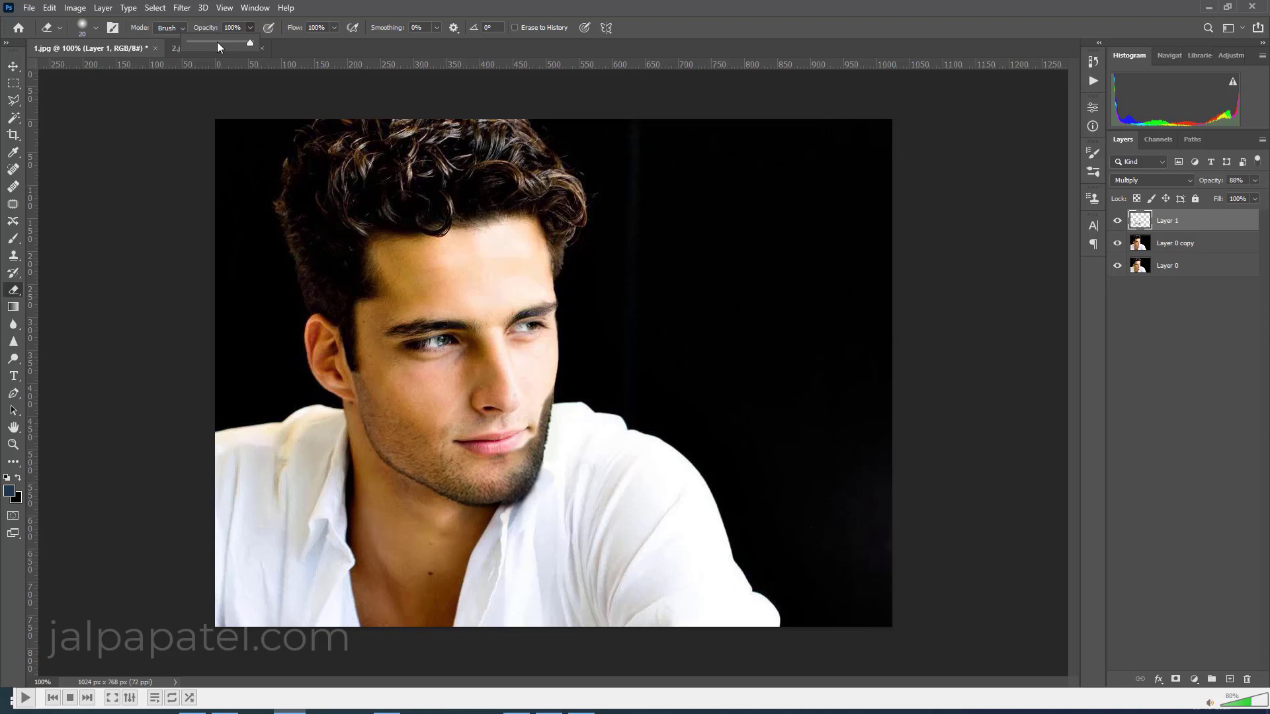
{"action": "left_click", "coordinate": [521, 451]}
{"action": "mouse_move", "coordinate": [529, 436]}
{"action": "left_mouse_down"}
{"action": "mouse_move", "coordinate": [552, 378]}
{"action": "mouse_move", "coordinate": [543, 437]}
{"action": "left_mouse_up"}
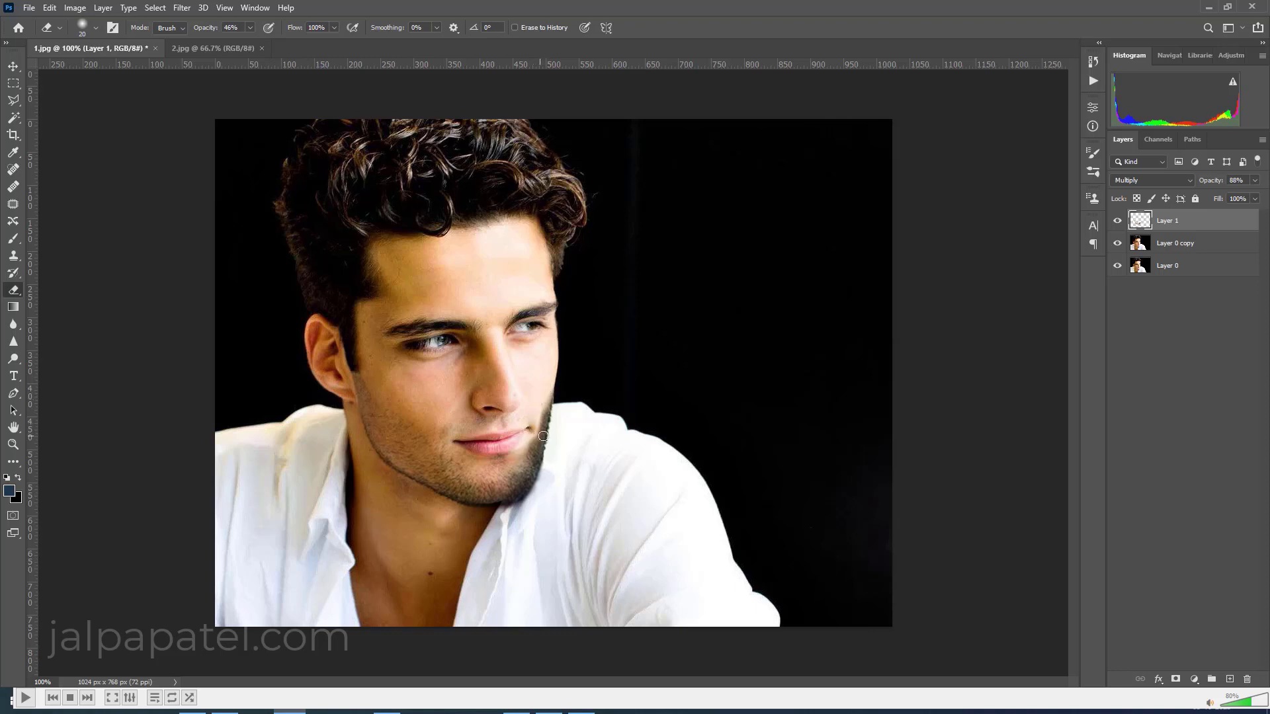
{"action": "key", "text": "bracketright"}
{"action": "key", "text": "bracketright"}
{"action": "left_click_drag", "start_coordinate": [526, 436], "coordinate": [534, 408]}
{"action": "mouse_move", "coordinate": [530, 425]}
{"action": "left_mouse_down"}
{"action": "mouse_move", "coordinate": [542, 400]}
{"action": "mouse_move", "coordinate": [523, 450]}
{"action": "left_mouse_up"}
{"action": "key", "text": "ctrl+minus"}
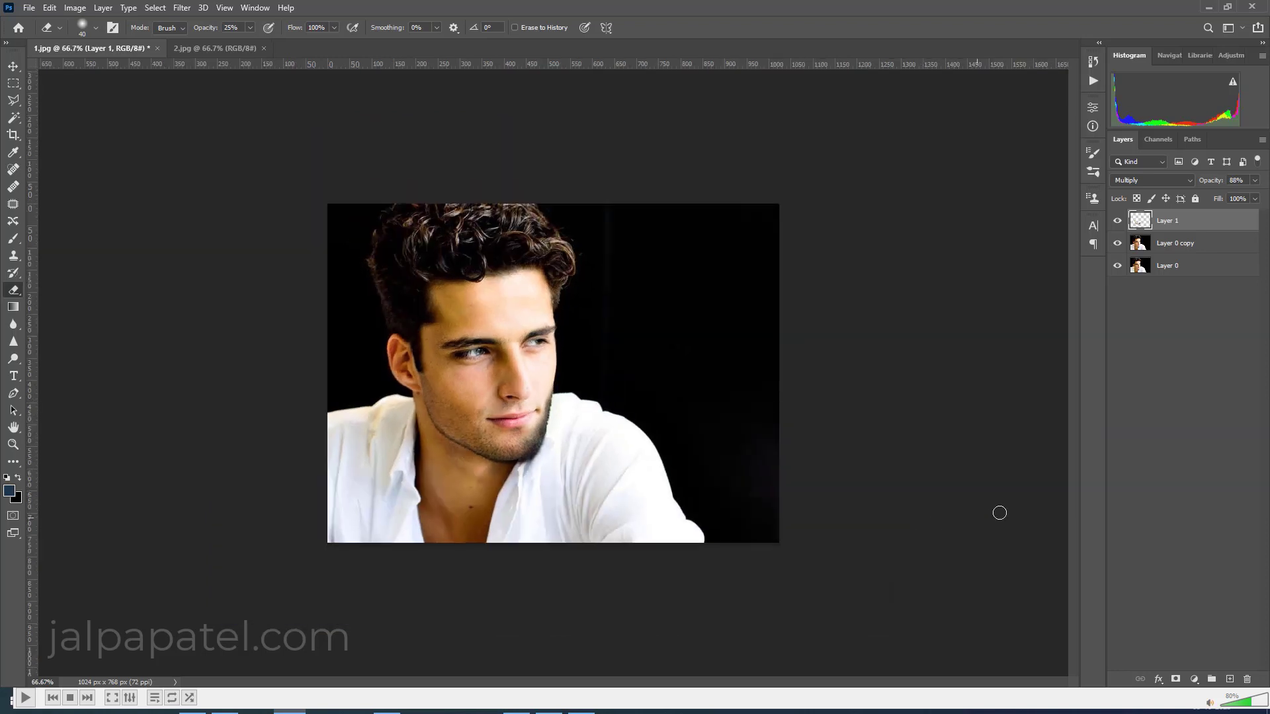
Step: Outline the right jaw area beside the chin with the Polygonal Lasso
{"action": "left_click", "coordinate": [1117, 222]}
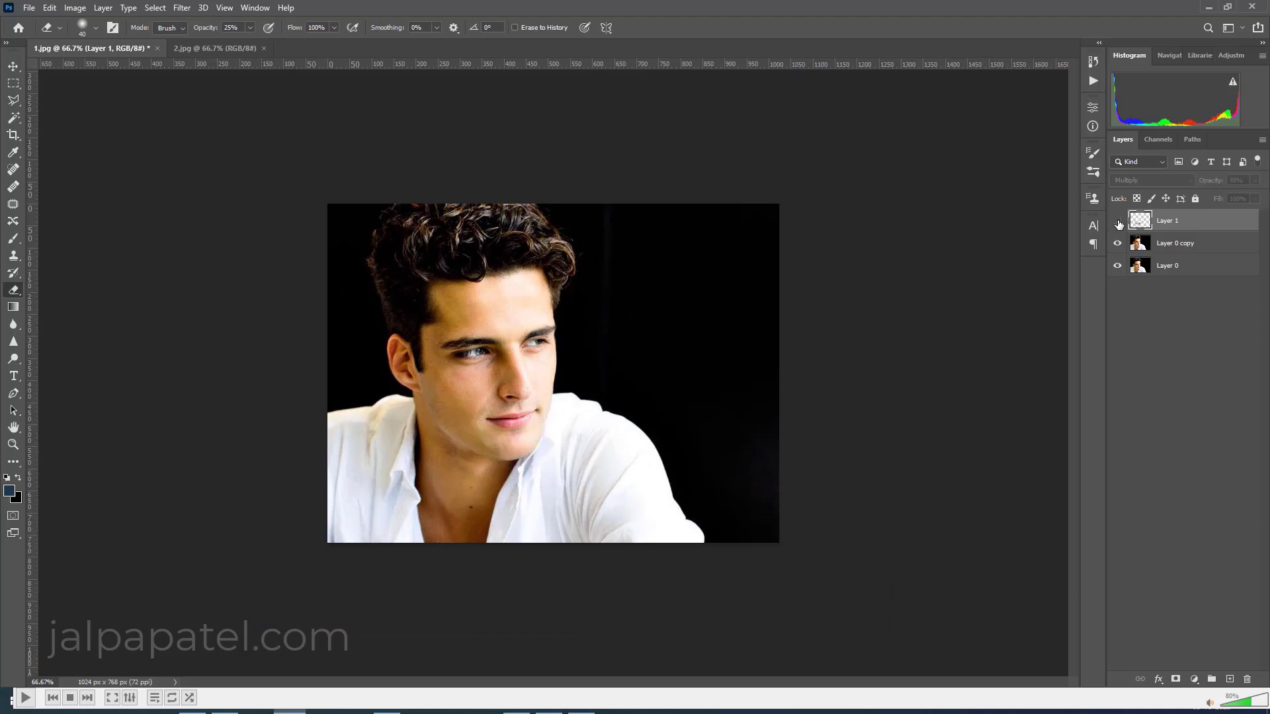
{"action": "left_click", "coordinate": [13, 100]}
{"action": "left_click", "coordinate": [515, 475]}
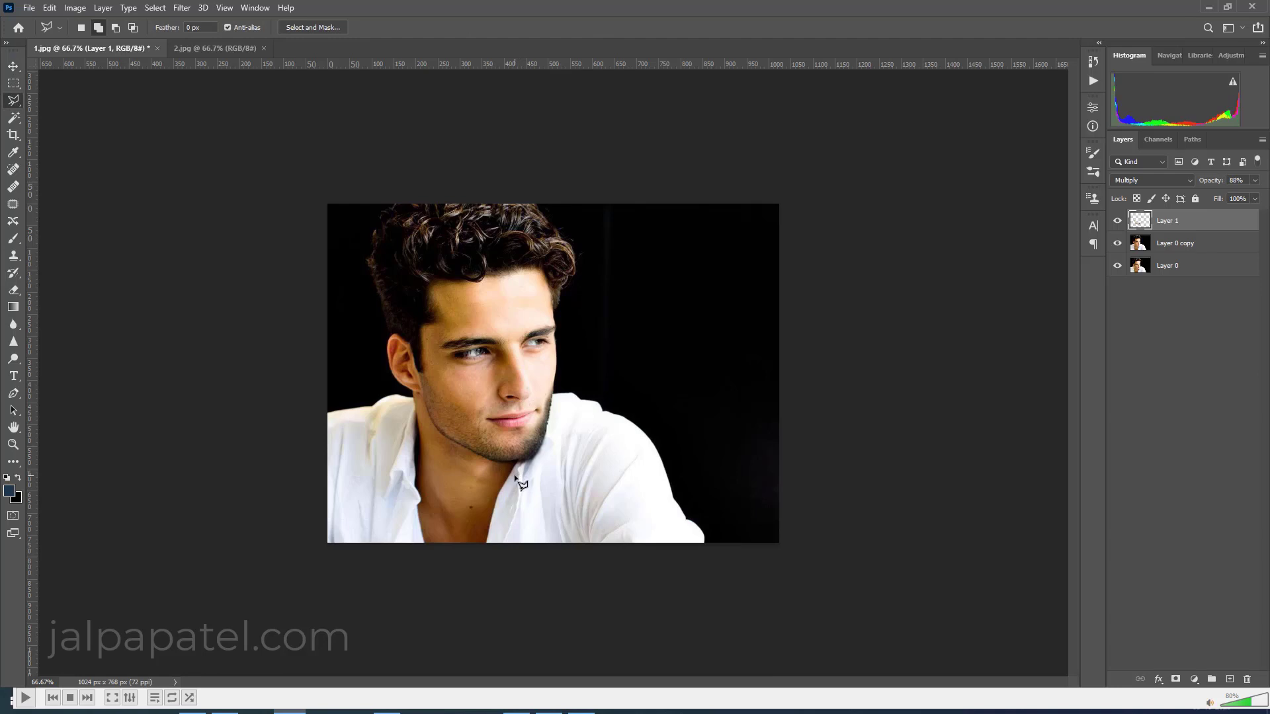
{"action": "double_click", "coordinate": [515, 434]}
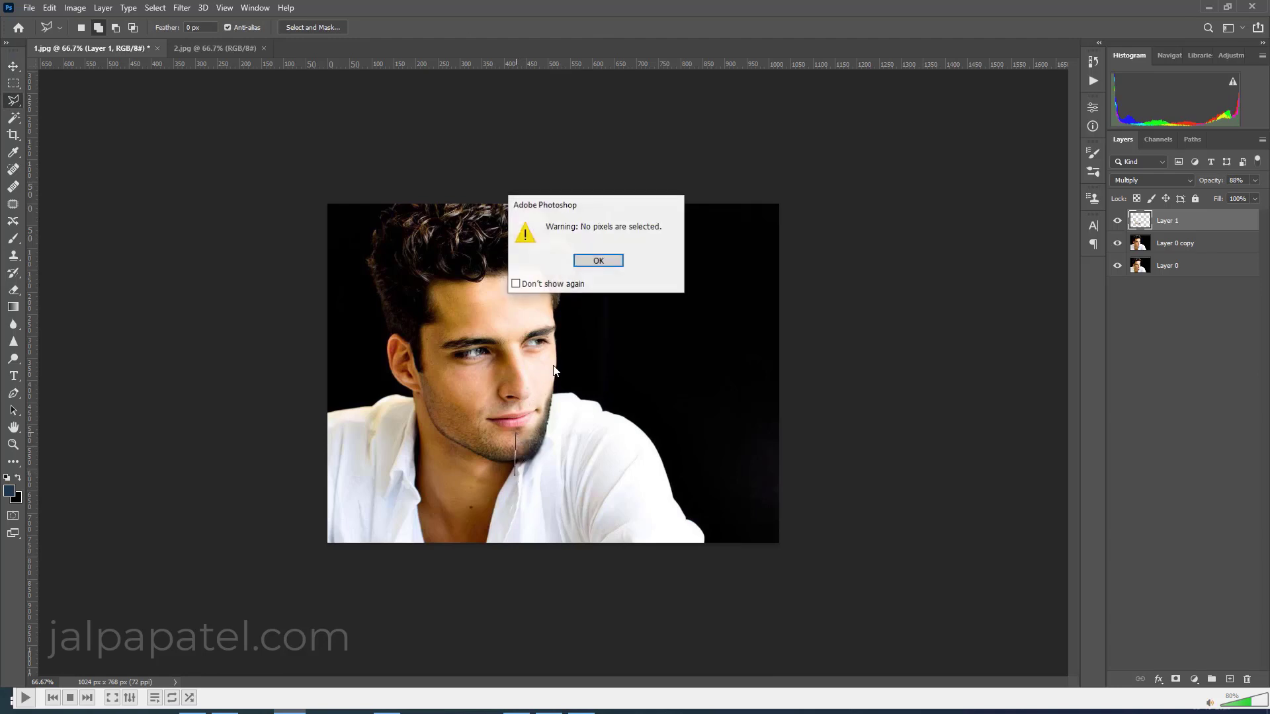
{"action": "left_click", "coordinate": [598, 260]}
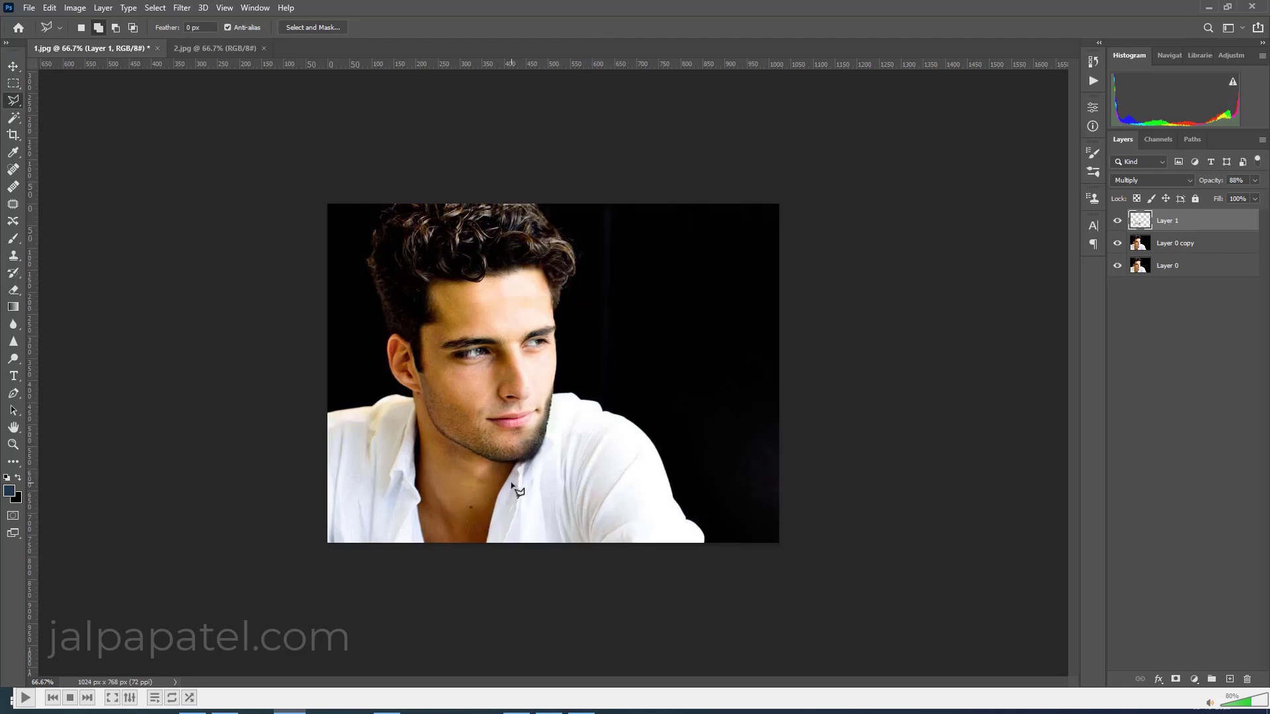
{"action": "left_click", "coordinate": [512, 482]}
{"action": "left_click", "coordinate": [521, 407]}
{"action": "left_click", "coordinate": [555, 363]}
{"action": "left_click", "coordinate": [561, 495]}
{"action": "left_click", "coordinate": [520, 492]}
Step: At 100% zoom, paste the copied jaw patch as Layer 2 and hide Layer 1
{"action": "key", "text": "ctrl+1"}
{"action": "key", "text": "v"}
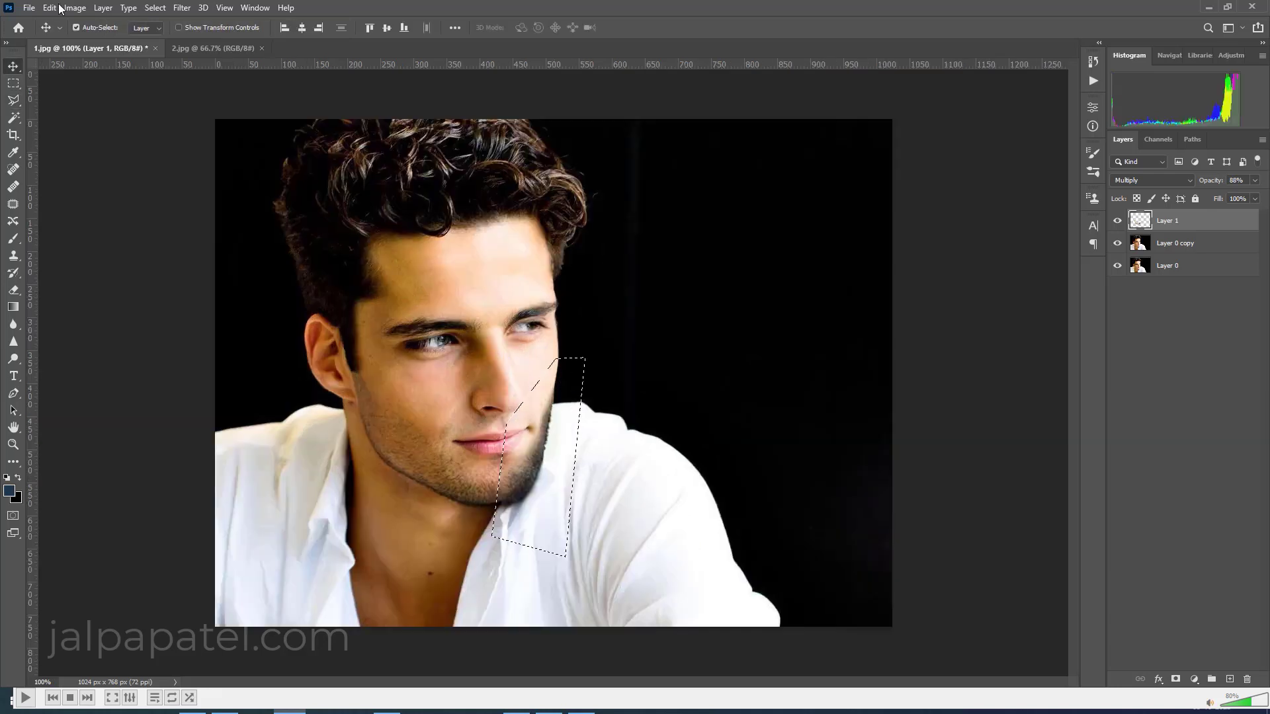
{"action": "left_click", "coordinate": [50, 7]}
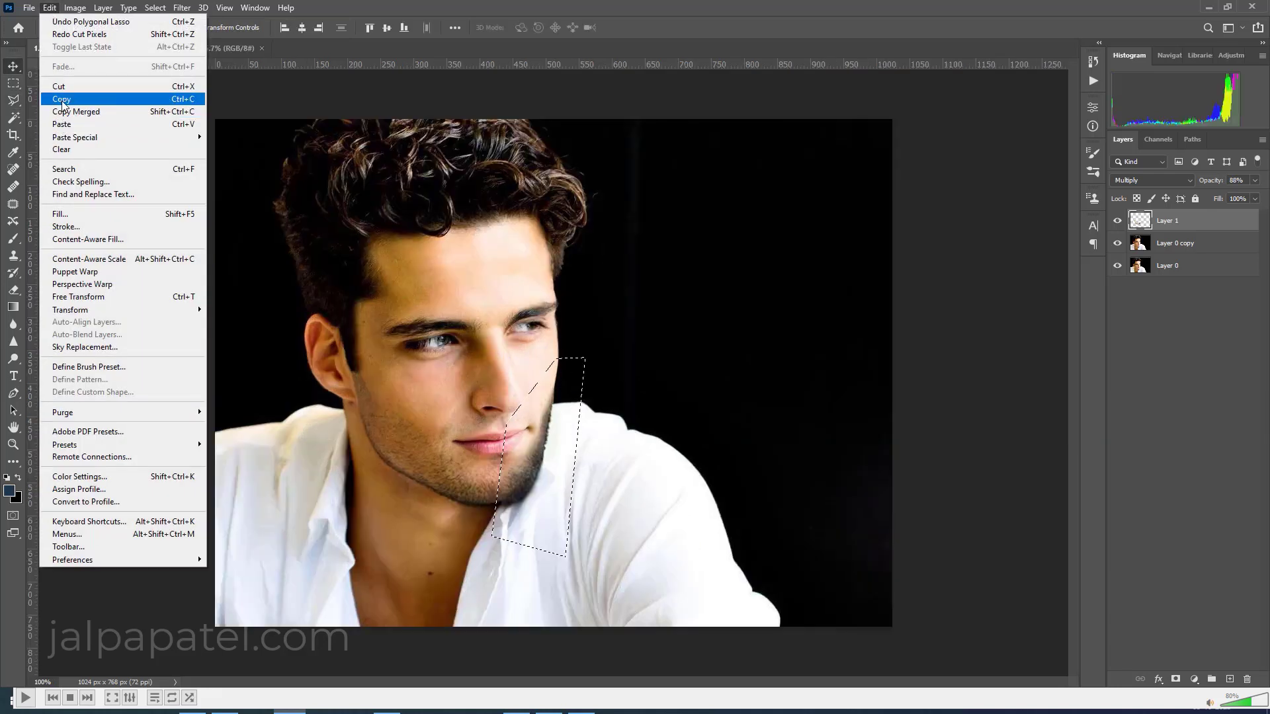
{"action": "left_click", "coordinate": [49, 8]}
{"action": "left_click", "coordinate": [49, 8]}
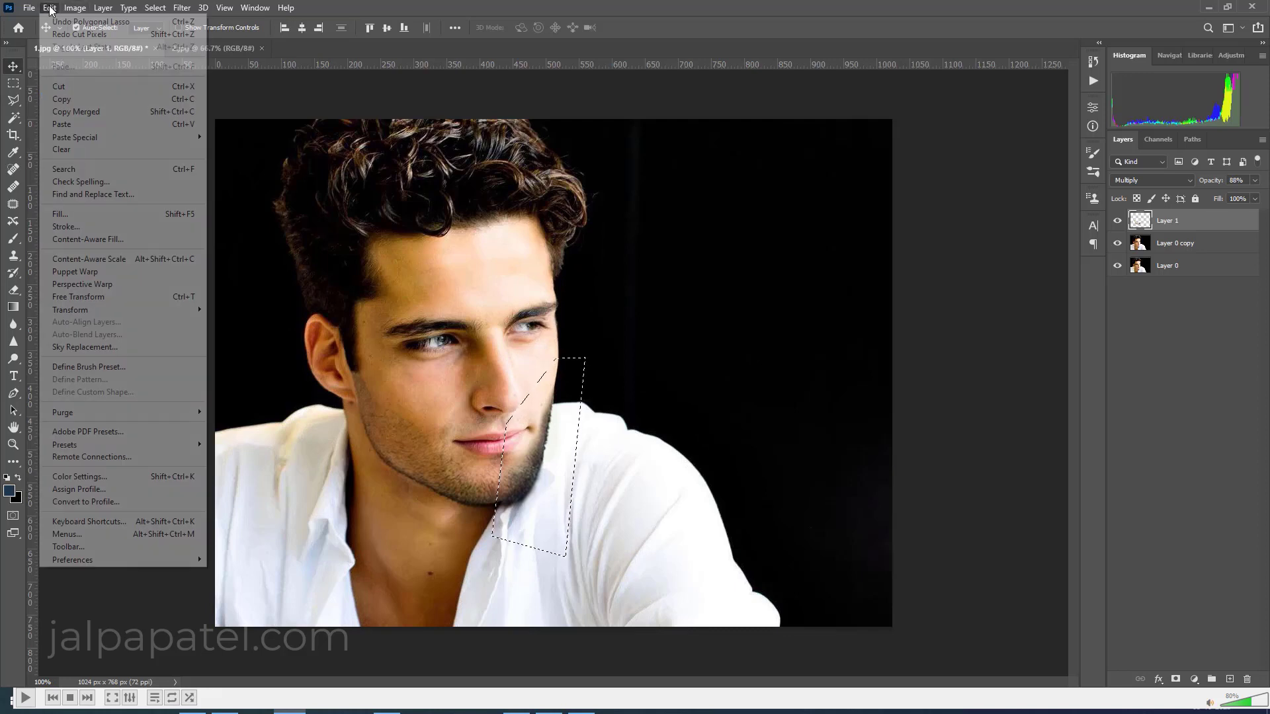
{"action": "left_click", "coordinate": [65, 127]}
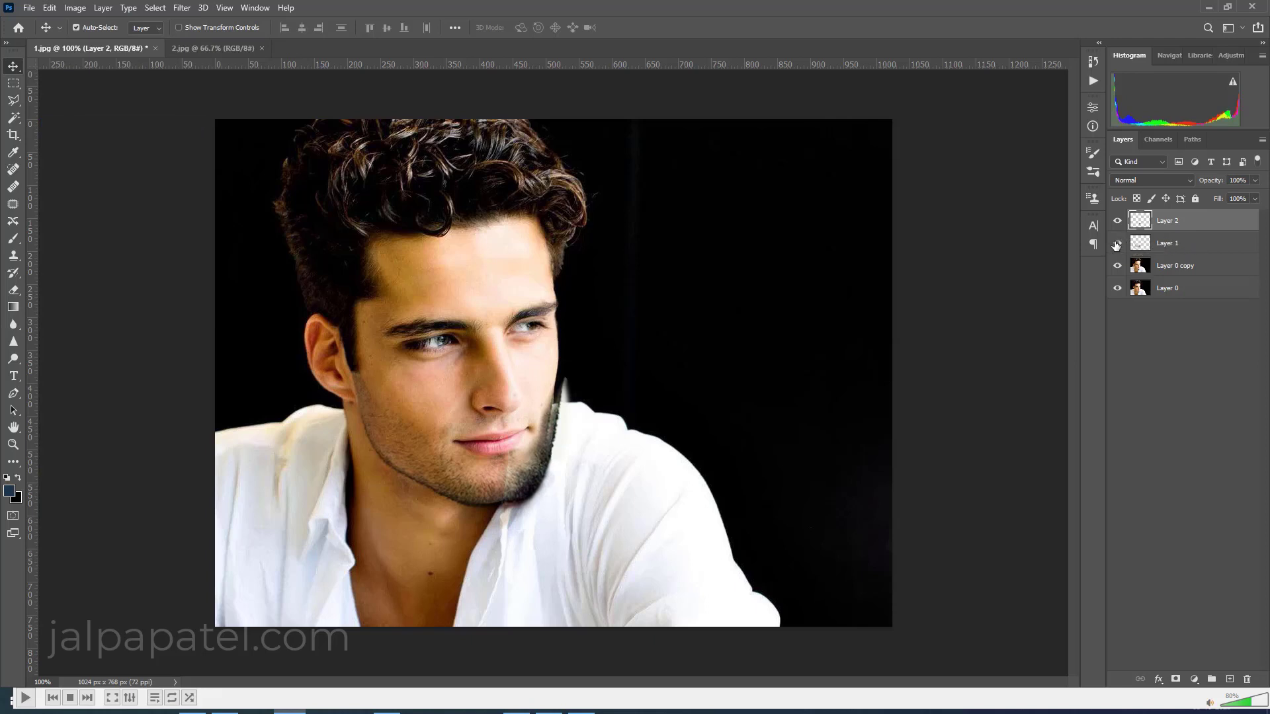
{"action": "left_click", "coordinate": [1117, 244]}
Step: Nudge Layer 2 slightly left onto the chin, set it to Multiply, and mask Layer 1
{"action": "key", "text": "ctrl+t"}
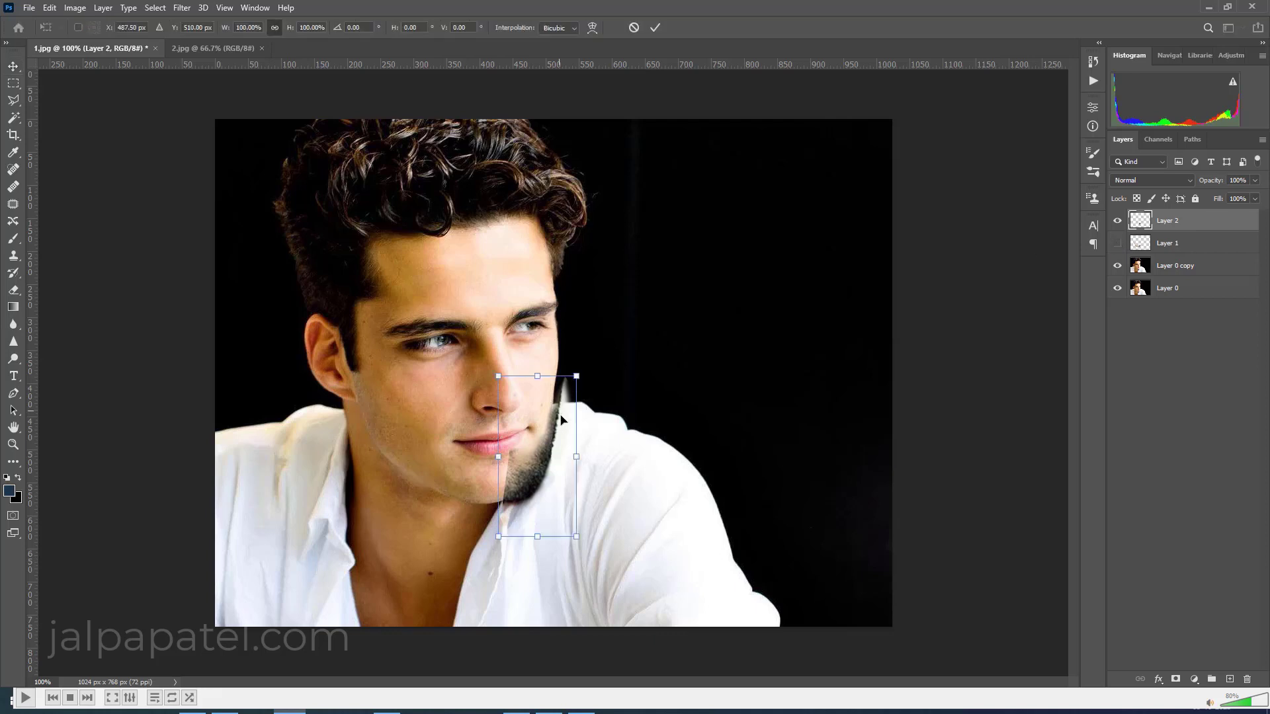
{"action": "left_click_drag", "start_coordinate": [557, 456], "coordinate": [546, 454]}
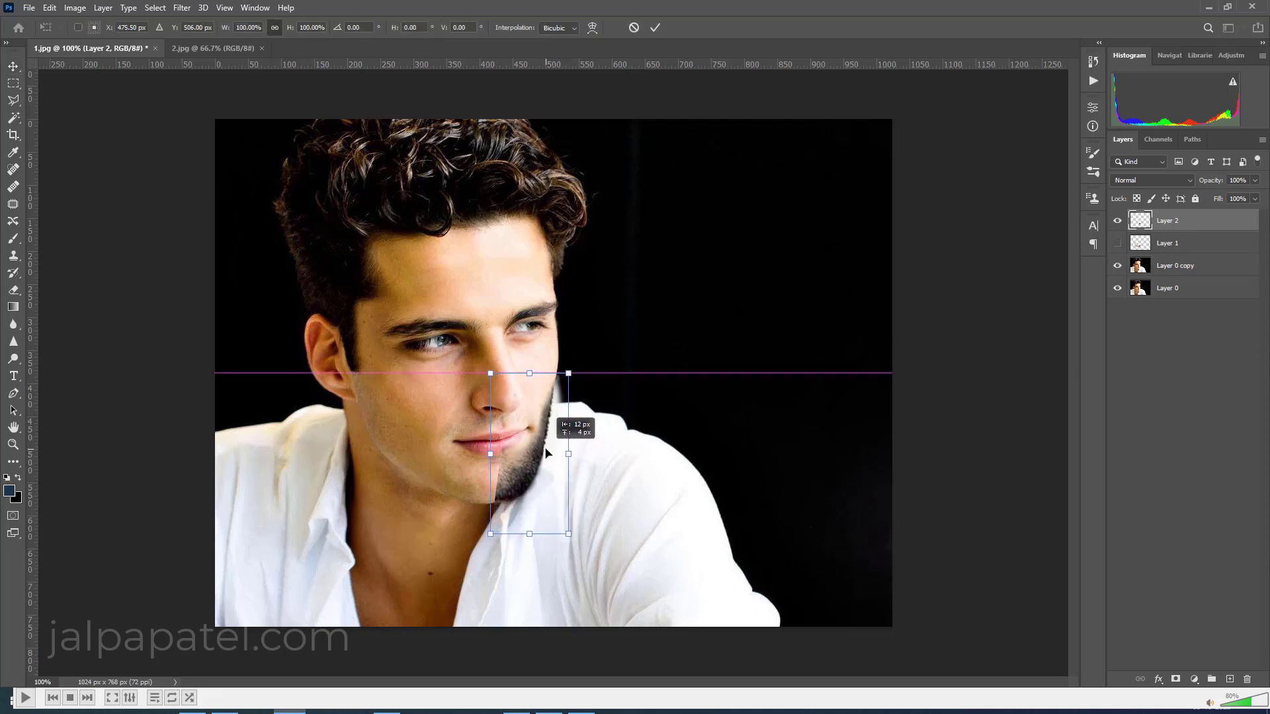
{"action": "key", "text": "Return"}
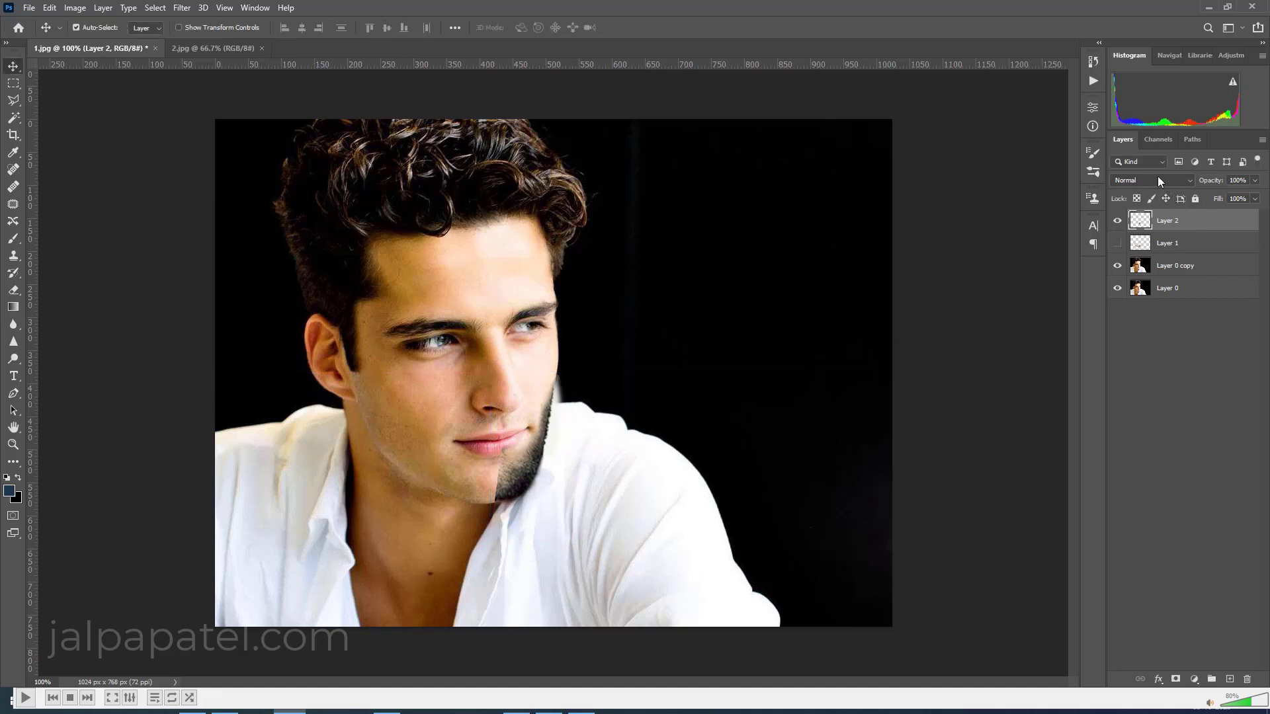
{"action": "left_click", "coordinate": [1144, 184]}
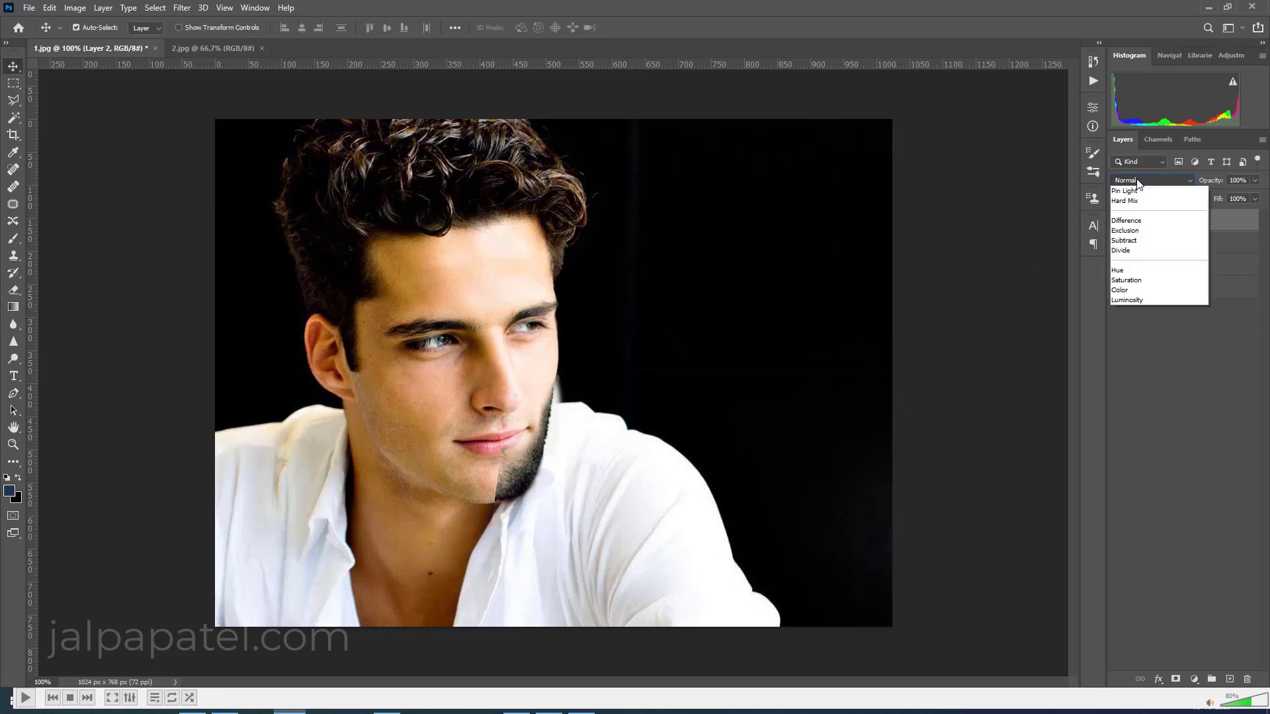
{"action": "left_click", "coordinate": [1128, 231]}
{"action": "left_click", "coordinate": [1194, 245]}
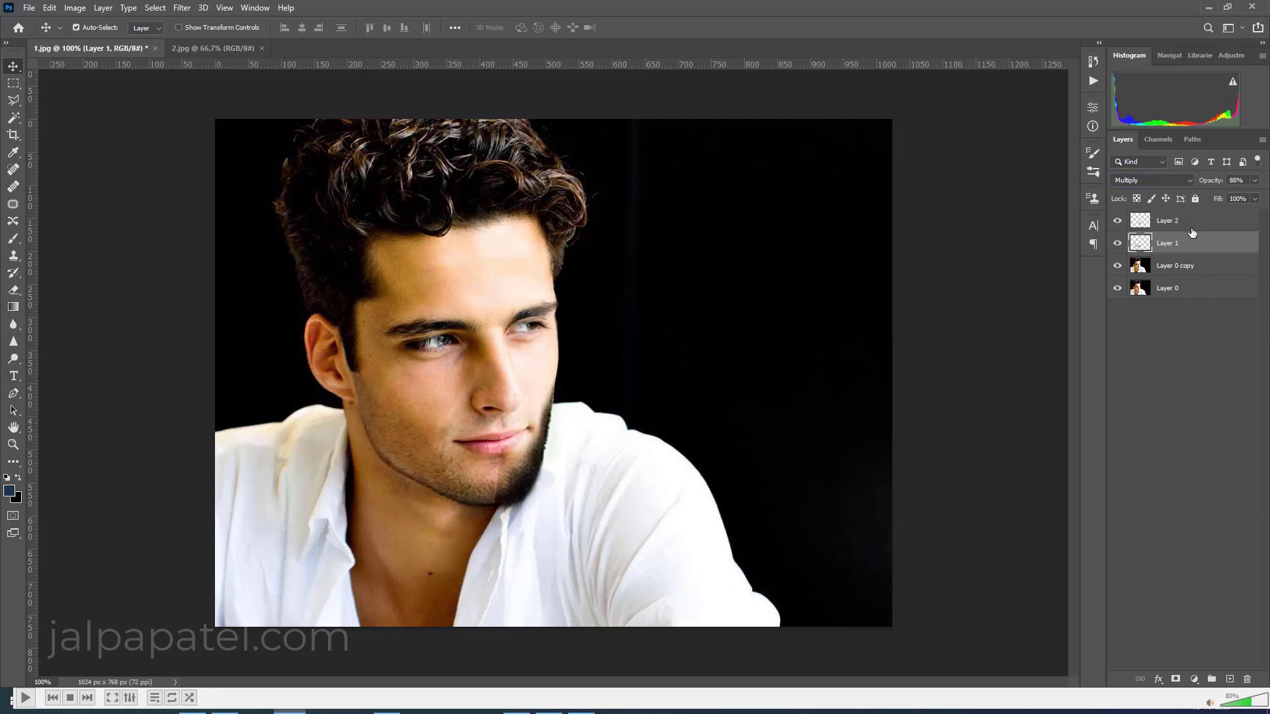
{"action": "left_click", "coordinate": [1175, 679]}
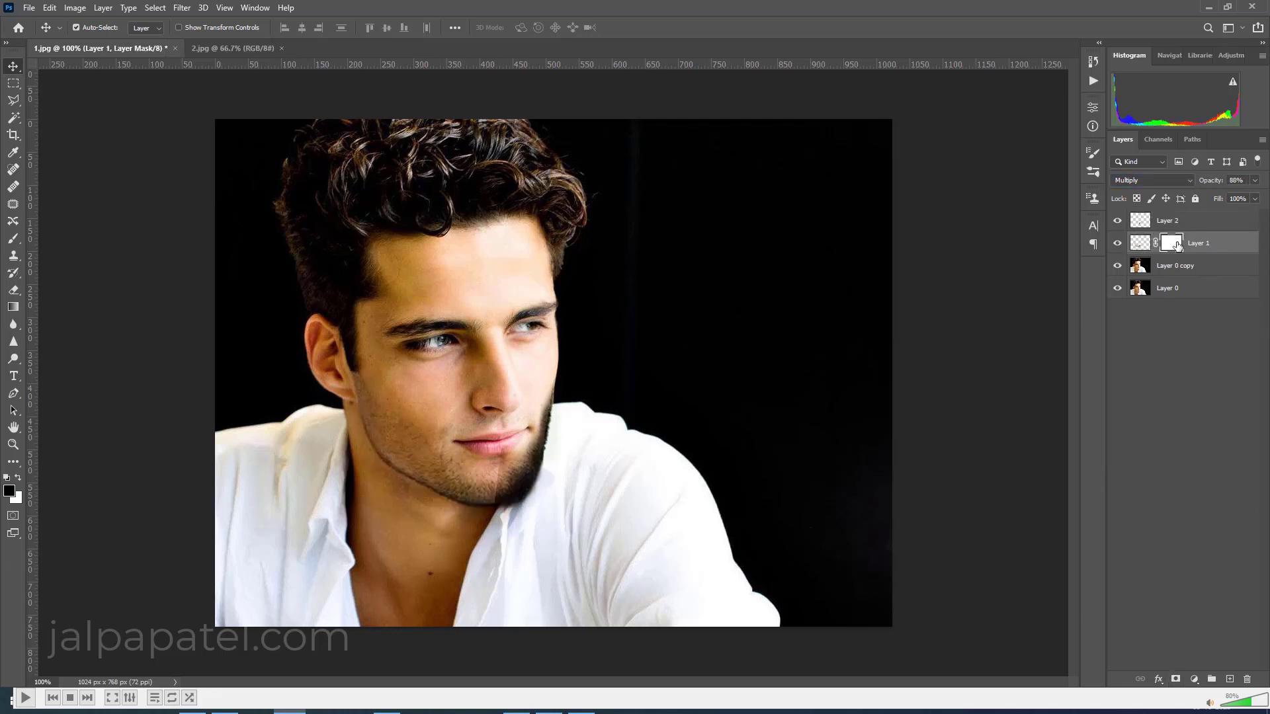
Step: With the Eraser at 100%, soften Layer 1's mask along the right jawline and collar
{"action": "left_click", "coordinate": [14, 291]}
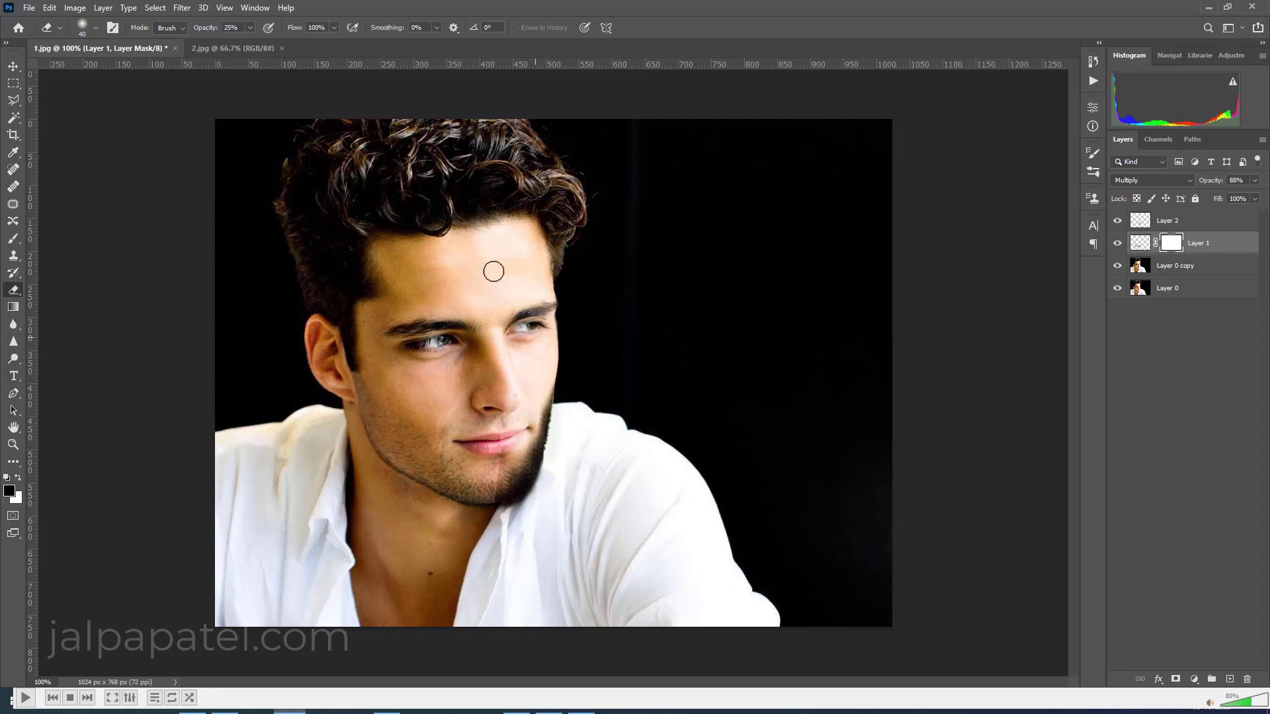
{"action": "left_click_drag", "start_coordinate": [250, 27], "coordinate": [439, 49]}
{"action": "left_click", "coordinate": [547, 411]}
{"action": "key", "text": "x"}
{"action": "mouse_move", "coordinate": [553, 397]}
{"action": "left_mouse_down"}
{"action": "mouse_move", "coordinate": [550, 479]}
{"action": "mouse_move", "coordinate": [527, 484]}
{"action": "left_mouse_up"}
{"action": "key", "text": "bracketleft"}
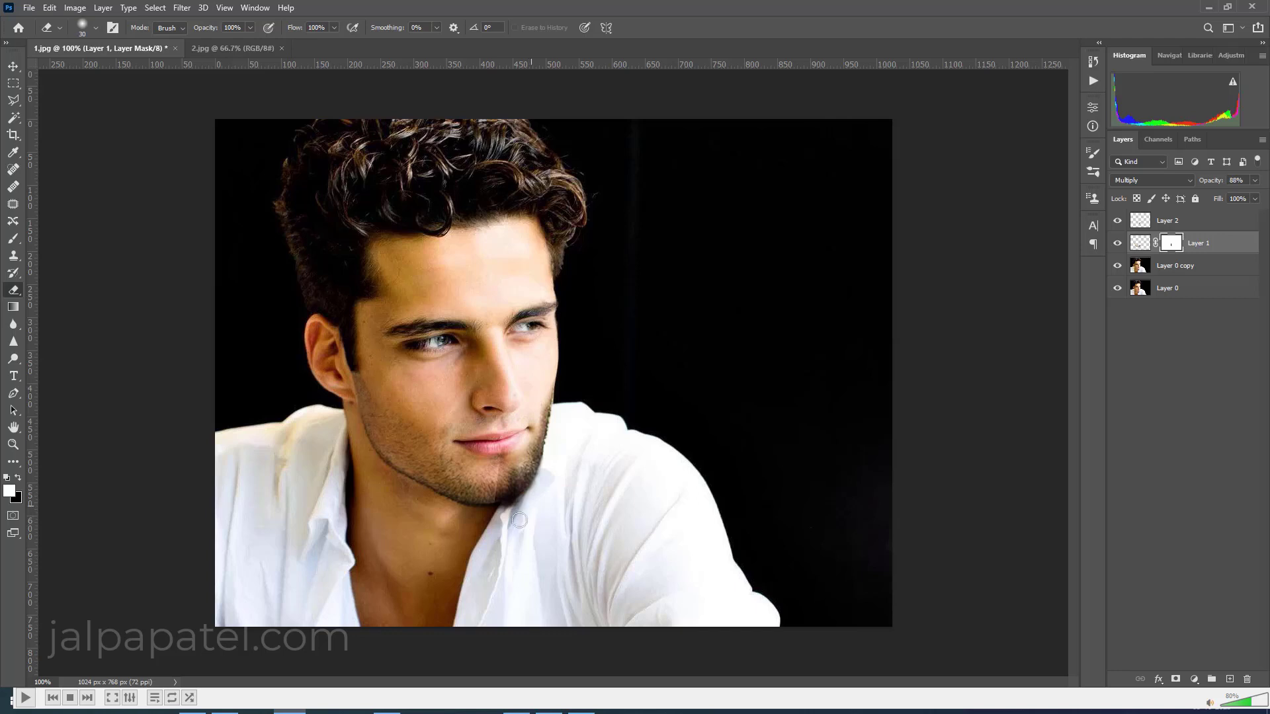
{"action": "left_click_drag", "start_coordinate": [529, 514], "coordinate": [514, 492]}
Step: Add a white mask to Layer 2 and blend away the dark chin seam
{"action": "left_click", "coordinate": [1142, 225]}
{"action": "left_click", "coordinate": [1175, 679]}
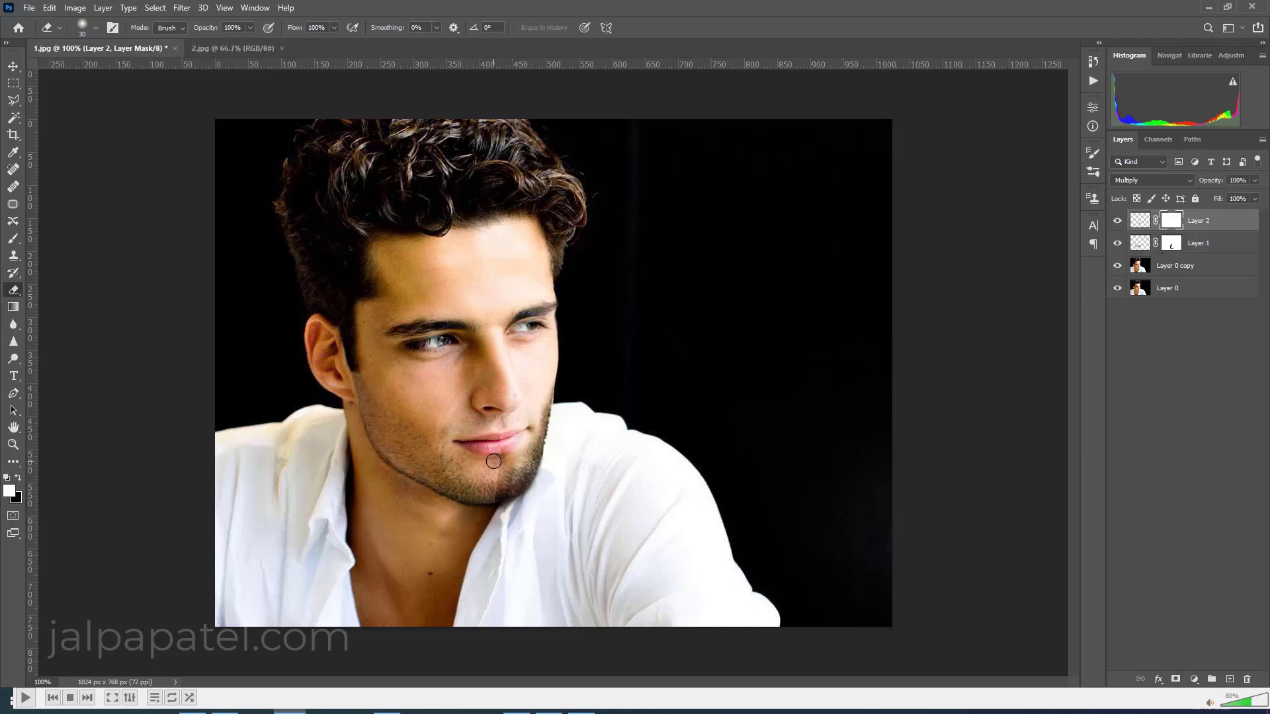
{"action": "left_click_drag", "start_coordinate": [493, 461], "coordinate": [493, 502]}
{"action": "left_click", "coordinate": [1171, 244]}
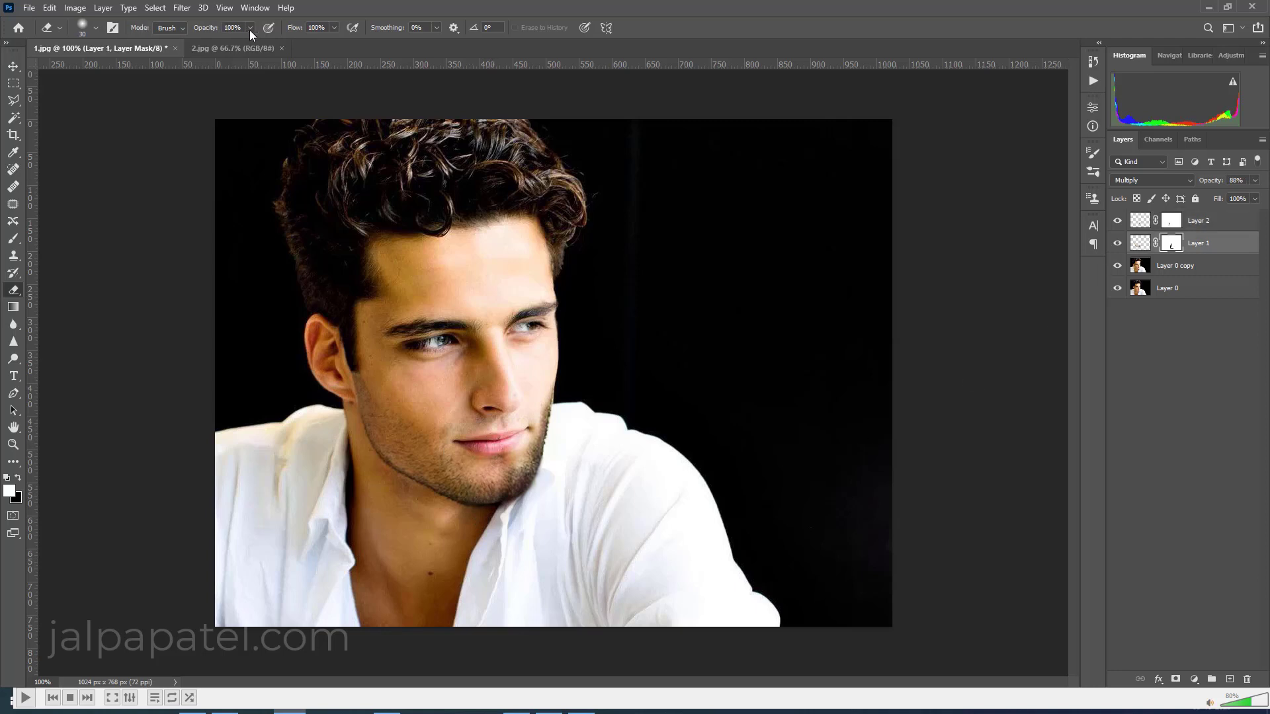
{"action": "left_click", "coordinate": [515, 451]}
{"action": "left_click", "coordinate": [1171, 221]}
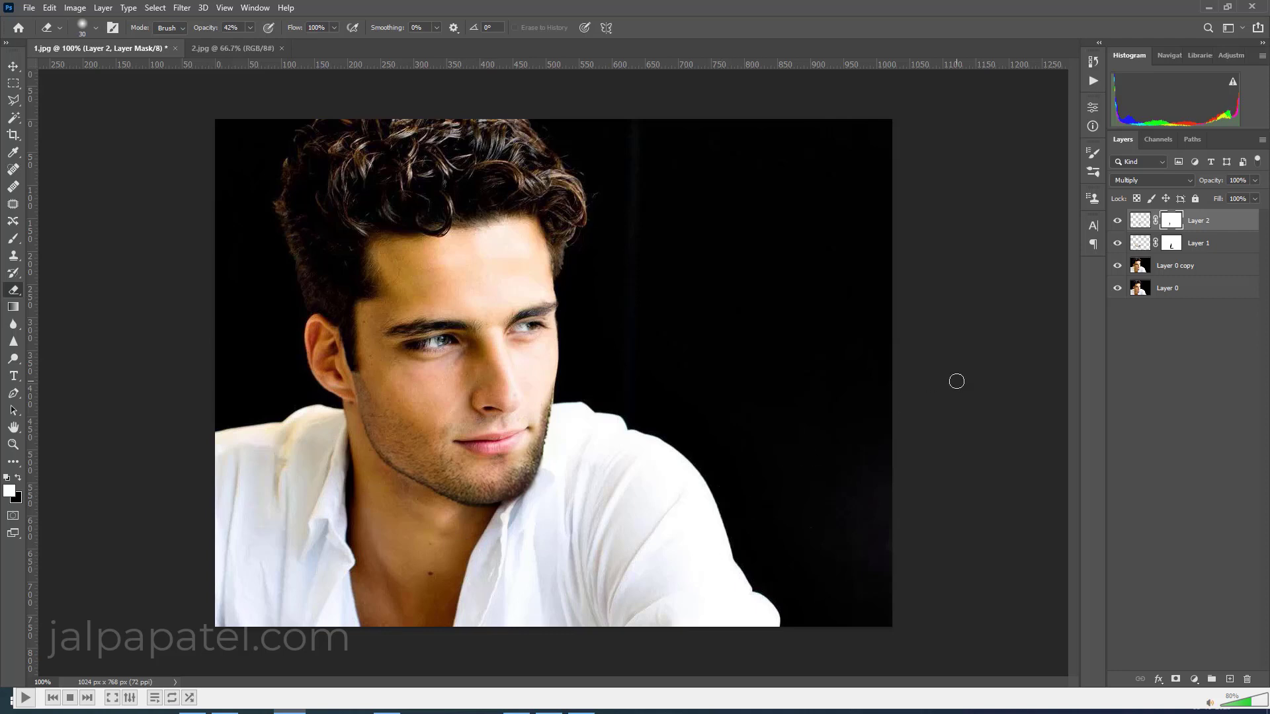
Step: Toggle Layer 2 to compare the chin, ending with Layer 2's pixels targeted
{"action": "left_click", "coordinate": [1117, 222]}
{"action": "left_click", "coordinate": [1226, 221]}
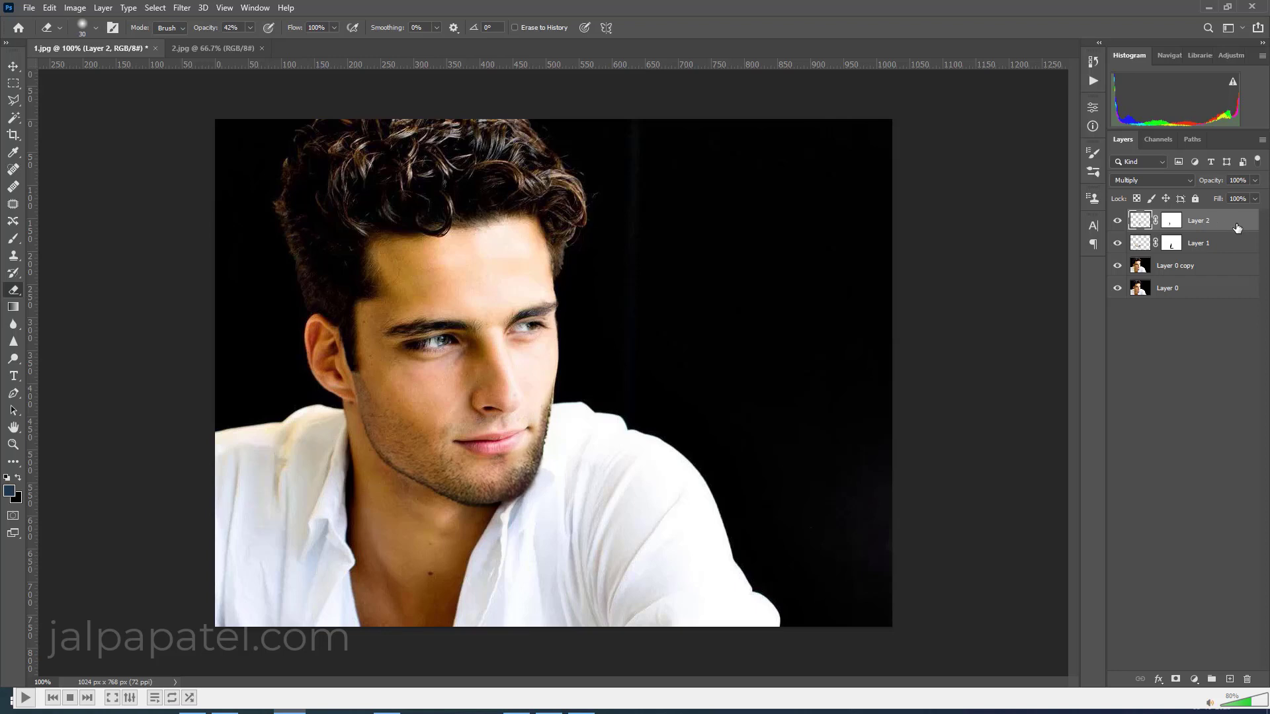
{"action": "left_click", "coordinate": [1118, 221]}
{"action": "left_click", "coordinate": [1170, 221]}
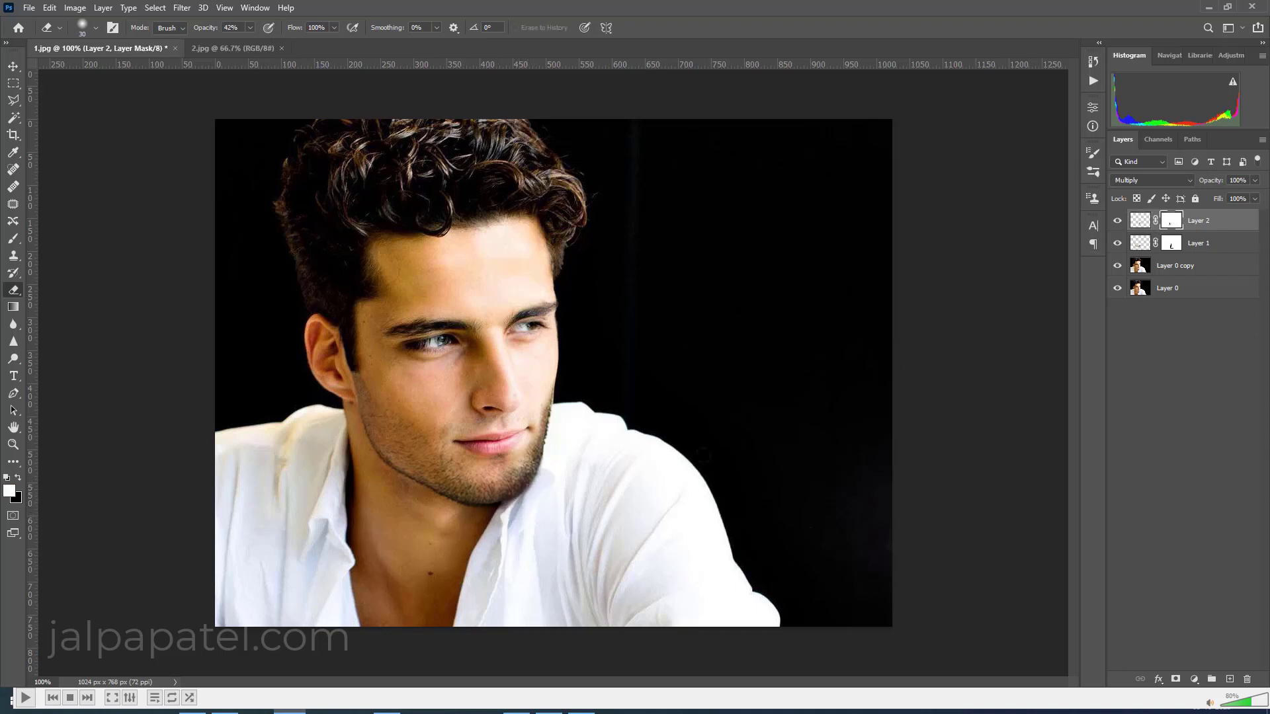
{"action": "left_click", "coordinate": [1170, 245]}
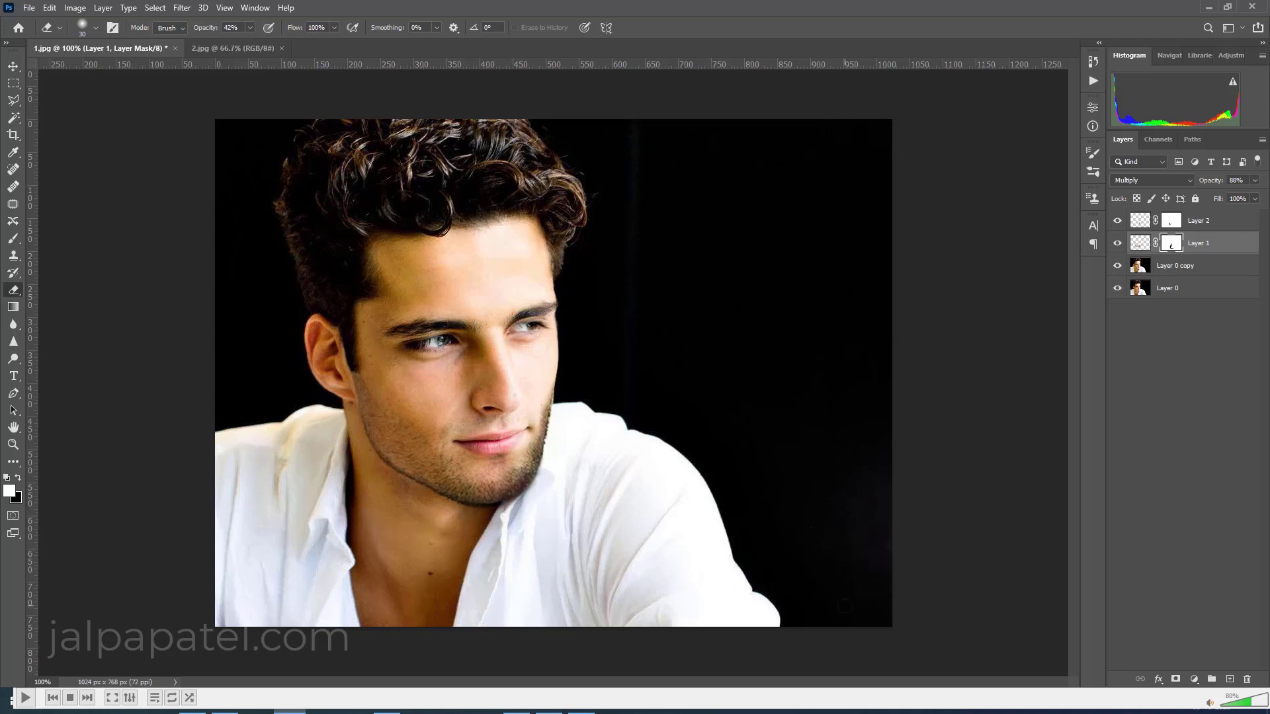
{"action": "left_click", "coordinate": [1143, 226]}
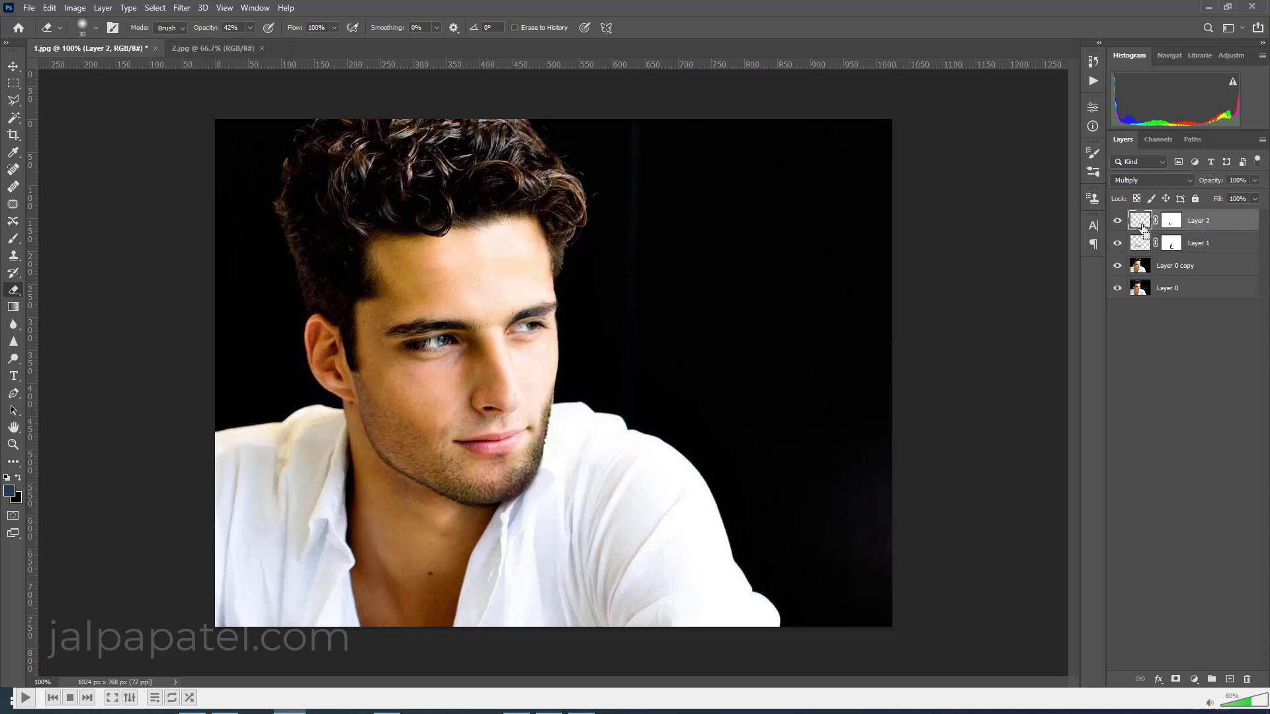
Step: Apply Color Balance to Layer 2, shifting its colours toward blue and red
{"action": "key", "text": "ctrl+b"}
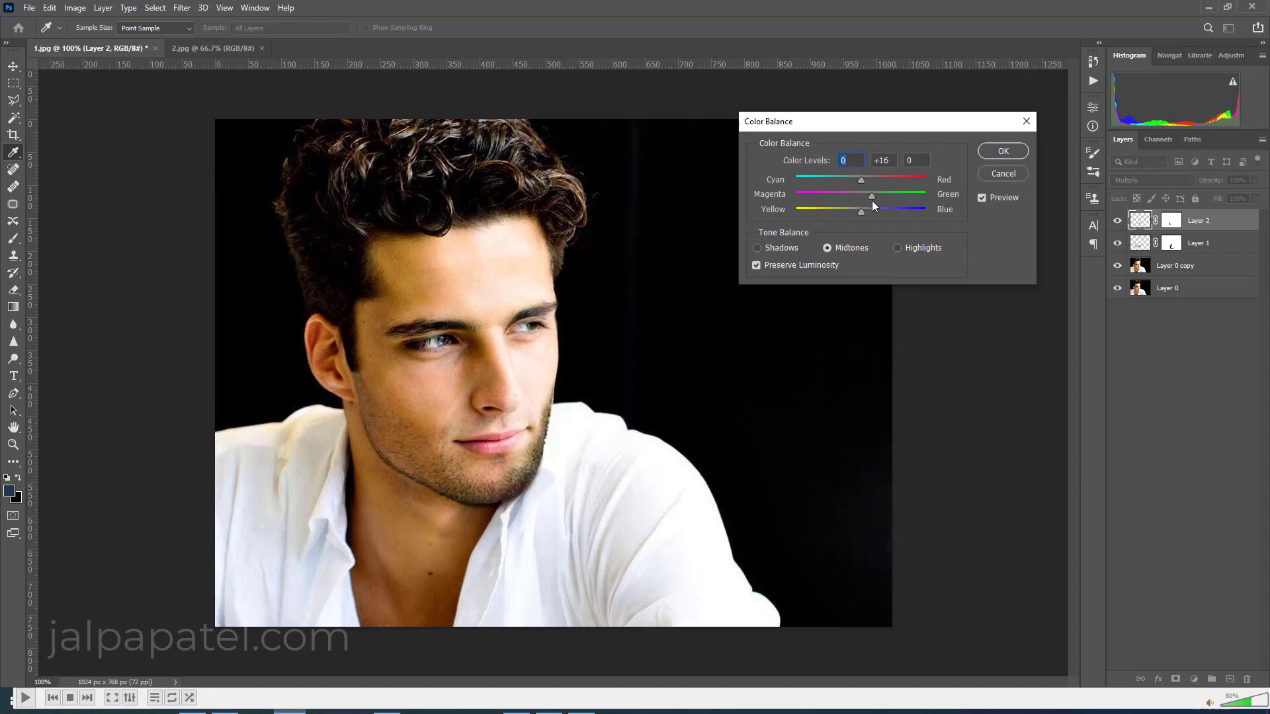
{"action": "key", "text": "Tab"}
{"action": "left_click_drag", "start_coordinate": [859, 209], "coordinate": [869, 208]}
{"action": "key", "text": "Tab"}
{"action": "key", "text": "Tab"}
{"action": "left_click", "coordinate": [867, 182]}
{"action": "left_click", "coordinate": [1001, 152]}
{"action": "key", "text": "e"}
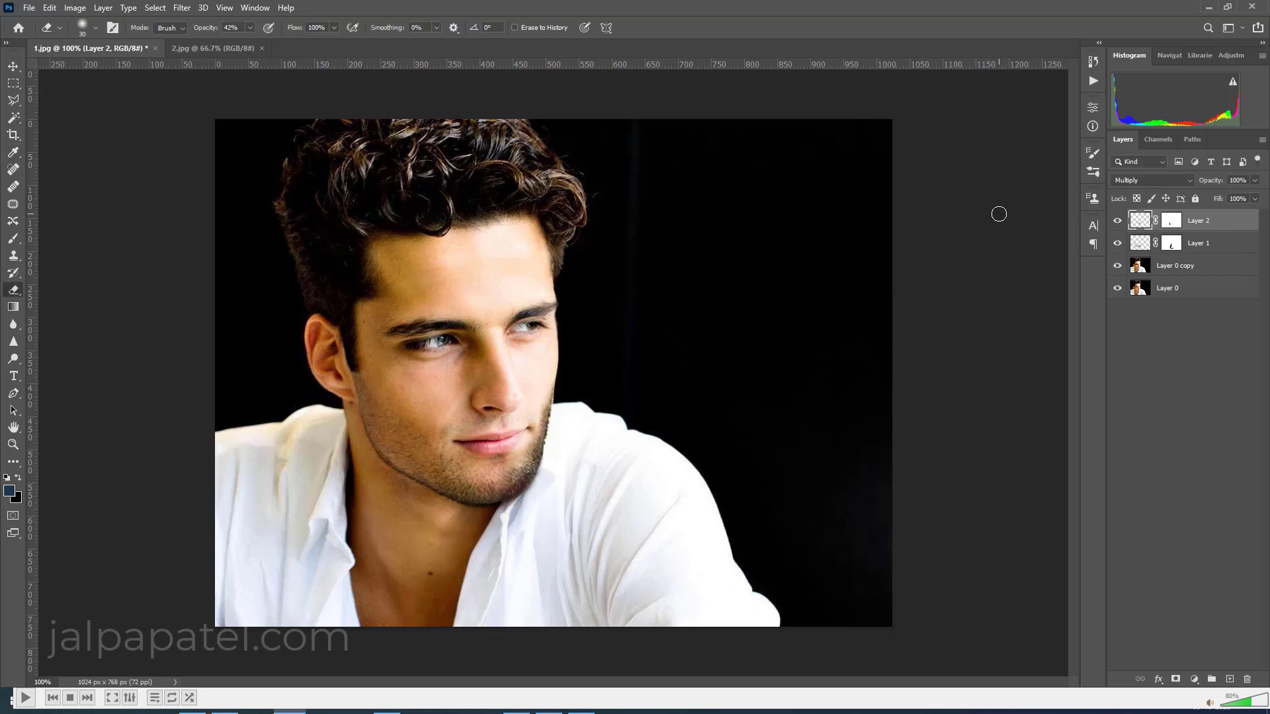
{"action": "key", "text": "ctrl+minus"}
{"action": "key", "text": "ctrl+minus"}
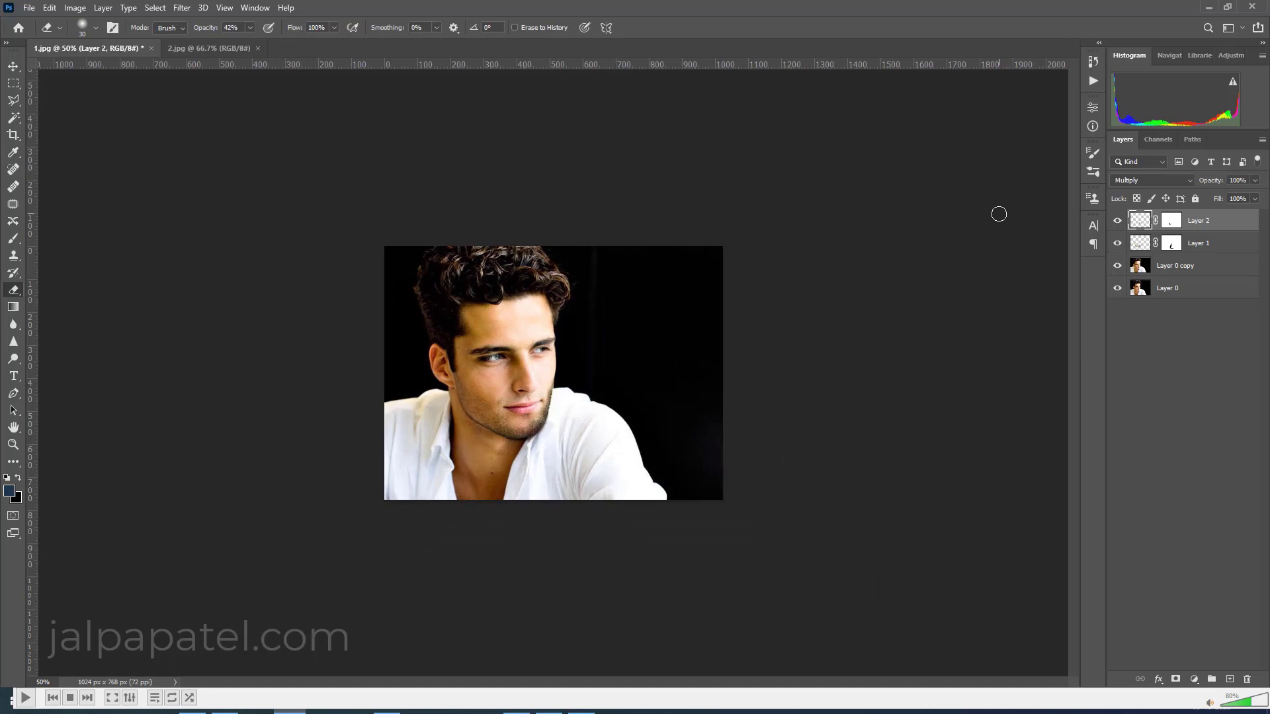
Step: Brighten Layer 2 with a raised Curves point
{"action": "key", "text": "ctrl+m"}
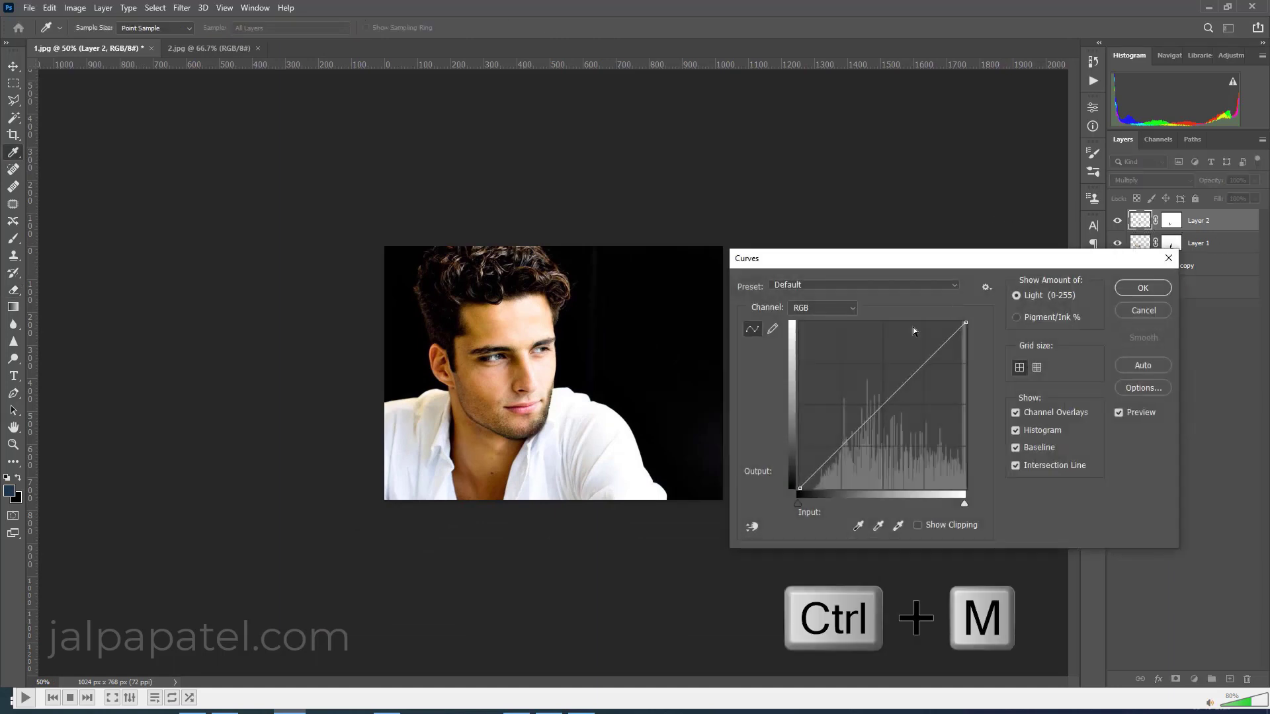
{"action": "left_click_drag", "start_coordinate": [860, 423], "coordinate": [857, 399]}
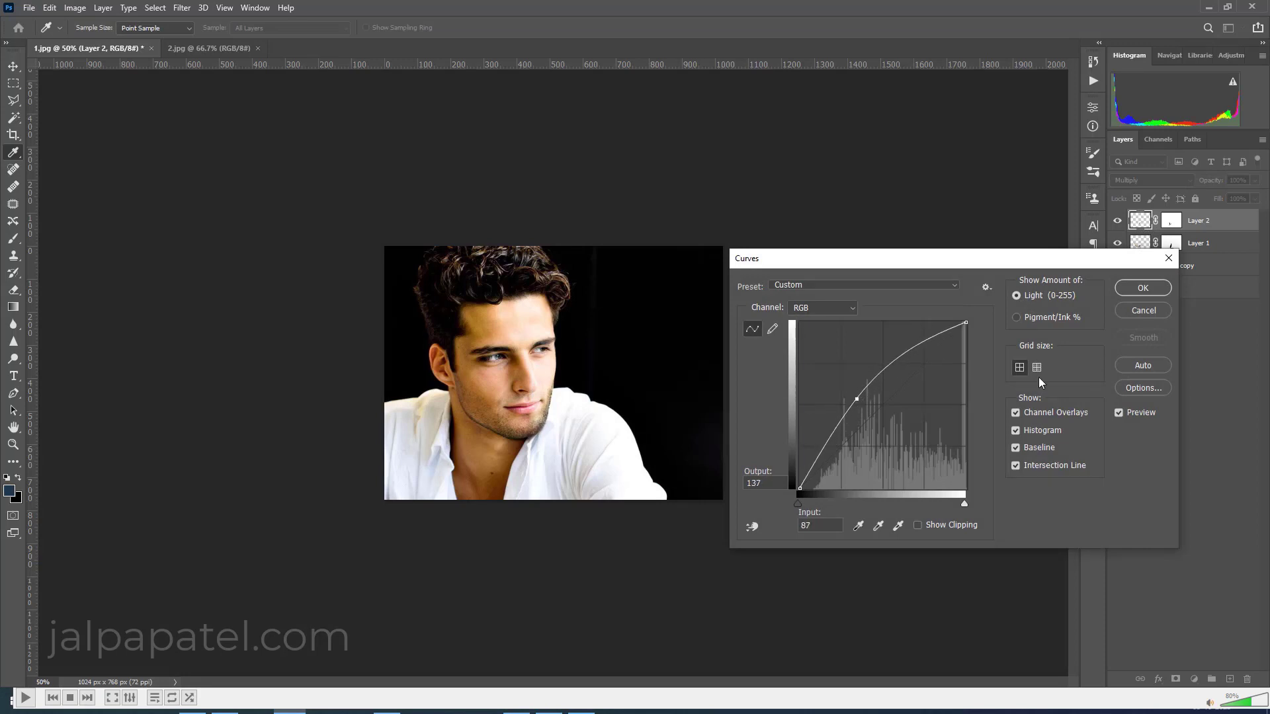
{"action": "left_click", "coordinate": [1142, 287]}
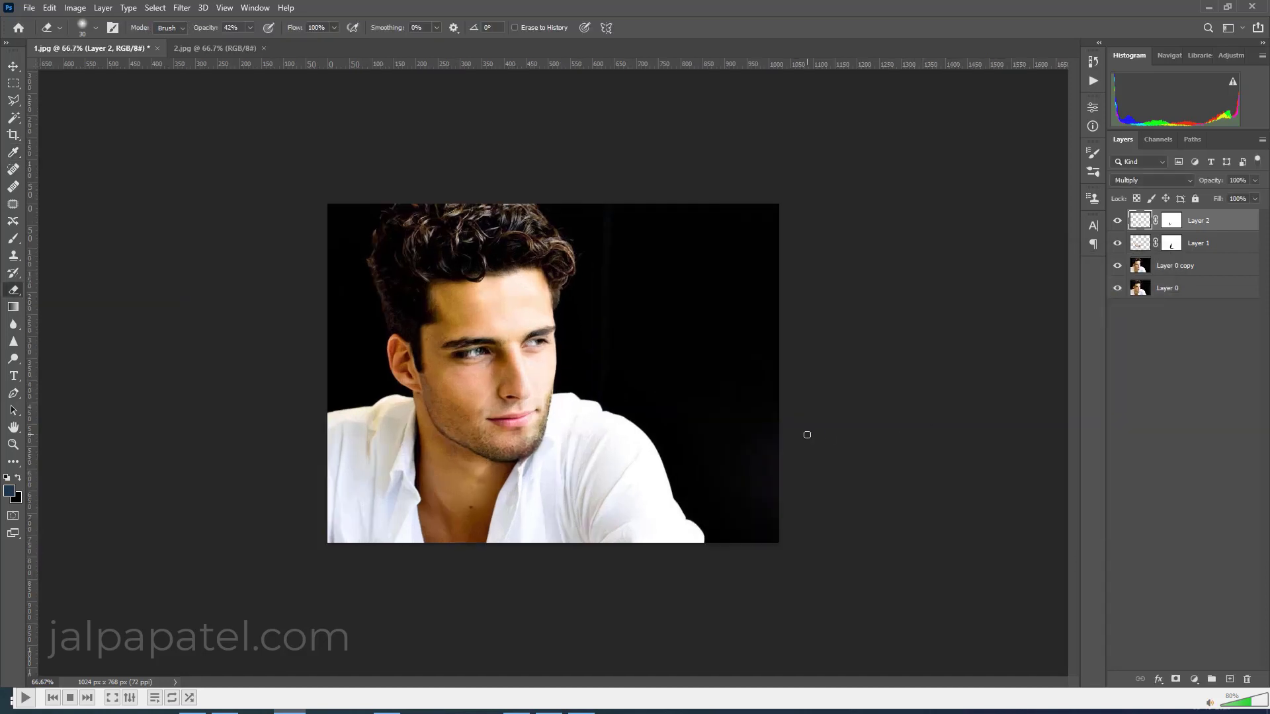
{"action": "key", "text": "ctrl+1"}
{"action": "key", "text": "ctrl+minus"}
{"action": "key", "text": "ctrl+minus"}
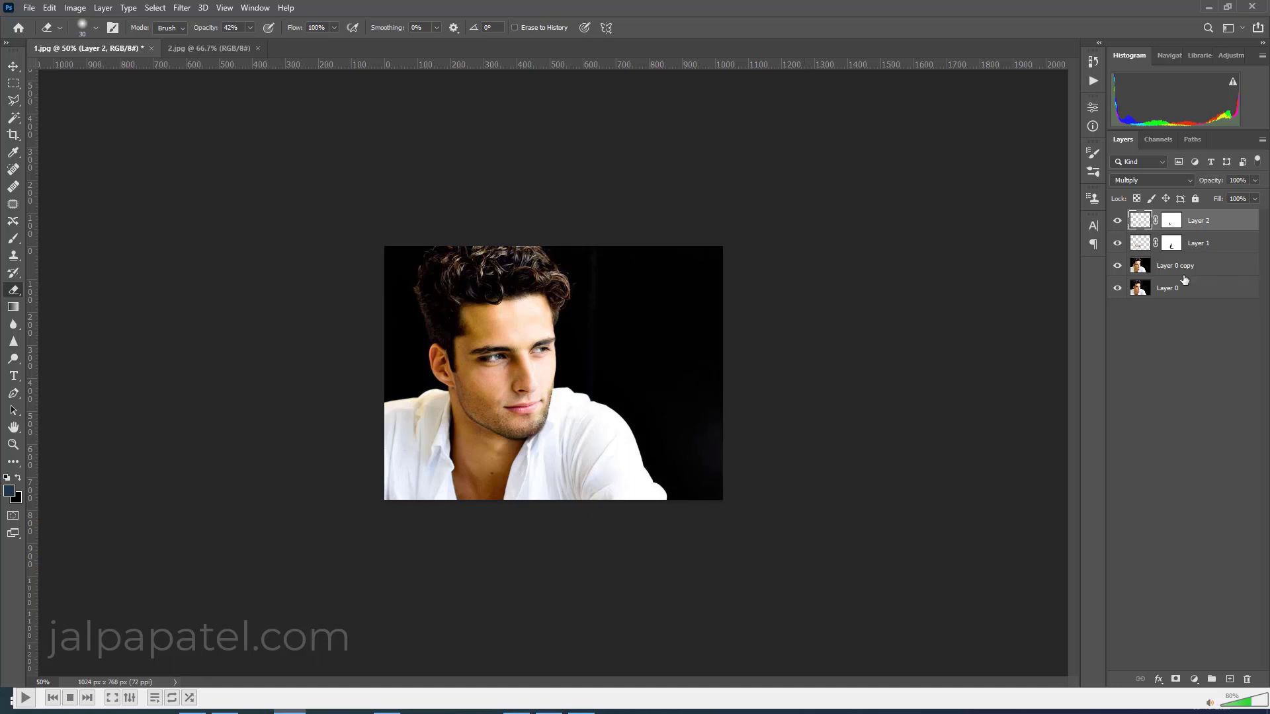
Step: Darken Layer 1 with a lowered Curves point
{"action": "left_click", "coordinate": [1117, 222]}
{"action": "left_click", "coordinate": [1117, 222]}
{"action": "left_click", "coordinate": [1178, 219]}
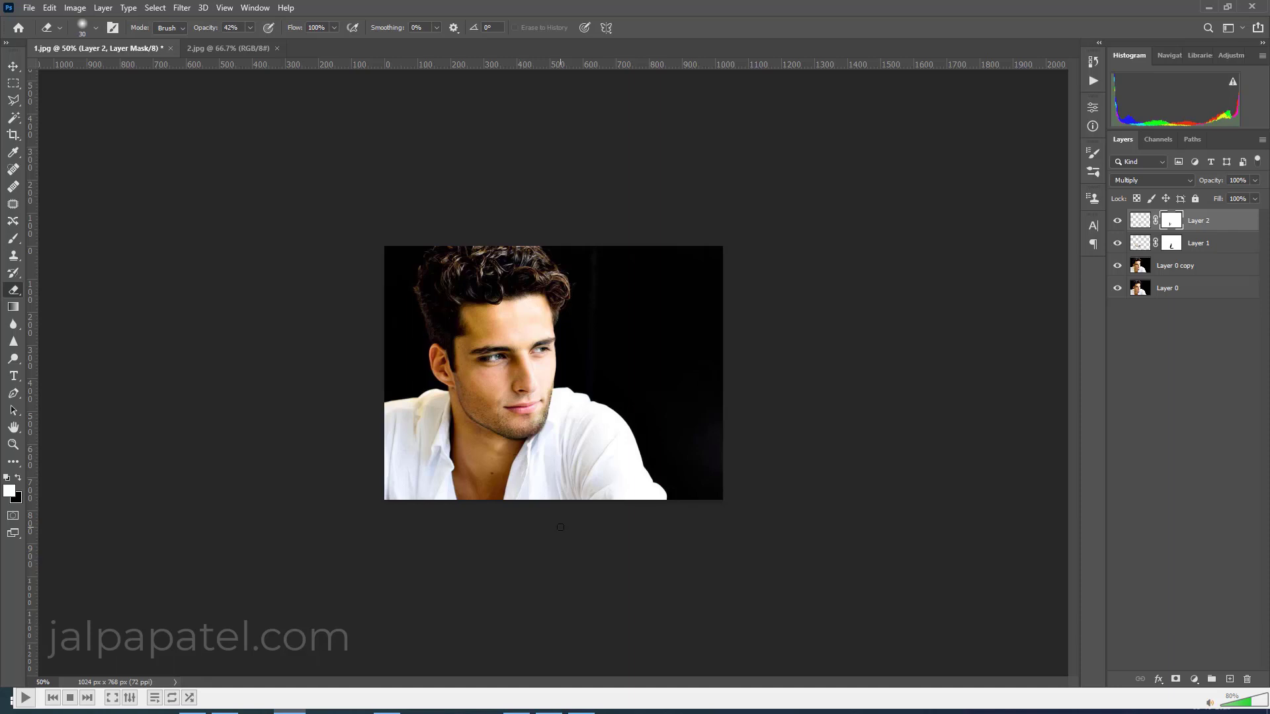
{"action": "left_click", "coordinate": [1136, 246]}
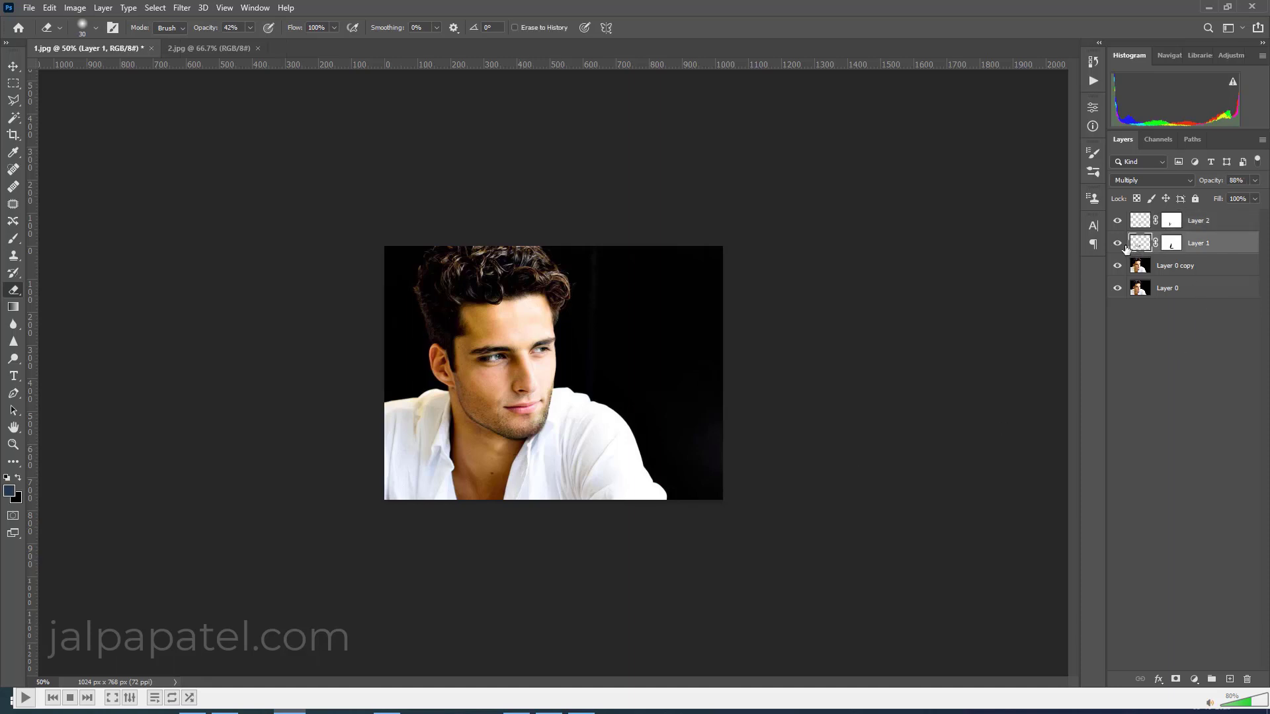
{"action": "key", "text": "ctrl+m"}
{"action": "left_click_drag", "start_coordinate": [879, 410], "coordinate": [880, 425]}
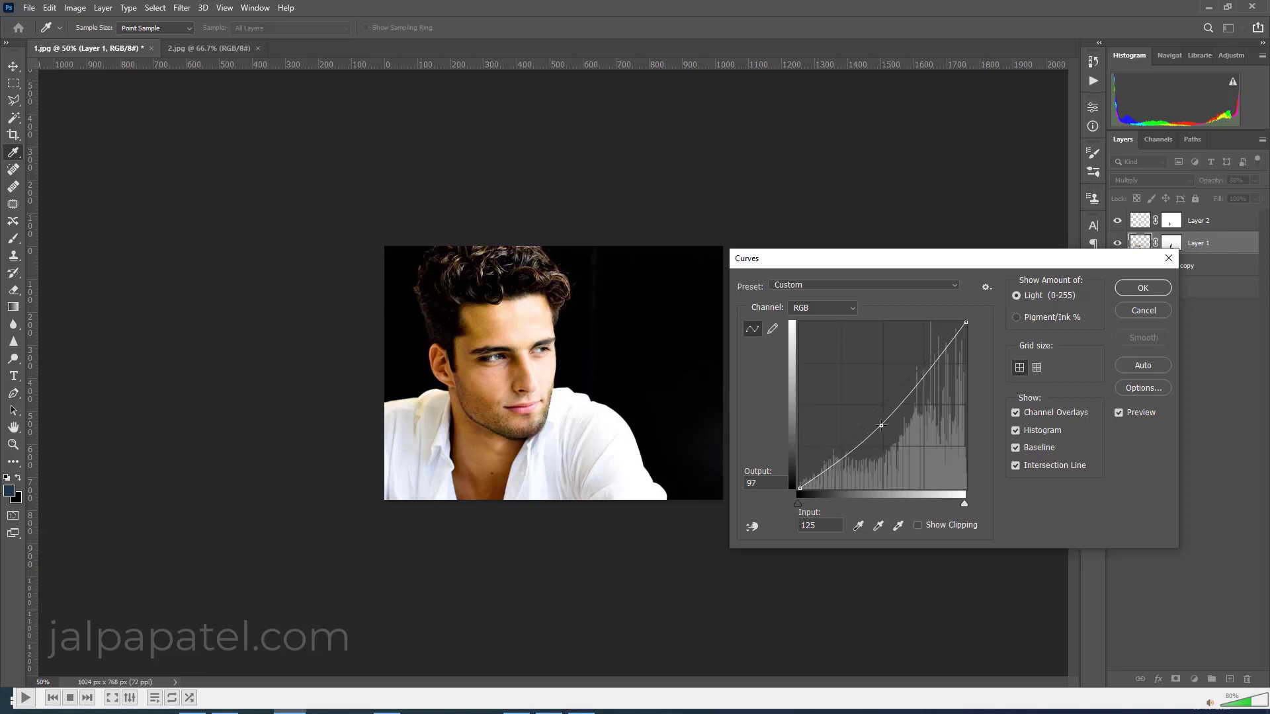
{"action": "left_click", "coordinate": [1141, 289]}
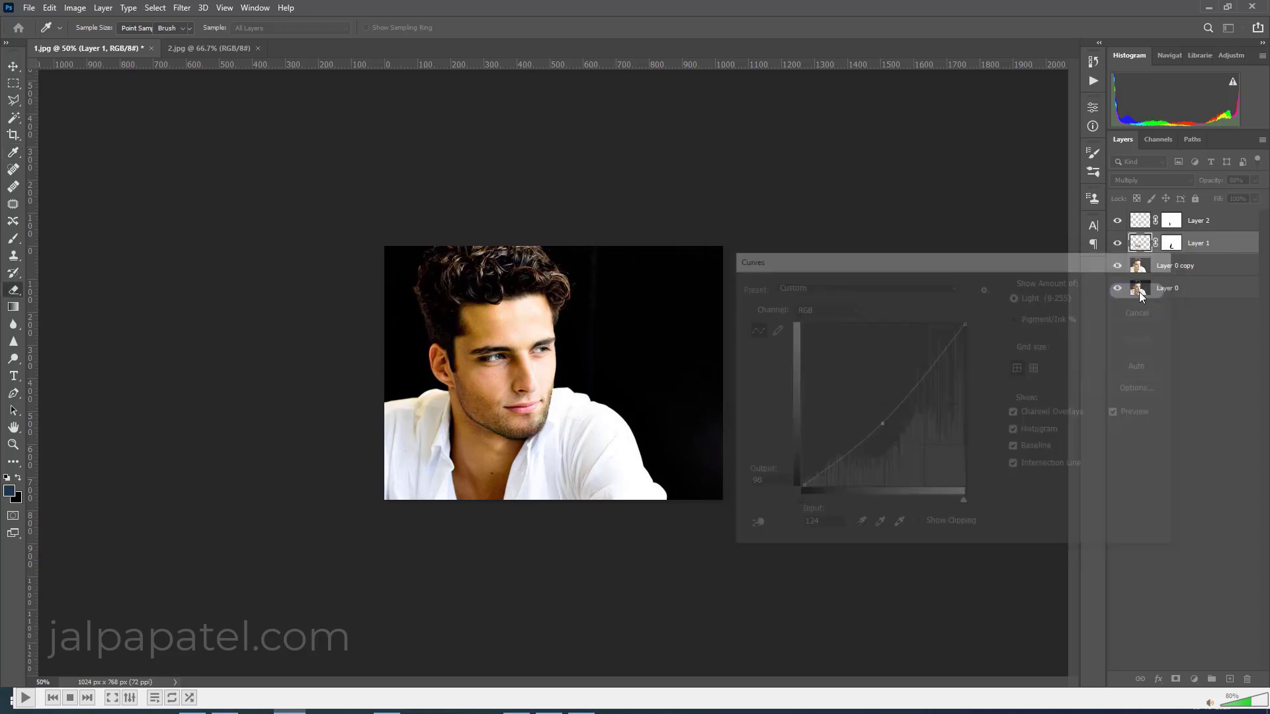
{"action": "key", "text": "e"}
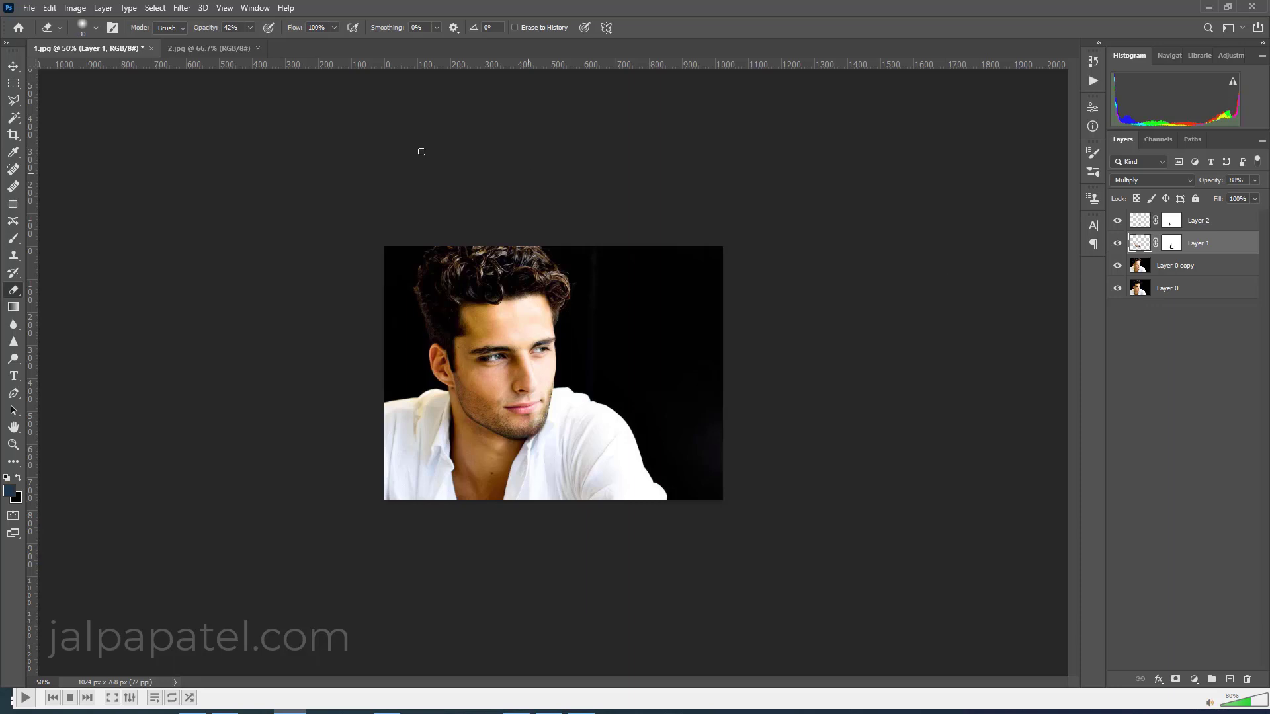
Step: Apply Color Balance to Layer 1, shifting it slightly toward yellow
{"action": "left_click", "coordinate": [70, 7]}
{"action": "left_click", "coordinate": [256, 126]}
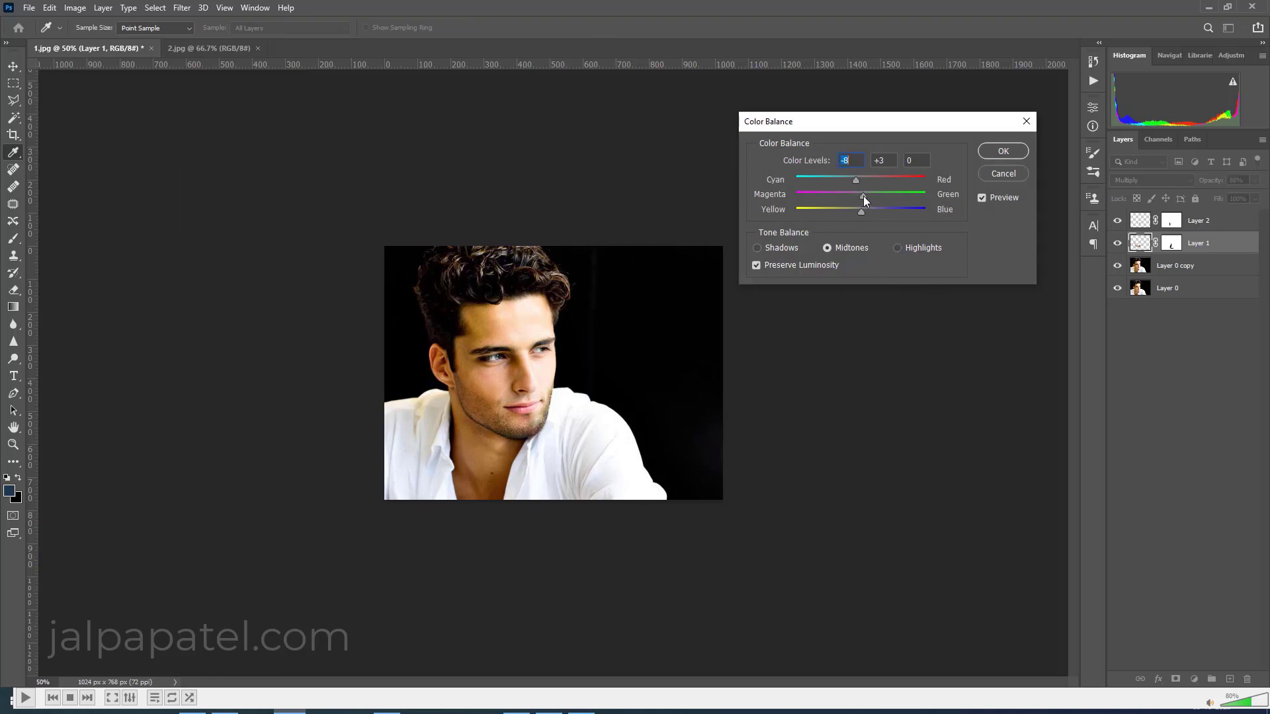
{"action": "left_click_drag", "start_coordinate": [862, 212], "coordinate": [858, 211]}
{"action": "key", "text": "Tab"}
{"action": "left_click", "coordinate": [987, 154]}
{"action": "key", "text": "e"}
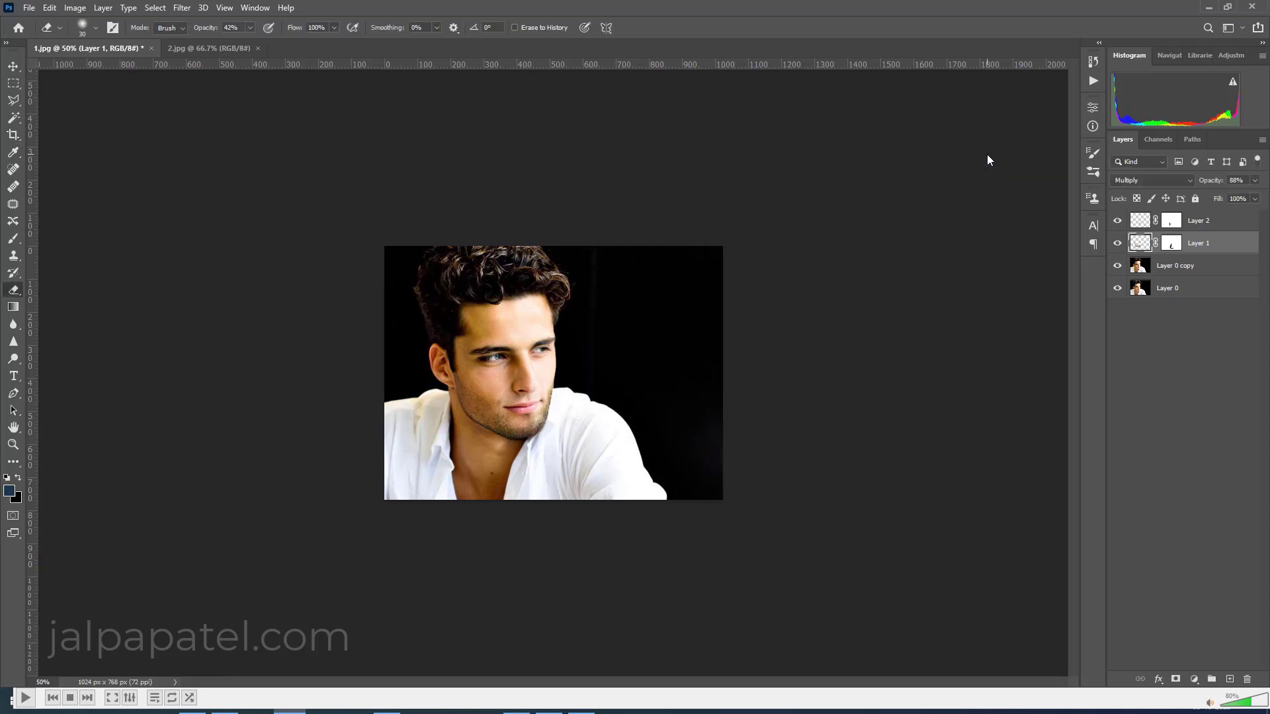
Step: Compare the chin with layers toggled, then switch to the 2.jpg photo
{"action": "left_click", "coordinate": [1117, 222]}
{"action": "left_click", "coordinate": [1117, 243]}
{"action": "left_click", "coordinate": [1116, 244]}
{"action": "left_click", "coordinate": [1172, 243]}
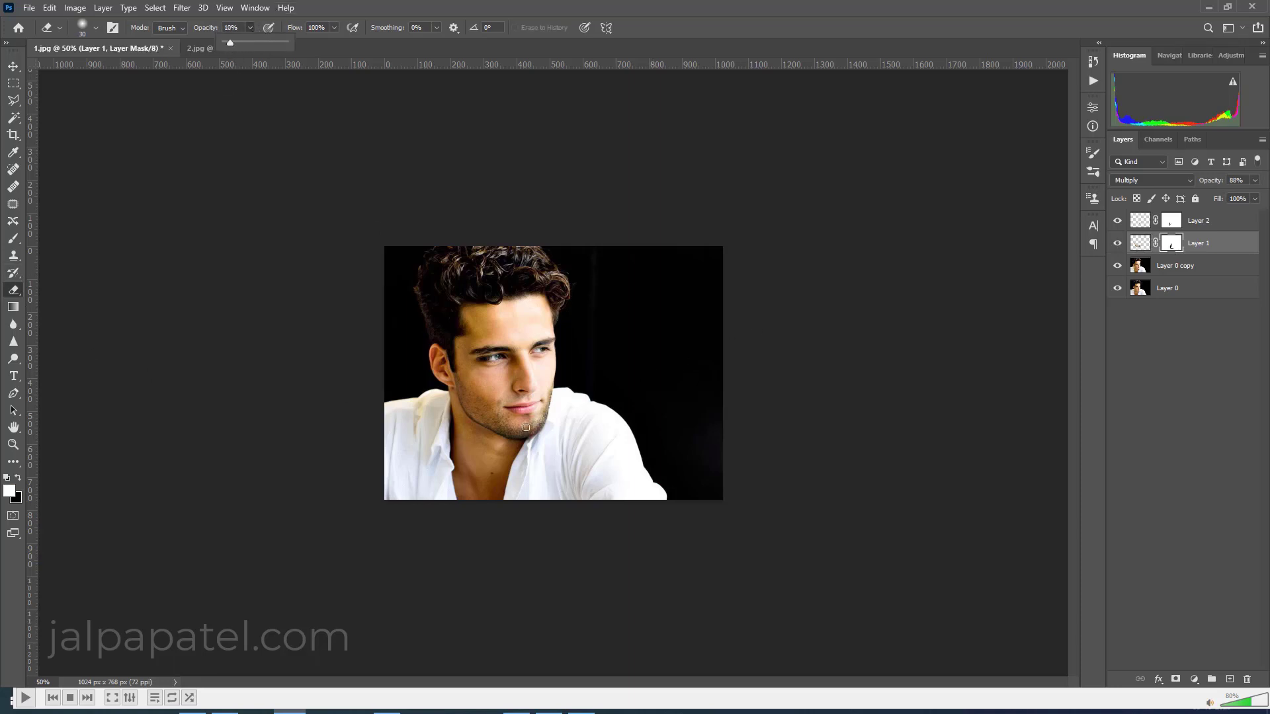
{"action": "key", "text": "bracketright"}
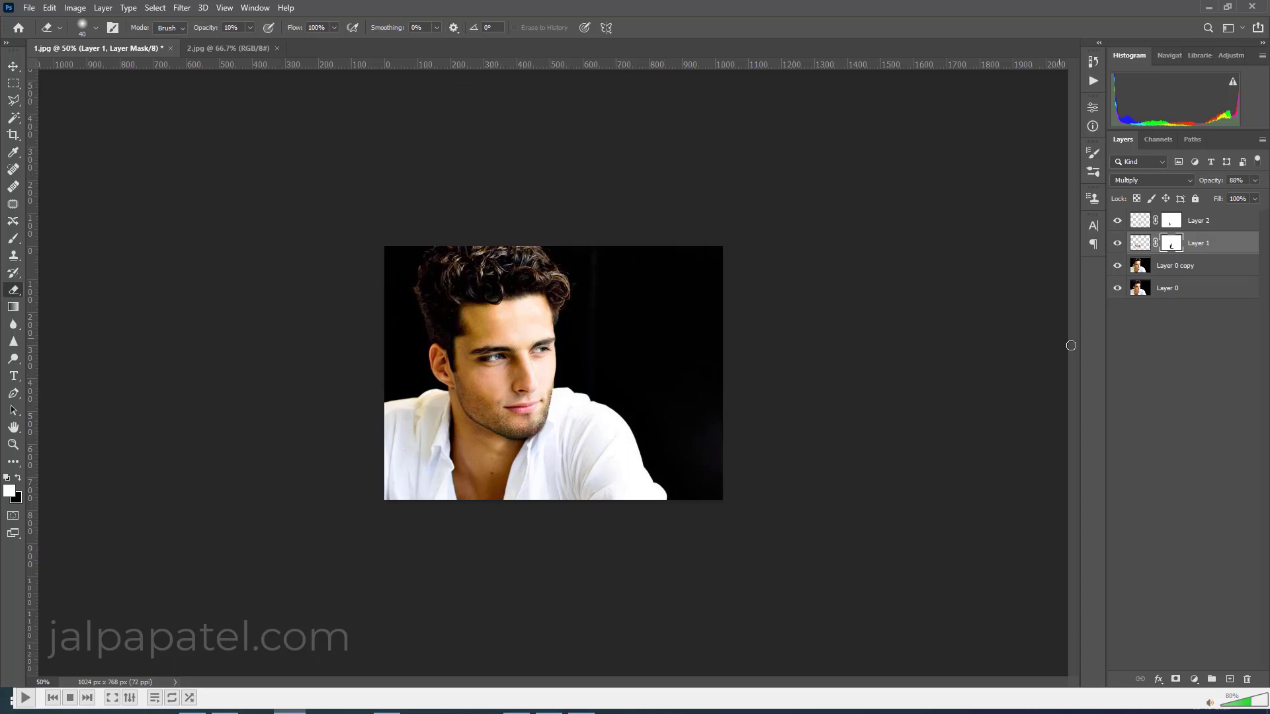
{"action": "left_click", "coordinate": [254, 49]}
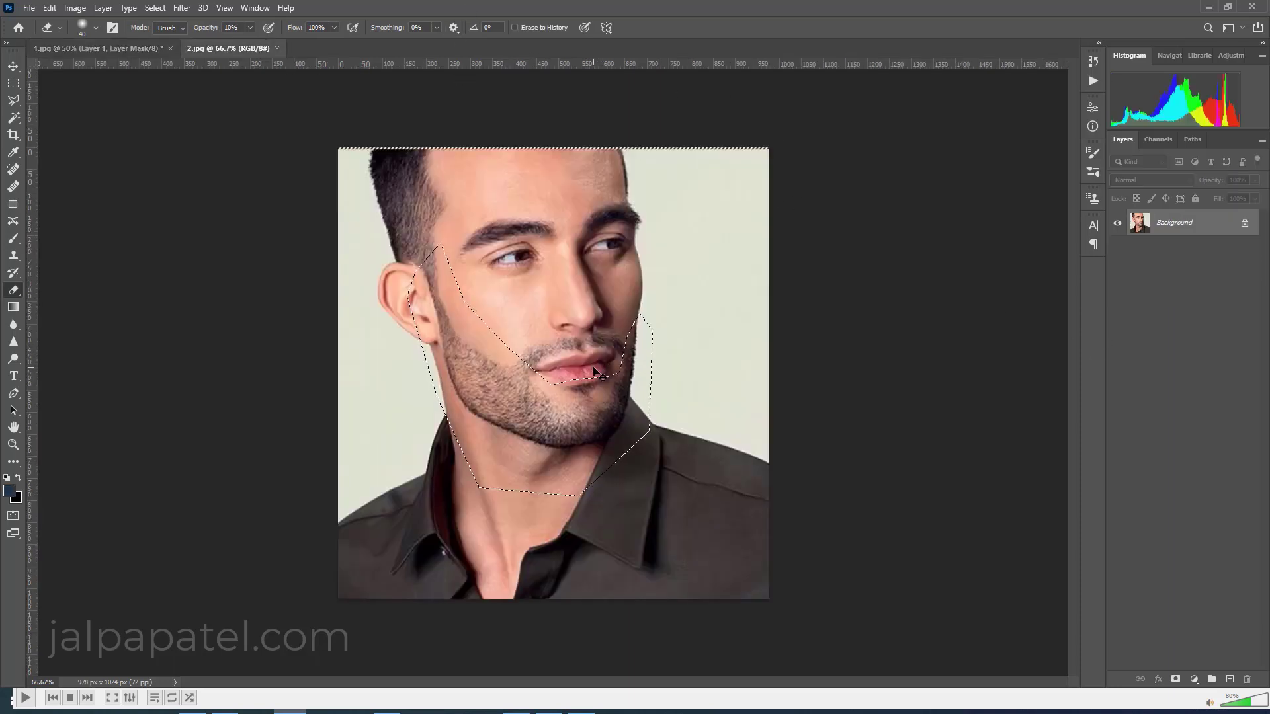
Step: Outline the mouth and chin area of 2.jpg with the Polygonal Lasso
{"action": "left_click", "coordinate": [13, 100]}
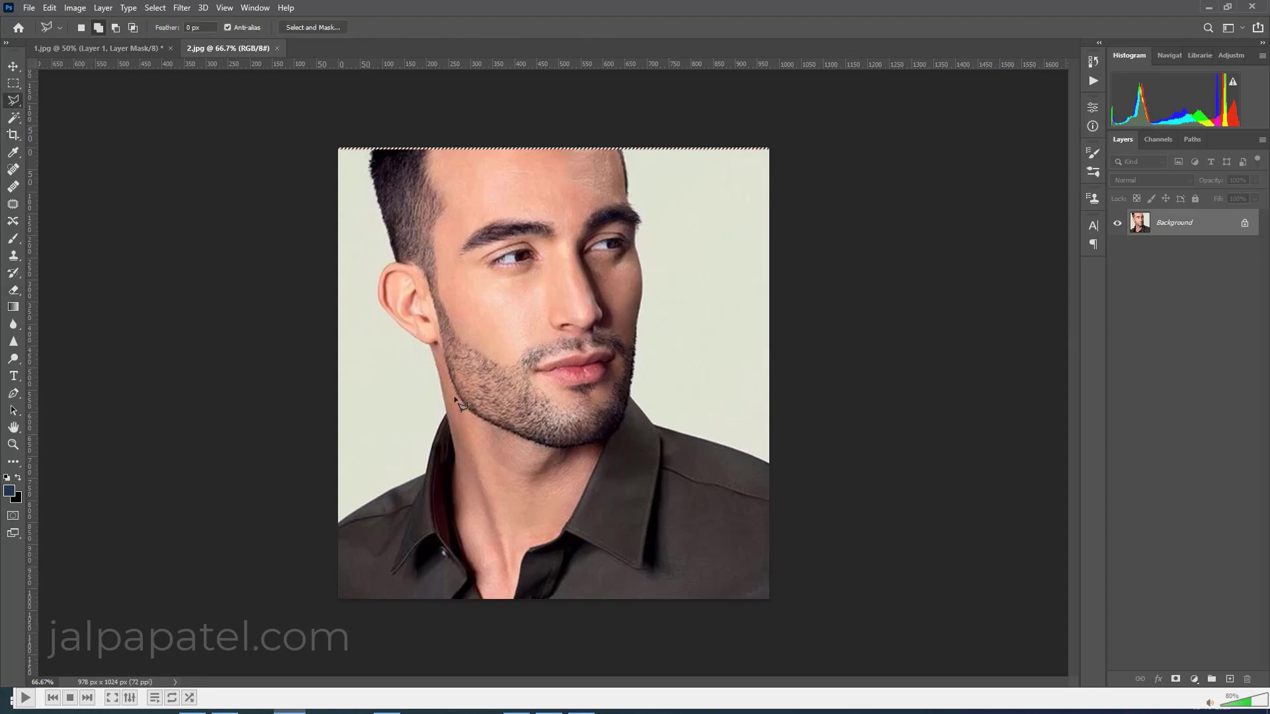
{"action": "left_click", "coordinate": [549, 391]}
{"action": "key", "text": "Escape"}
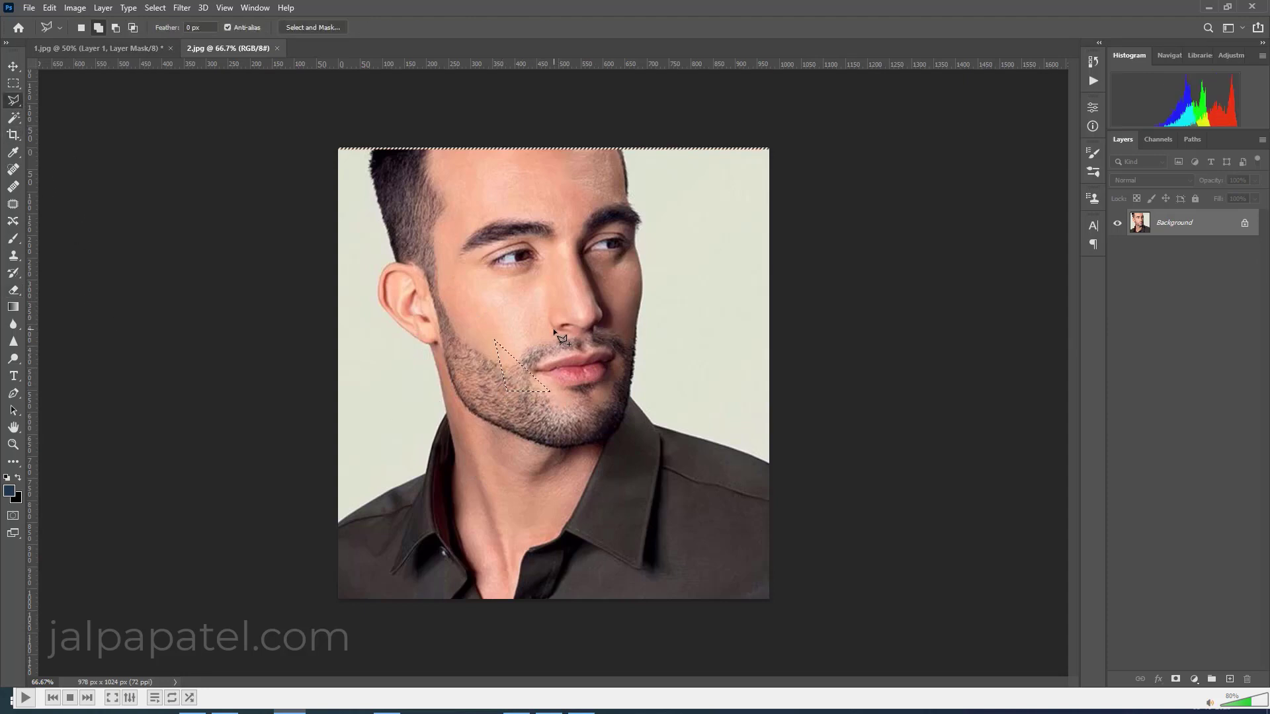
{"action": "left_click", "coordinate": [549, 392]}
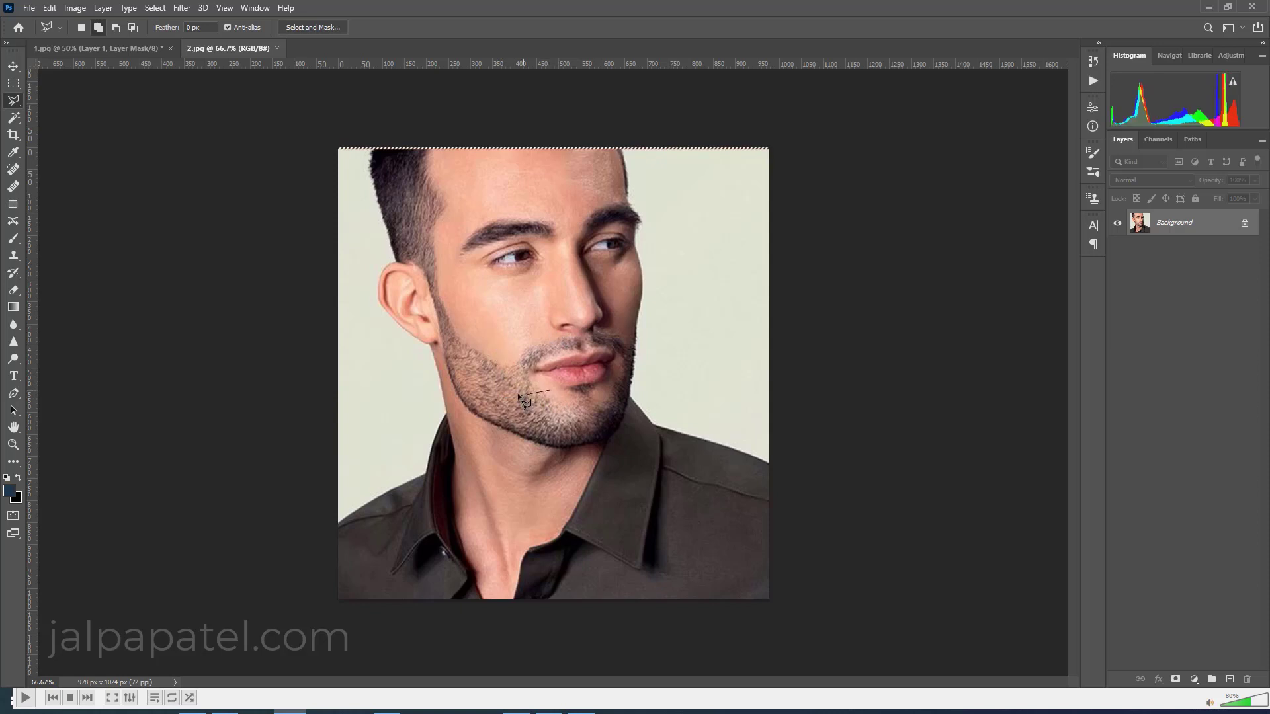
{"action": "left_click", "coordinate": [495, 378]}
{"action": "left_click", "coordinate": [496, 344]}
{"action": "left_click", "coordinate": [542, 323]}
{"action": "left_click", "coordinate": [633, 329]}
{"action": "double_click", "coordinate": [606, 377]}
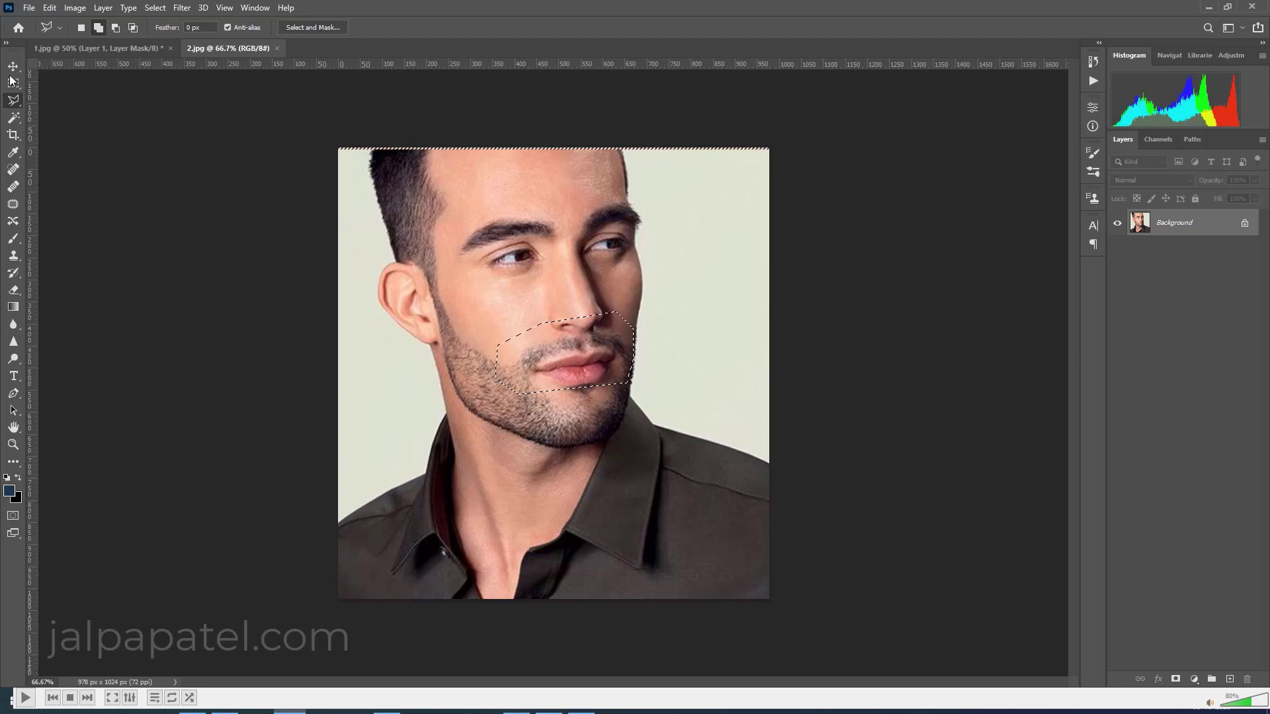
Step: Copy the selected mouth area and return to 1.jpg's Edit menu
{"action": "left_click", "coordinate": [49, 7]}
{"action": "left_click", "coordinate": [61, 99]}
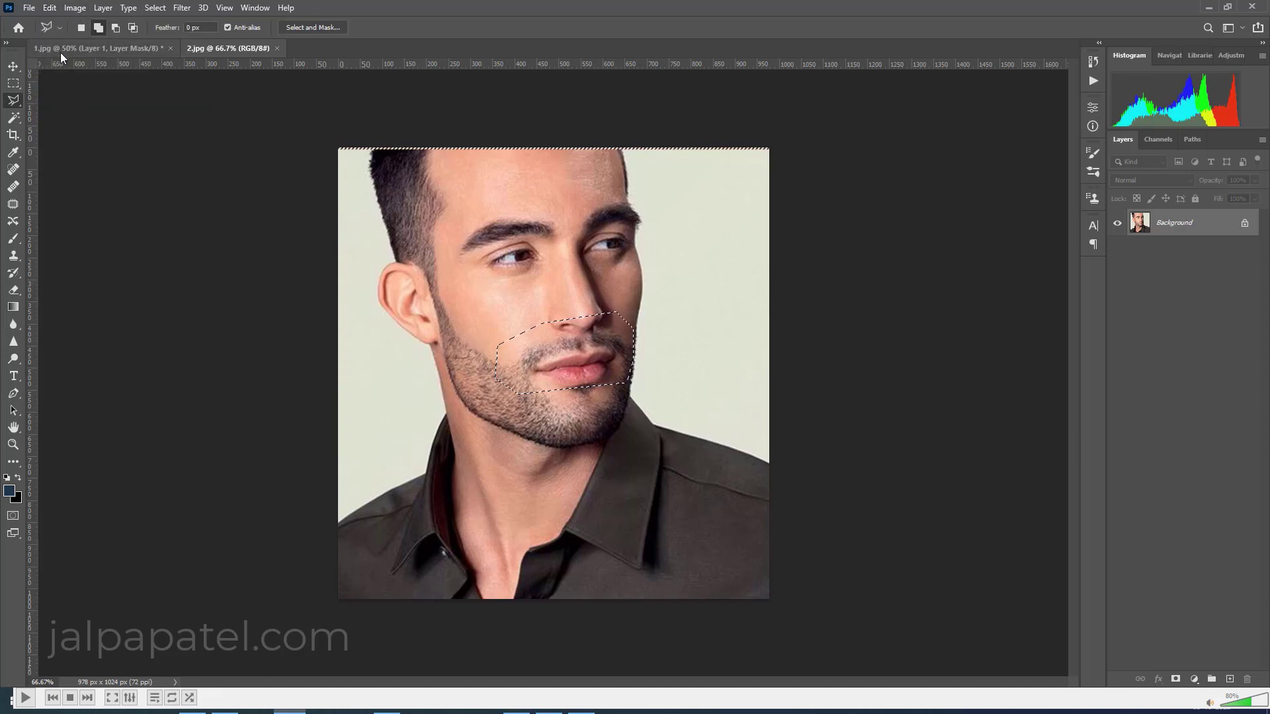
{"action": "left_click", "coordinate": [82, 49]}
{"action": "left_click", "coordinate": [49, 7]}
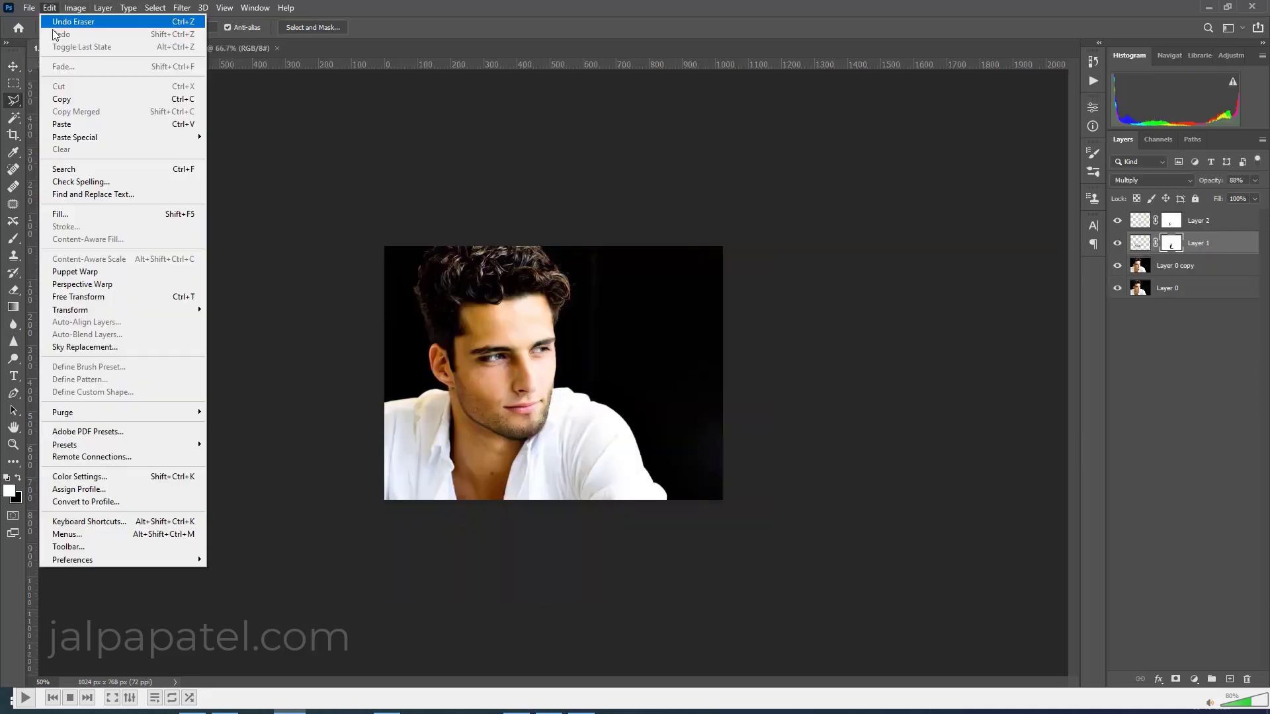
Step: Paste the mouth patch as Layer 3, lower its opacity, and fit it over the chin
{"action": "left_click", "coordinate": [63, 122]}
{"action": "key", "text": "ctrl+plus"}
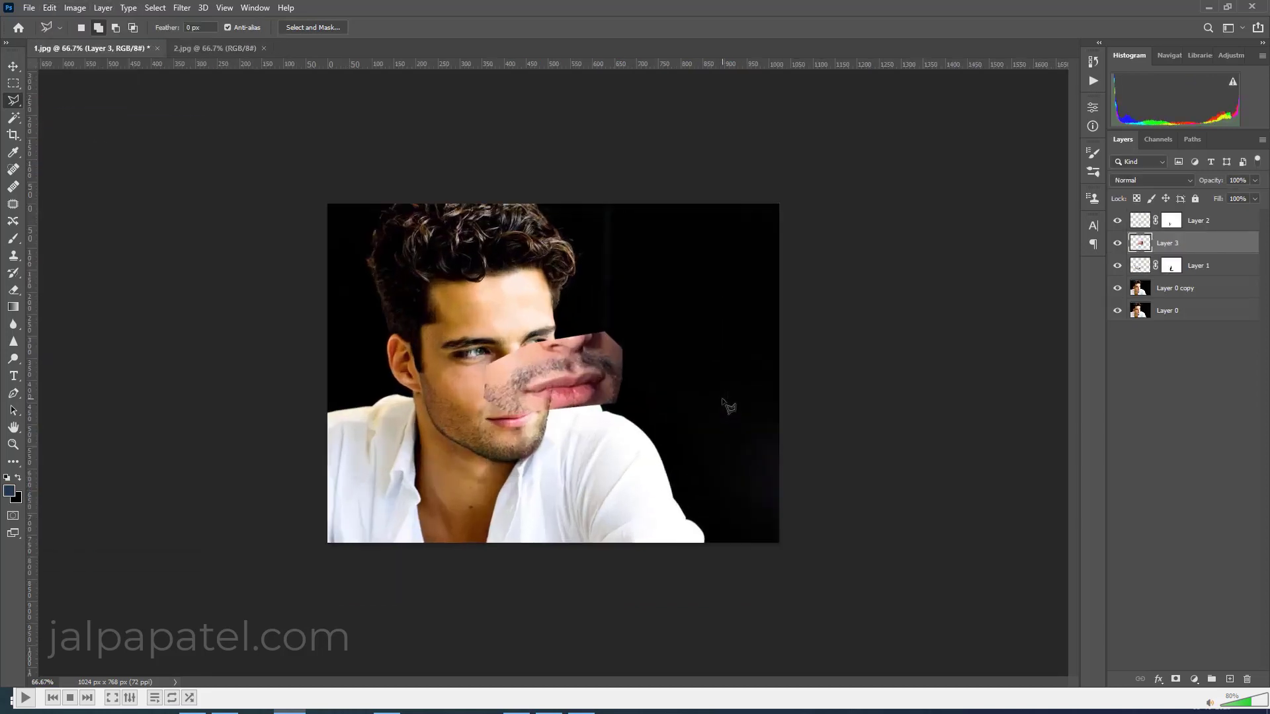
{"action": "key", "text": "ctrl+plus"}
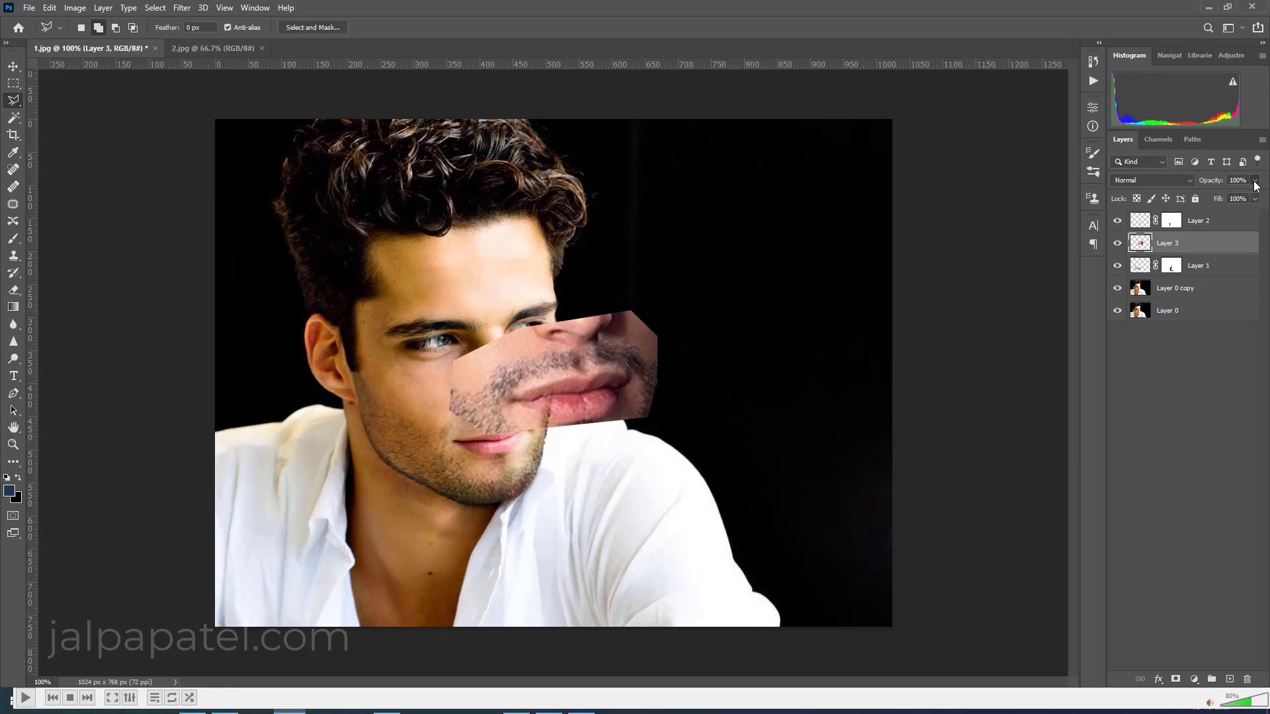
{"action": "left_click", "coordinate": [1232, 194]}
{"action": "key", "text": "ctrl+t"}
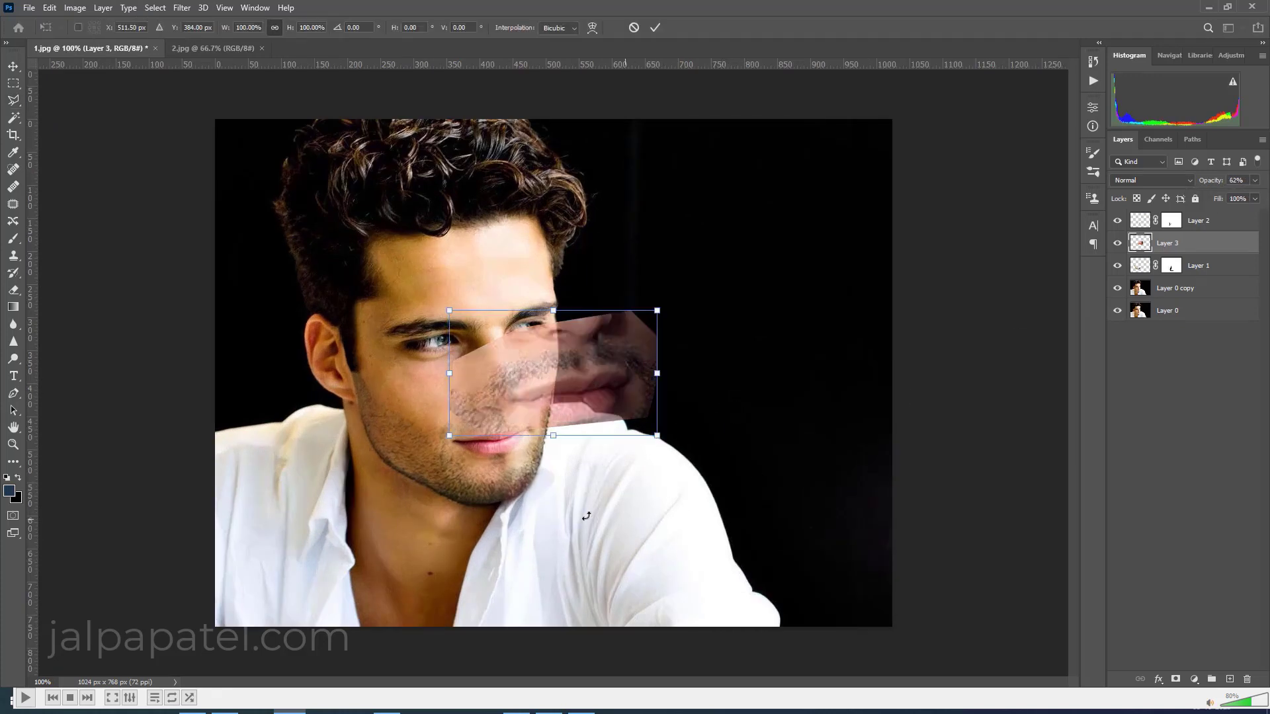
{"action": "left_click_drag", "start_coordinate": [572, 402], "coordinate": [502, 456]}
{"action": "mouse_move", "coordinate": [589, 363]}
{"action": "left_mouse_down"}
{"action": "mouse_move", "coordinate": [540, 428]}
{"action": "mouse_move", "coordinate": [554, 417]}
{"action": "left_mouse_up"}
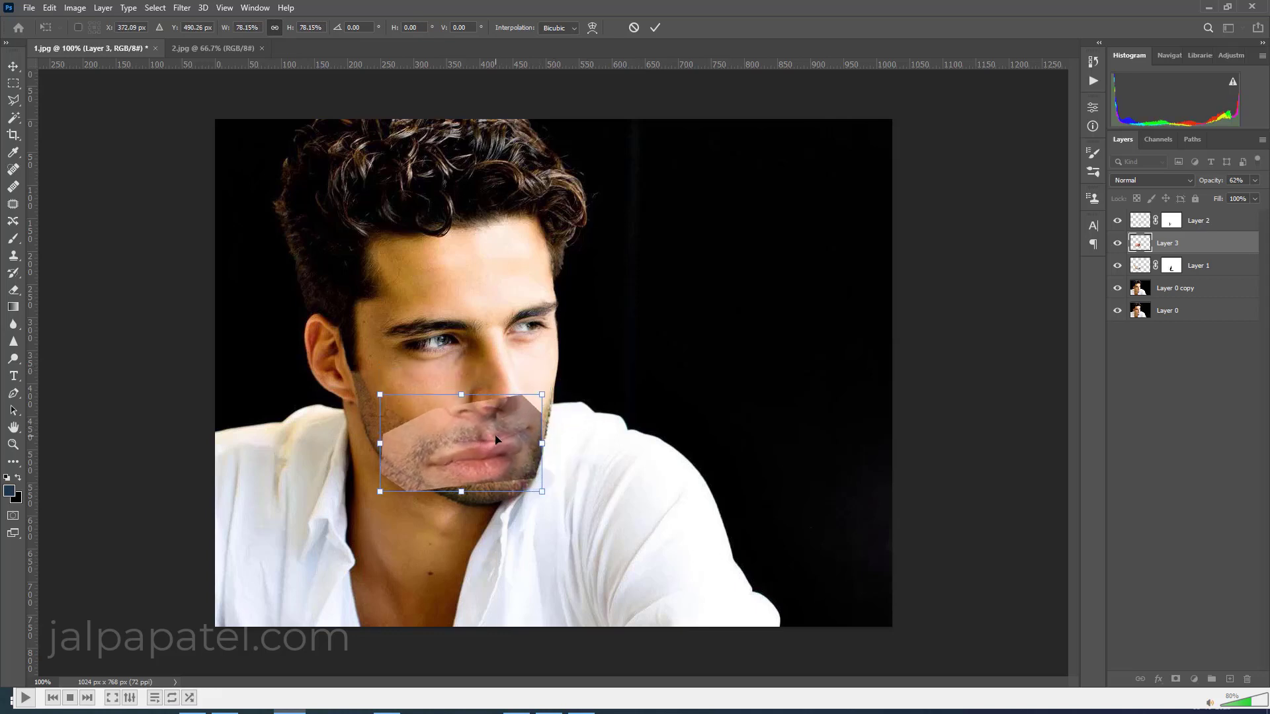
{"action": "left_click_drag", "start_coordinate": [496, 444], "coordinate": [519, 425]}
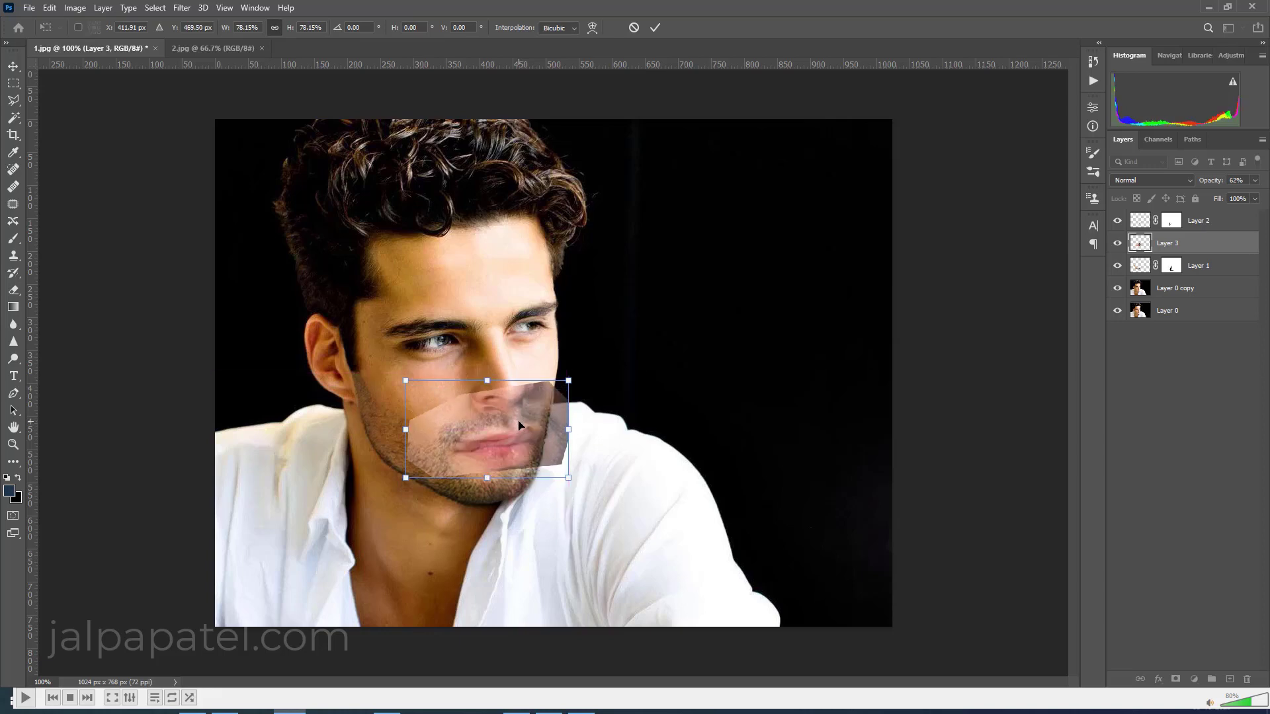
{"action": "key", "text": "Return"}
{"action": "key", "text": "l"}
Step: Set Layer 3 to 48% opacity and move it to the top of the stack
{"action": "left_click", "coordinate": [1254, 179]}
{"action": "left_click_drag", "start_coordinate": [1237, 196], "coordinate": [1225, 201]}
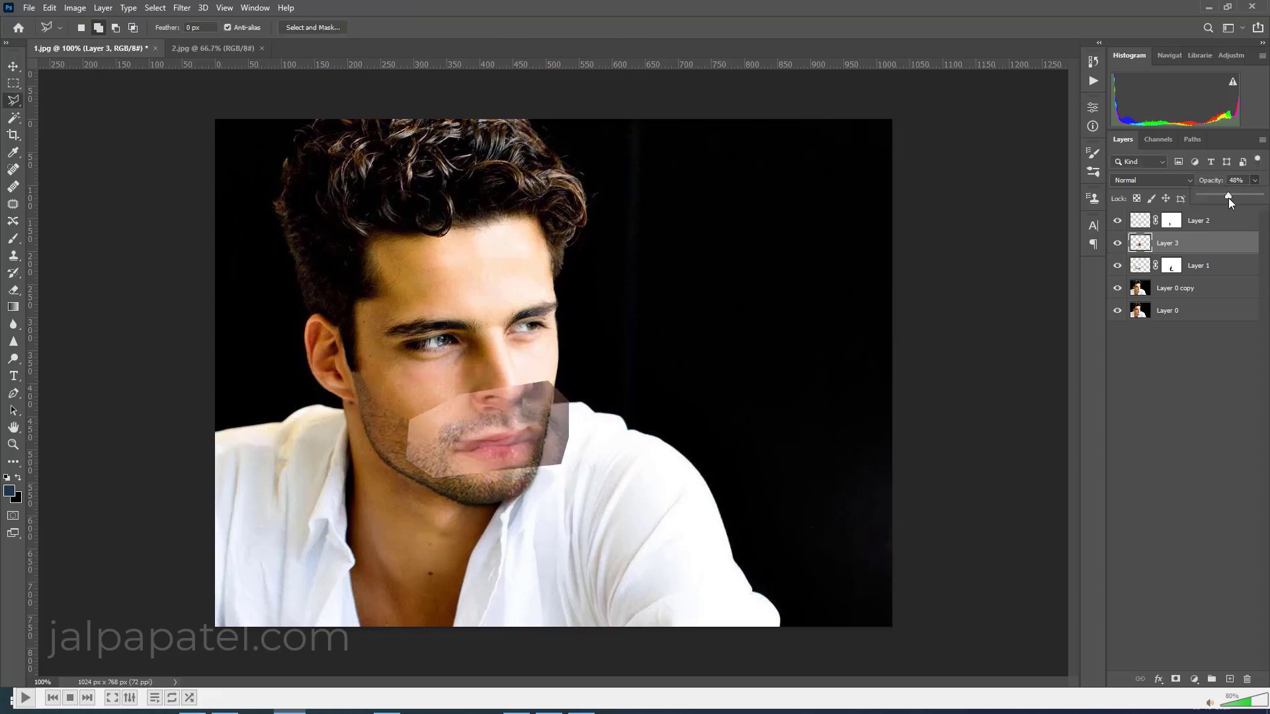
{"action": "key", "text": "ctrl+plus"}
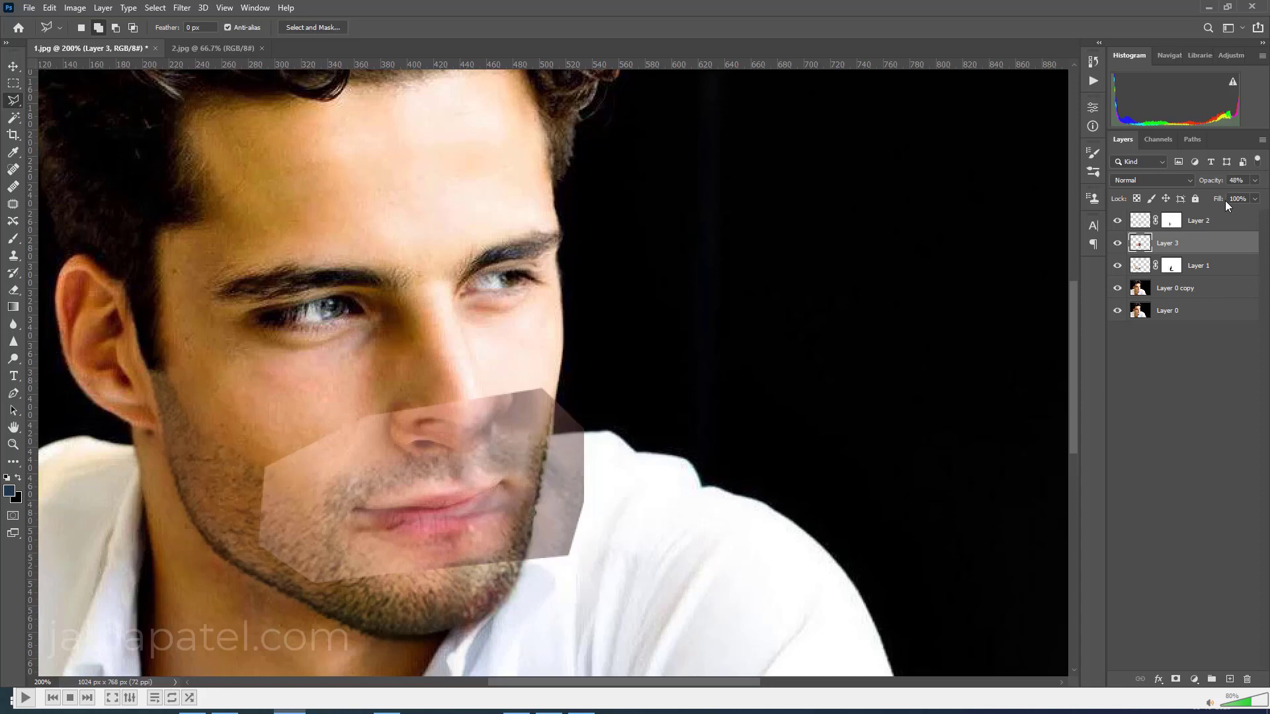
{"action": "left_click_drag", "start_coordinate": [1228, 248], "coordinate": [1227, 211]}
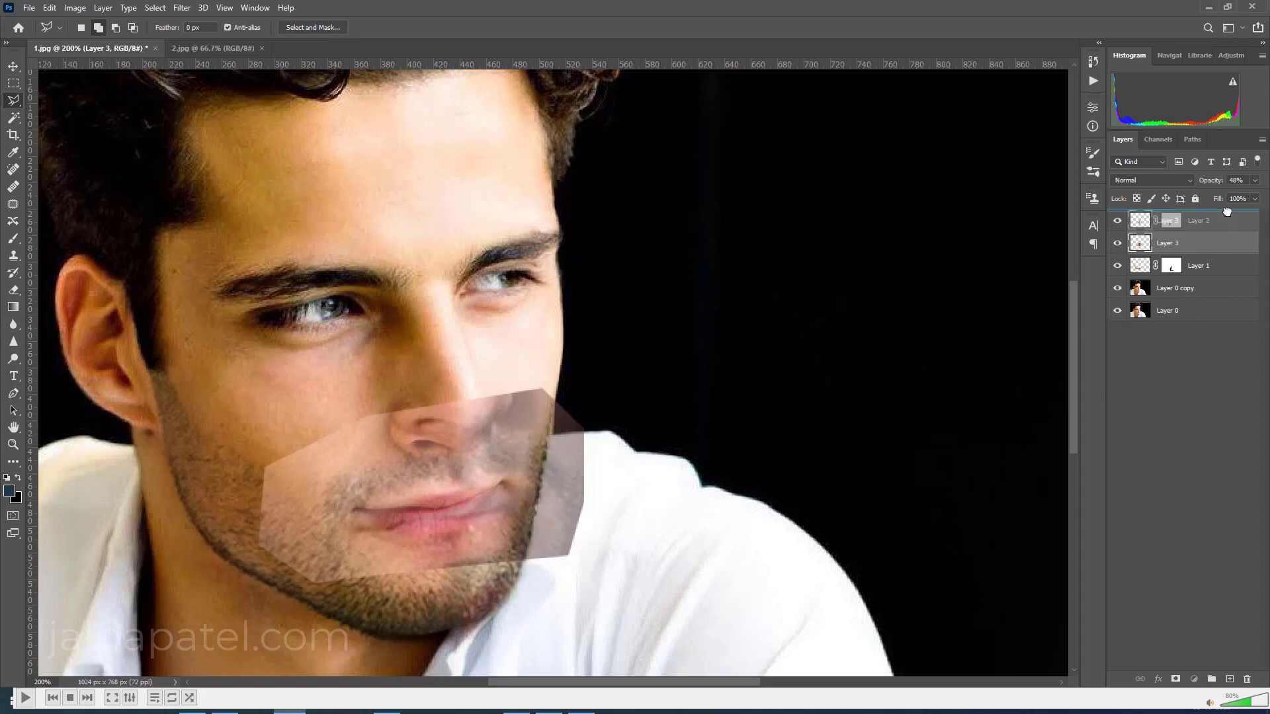
Step: Scale the mouth patch to about 91% and position it over the lips
{"action": "key", "text": "ctrl+t"}
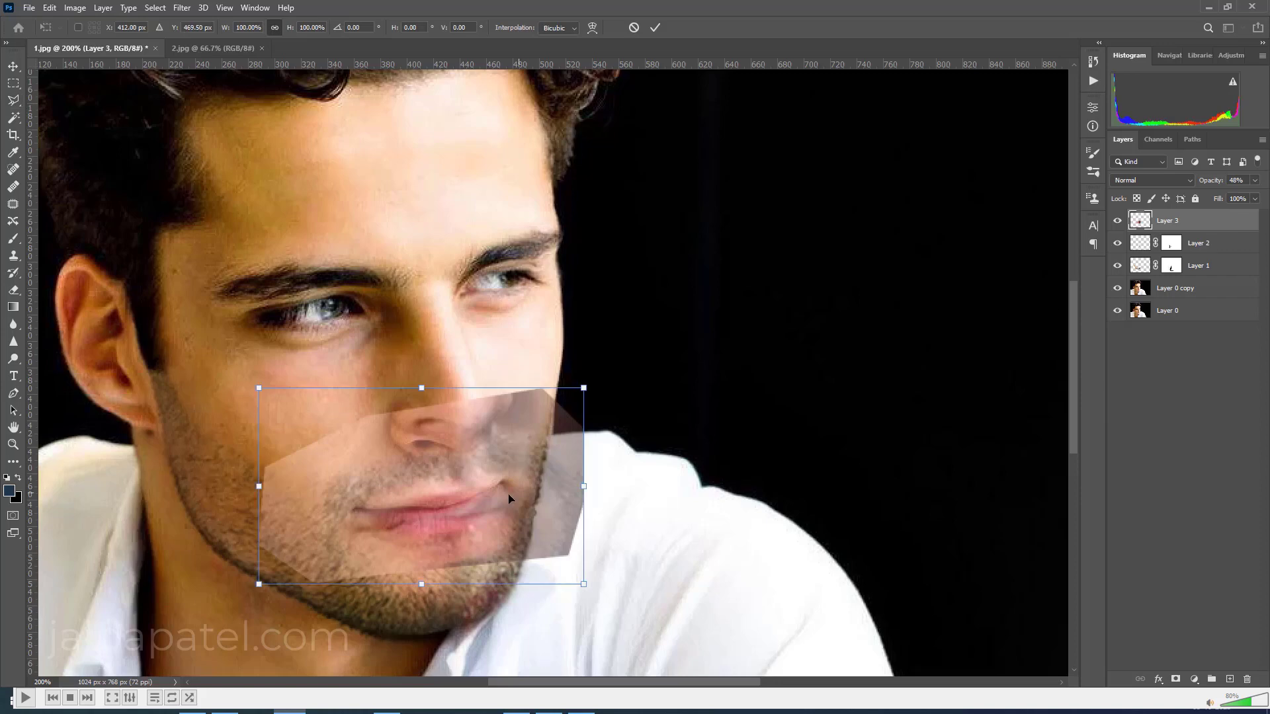
{"action": "mouse_move", "coordinate": [508, 493]}
{"action": "left_mouse_down"}
{"action": "mouse_move", "coordinate": [503, 463]}
{"action": "mouse_move", "coordinate": [894, 436]}
{"action": "left_mouse_up"}
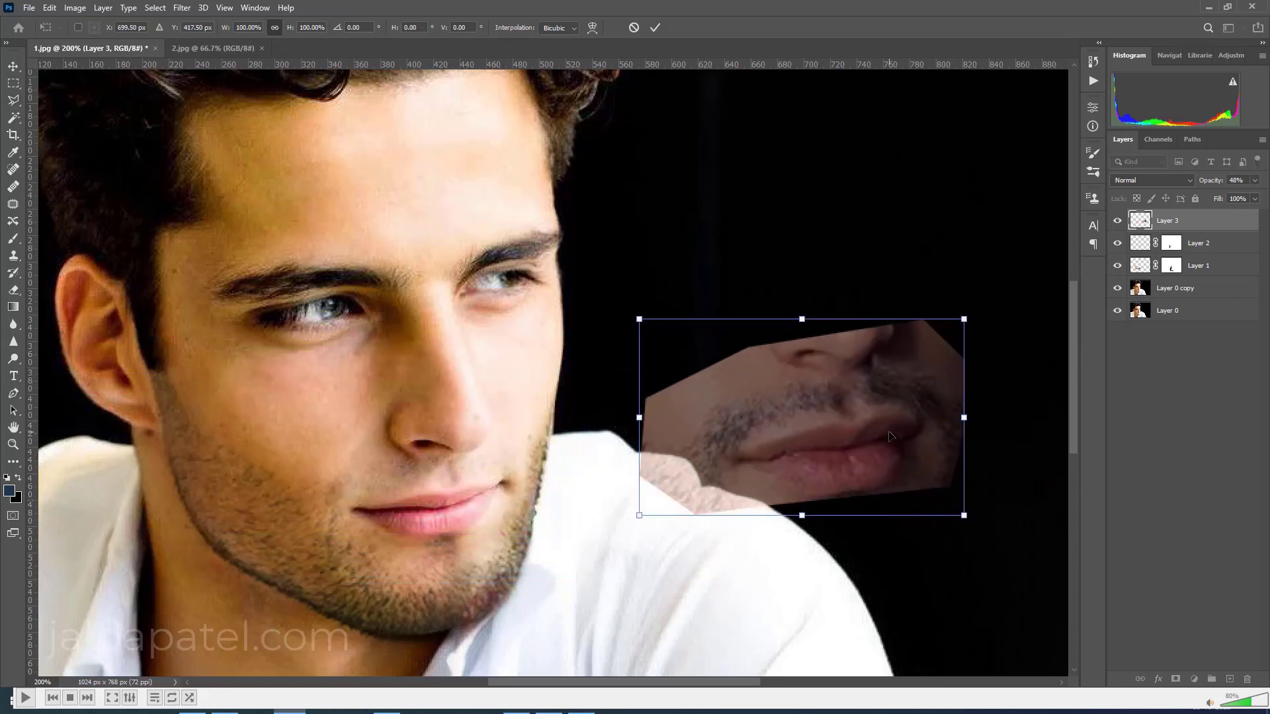
{"action": "mouse_move", "coordinate": [894, 437]}
{"action": "left_mouse_down"}
{"action": "mouse_move", "coordinate": [779, 455]}
{"action": "mouse_move", "coordinate": [697, 417]}
{"action": "left_mouse_up"}
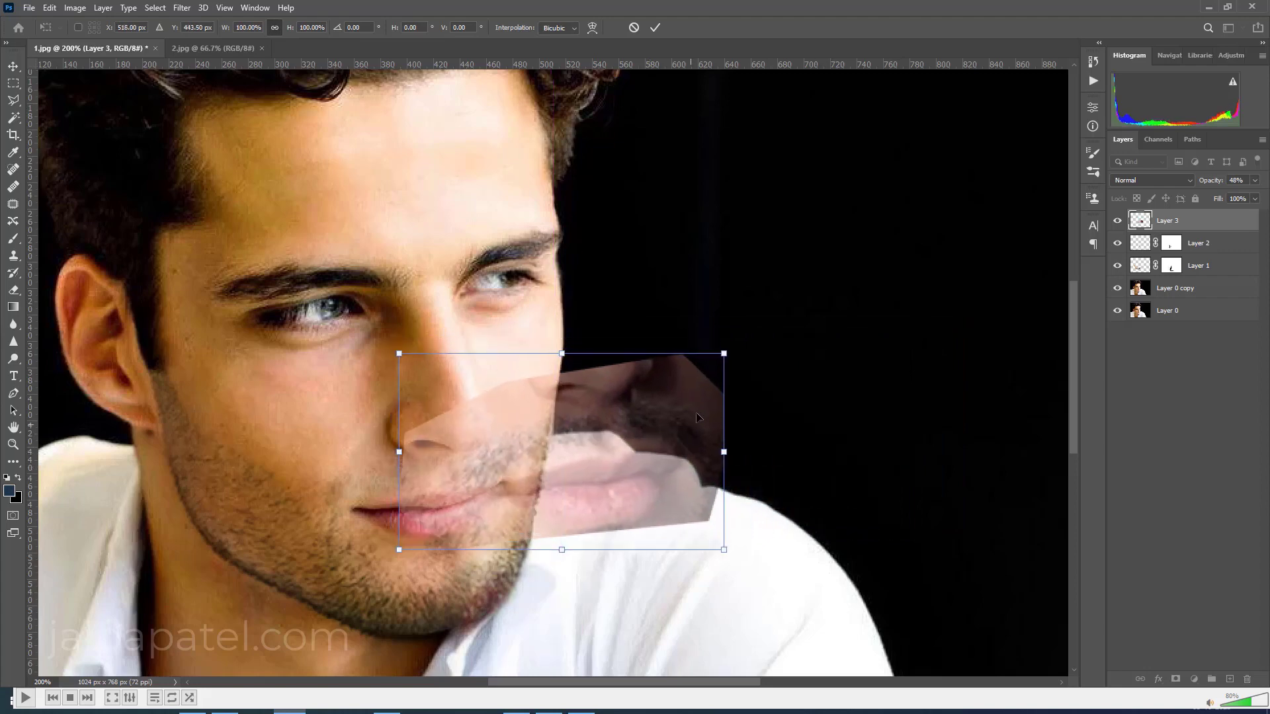
{"action": "left_click_drag", "start_coordinate": [723, 353], "coordinate": [694, 372]}
{"action": "mouse_move", "coordinate": [633, 419]}
{"action": "left_mouse_down"}
{"action": "mouse_move", "coordinate": [503, 458]}
{"action": "mouse_move", "coordinate": [502, 429]}
{"action": "left_mouse_up"}
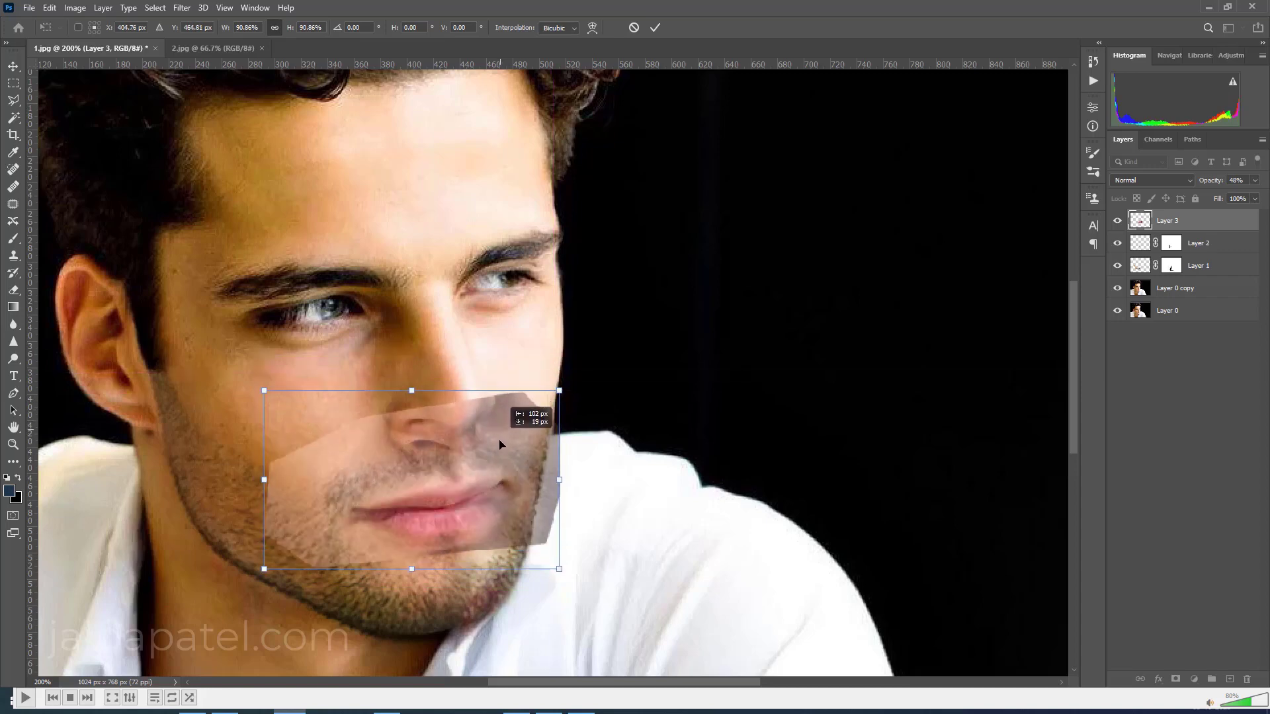
{"action": "mouse_move", "coordinate": [503, 428]}
{"action": "left_mouse_down"}
{"action": "mouse_move", "coordinate": [503, 470]}
{"action": "mouse_move", "coordinate": [500, 453]}
{"action": "left_mouse_up"}
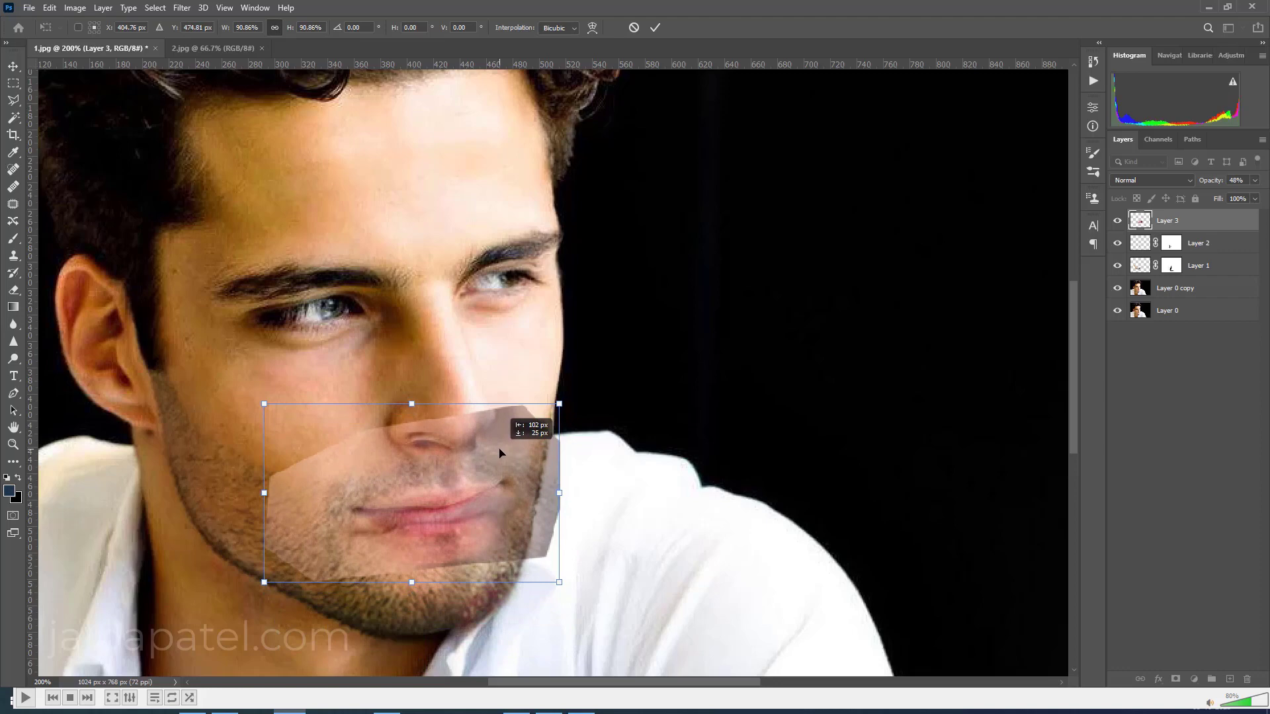
{"action": "key", "text": "Return"}
{"action": "key", "text": "l"}
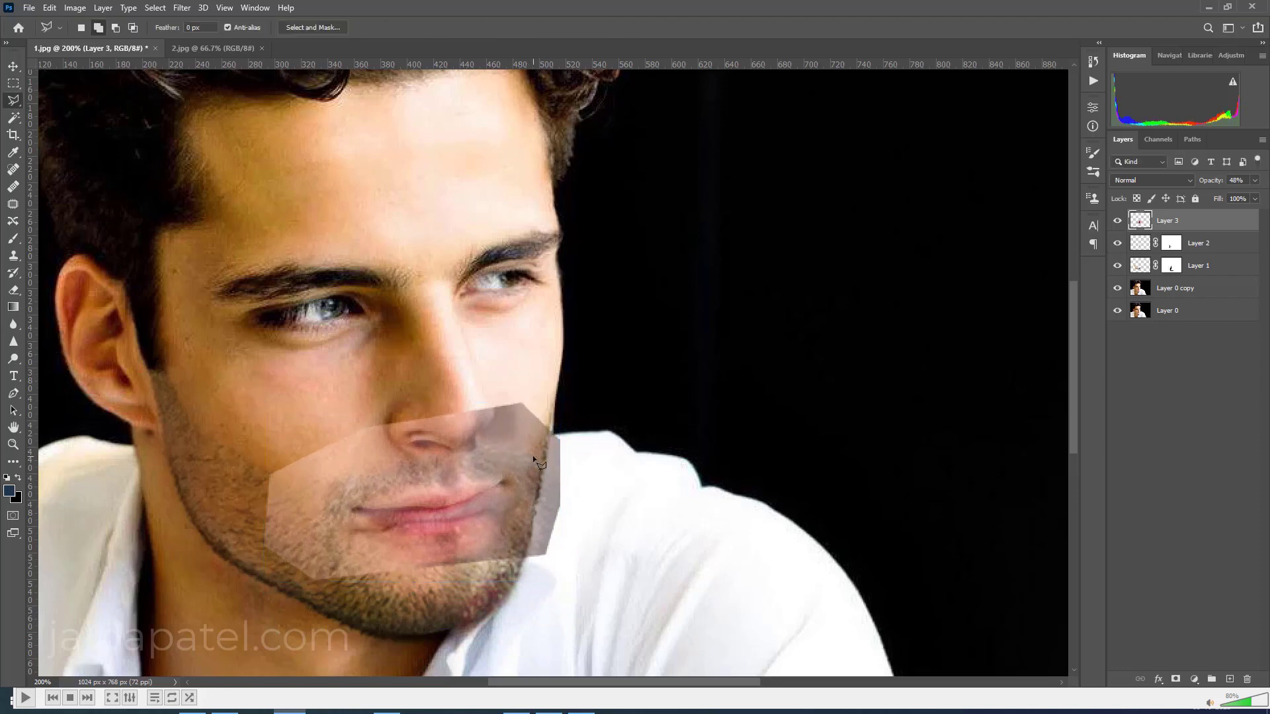
Step: Toggle the patch to compare, then widen it toward the left jaw
{"action": "left_click", "coordinate": [1116, 222]}
{"action": "left_click", "coordinate": [1116, 221]}
{"action": "left_click", "coordinate": [1117, 221]}
{"action": "key", "text": "ctrl+t"}
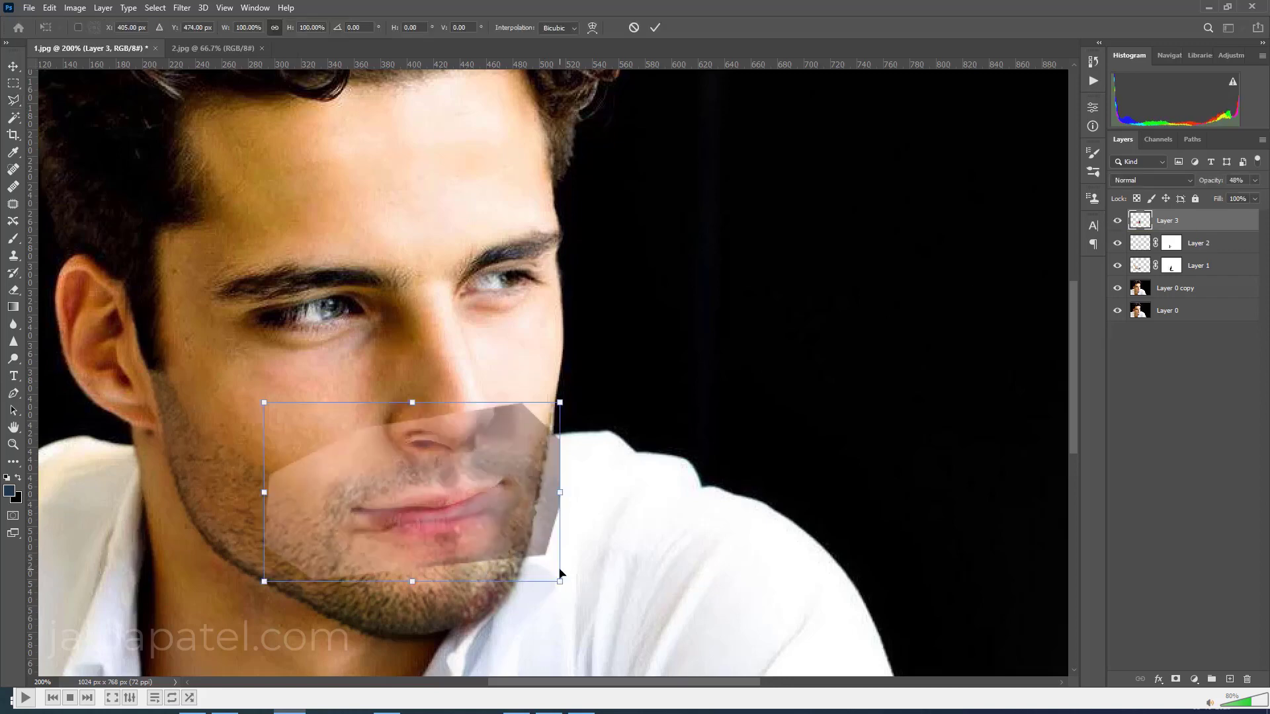
{"action": "left_click_drag", "start_coordinate": [264, 492], "coordinate": [262, 492]}
Step: Warp Layer 3 by bowing its side edges, pulling the top down, and aligning the lips
{"action": "right_click", "coordinate": [329, 492]}
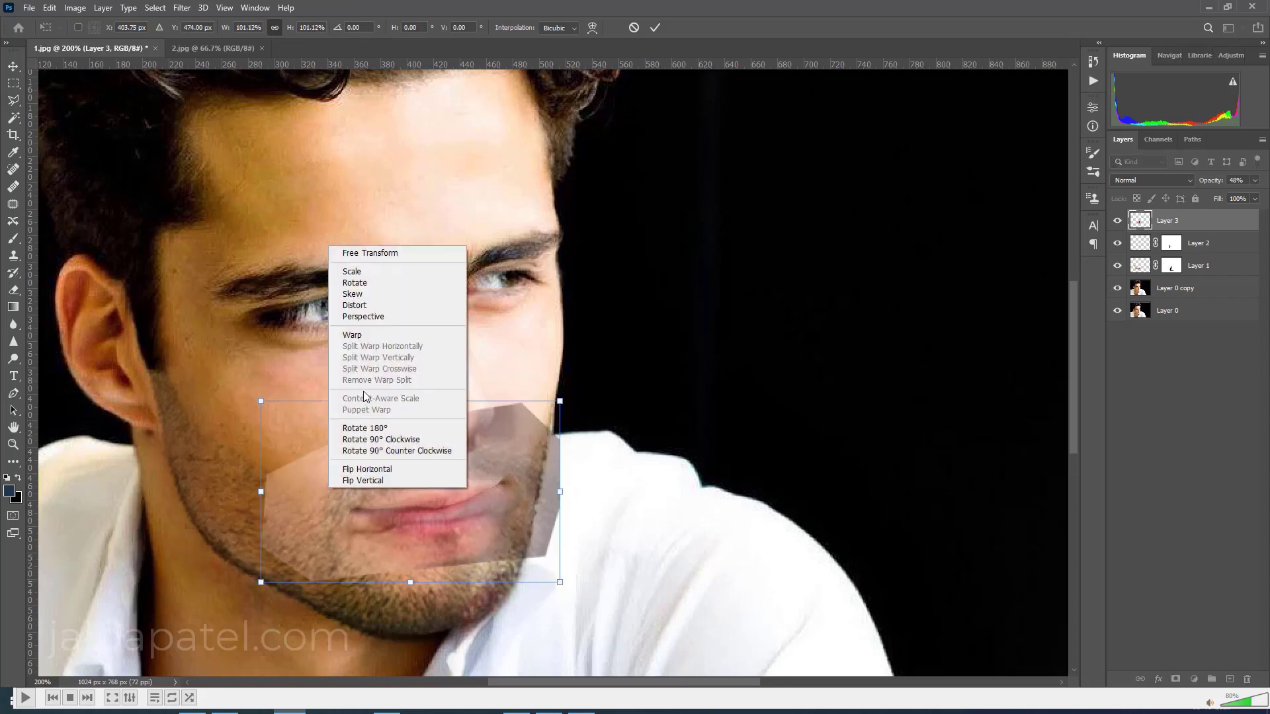
{"action": "left_click", "coordinate": [363, 336]}
{"action": "left_click_drag", "start_coordinate": [264, 526], "coordinate": [254, 518]}
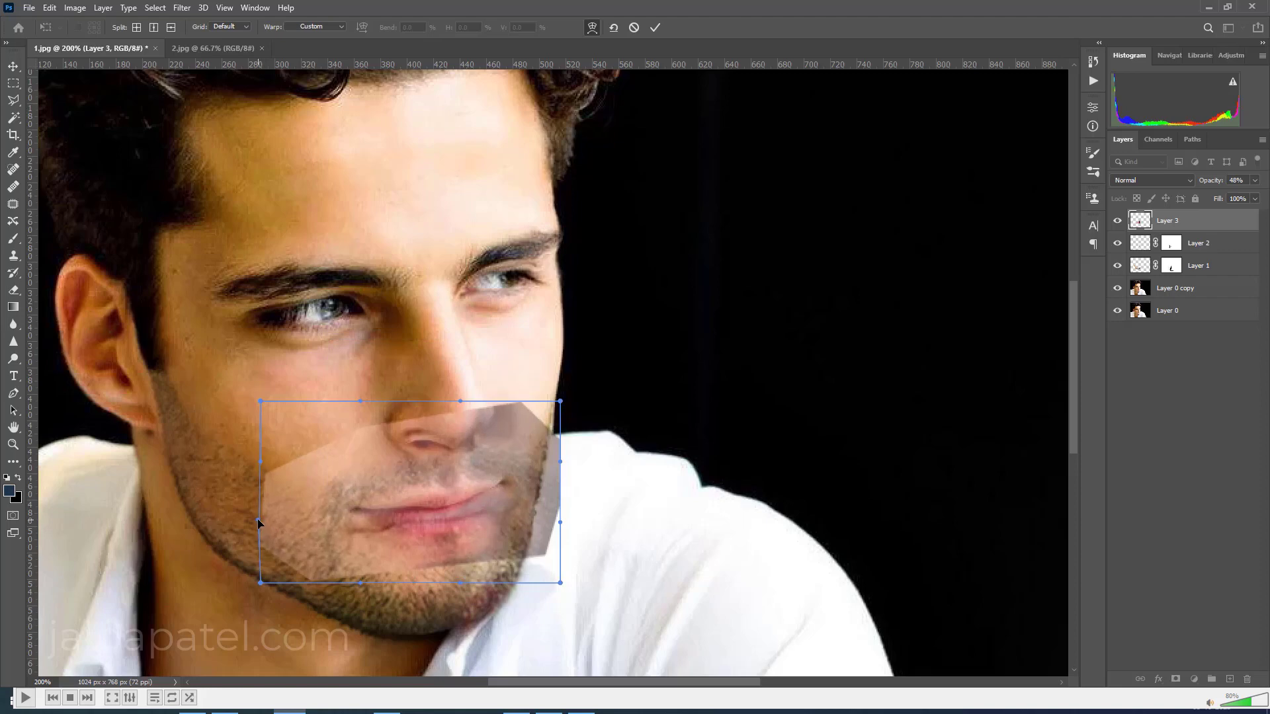
{"action": "left_click_drag", "start_coordinate": [331, 505], "coordinate": [322, 502]}
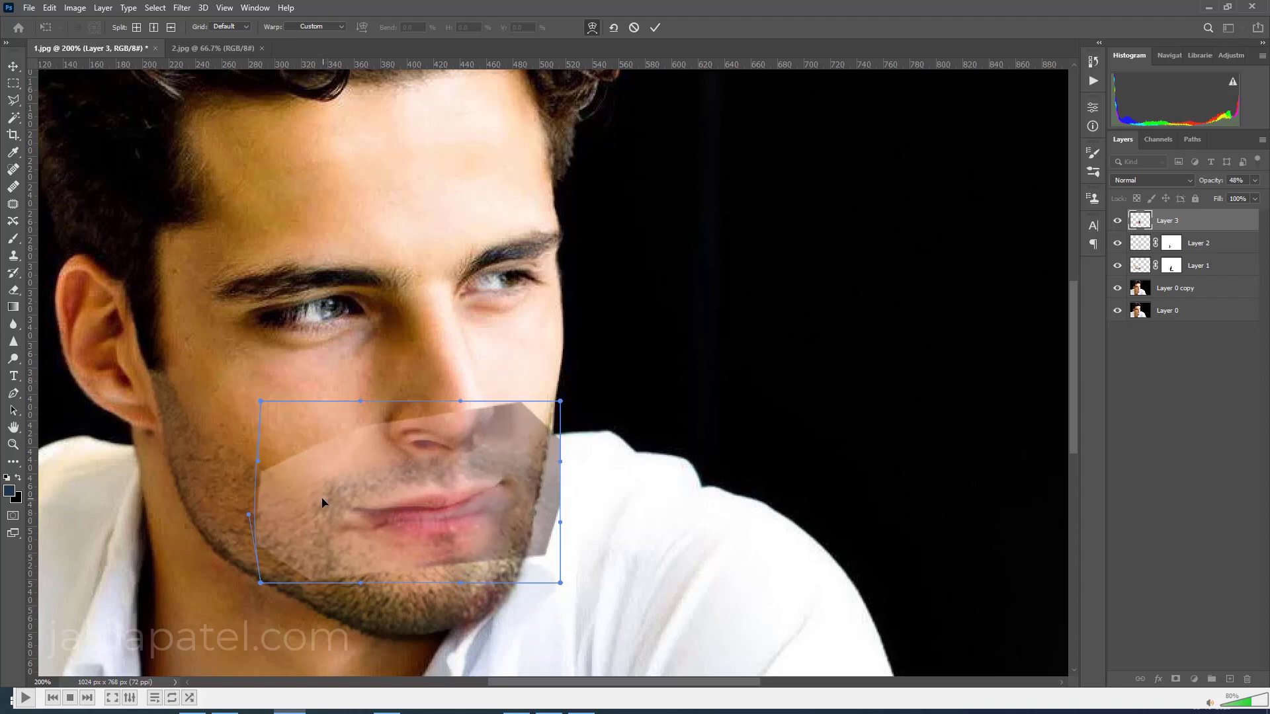
{"action": "left_click_drag", "start_coordinate": [444, 481], "coordinate": [434, 486]}
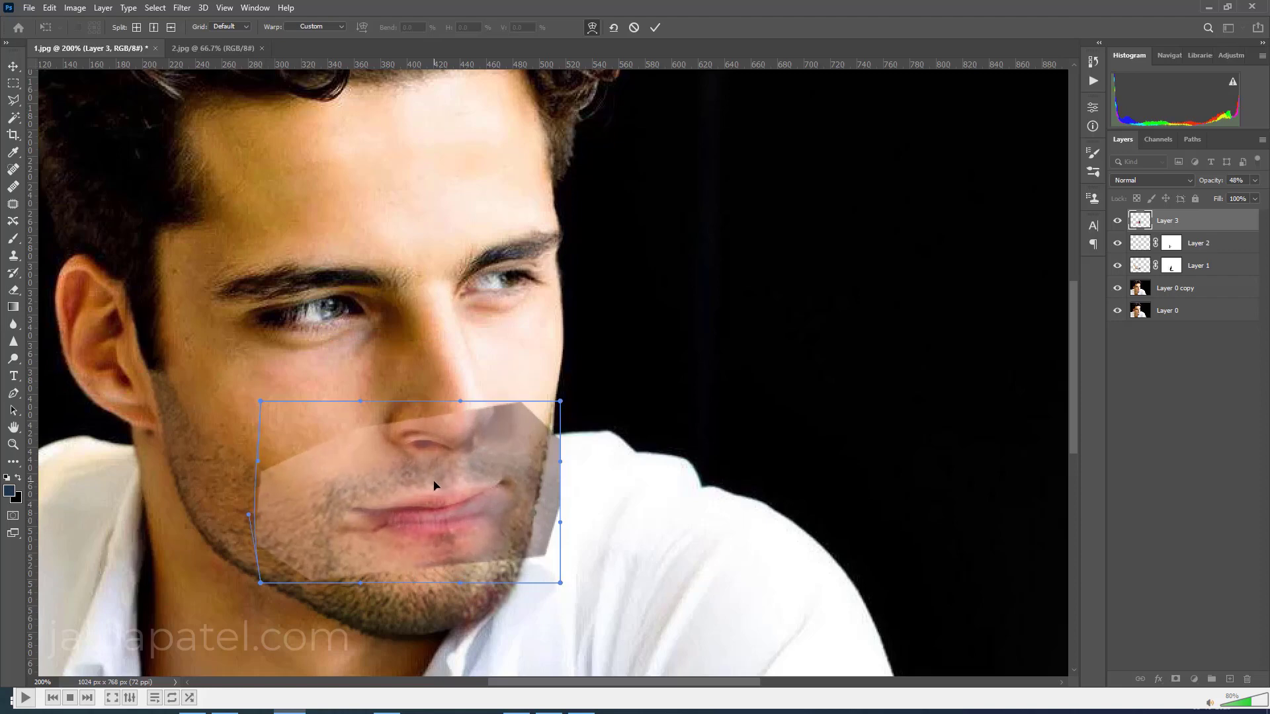
{"action": "left_click_drag", "start_coordinate": [547, 494], "coordinate": [547, 489]}
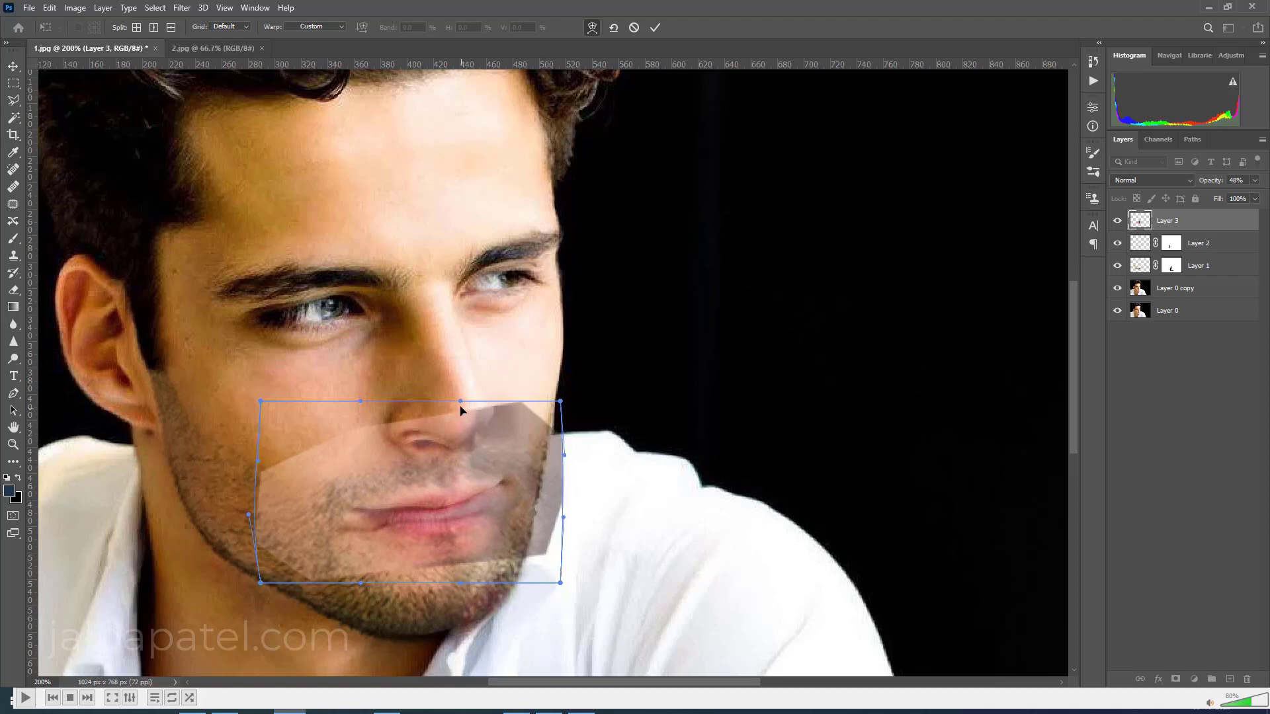
{"action": "left_click_drag", "start_coordinate": [461, 401], "coordinate": [459, 421]}
{"action": "left_click_drag", "start_coordinate": [450, 501], "coordinate": [449, 502]}
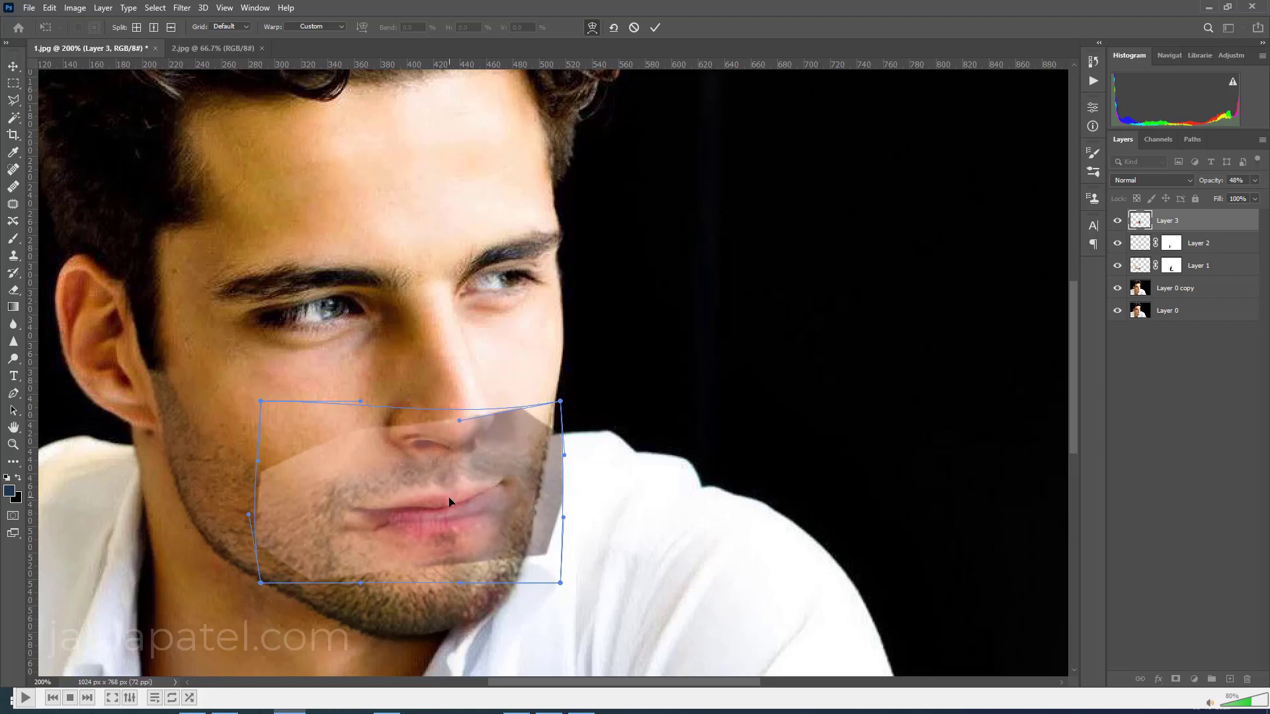
{"action": "left_click_drag", "start_coordinate": [449, 499], "coordinate": [448, 499]}
{"action": "key", "text": "Return"}
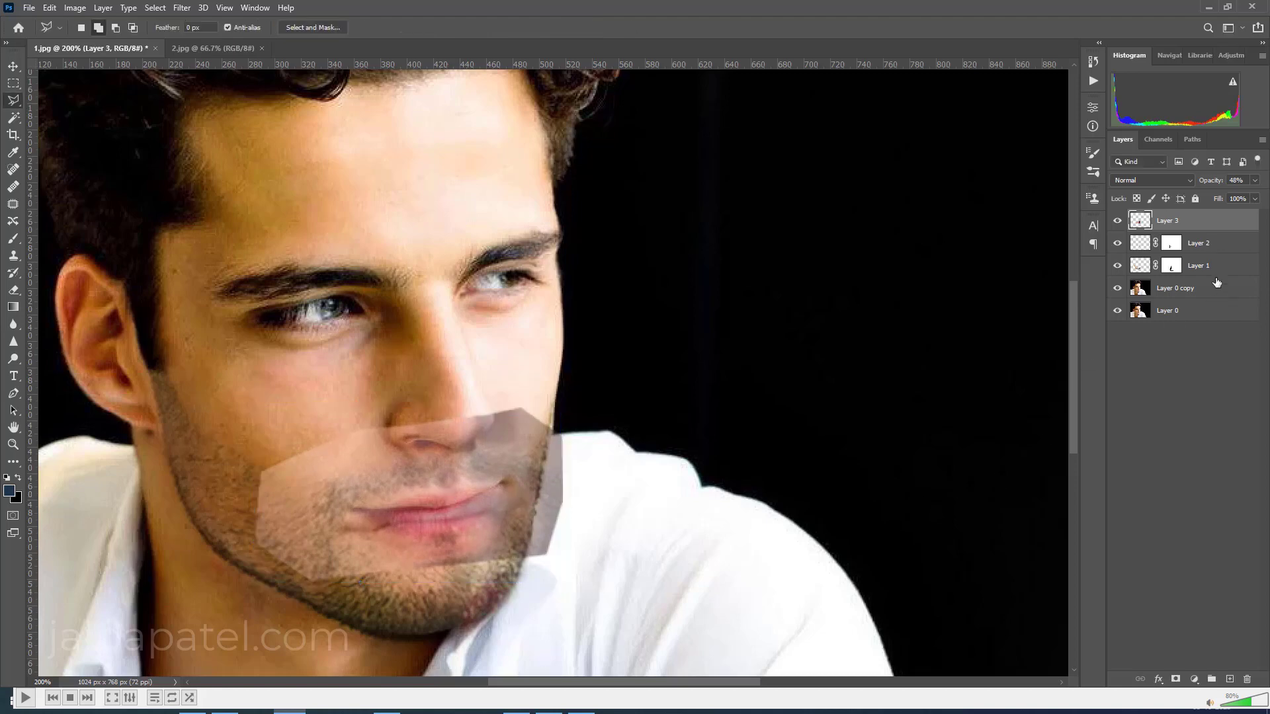
Step: Set Layer 3 to Multiply at 100% opacity
{"action": "left_click", "coordinate": [1163, 182]}
{"action": "left_click", "coordinate": [1133, 239]}
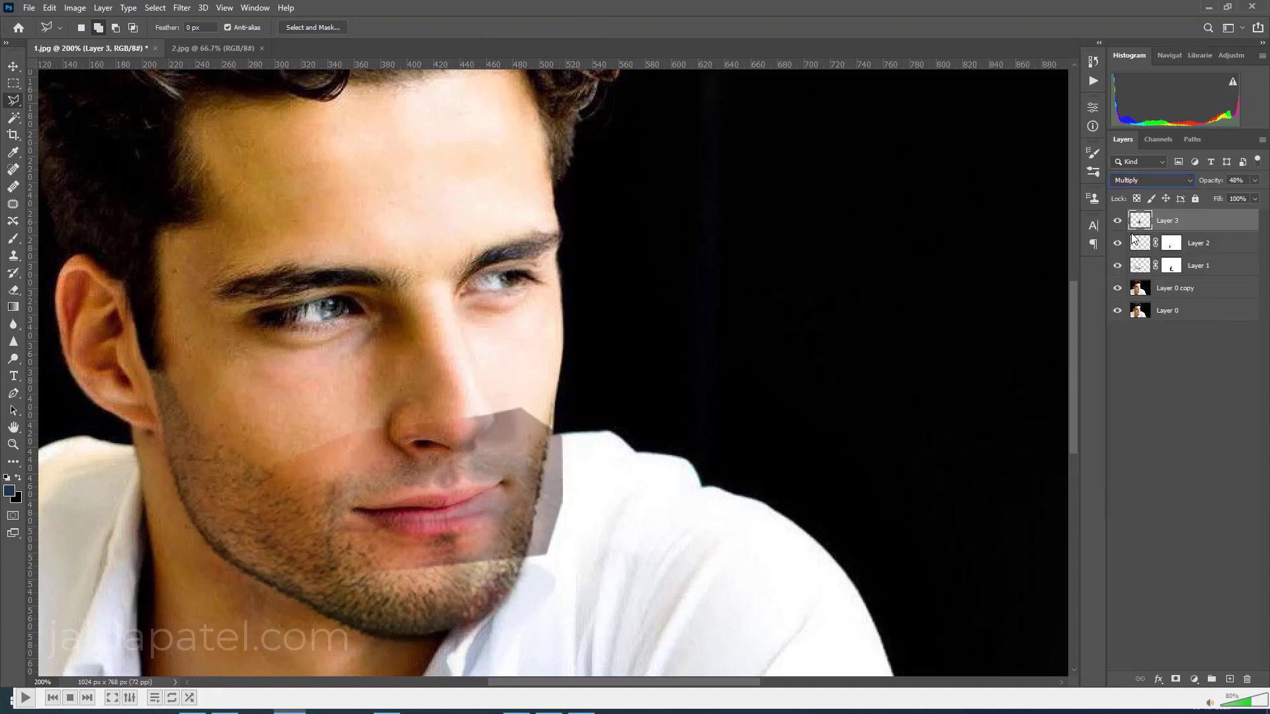
{"action": "left_click", "coordinate": [1257, 181]}
{"action": "left_click_drag", "start_coordinate": [1225, 196], "coordinate": [1262, 199]}
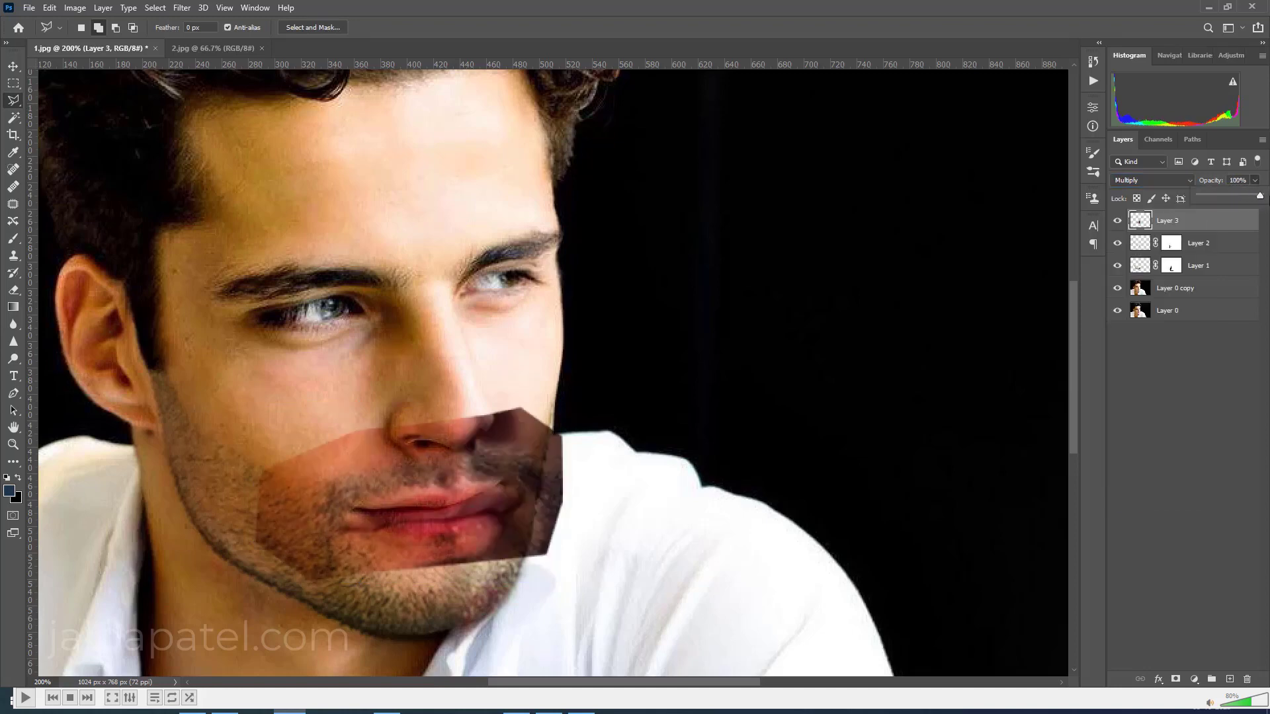
Step: Erase the patch's hard left and top edges and the overlay beside the lower lip
{"action": "left_click", "coordinate": [14, 290]}
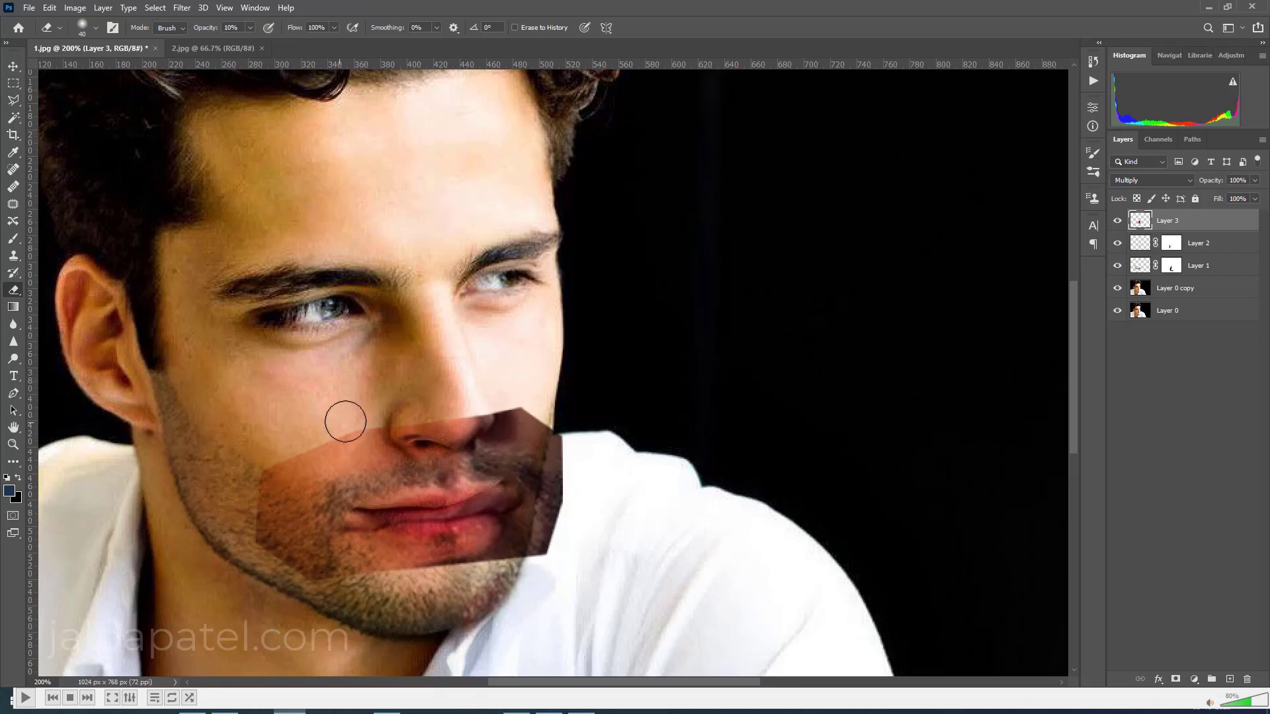
{"action": "left_click", "coordinate": [250, 28]}
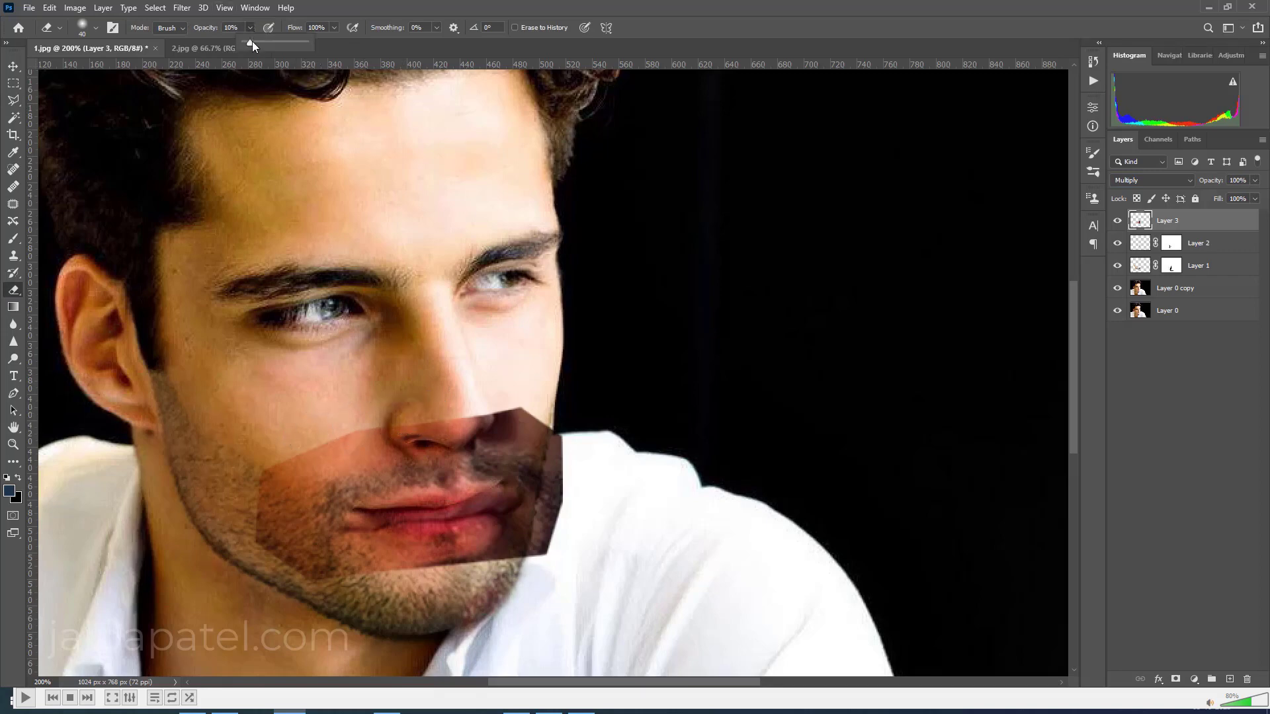
{"action": "mouse_move", "coordinate": [427, 417]}
{"action": "left_mouse_down"}
{"action": "mouse_move", "coordinate": [272, 567]}
{"action": "mouse_move", "coordinate": [577, 563]}
{"action": "left_mouse_up"}
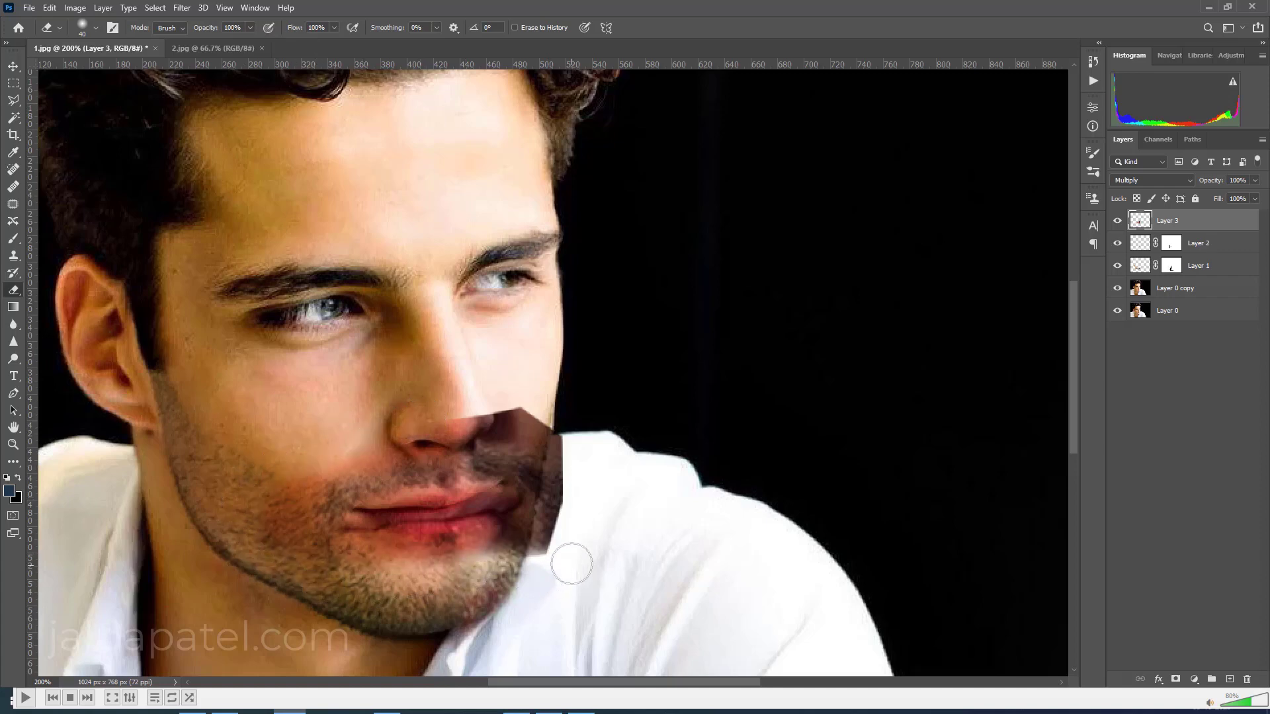
{"action": "key", "text": "bracketleft"}
{"action": "key", "text": "bracketleft"}
{"action": "key", "text": "bracketleft"}
{"action": "mouse_move", "coordinate": [499, 405]}
{"action": "left_mouse_down"}
{"action": "mouse_move", "coordinate": [529, 411]}
{"action": "mouse_move", "coordinate": [564, 508]}
{"action": "mouse_move", "coordinate": [365, 541]}
{"action": "mouse_move", "coordinate": [552, 529]}
{"action": "left_mouse_up"}
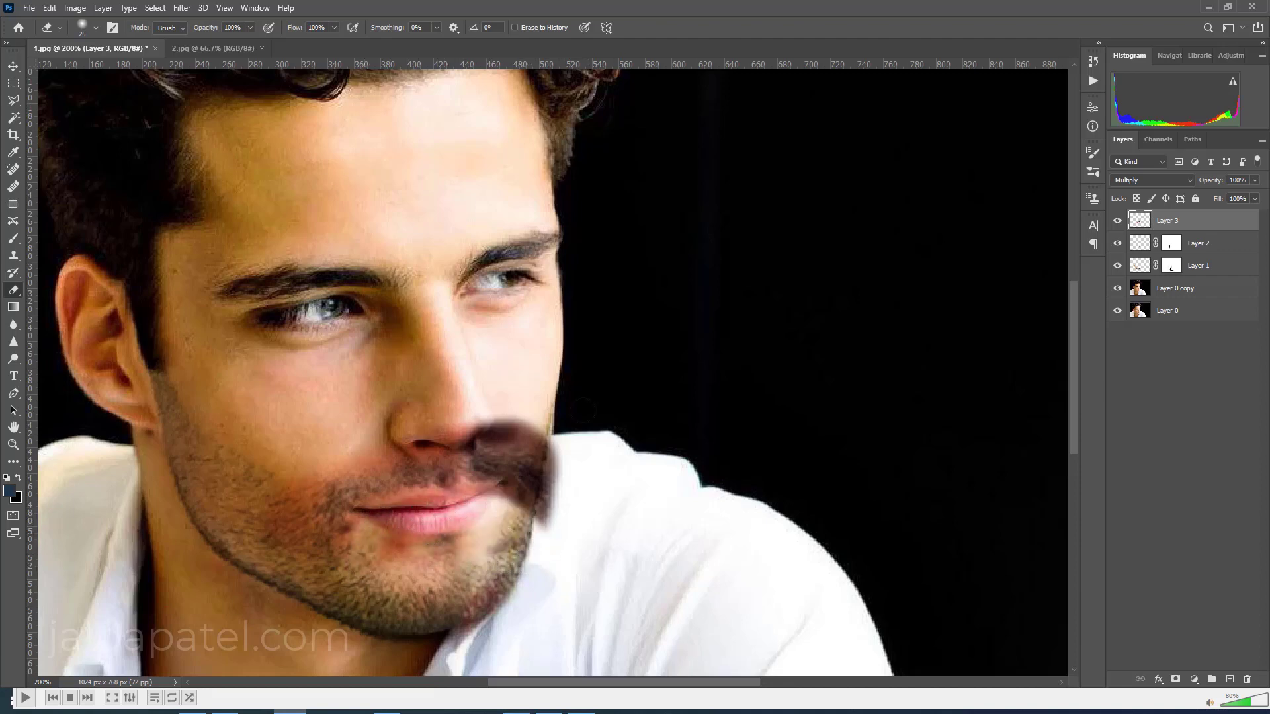
{"action": "left_click_drag", "start_coordinate": [461, 423], "coordinate": [546, 433]}
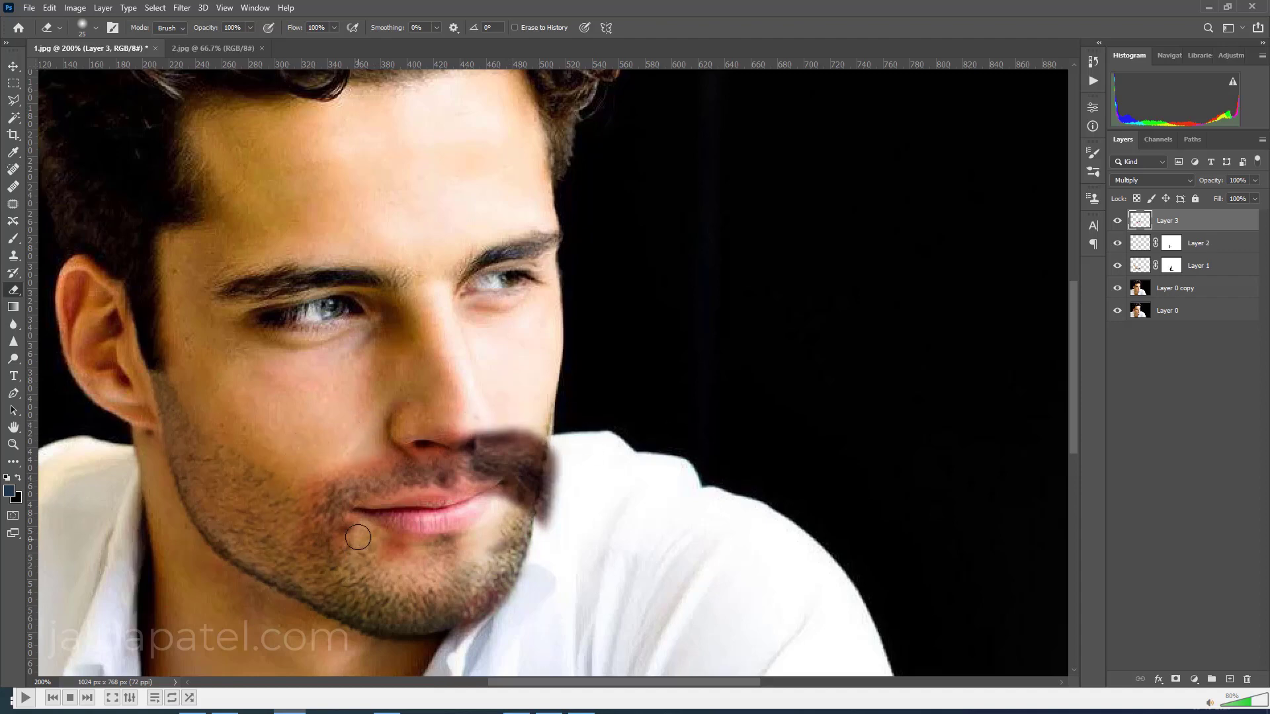
{"action": "left_click_drag", "start_coordinate": [358, 537], "coordinate": [325, 578]}
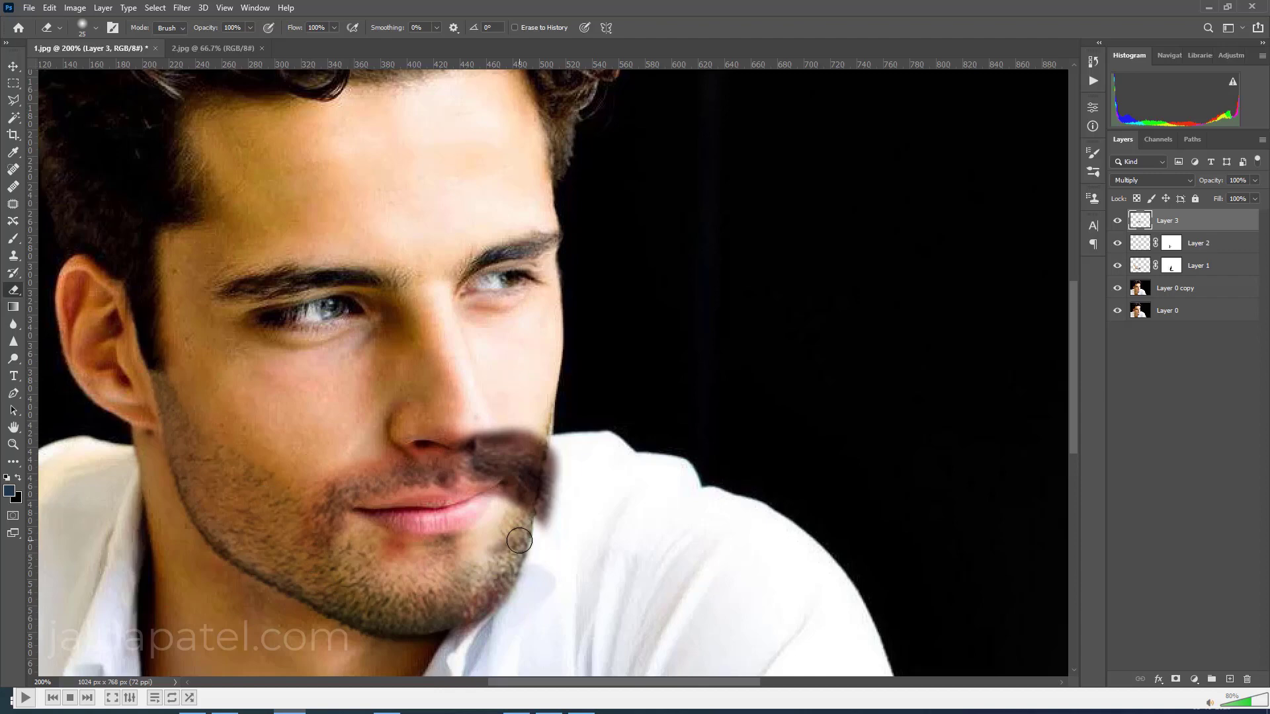
{"action": "key", "text": "ctrl+minus"}
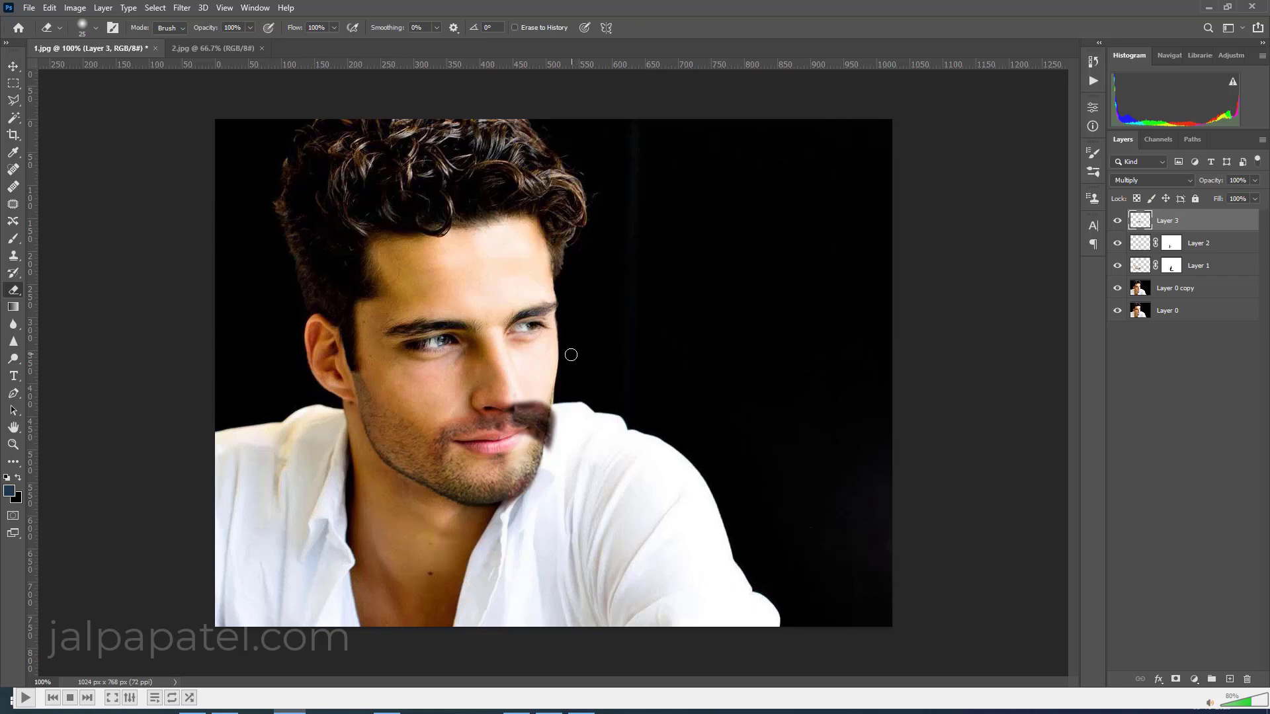
Step: Apply a Curves adjustment that lifts the midtones to lighten Layer 3's mouth patch
{"action": "left_click", "coordinate": [75, 8]}
{"action": "mouse_move", "coordinate": [95, 42]}
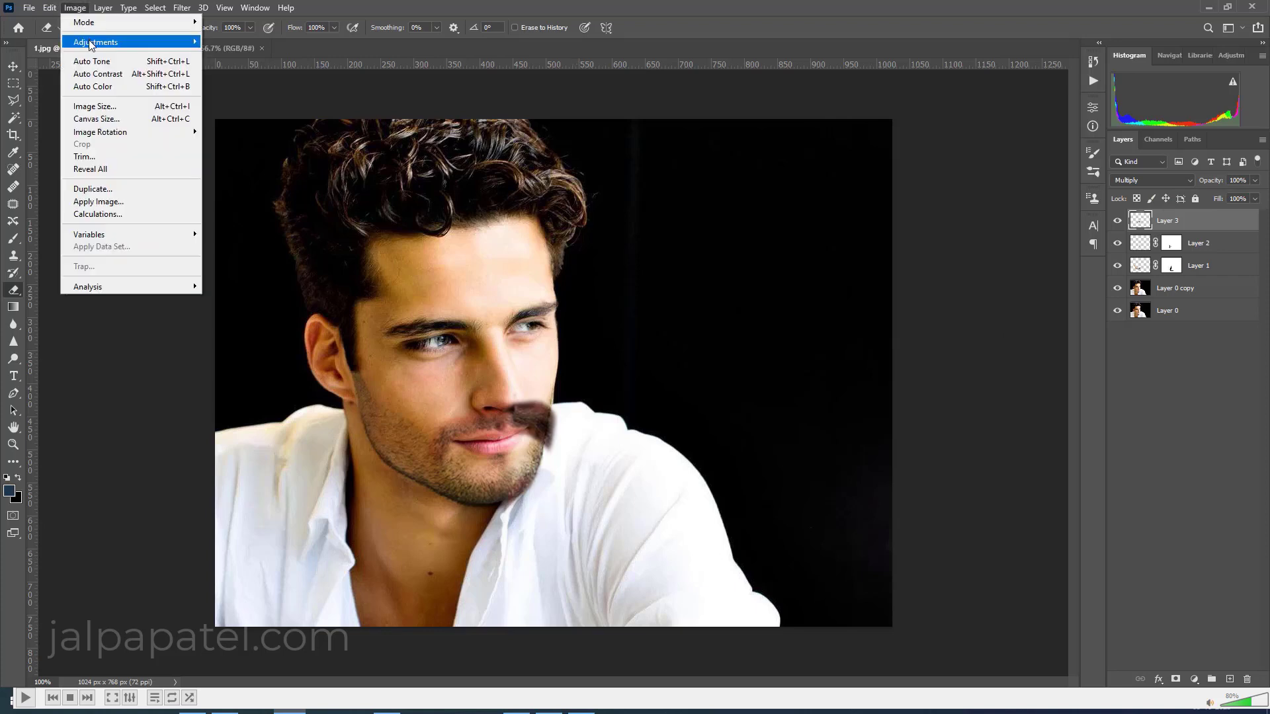
{"action": "left_click", "coordinate": [226, 66]}
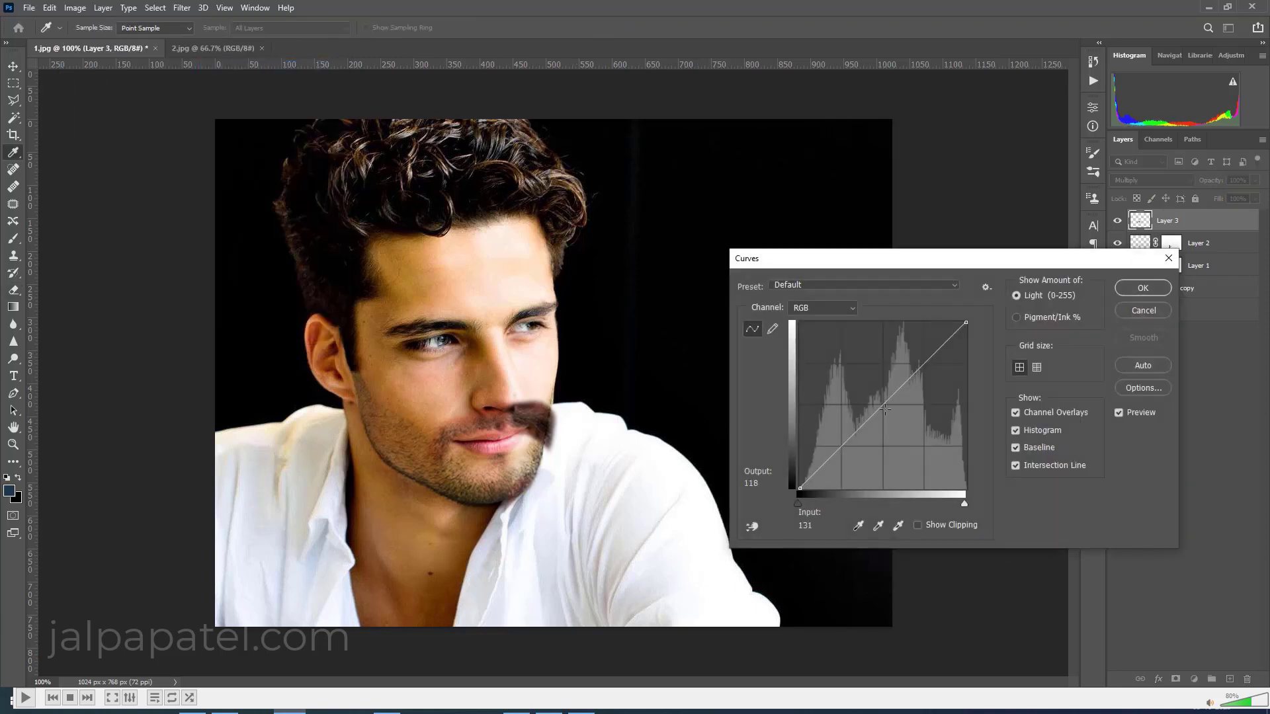
{"action": "left_click_drag", "start_coordinate": [876, 412], "coordinate": [868, 396]}
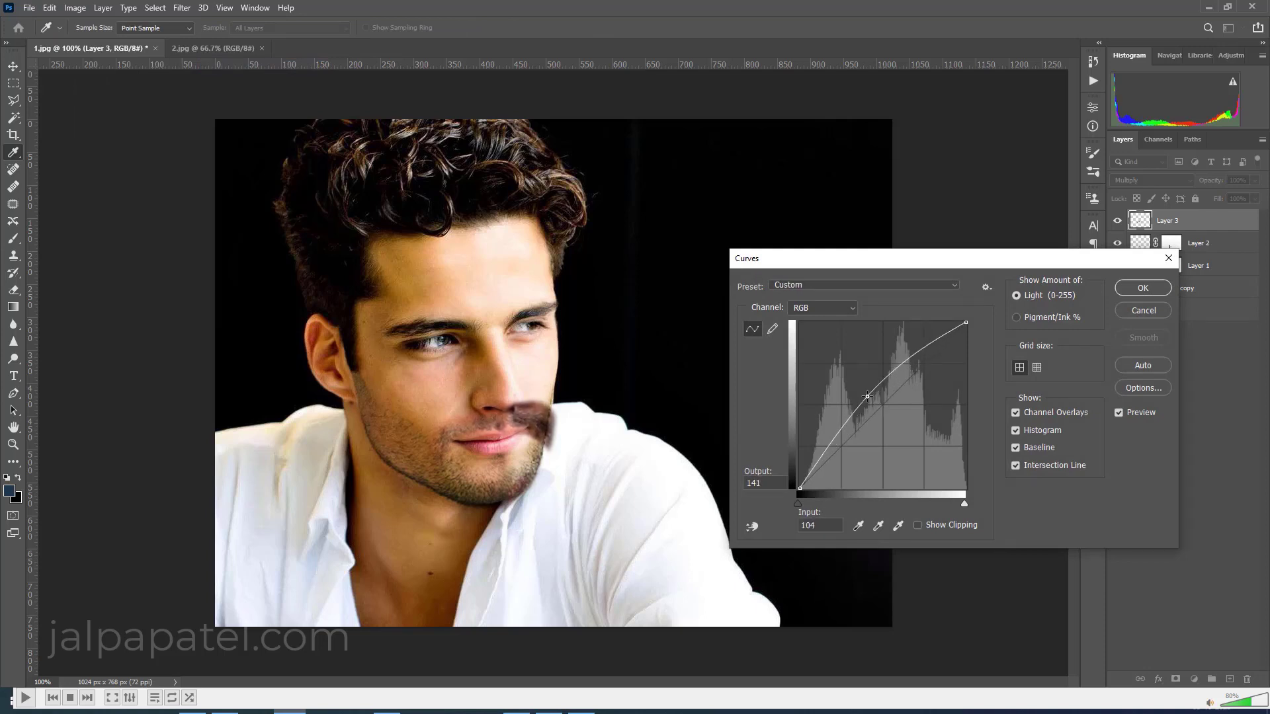
{"action": "left_click", "coordinate": [1123, 295]}
Step: Erase the dark moustache edges by the nostril and chin at about 51% eraser opacity, toggling Layer 3 to compare
{"action": "key", "text": "e"}
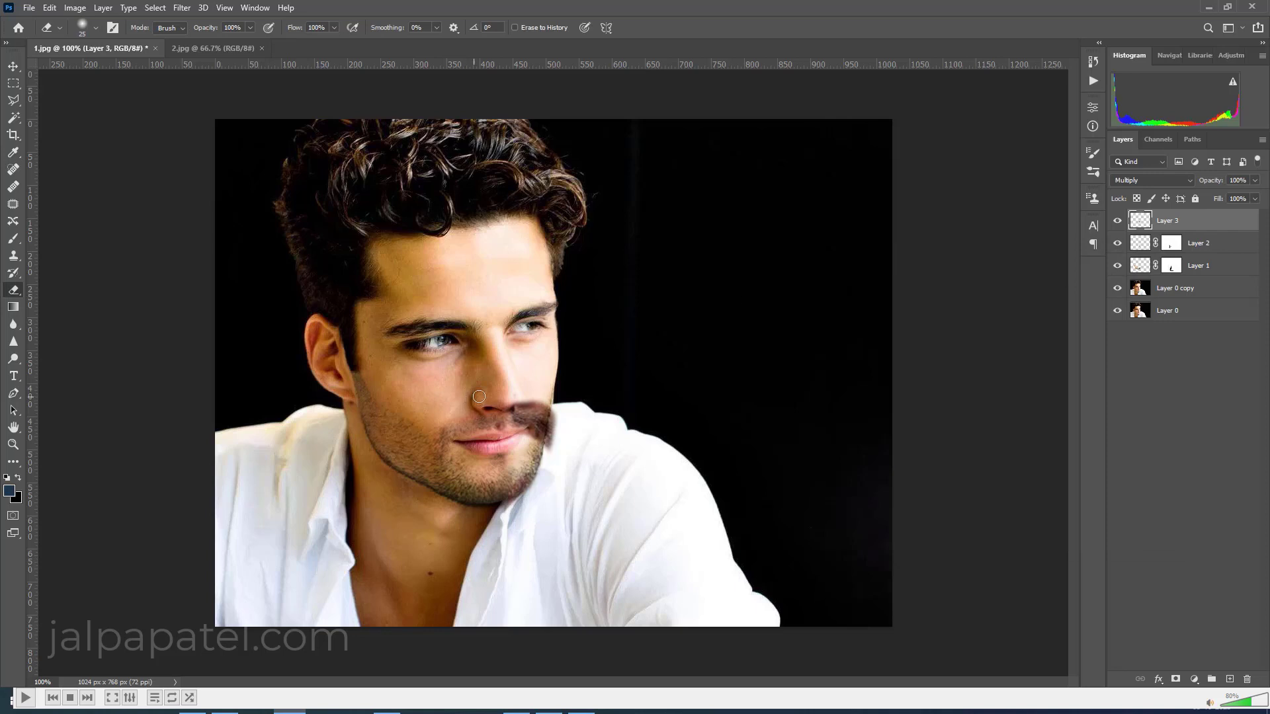
{"action": "key", "text": "bracketright"}
{"action": "key", "text": "bracketright"}
{"action": "left_click_drag", "start_coordinate": [250, 31], "coordinate": [222, 46]}
{"action": "left_click_drag", "start_coordinate": [502, 397], "coordinate": [535, 397]}
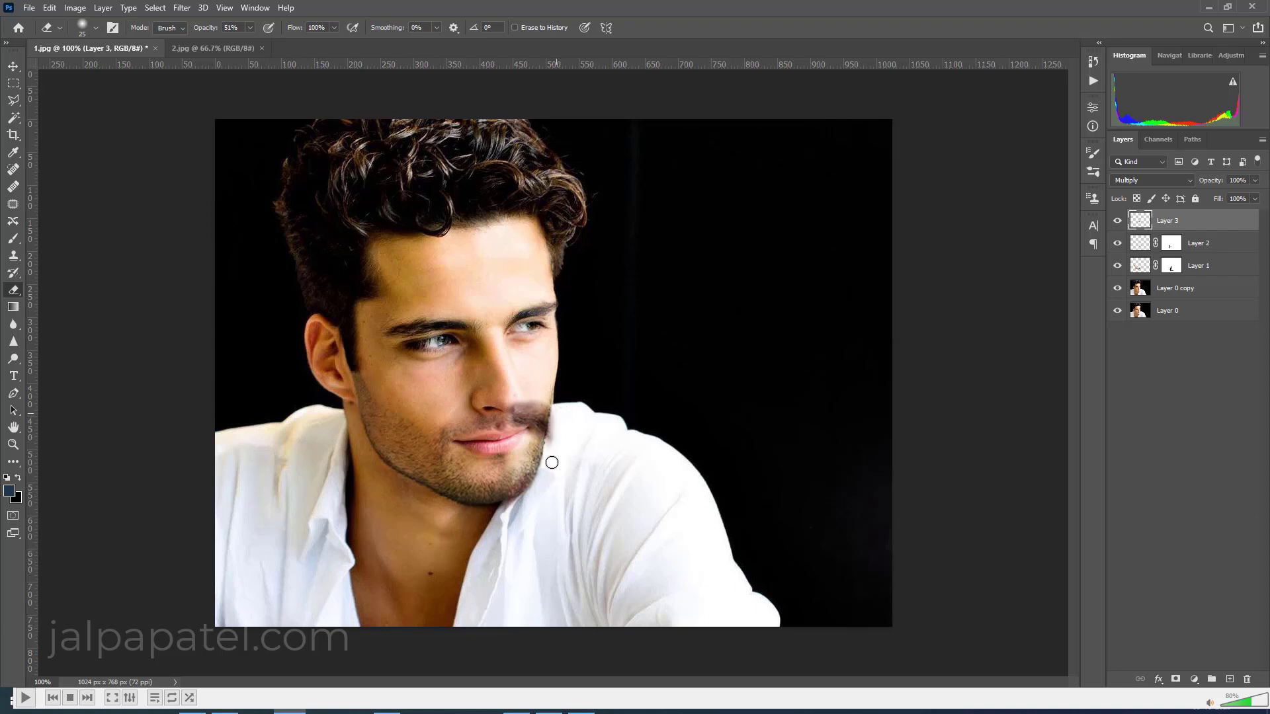
{"action": "key", "text": "bracketleft"}
{"action": "key", "text": "bracketleft"}
{"action": "key", "text": "bracketleft"}
{"action": "left_click_drag", "start_coordinate": [548, 443], "coordinate": [555, 416]}
{"action": "key", "text": "bracketright"}
{"action": "key", "text": "bracketright"}
{"action": "key", "text": "bracketright"}
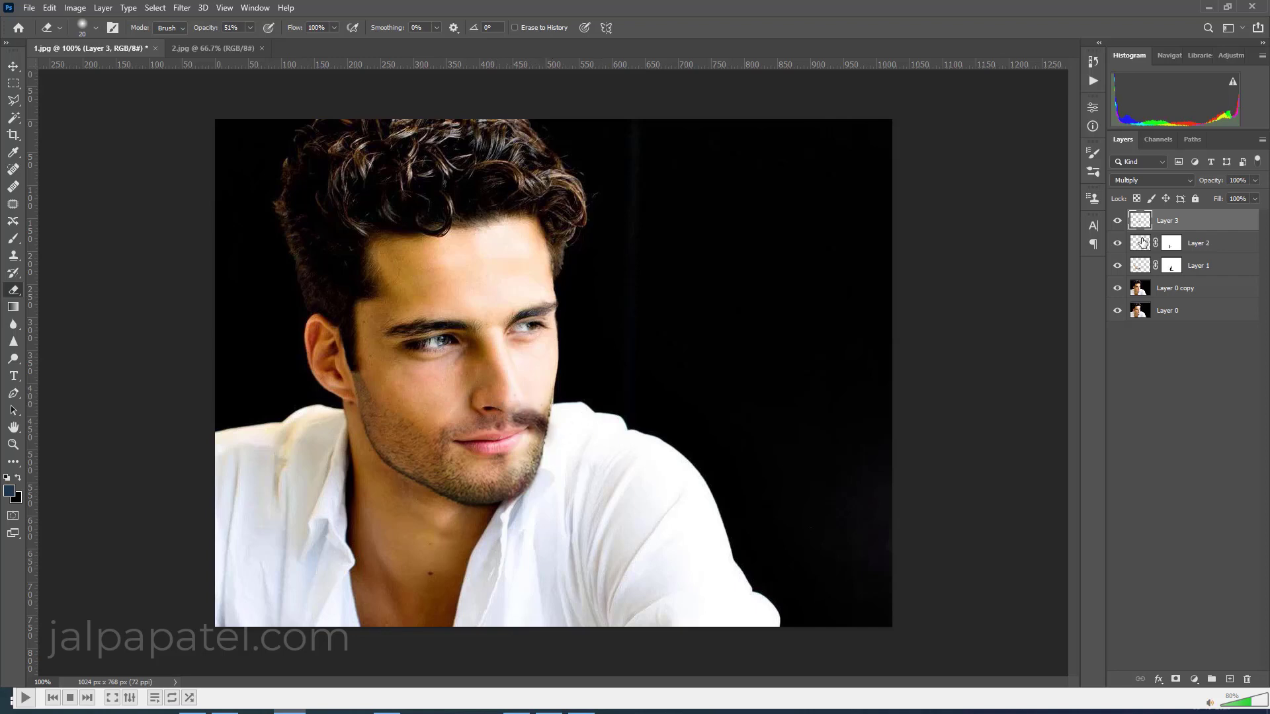
{"action": "left_click", "coordinate": [1116, 221]}
{"action": "left_click", "coordinate": [1117, 222]}
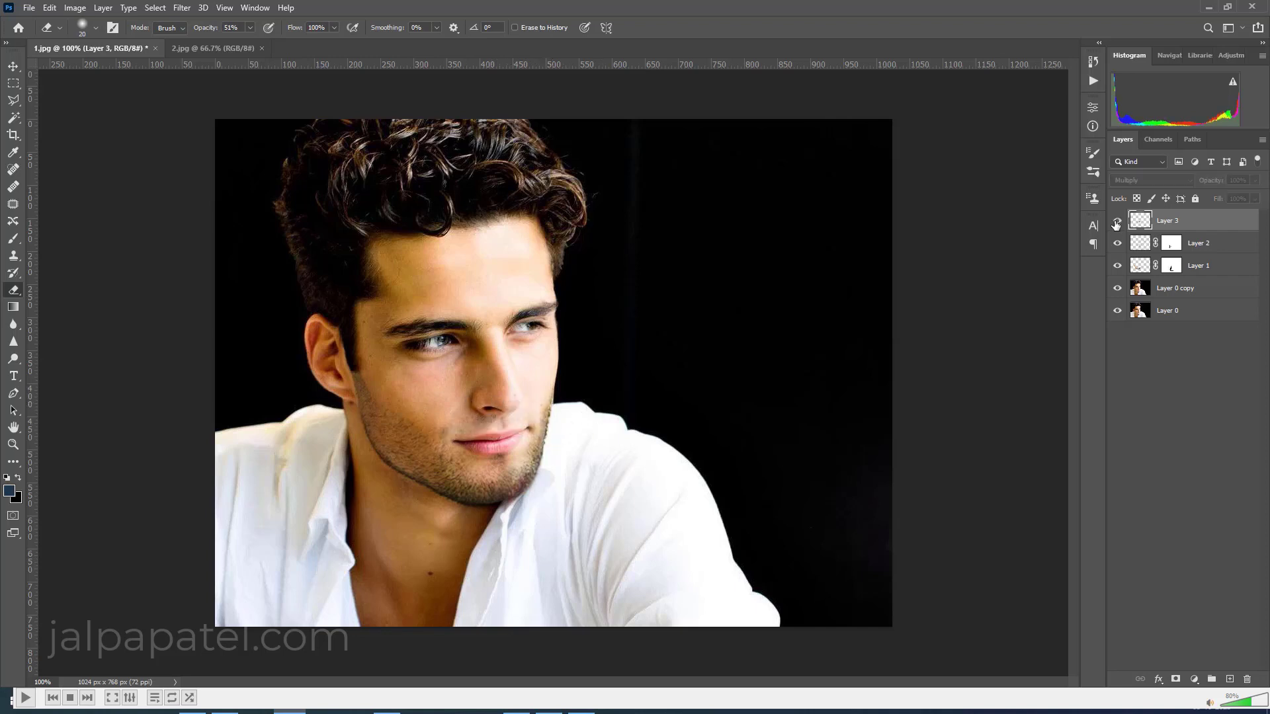
{"action": "left_click", "coordinate": [13, 100]}
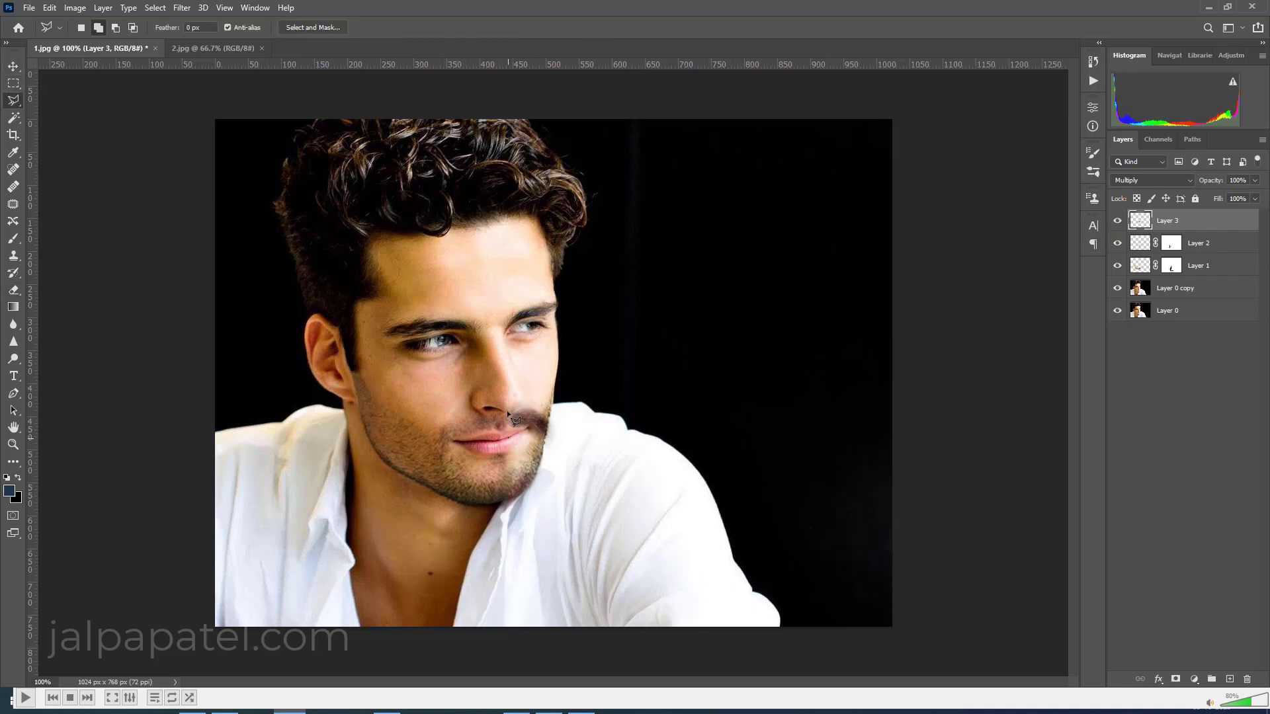
Step: Outline the moustache area and paste a merged copy of it as new Layer 4
{"action": "left_click", "coordinate": [504, 437]}
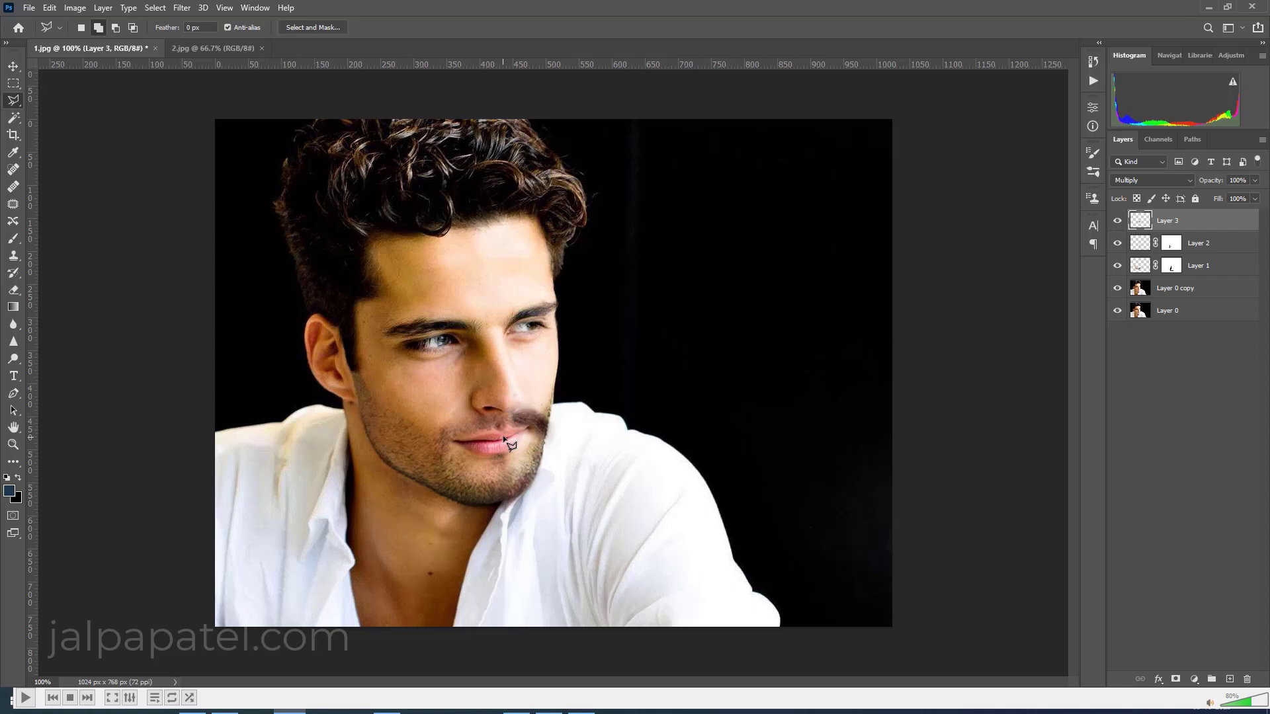
{"action": "left_click", "coordinate": [502, 395]}
{"action": "left_click", "coordinate": [561, 403]}
{"action": "left_click", "coordinate": [563, 459]}
{"action": "left_click", "coordinate": [505, 437]}
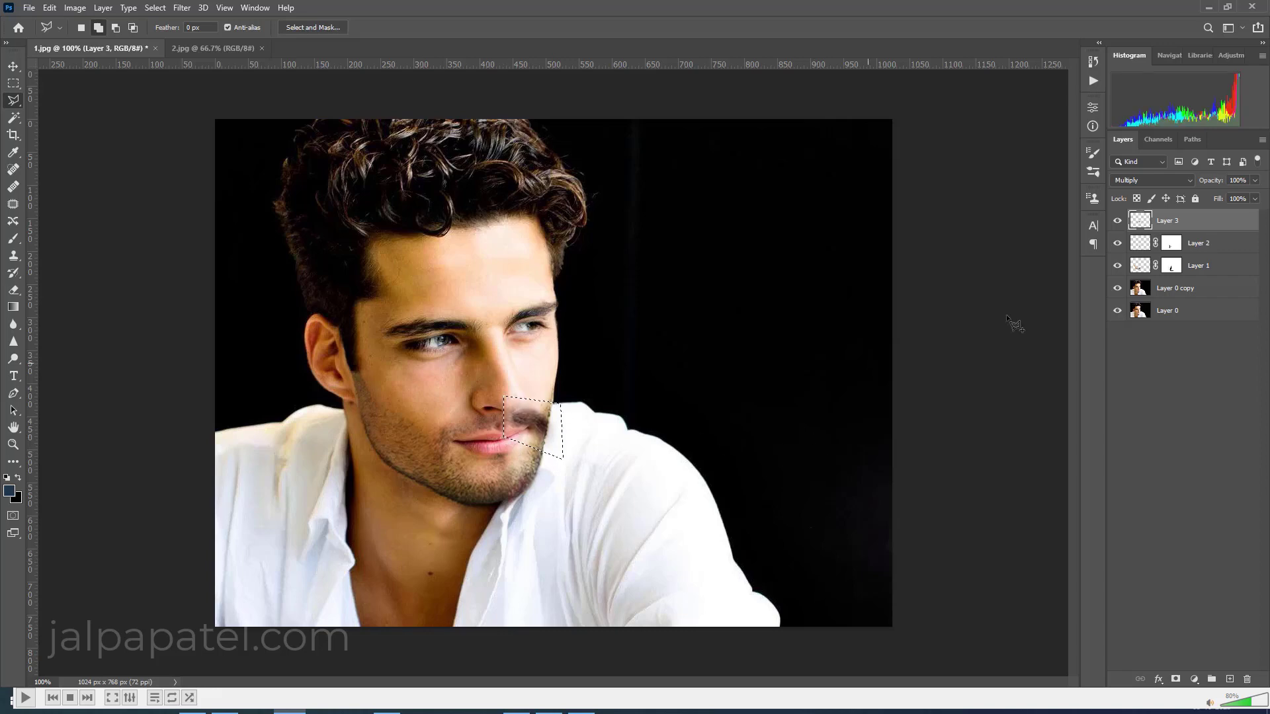
{"action": "left_click", "coordinate": [50, 7]}
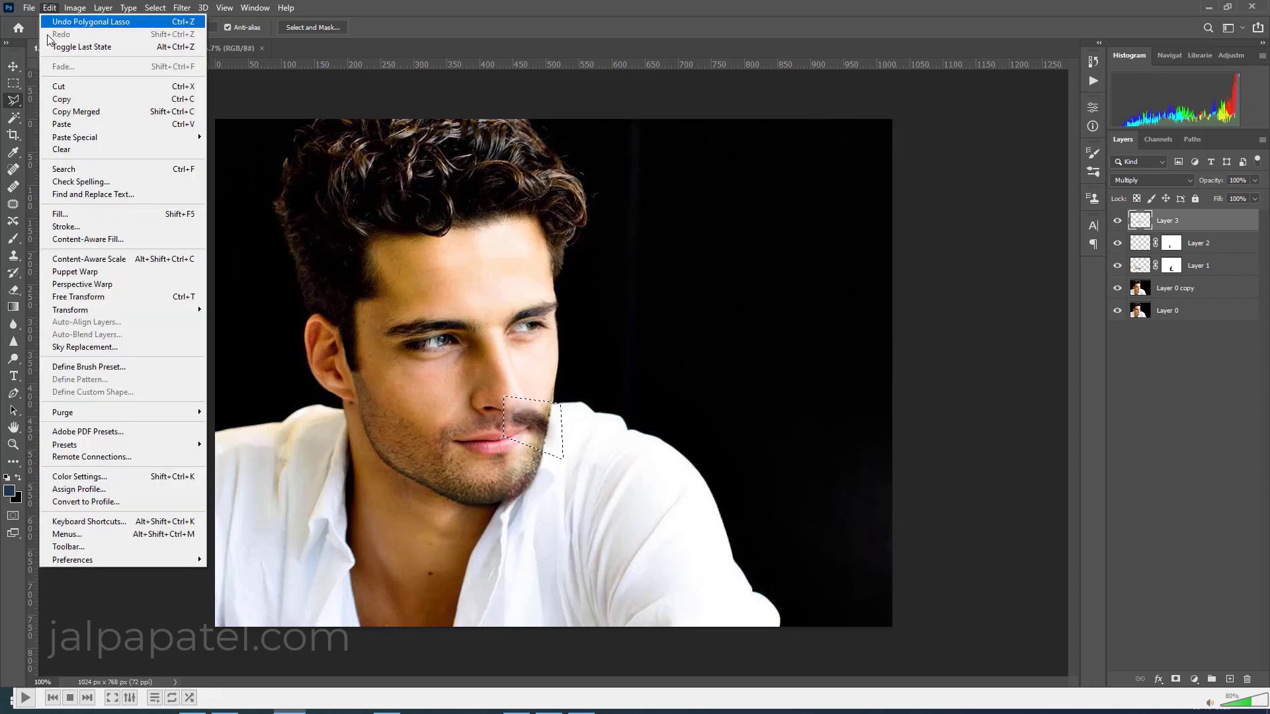
{"action": "left_click", "coordinate": [66, 93]}
{"action": "left_click", "coordinate": [49, 7]}
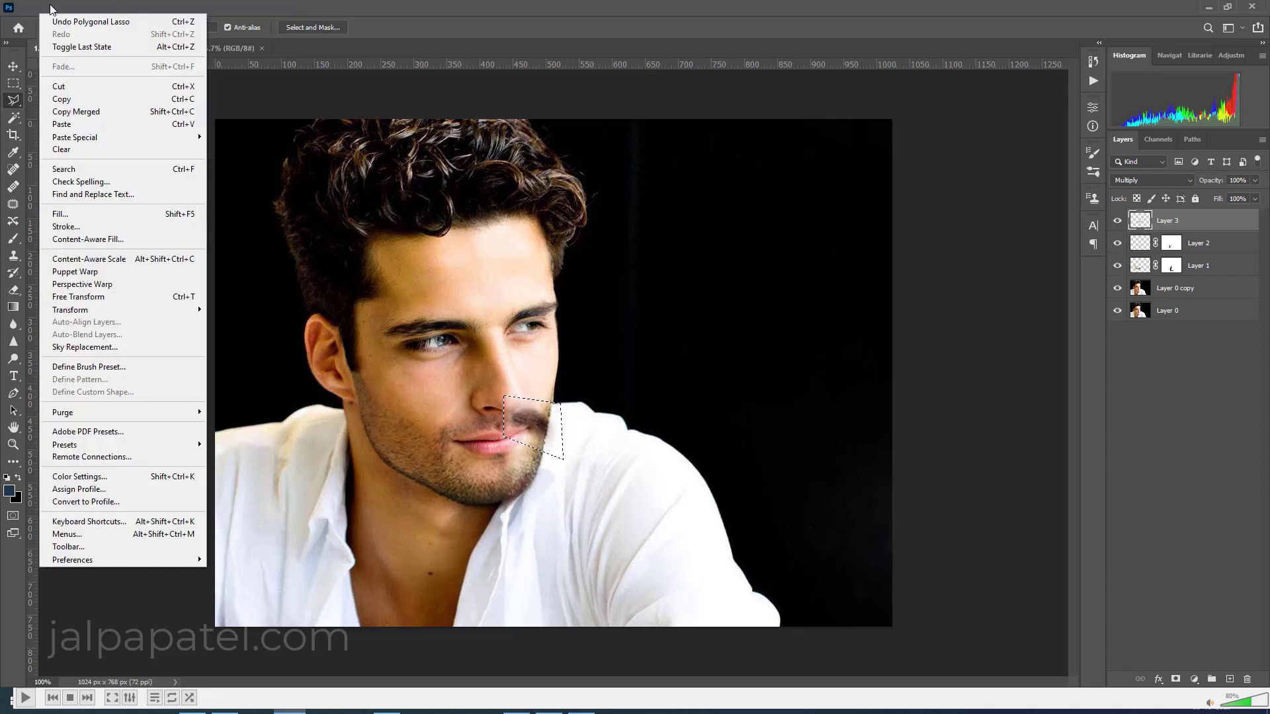
{"action": "left_click", "coordinate": [66, 122]}
Step: Brighten Layer 4 with a Curves midtone lift and hide Layer 3
{"action": "key", "text": "ctrl+m"}
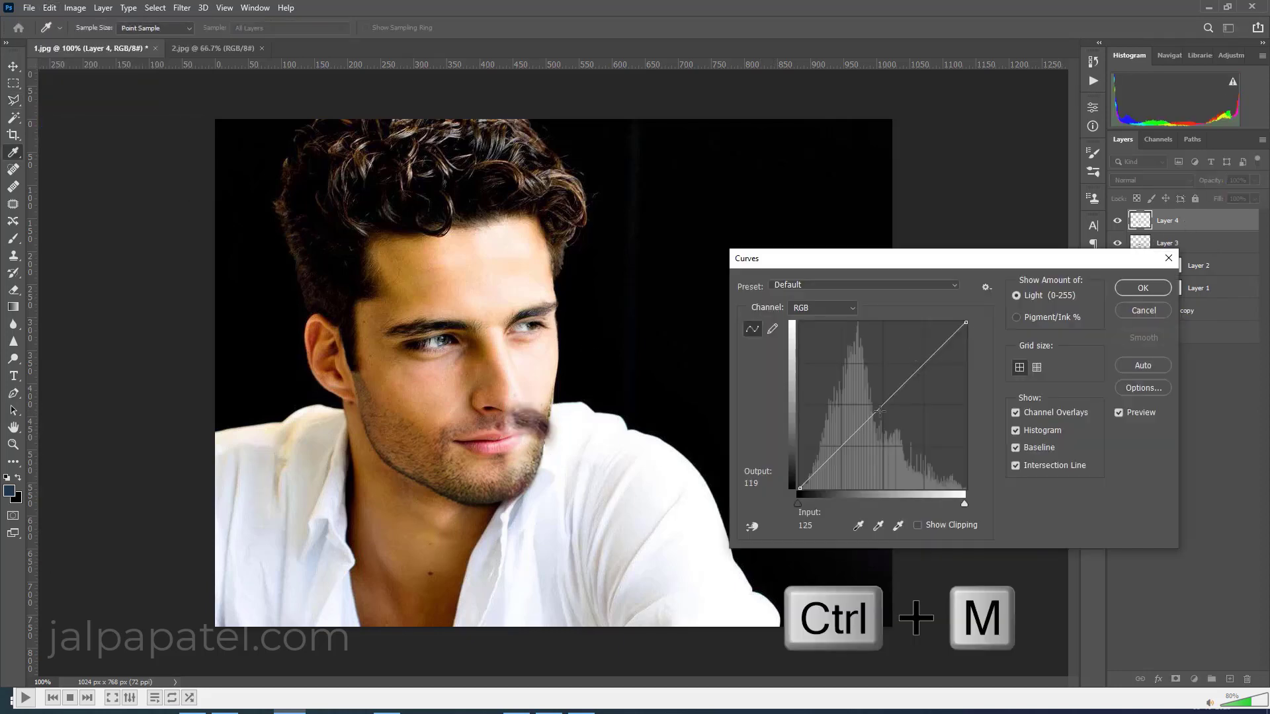
{"action": "left_click_drag", "start_coordinate": [866, 422], "coordinate": [866, 394]}
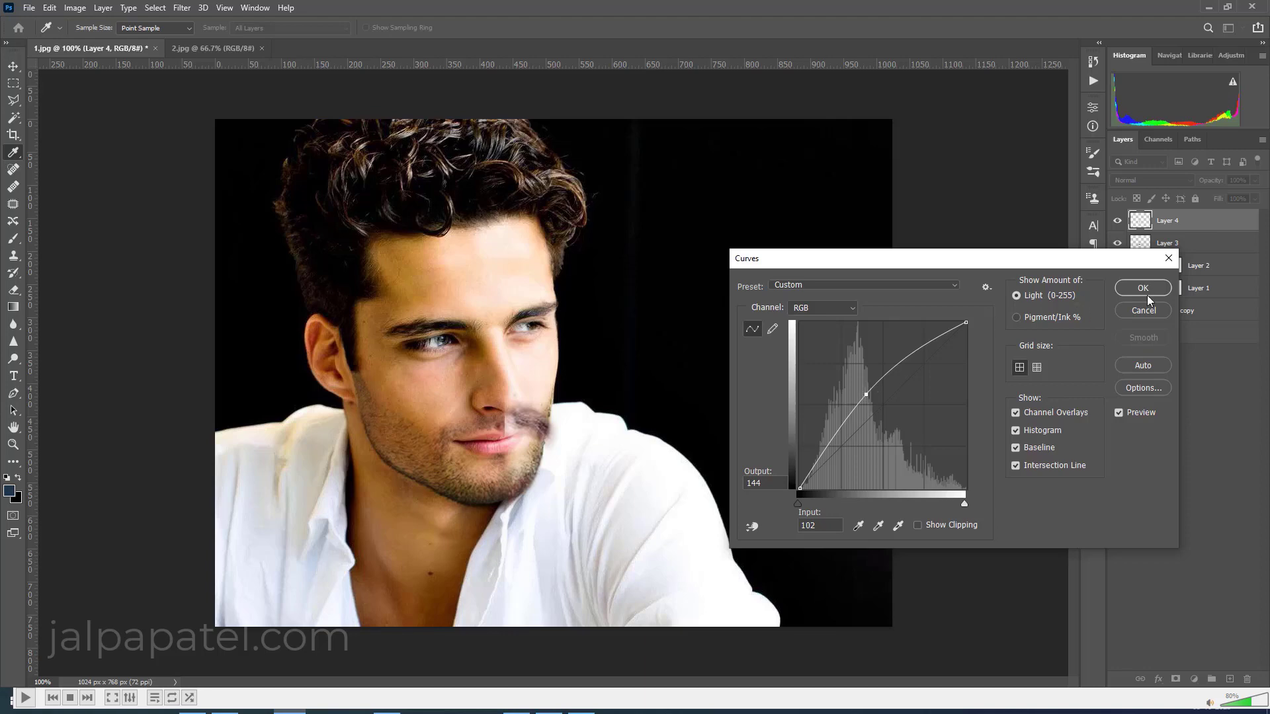
{"action": "left_click", "coordinate": [1143, 289]}
{"action": "left_click", "coordinate": [1117, 244]}
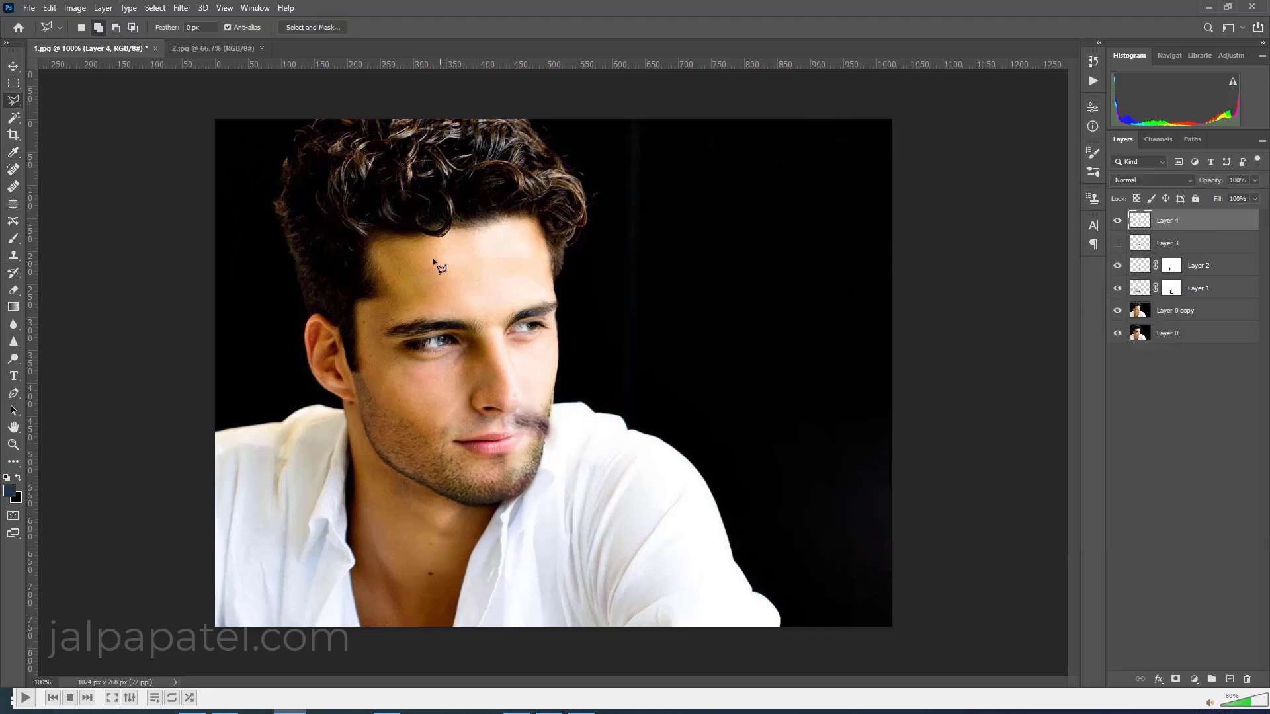
Step: Apply Color Balance to Layer 4 with the Yellow–Blue midtone slider at -9
{"action": "left_click", "coordinate": [50, 8]}
{"action": "left_click", "coordinate": [50, 8]}
{"action": "left_click", "coordinate": [240, 125]}
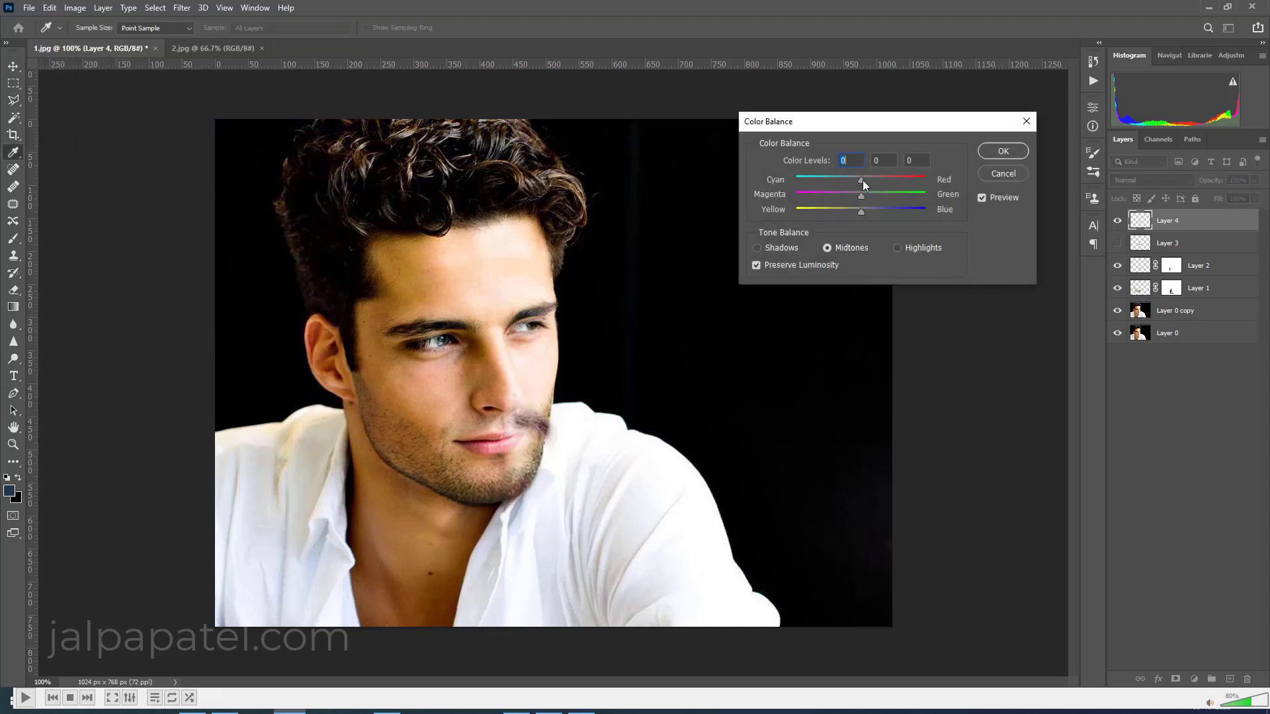
{"action": "left_click", "coordinate": [859, 211]}
{"action": "left_click_drag", "start_coordinate": [853, 212], "coordinate": [855, 212]}
{"action": "left_click", "coordinate": [1003, 150]}
{"action": "key", "text": "l"}
Step: Apply Selective Color to Layer 4, reducing black in the Blacks range to -3
{"action": "left_click", "coordinate": [75, 7]}
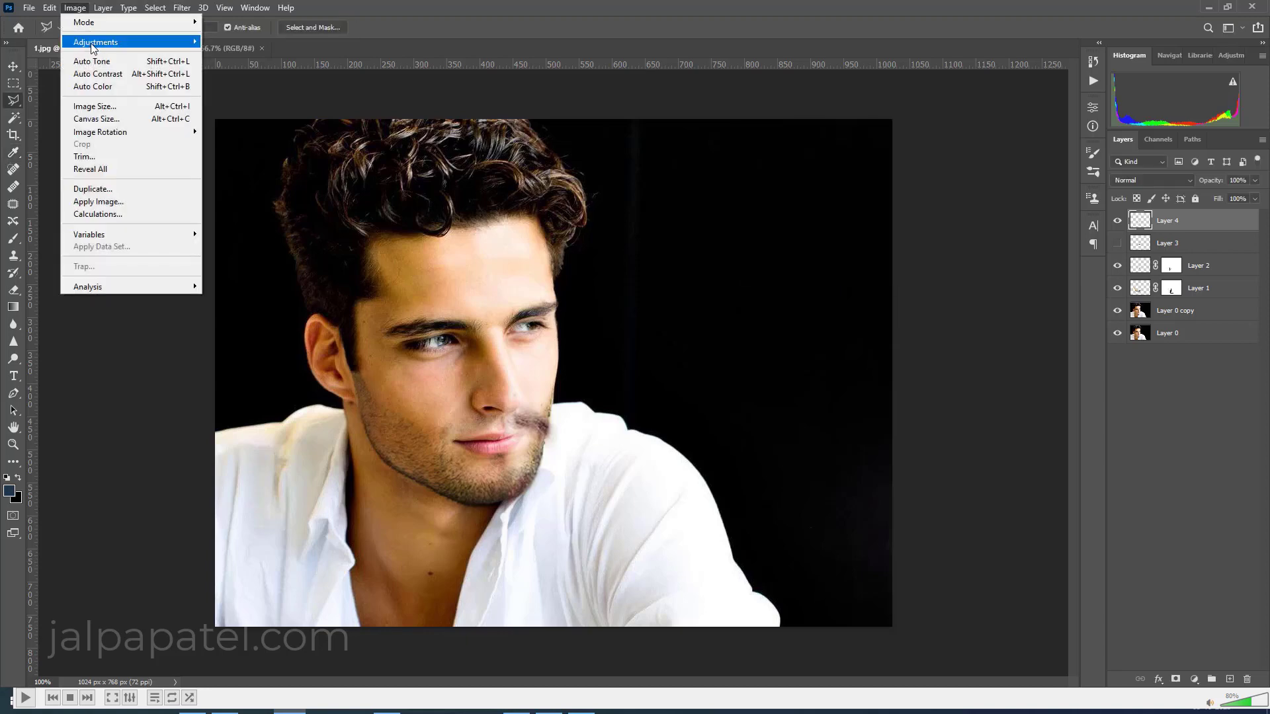
{"action": "left_click", "coordinate": [243, 246]}
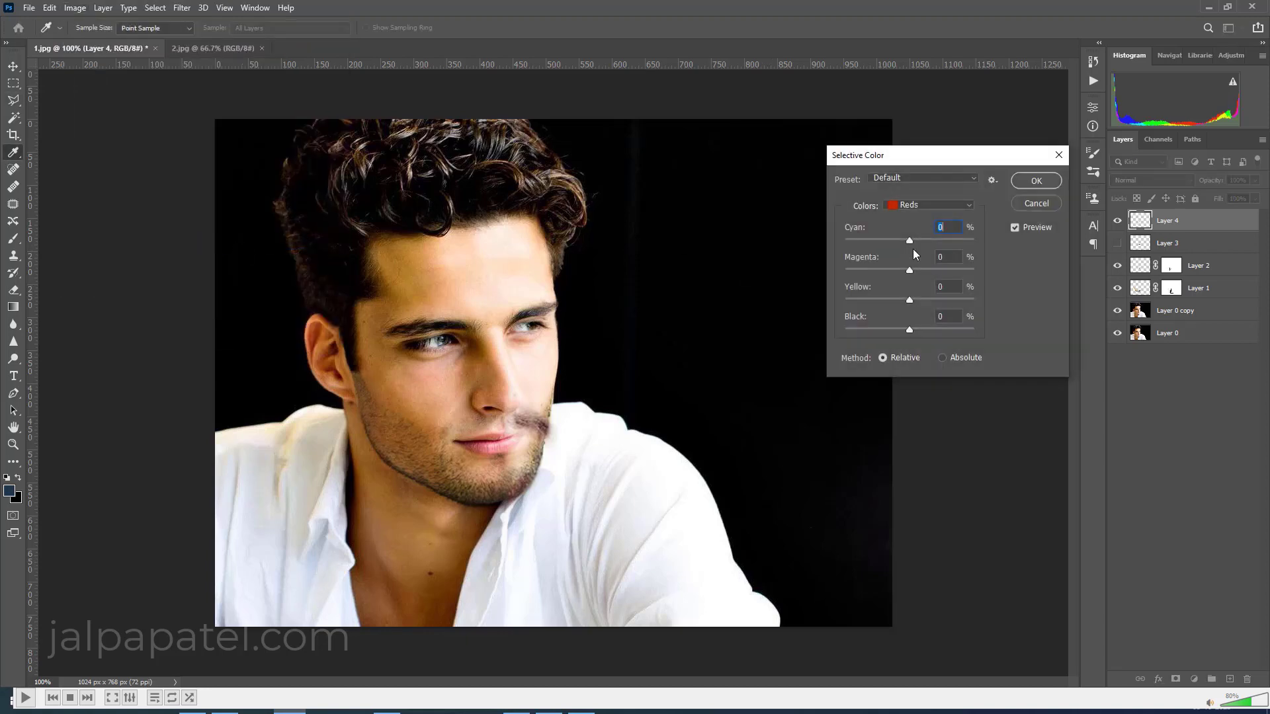
{"action": "left_click", "coordinate": [924, 209]}
{"action": "left_click", "coordinate": [913, 323]}
{"action": "left_click_drag", "start_coordinate": [910, 331], "coordinate": [897, 335]}
{"action": "left_click", "coordinate": [1035, 181]}
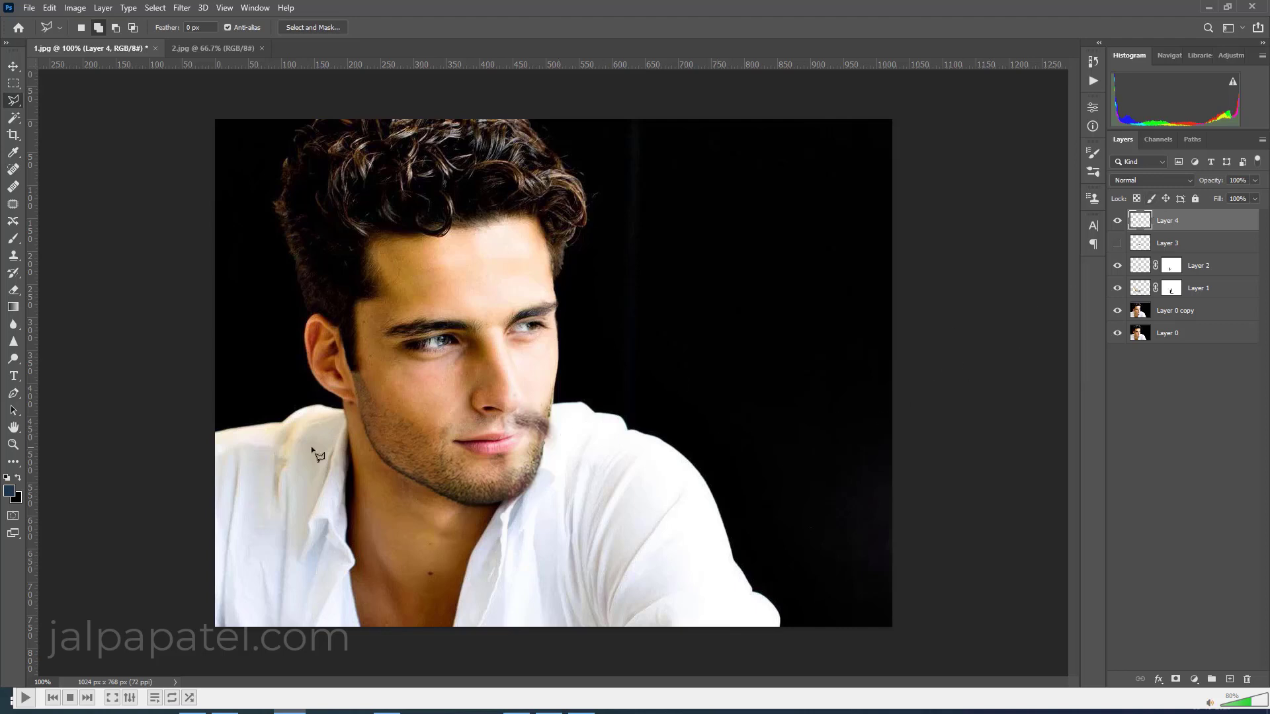
Step: Erase the grey smudge near the lip on Layer 4, then show Layer 3 and mask its lip stubble
{"action": "left_click", "coordinate": [13, 290]}
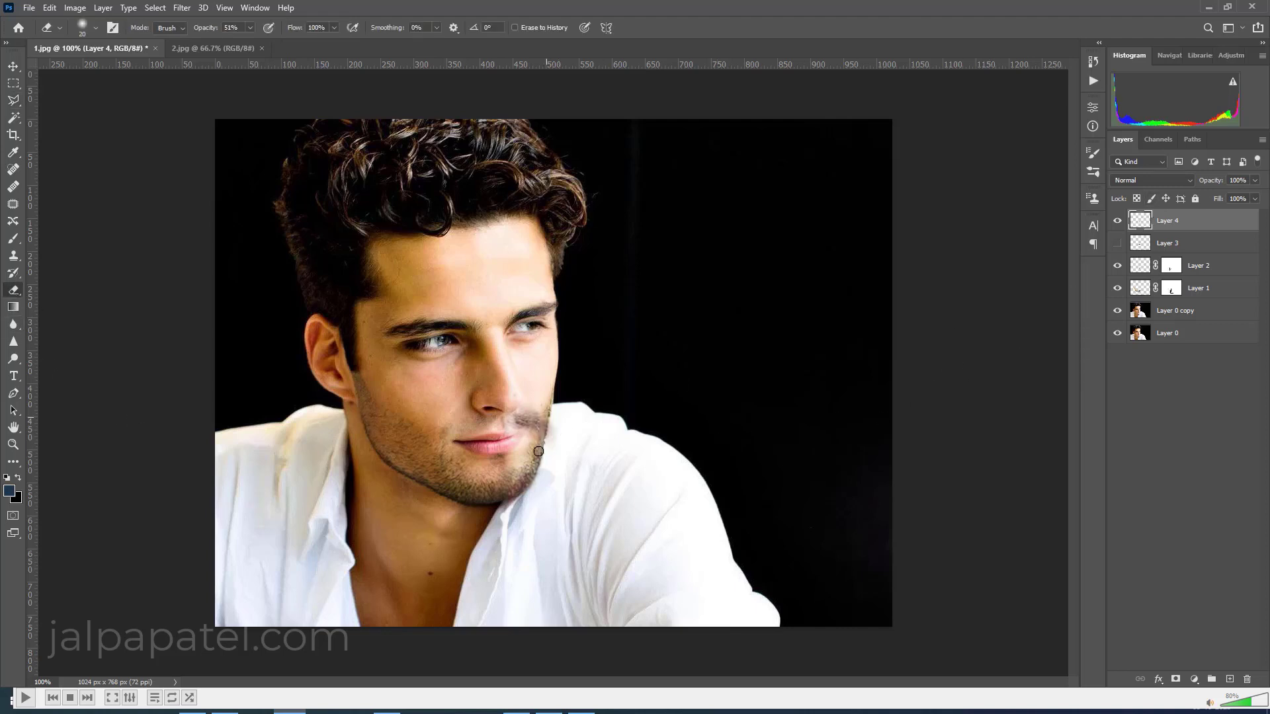
{"action": "mouse_move", "coordinate": [519, 416]}
{"action": "left_mouse_down"}
{"action": "mouse_move", "coordinate": [557, 427]}
{"action": "mouse_move", "coordinate": [539, 414]}
{"action": "mouse_move", "coordinate": [553, 439]}
{"action": "left_mouse_up"}
{"action": "left_click", "coordinate": [1116, 246]}
{"action": "left_click", "coordinate": [1145, 246]}
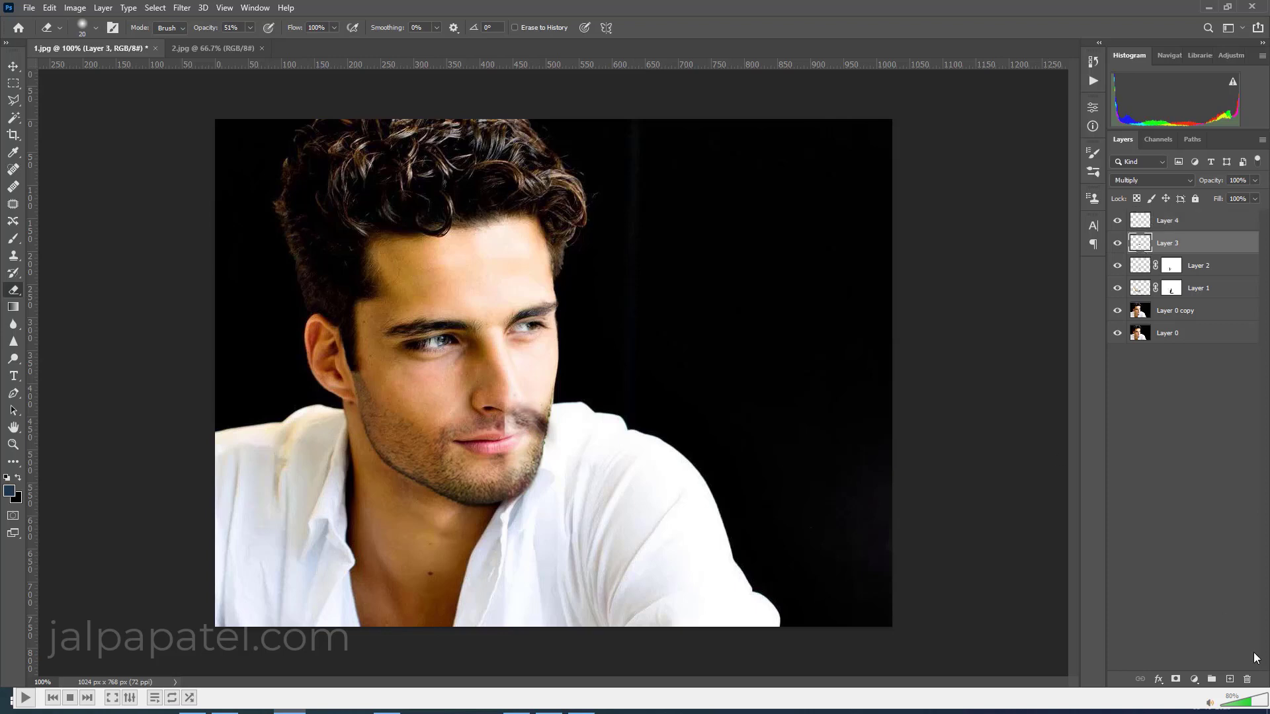
{"action": "left_click", "coordinate": [1175, 679]}
{"action": "left_click_drag", "start_coordinate": [519, 408], "coordinate": [546, 426]}
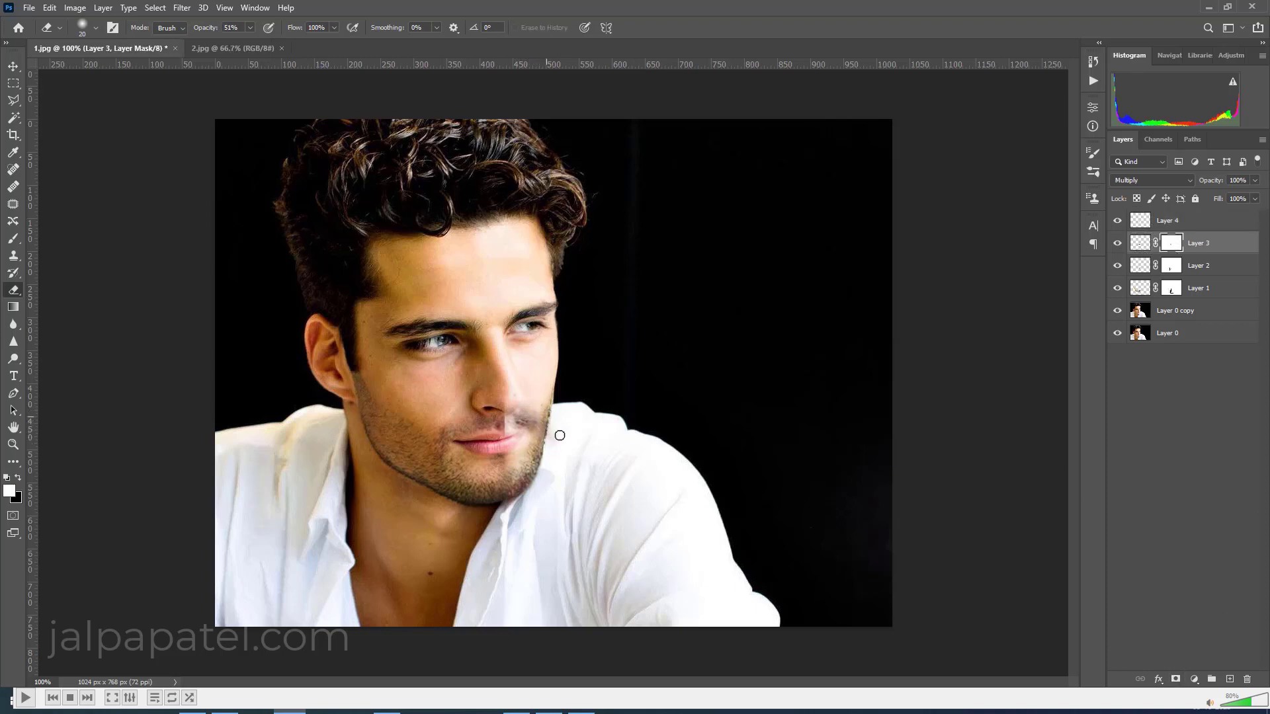
Step: Make Layer 4 active and toggle it to compare the result
{"action": "left_click", "coordinate": [1145, 223]}
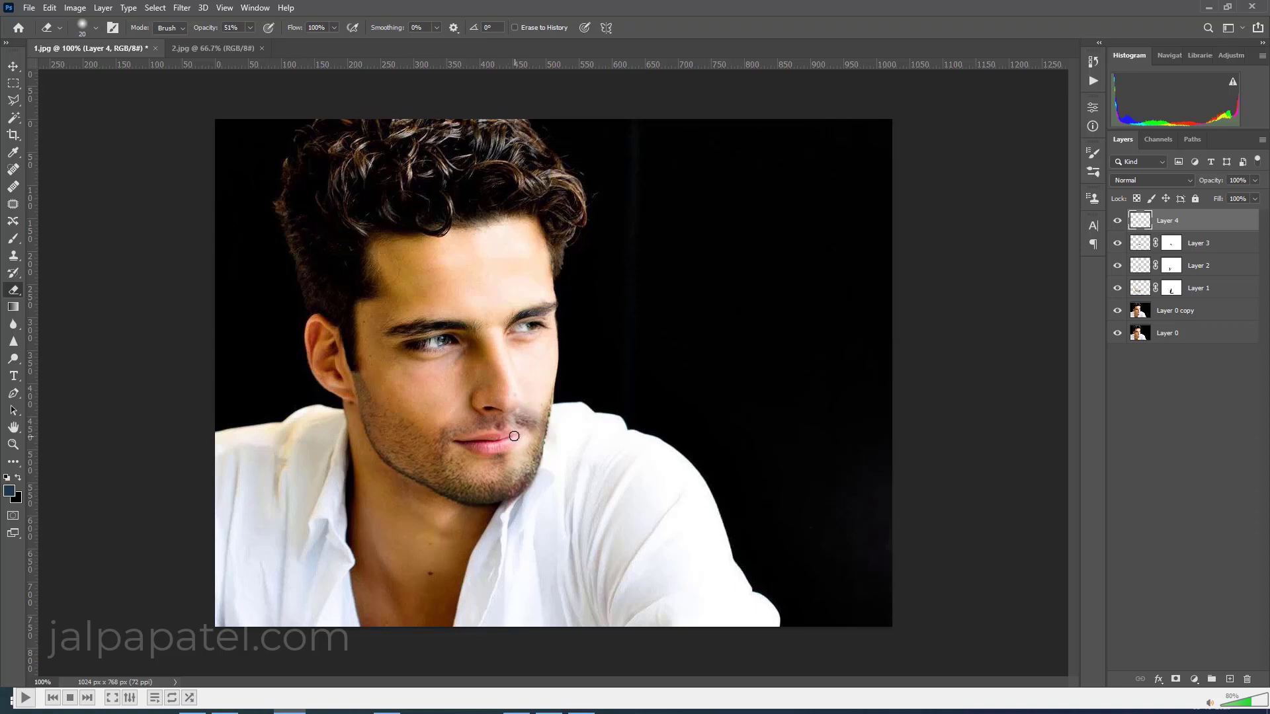
{"action": "left_click", "coordinate": [1117, 221]}
{"action": "left_click", "coordinate": [74, 8]}
{"action": "mouse_move", "coordinate": [95, 42]}
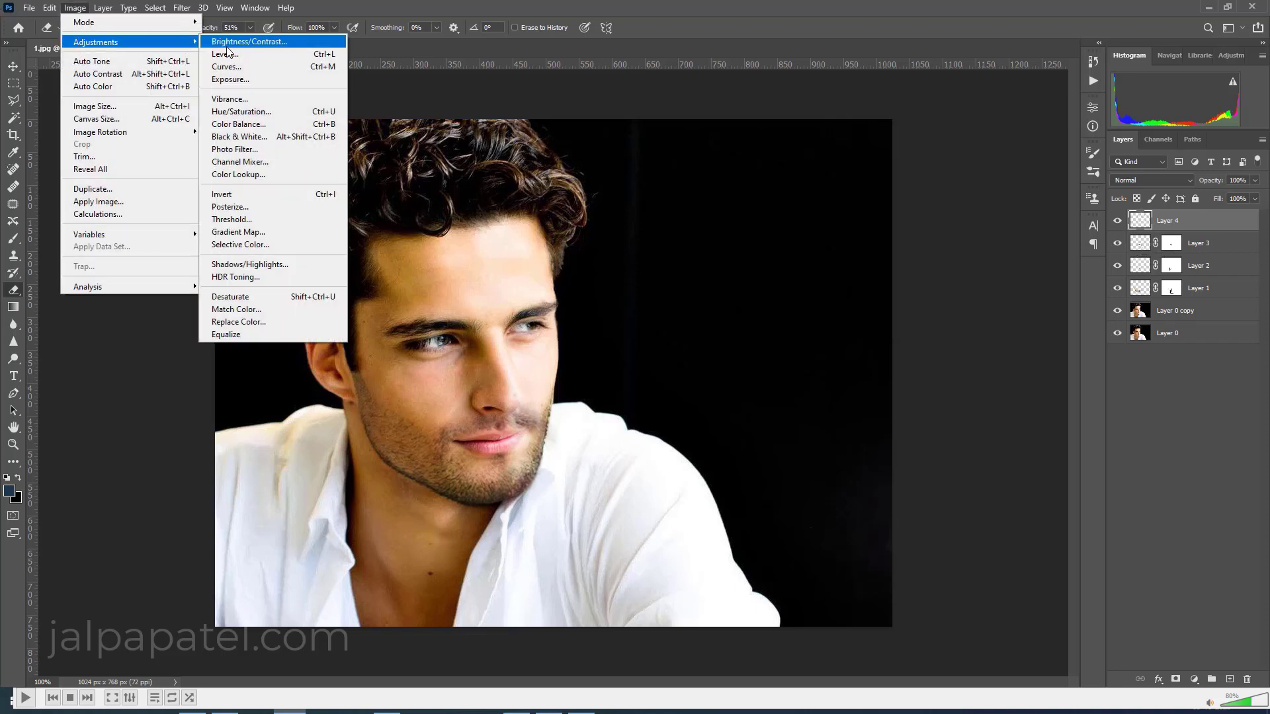
Step: Raise the brightness of the Layer 4 patch with Brightness/Contrast
{"action": "left_click", "coordinate": [228, 42]}
{"action": "left_click_drag", "start_coordinate": [977, 140], "coordinate": [971, 172]}
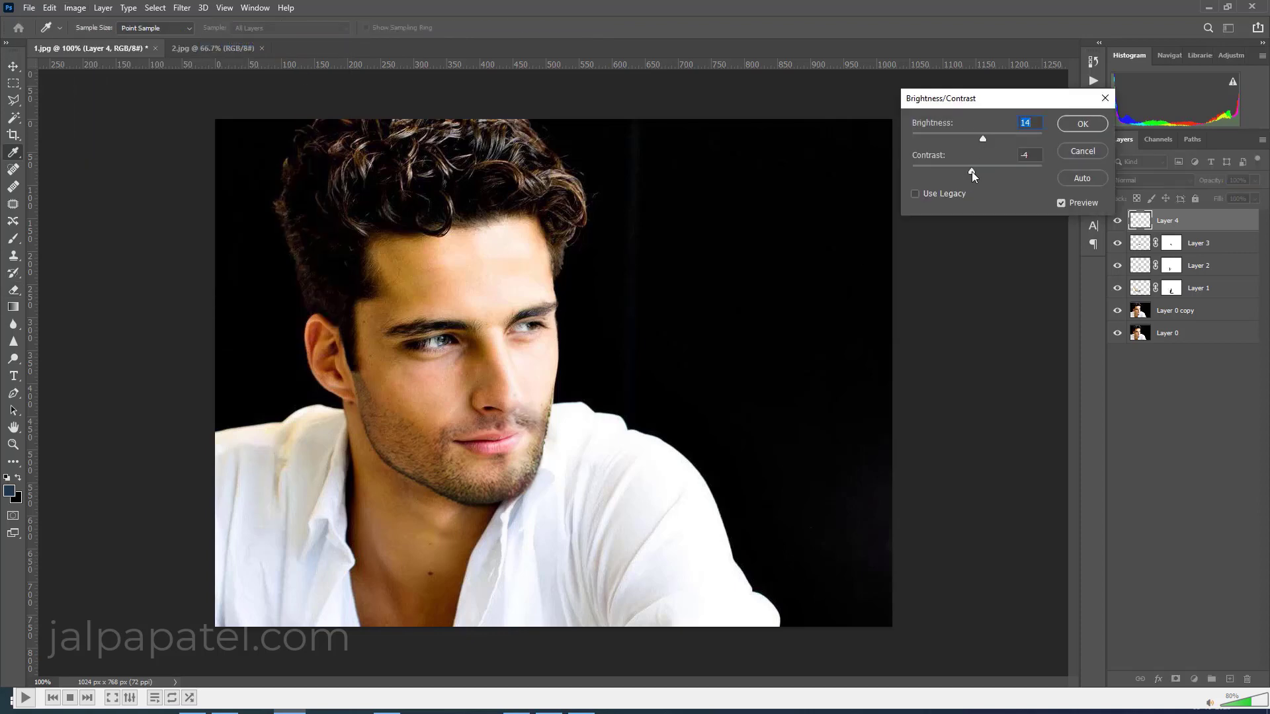
{"action": "left_click", "coordinate": [1068, 128]}
{"action": "key", "text": "e"}
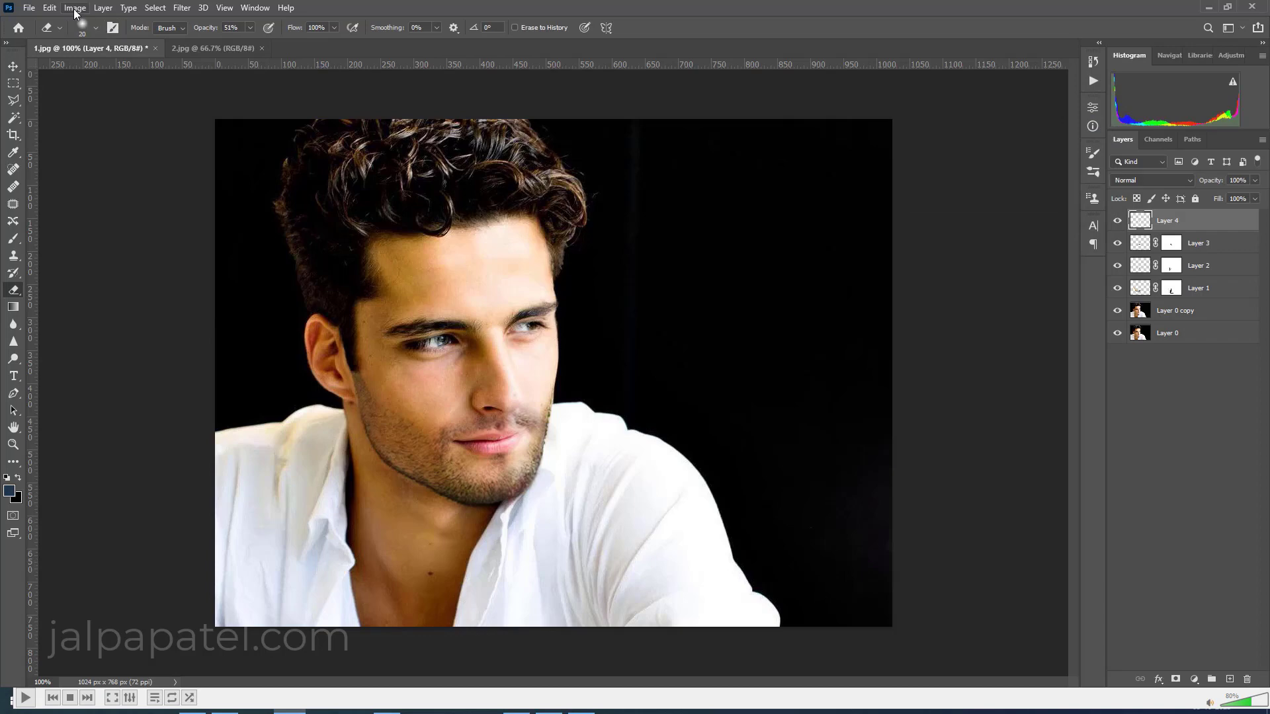
Step: Shift Layer 4's midtone Color Balance toward yellow
{"action": "left_click", "coordinate": [75, 8]}
{"action": "mouse_move", "coordinate": [96, 41]}
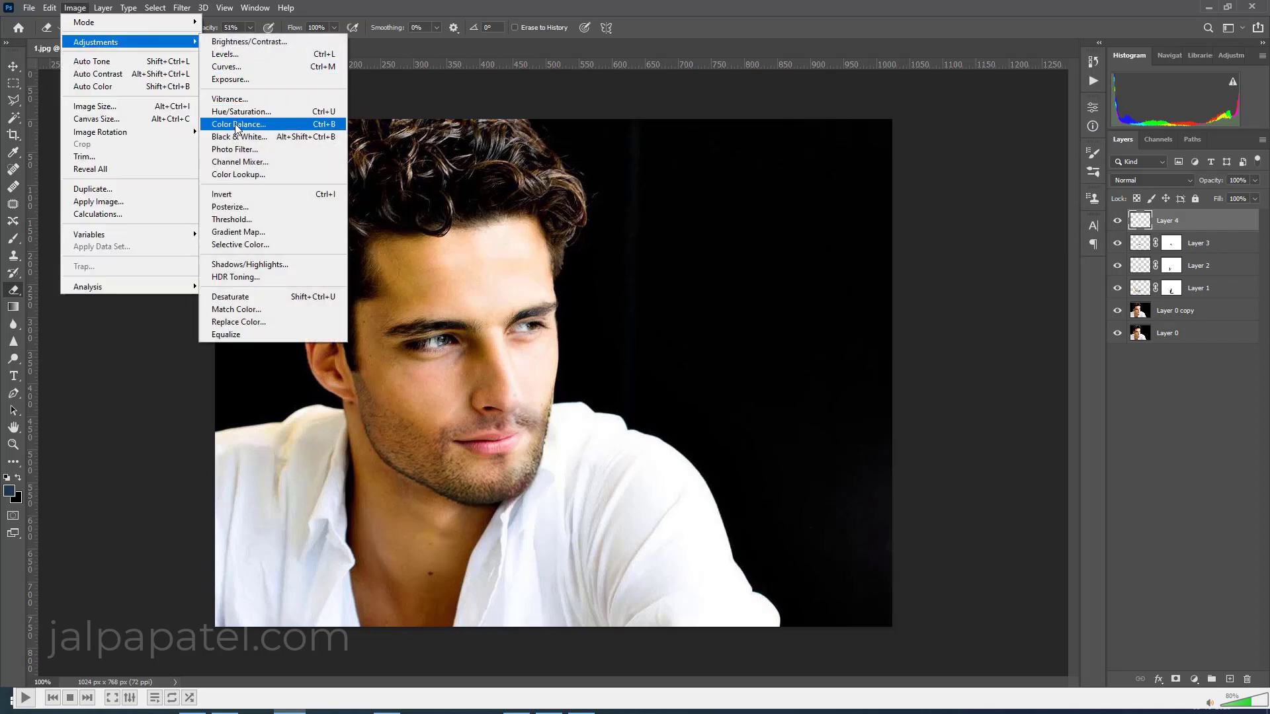
{"action": "left_click", "coordinate": [235, 124]}
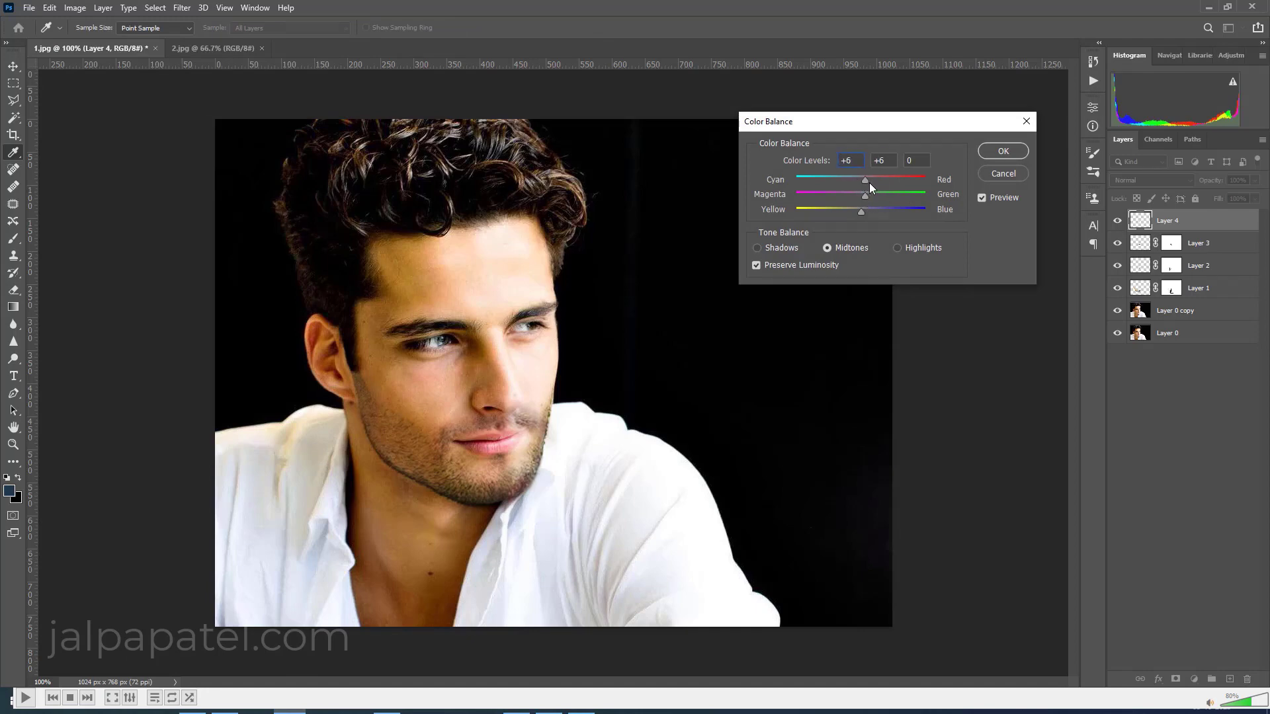
{"action": "left_click_drag", "start_coordinate": [862, 212], "coordinate": [851, 213]}
{"action": "left_click", "coordinate": [1003, 151]}
{"action": "key", "text": "e"}
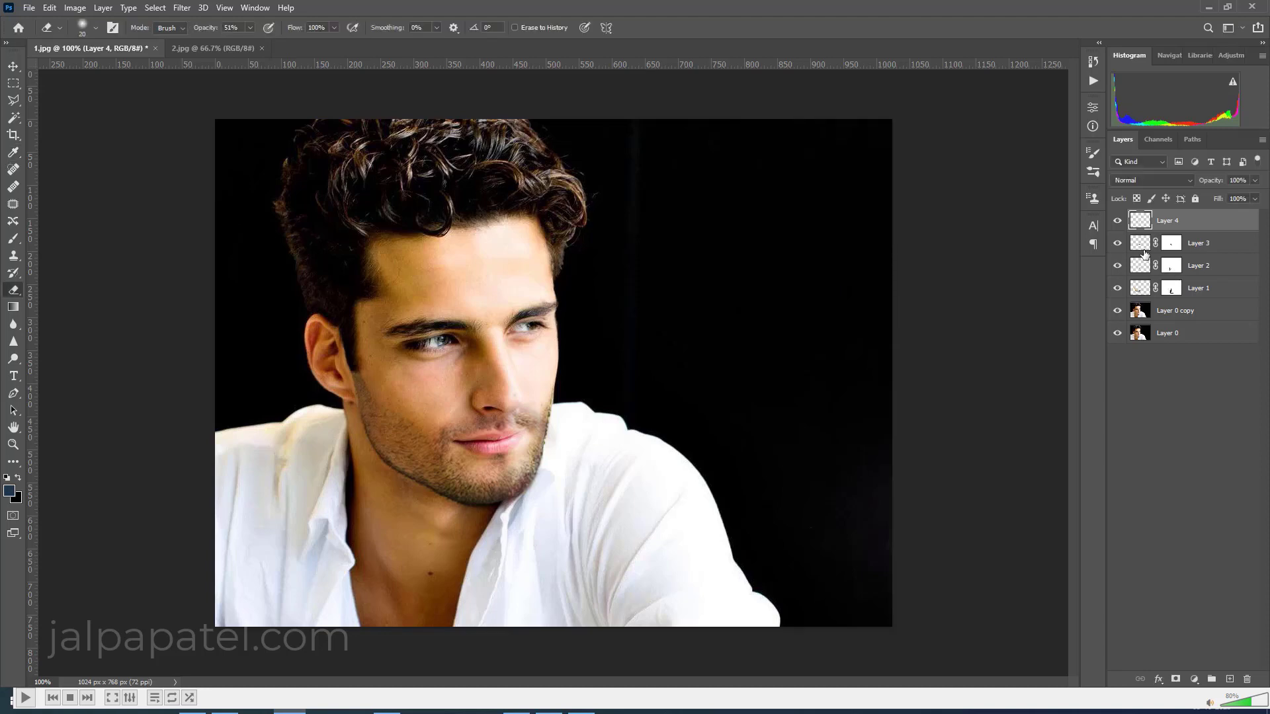
Step: Shift Layer 3's midtone Color Balance toward yellow, giving -8, +12, -6
{"action": "left_click", "coordinate": [1140, 245]}
{"action": "left_click", "coordinate": [75, 8]}
{"action": "mouse_move", "coordinate": [95, 41]}
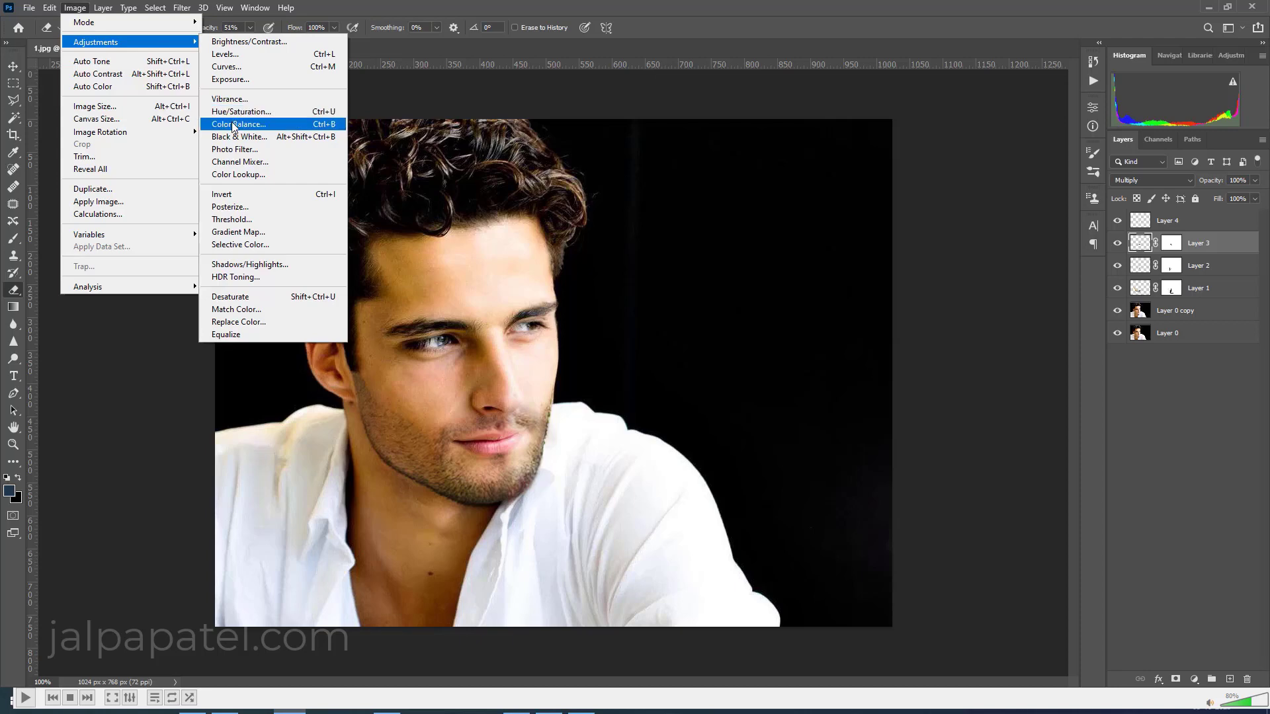
{"action": "left_click", "coordinate": [236, 125]}
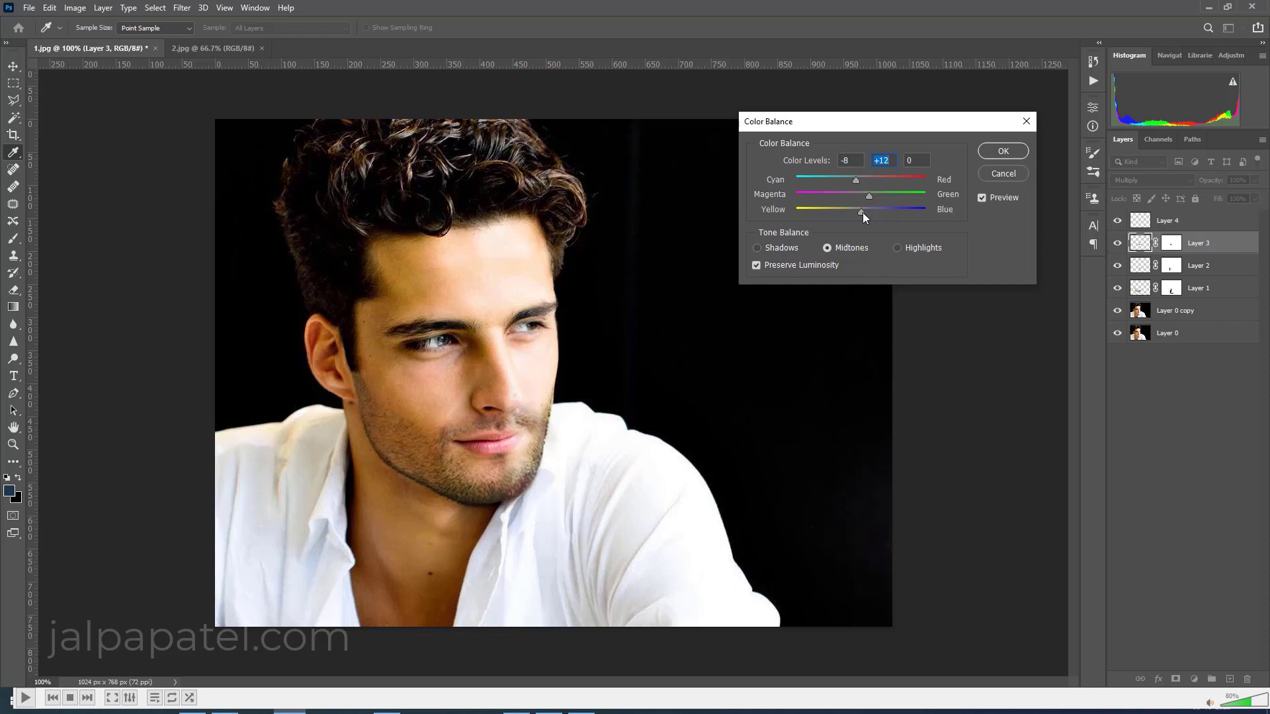
{"action": "left_click_drag", "start_coordinate": [862, 212], "coordinate": [856, 213]}
{"action": "left_click", "coordinate": [1004, 149]}
{"action": "key", "text": "e"}
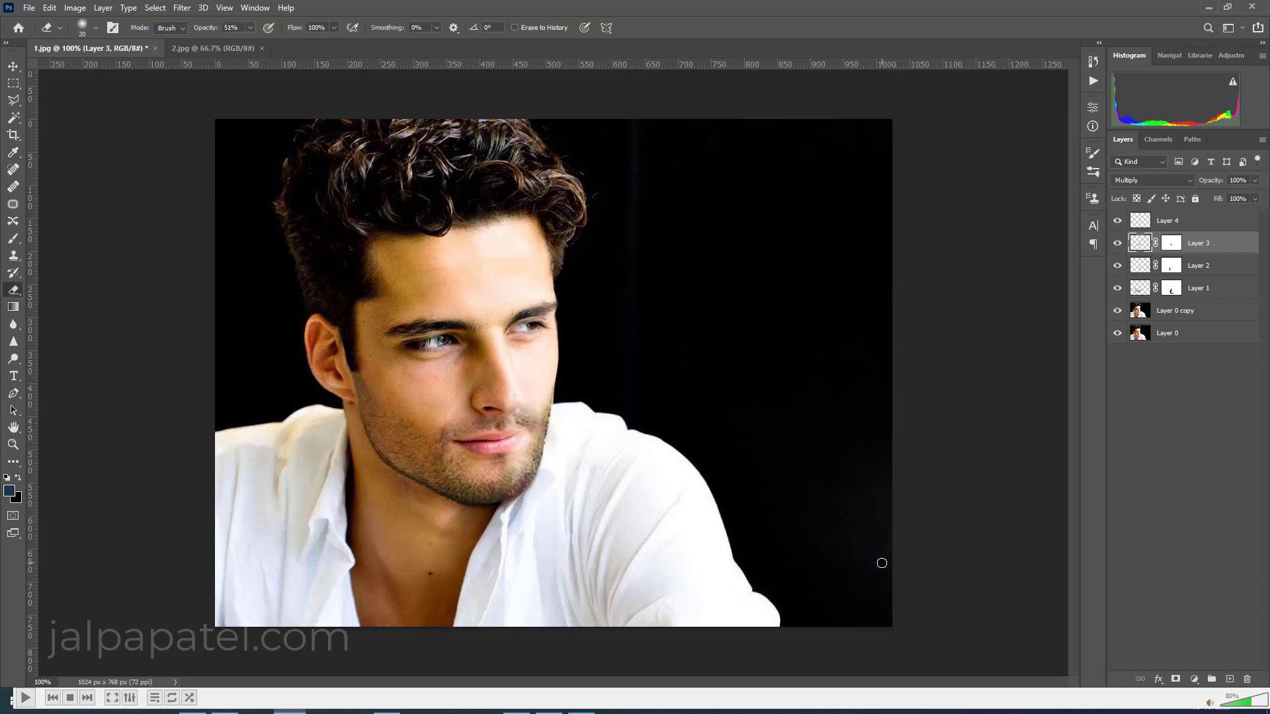
Step: Add a layer mask to Layer 4 and erase around the mouth at 100% strength, comparing the blend
{"action": "left_click", "coordinate": [1152, 225]}
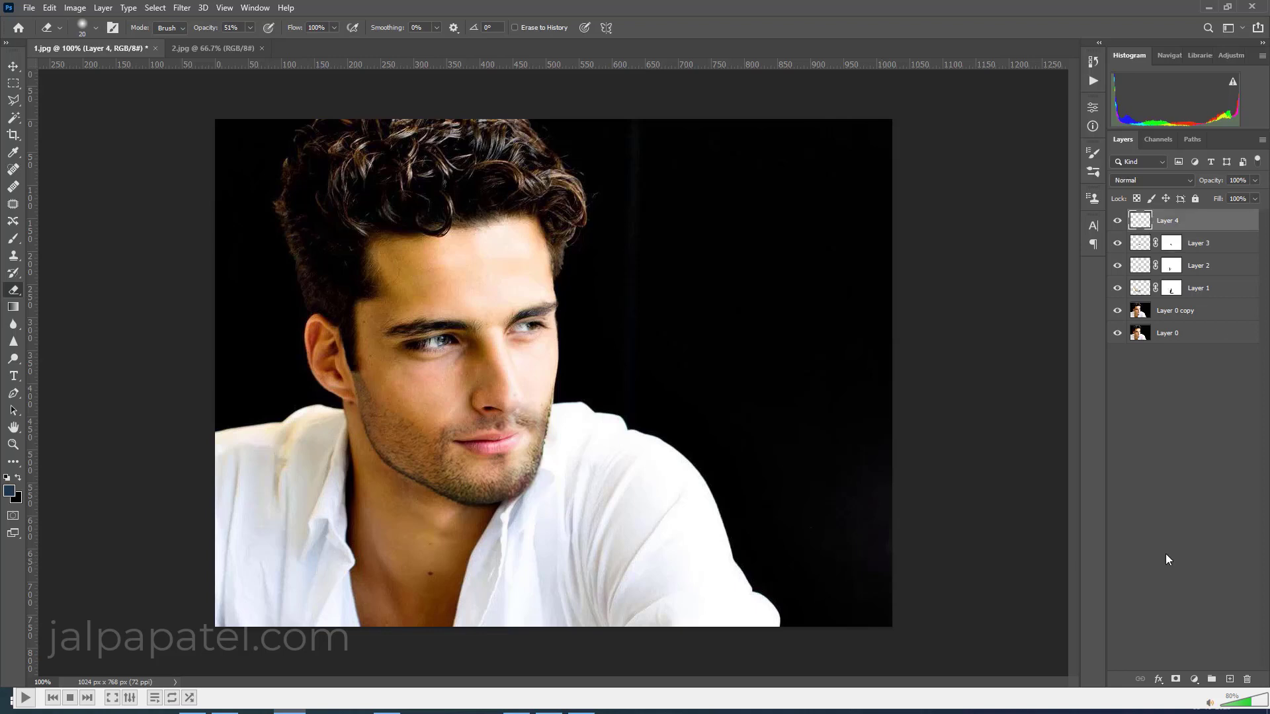
{"action": "left_click", "coordinate": [1177, 681]}
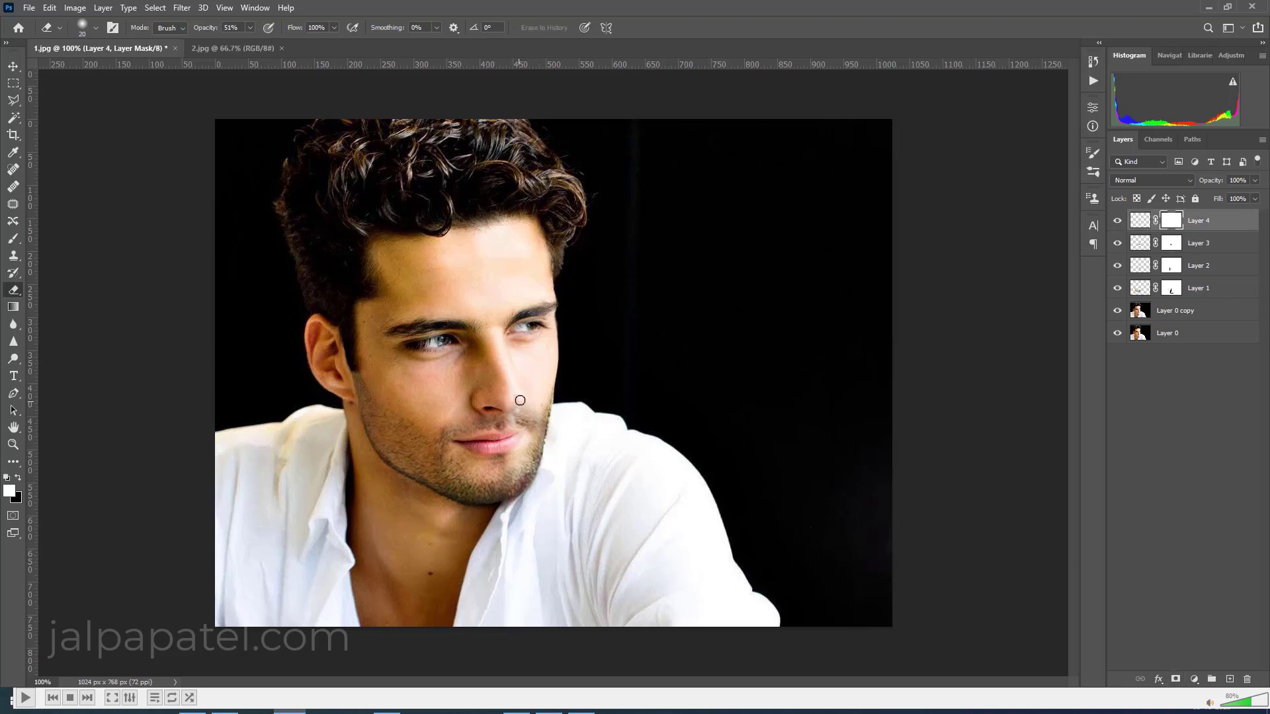
{"action": "left_click", "coordinate": [1117, 222]}
{"action": "left_click", "coordinate": [1117, 221]}
{"action": "left_click", "coordinate": [1117, 223]}
{"action": "left_click", "coordinate": [1117, 225]}
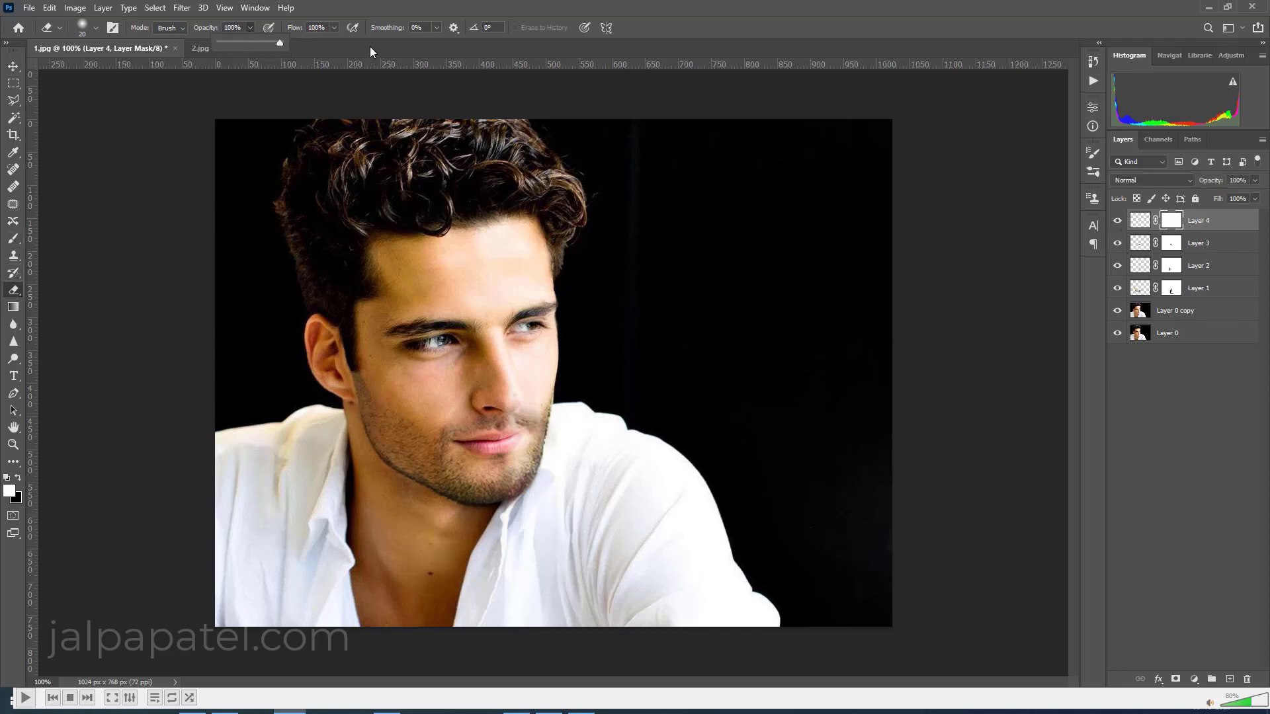
{"action": "key", "text": "0"}
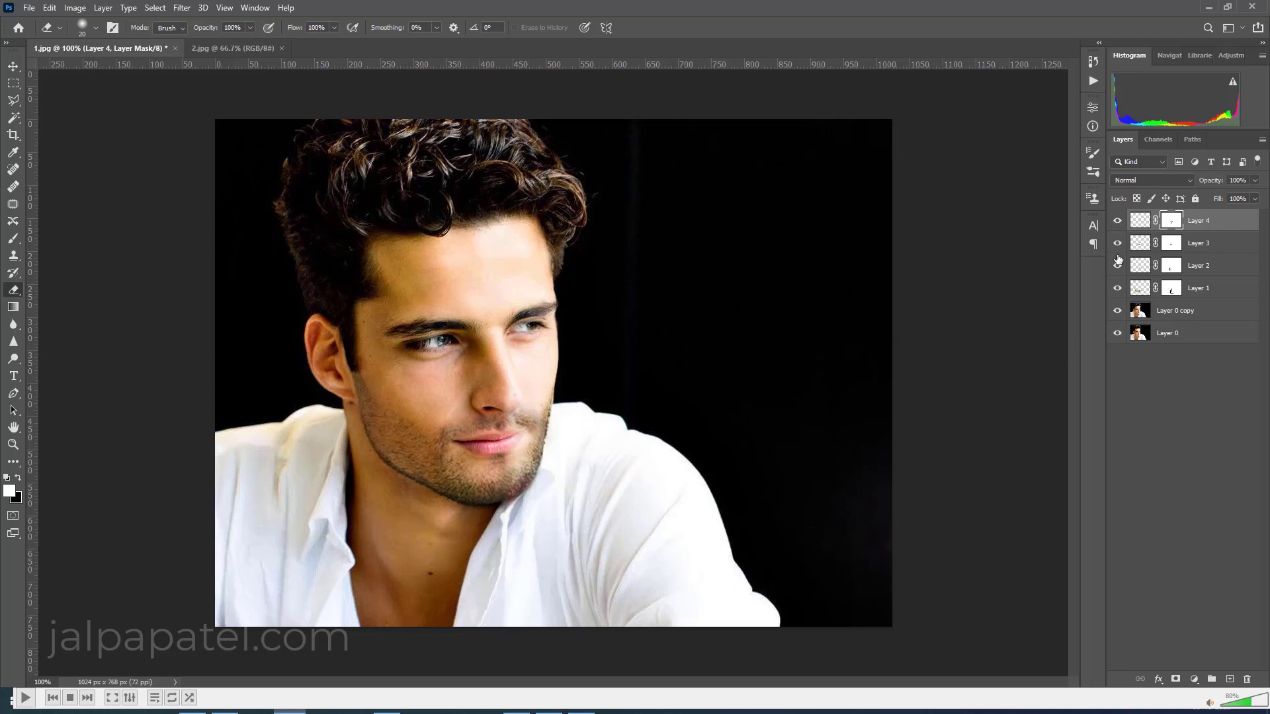
{"action": "left_click", "coordinate": [1117, 221]}
Step: Lower Layer 4's opacity to 76%
{"action": "left_click", "coordinate": [1255, 180]}
{"action": "left_click_drag", "start_coordinate": [1256, 195], "coordinate": [1247, 198]}
{"action": "left_click_drag", "start_coordinate": [1240, 197], "coordinate": [1241, 197]}
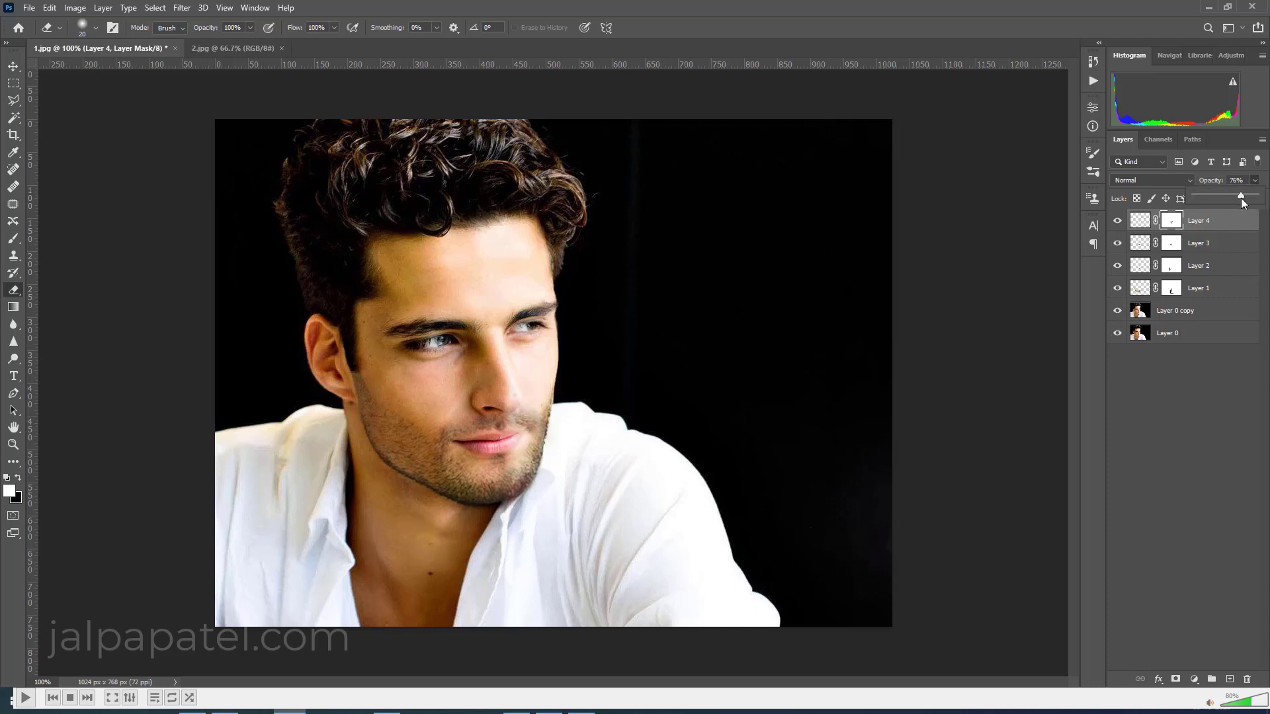
{"action": "left_click", "coordinate": [1117, 222]}
Step: Set the eraser to 47% strength and size 25, then target Layer 4's pixels
{"action": "key", "text": "bracketleft"}
{"action": "left_click", "coordinate": [250, 28]}
{"action": "left_click_drag", "start_coordinate": [258, 47], "coordinate": [221, 48]}
{"action": "key", "text": "bracketright"}
{"action": "key", "text": "bracketright"}
{"action": "key", "text": "bracketright"}
{"action": "left_click", "coordinate": [1234, 220]}
{"action": "key", "text": "ctrl+t"}
Step: Warp the Layer 4 patch to follow the curve of the lips and commit it
{"action": "right_click", "coordinate": [525, 428]}
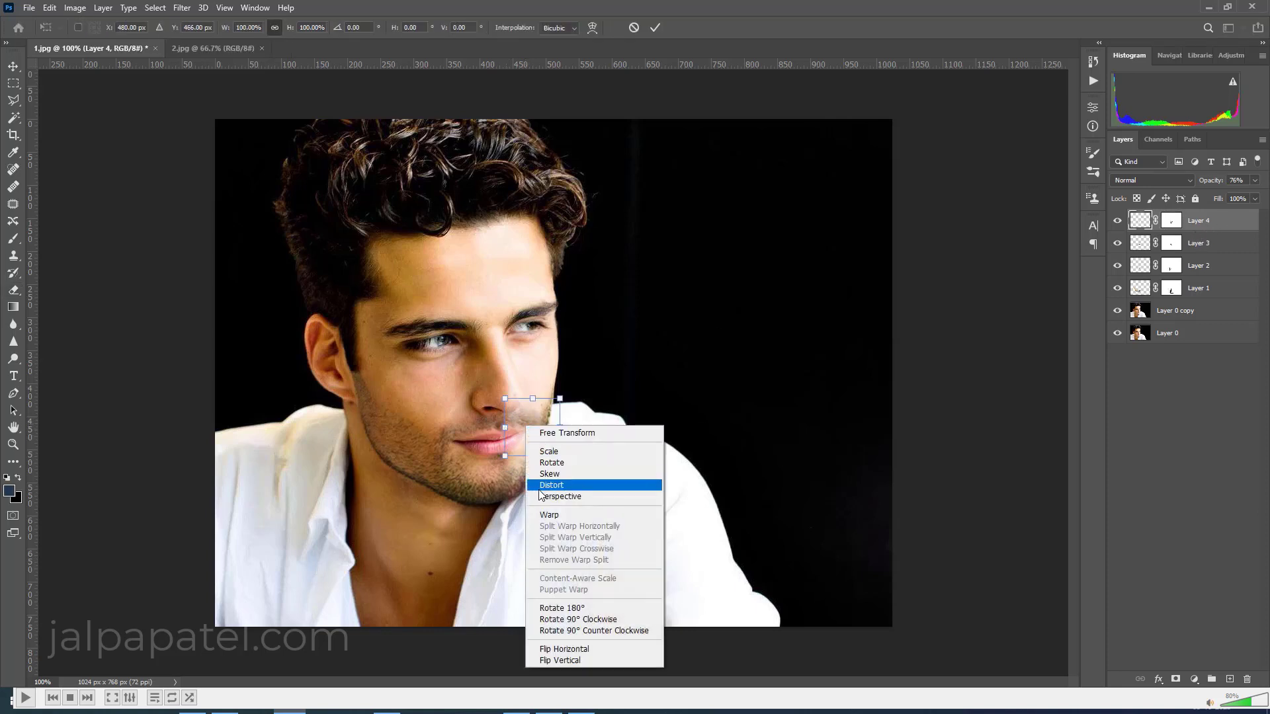
{"action": "left_click", "coordinate": [556, 515]}
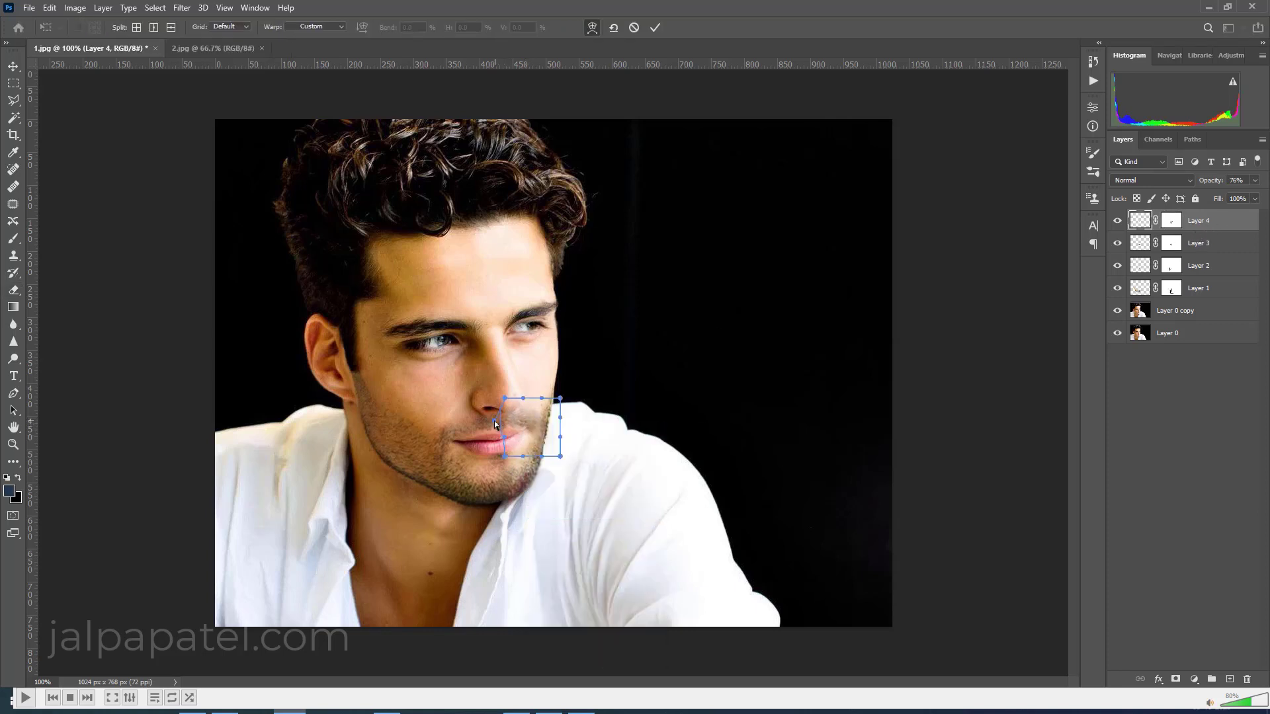
{"action": "left_click_drag", "start_coordinate": [494, 421], "coordinate": [496, 440]}
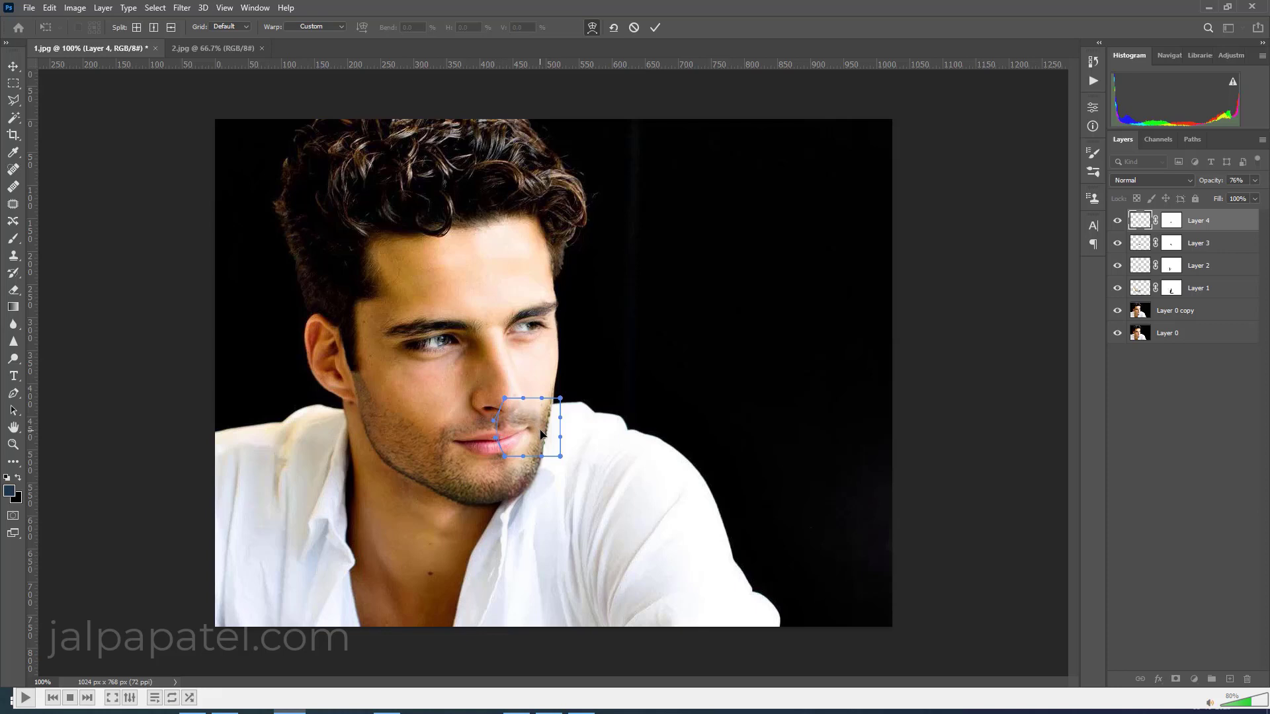
{"action": "key", "text": "Return"}
{"action": "key", "text": "e"}
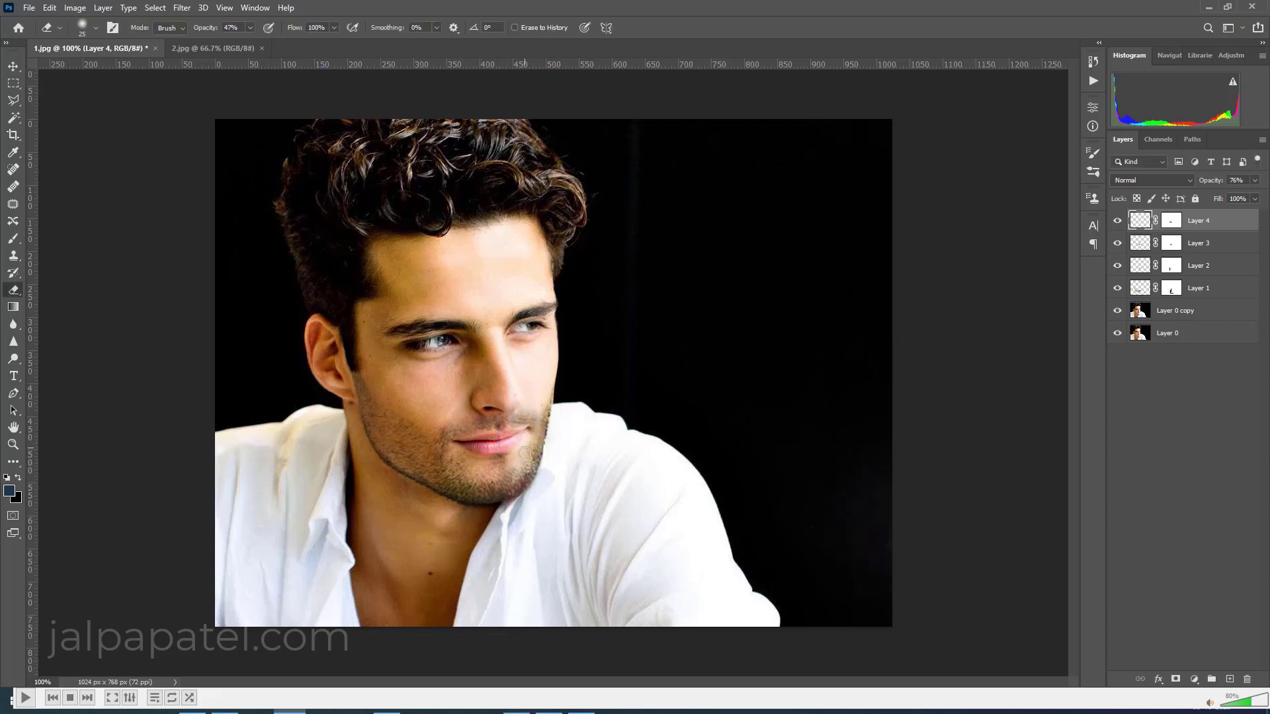
Step: Toggle Layers 3 and 4 to compare the lips, then make Layer 3's pixels active
{"action": "left_click", "coordinate": [1118, 220]}
{"action": "left_click", "coordinate": [1118, 220]}
{"action": "left_click", "coordinate": [1118, 244]}
{"action": "left_click", "coordinate": [1172, 244]}
{"action": "left_click", "coordinate": [1118, 221]}
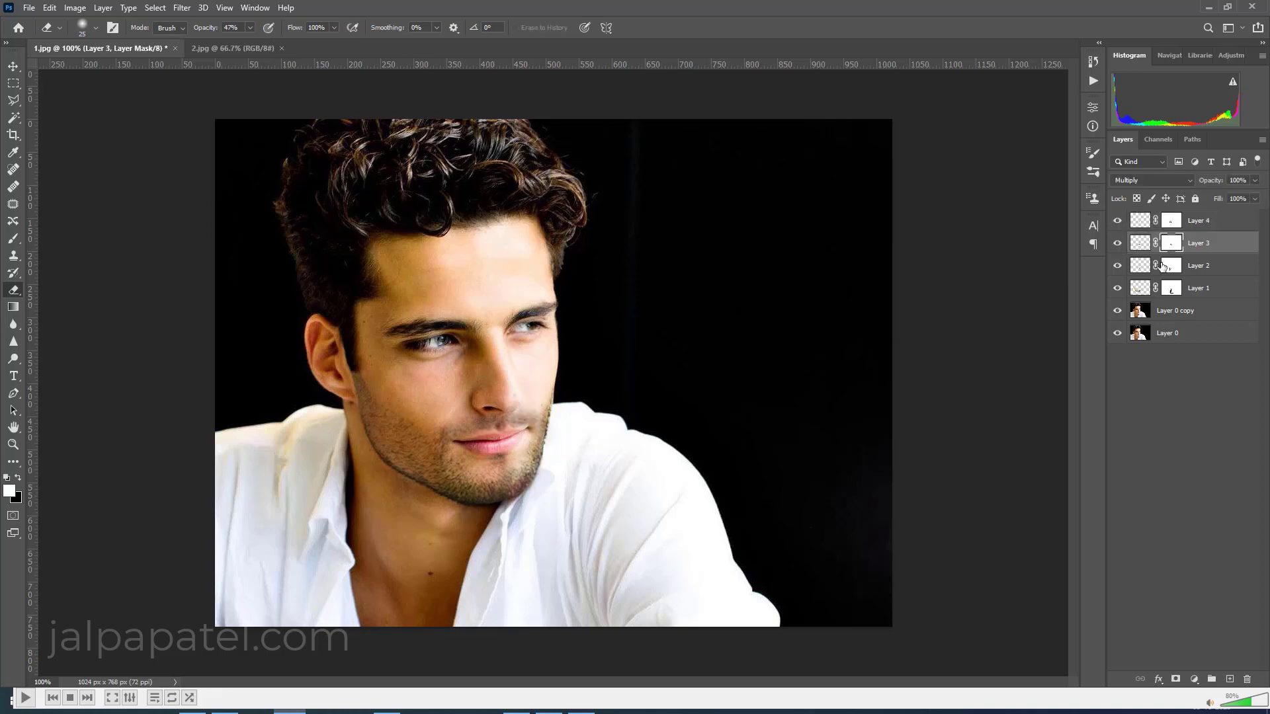
{"action": "left_click", "coordinate": [1139, 242]}
{"action": "key", "text": "ctrl+minus"}
{"action": "key", "text": "ctrl+minus"}
{"action": "key", "text": "ctrl+plus"}
Step: Brighten Layer 3's midtones with a Curves adjustment
{"action": "key", "text": "ctrl+plus"}
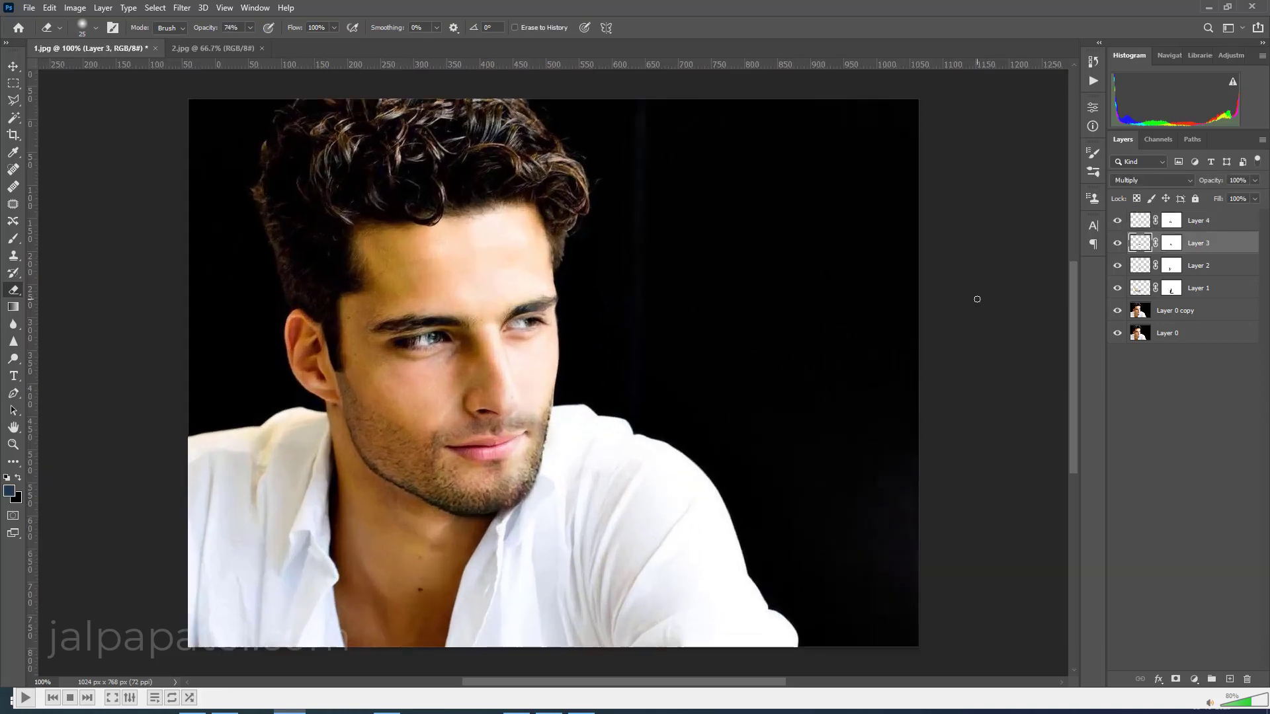
{"action": "key", "text": "ctrl+plus"}
{"action": "key", "text": "7"}
{"action": "key", "text": "4"}
{"action": "key", "text": "ctrl+minus"}
{"action": "key", "text": "ctrl+minus"}
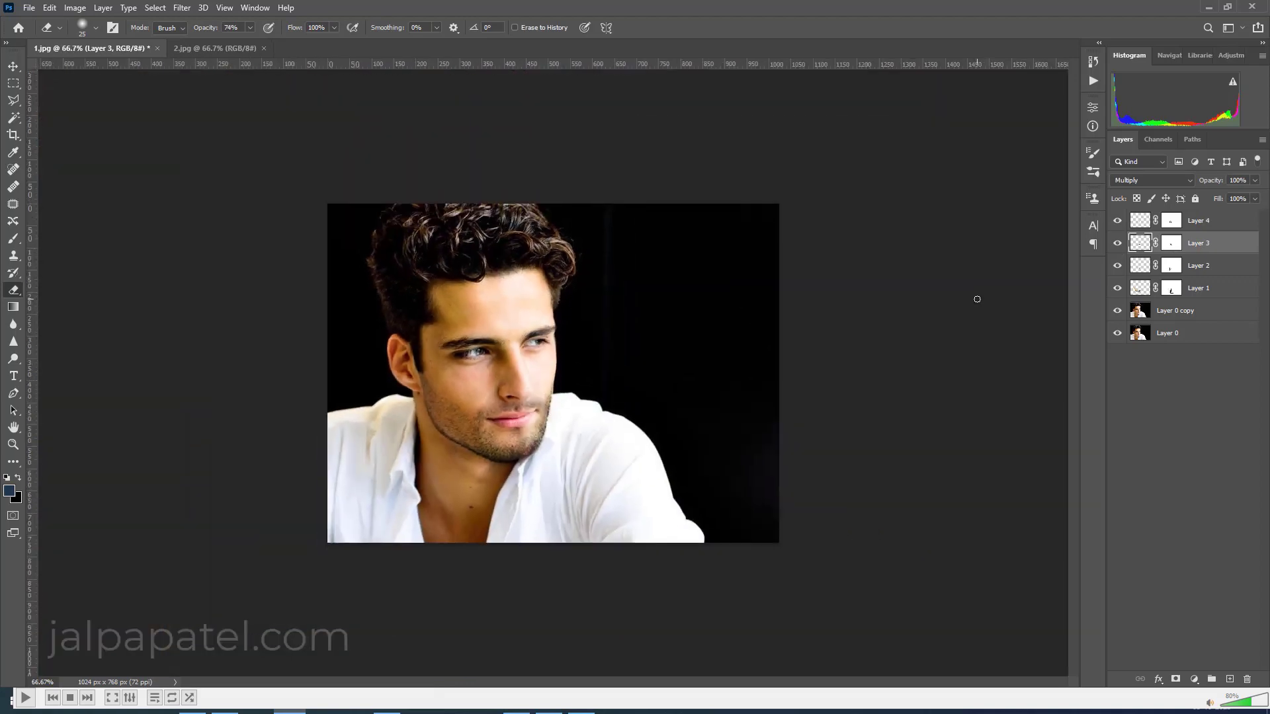
{"action": "left_click", "coordinate": [1117, 243]}
{"action": "key", "text": "ctrl+m"}
{"action": "left_click_drag", "start_coordinate": [865, 422], "coordinate": [865, 410]}
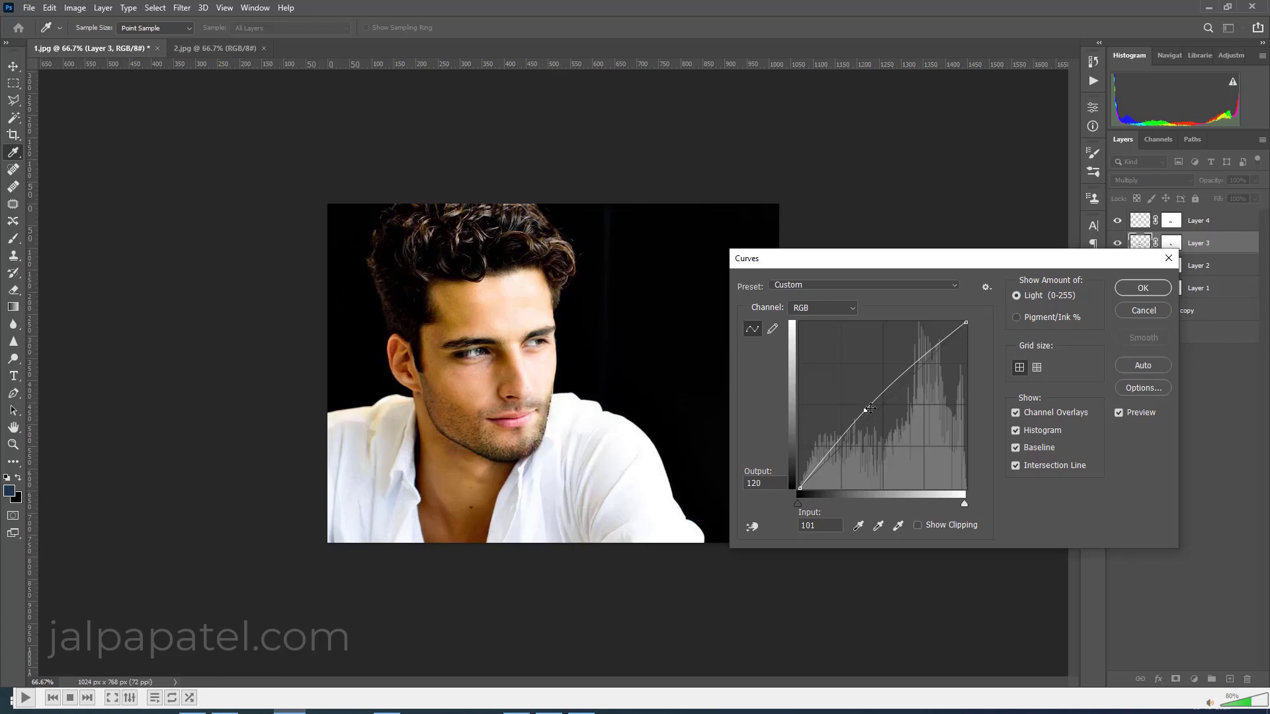
{"action": "left_click", "coordinate": [1143, 288]}
Step: Brighten Layer 1's jaw beard with Curves, lifting input 93 to output 112
{"action": "left_click", "coordinate": [1142, 269]}
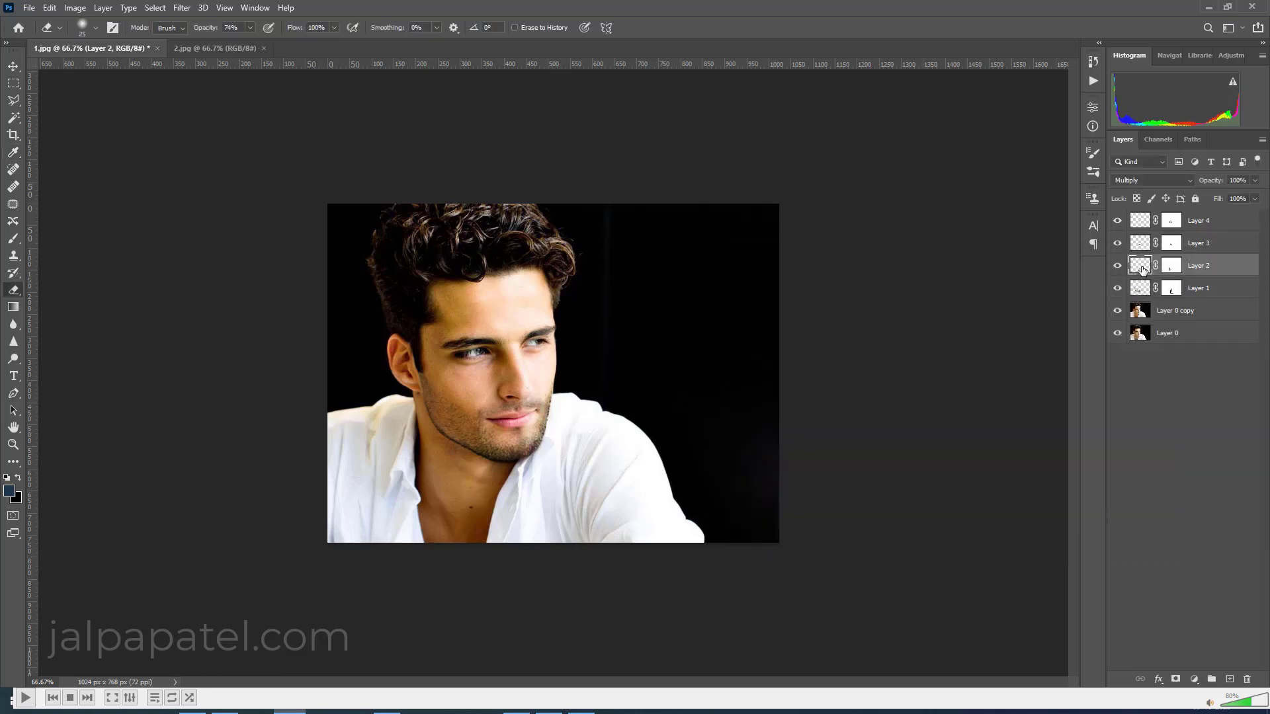
{"action": "left_click", "coordinate": [1142, 291]}
{"action": "key", "text": "ctrl+m"}
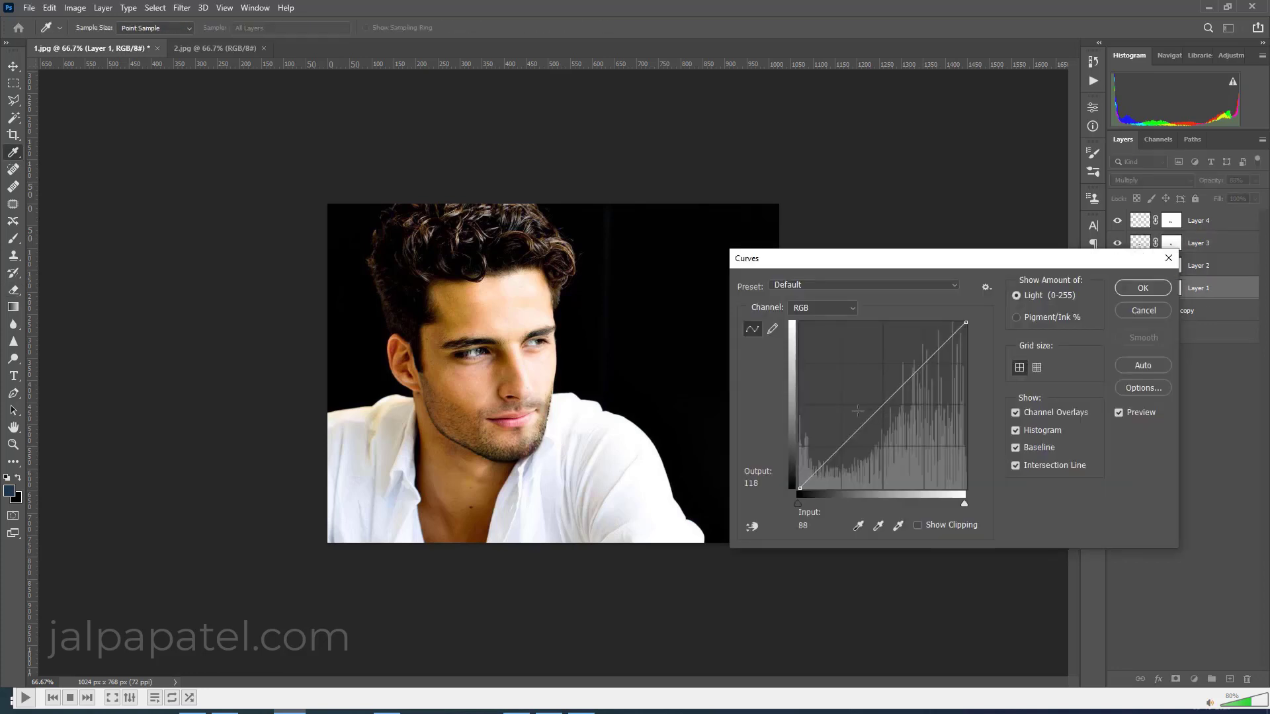
{"action": "left_click_drag", "start_coordinate": [866, 410], "coordinate": [860, 415]}
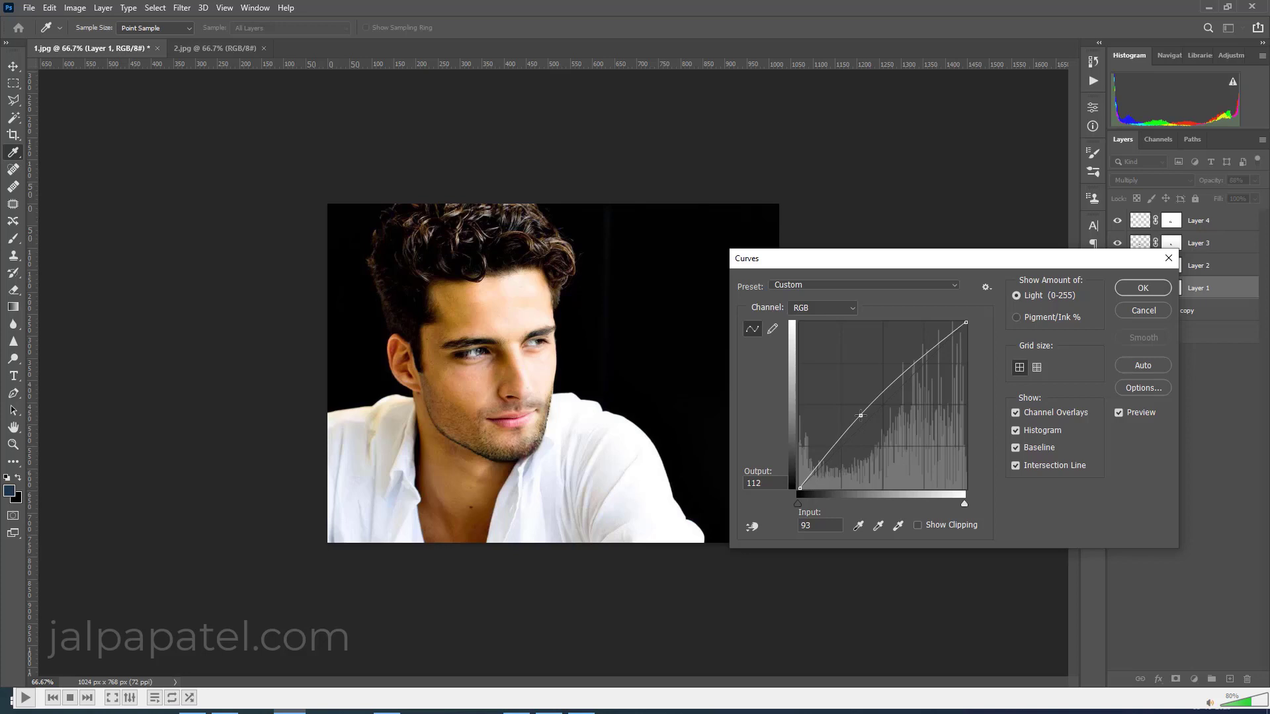
{"action": "left_click", "coordinate": [1143, 288]}
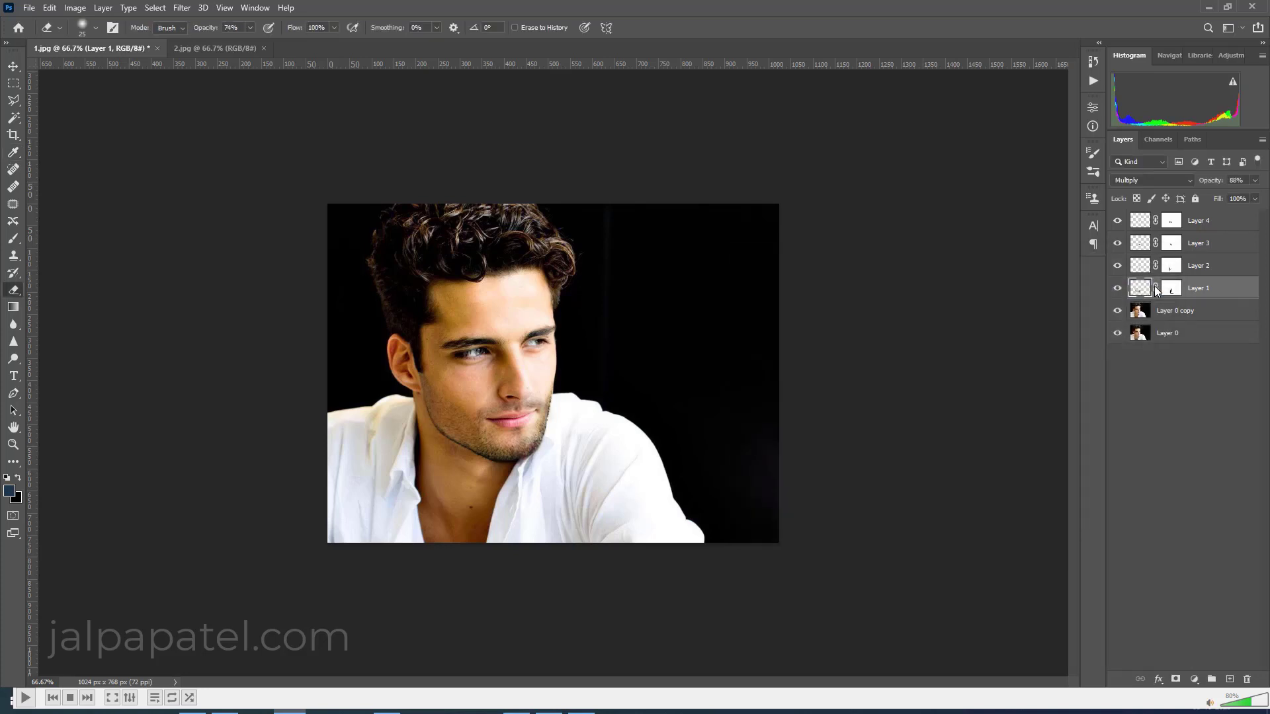
{"action": "left_click", "coordinate": [1117, 289]}
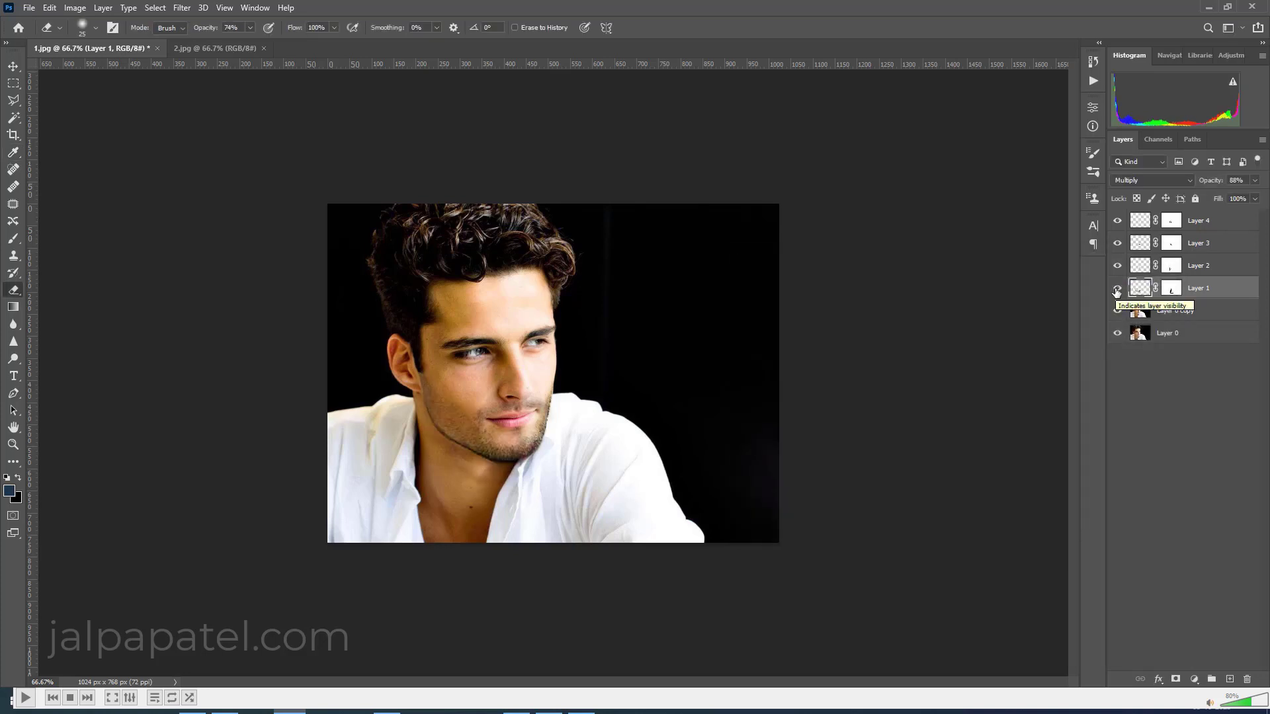
{"action": "key", "text": "ctrl+minus"}
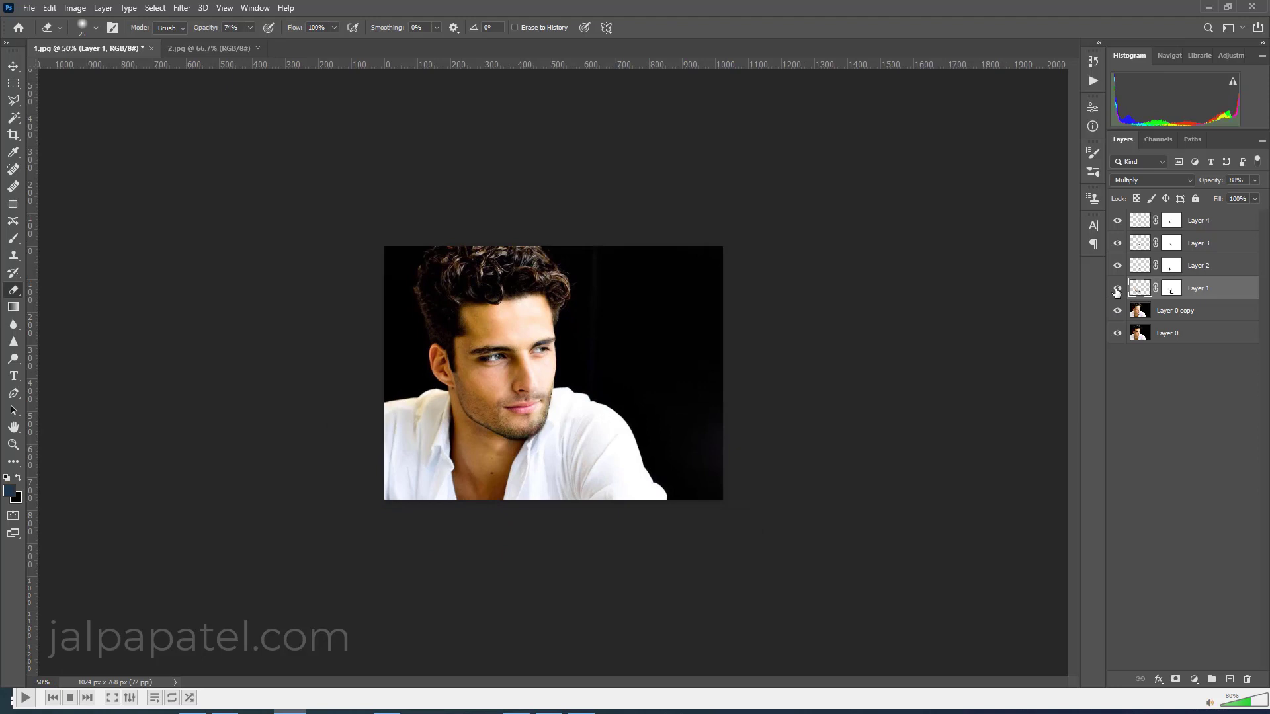
Step: Group Layers 1–4 and Layer 0 copy into Group 1
{"action": "left_click", "coordinate": [1234, 220]}
{"action": "left_click", "coordinate": [1216, 311], "text": "shift"}
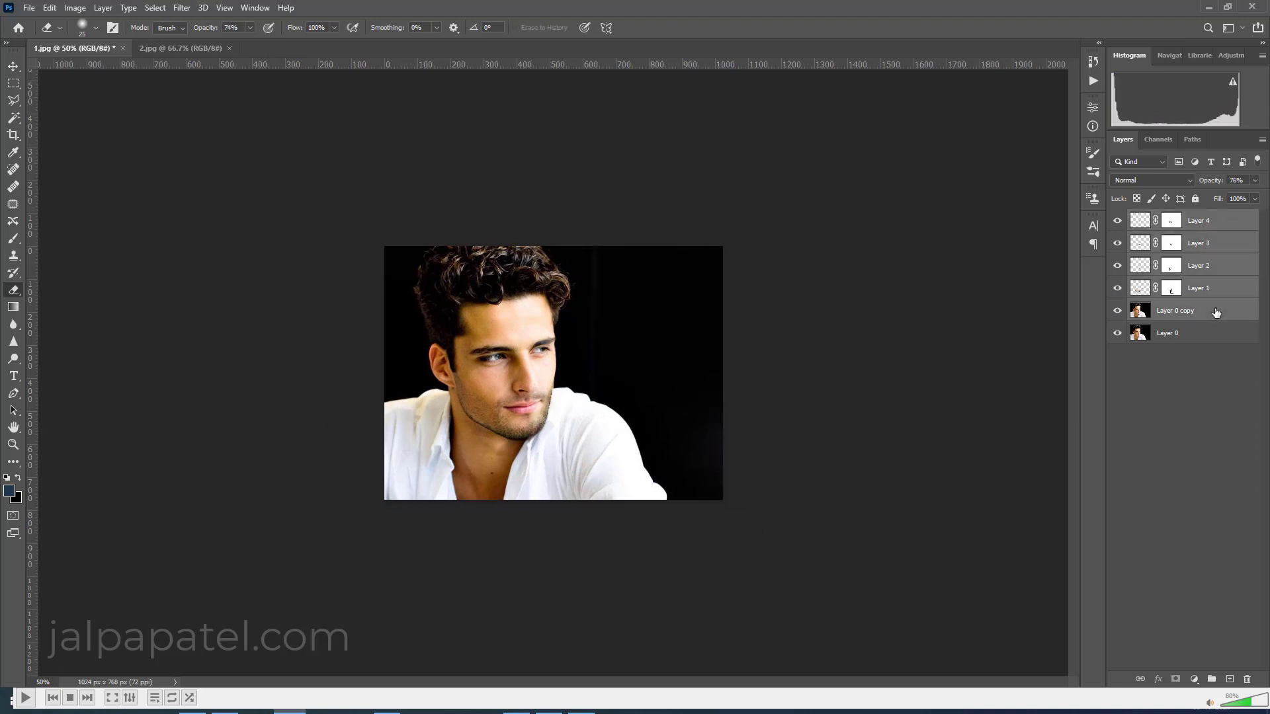
{"action": "right_click", "coordinate": [1221, 311]}
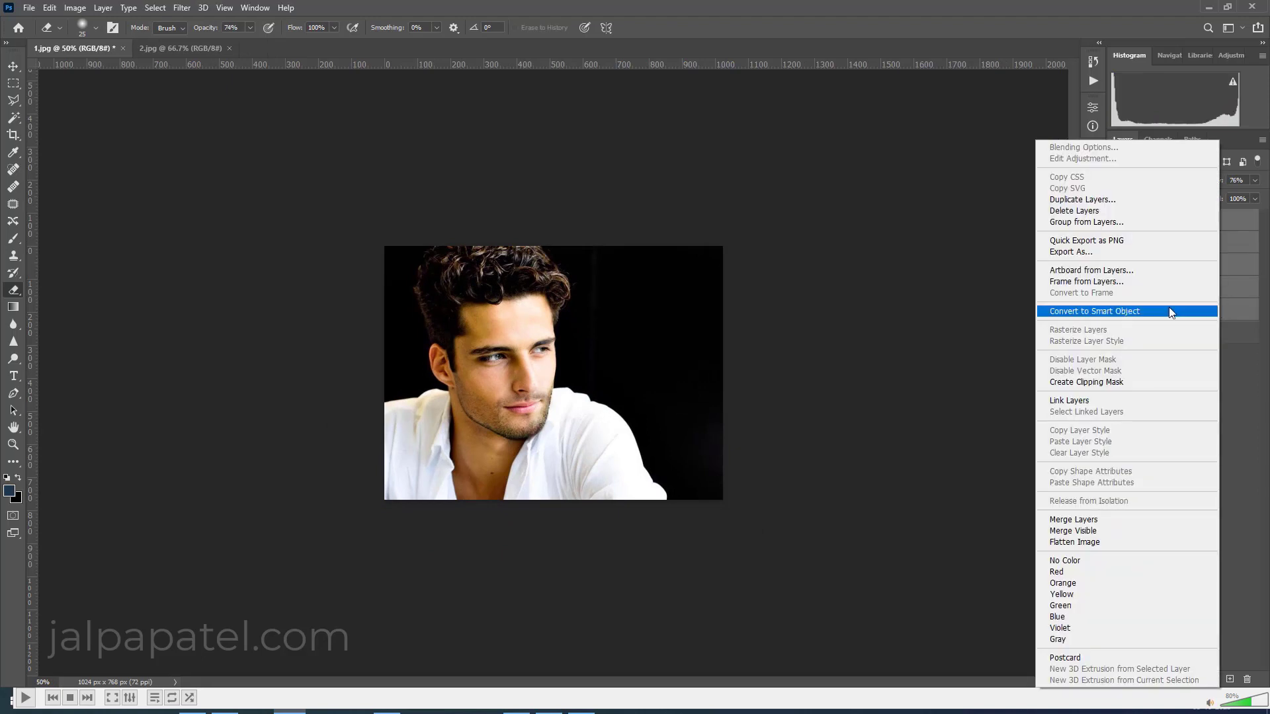
{"action": "left_click", "coordinate": [1074, 222]}
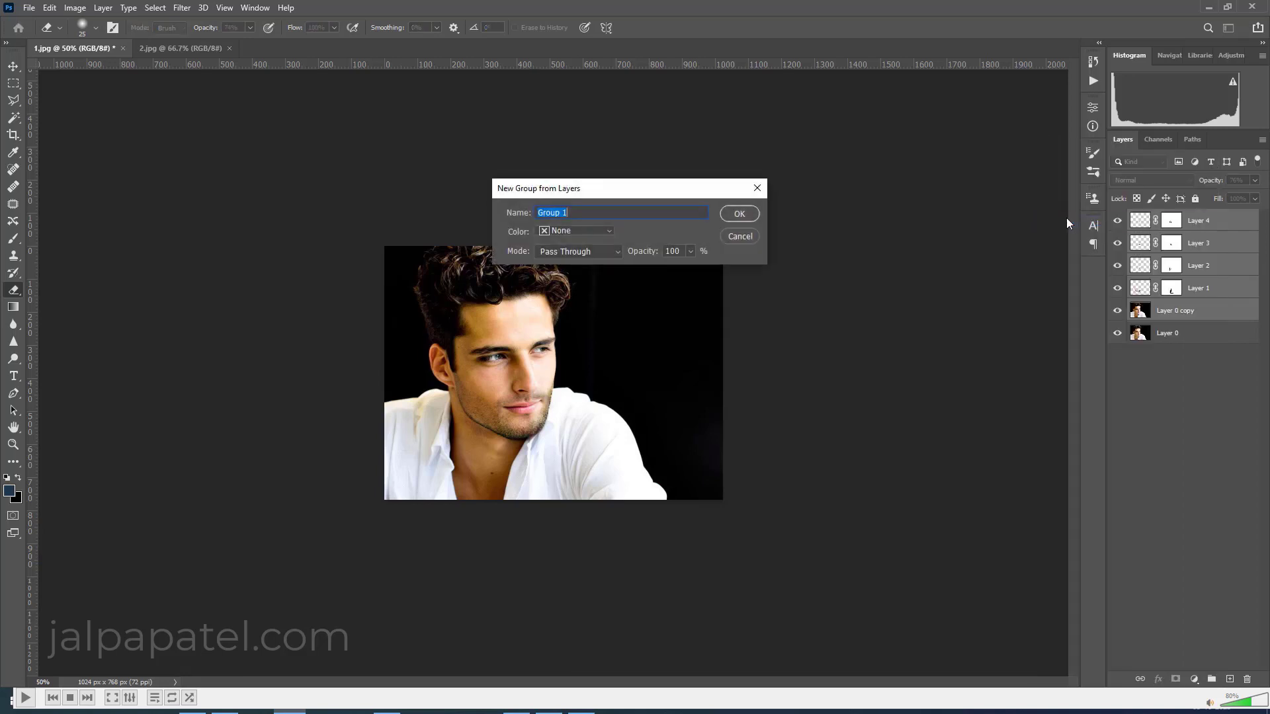
{"action": "left_click", "coordinate": [733, 214]}
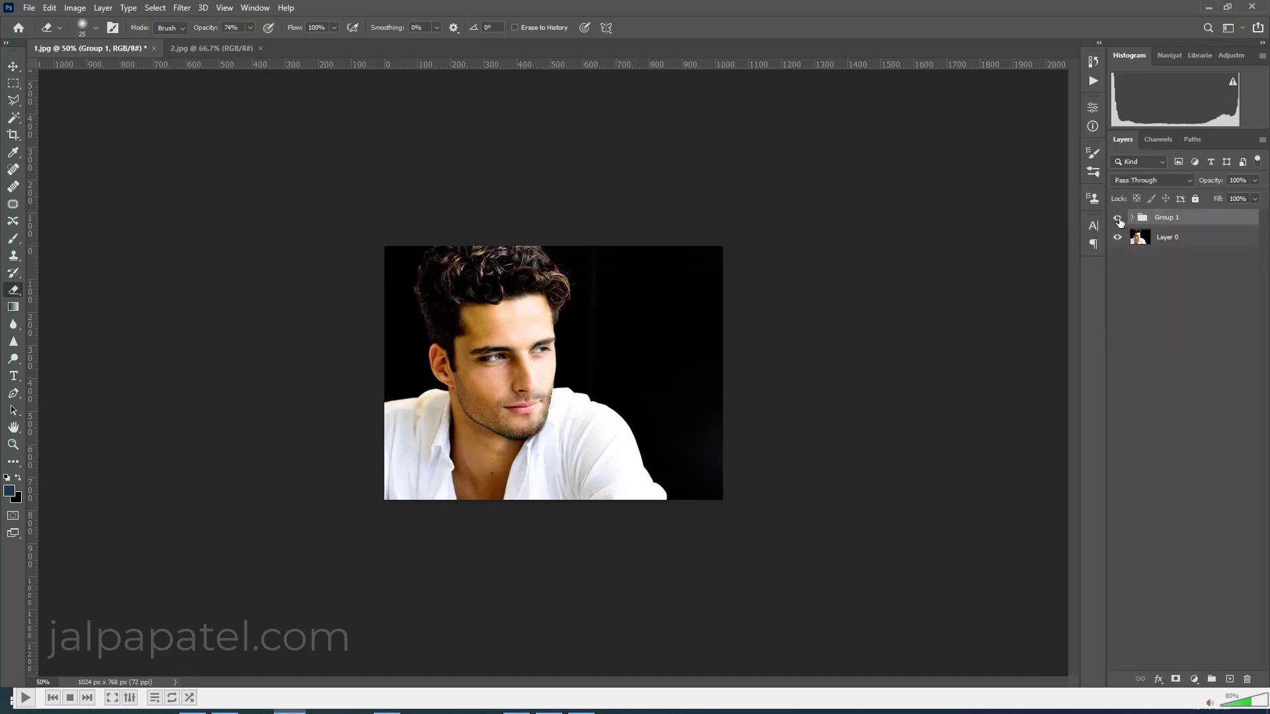
Step: At 100% zoom, toggle Group 1 to compare the retouched face with the original
{"action": "key", "text": "ctrl+1"}
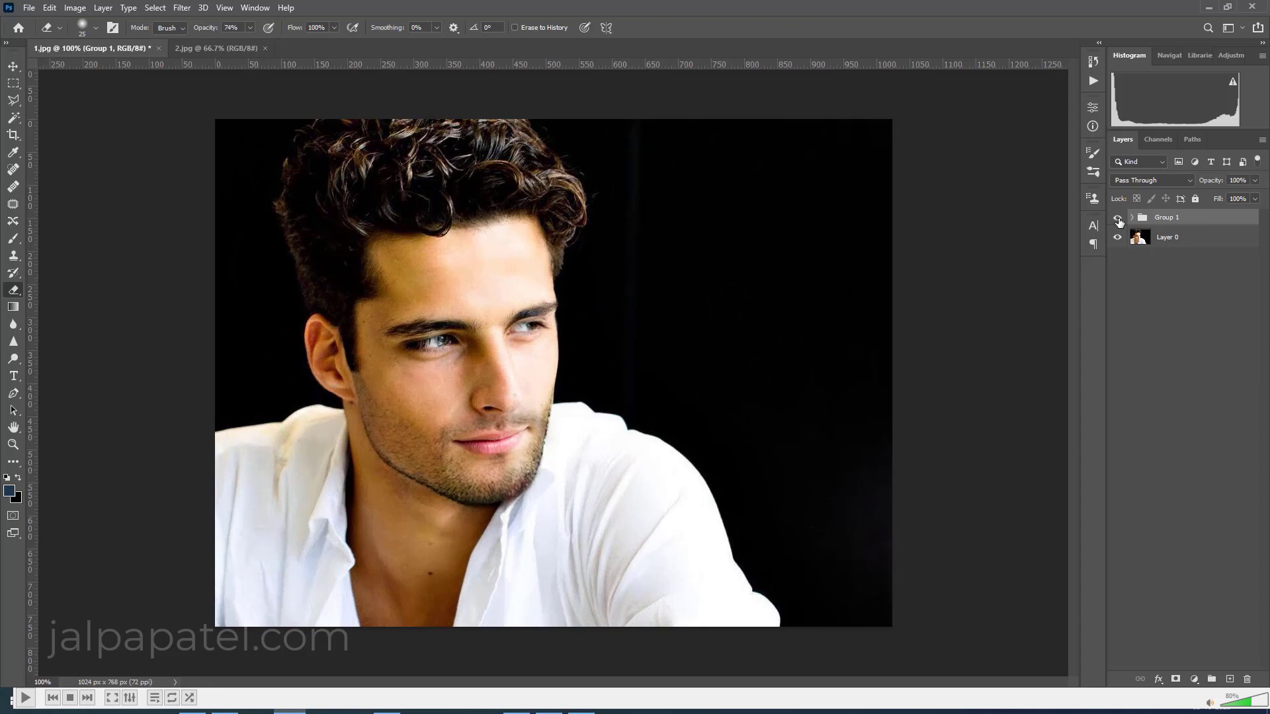
{"action": "left_click", "coordinate": [1118, 219]}
{"action": "left_click", "coordinate": [1118, 219]}
{"action": "left_click", "coordinate": [1118, 219]}
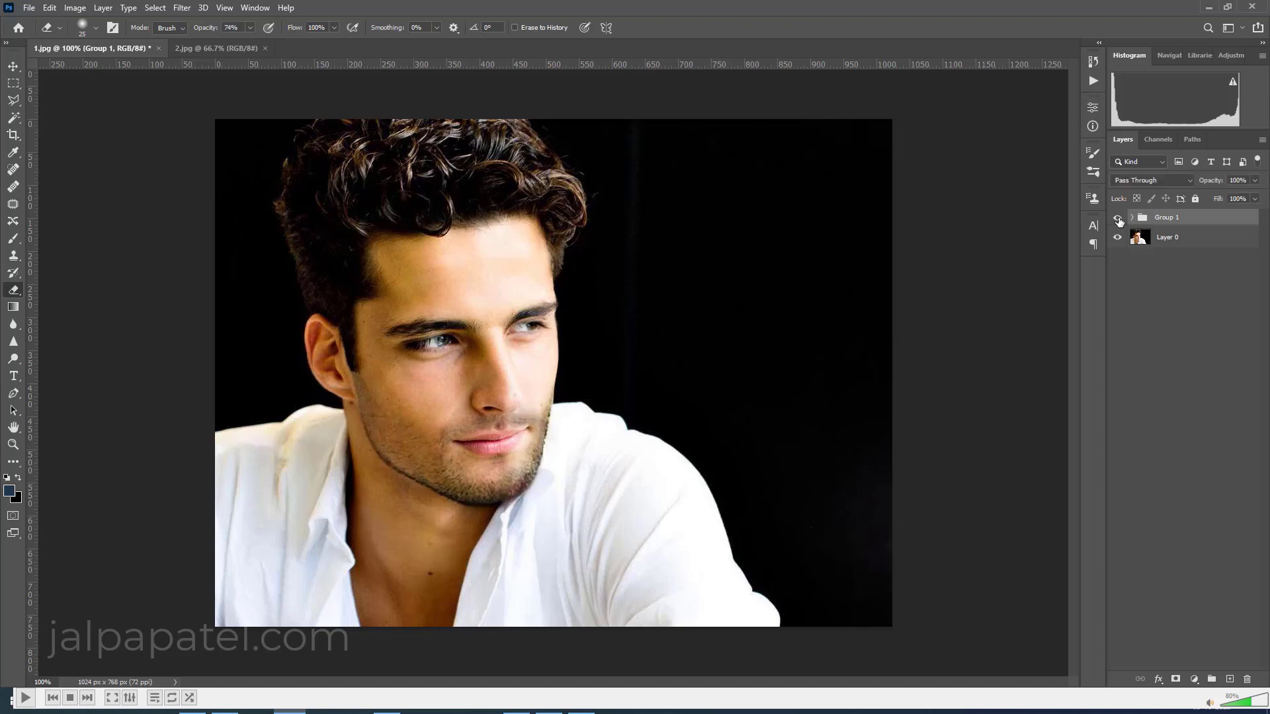
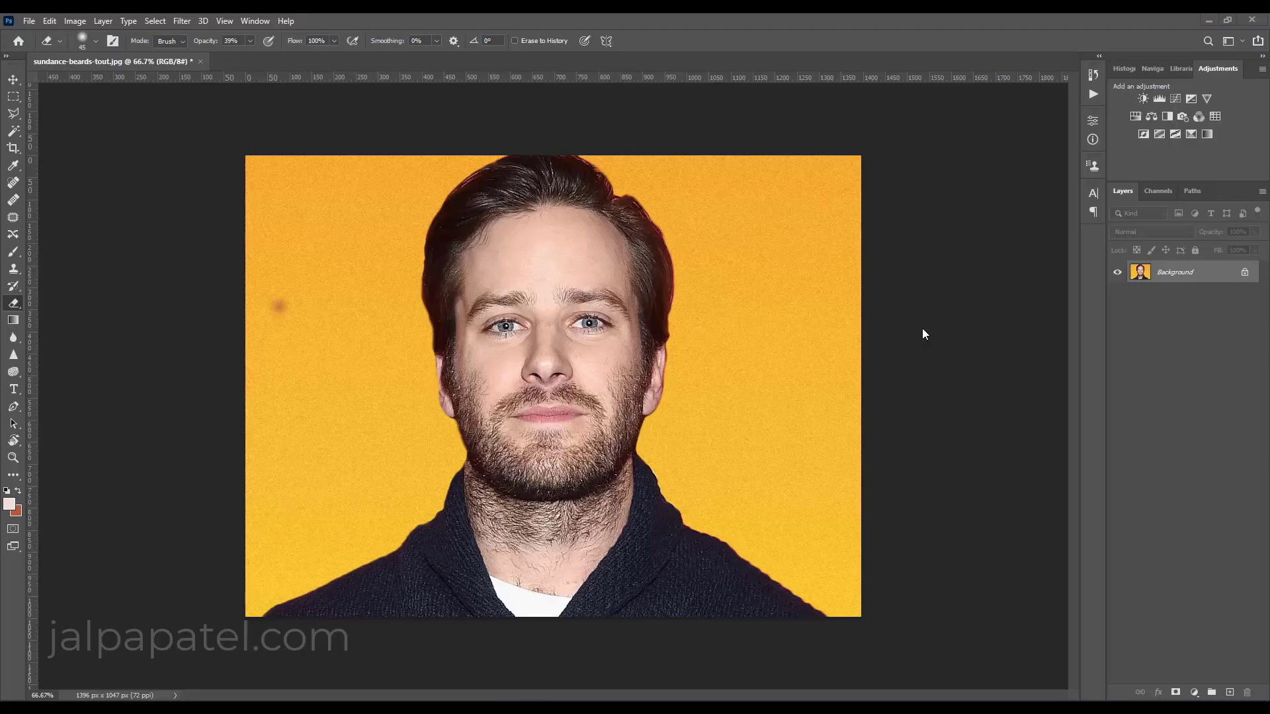
Step: Unlock the Background, duplicate it, and add a new empty layer above the copy
{"action": "left_click", "coordinate": [1245, 273]}
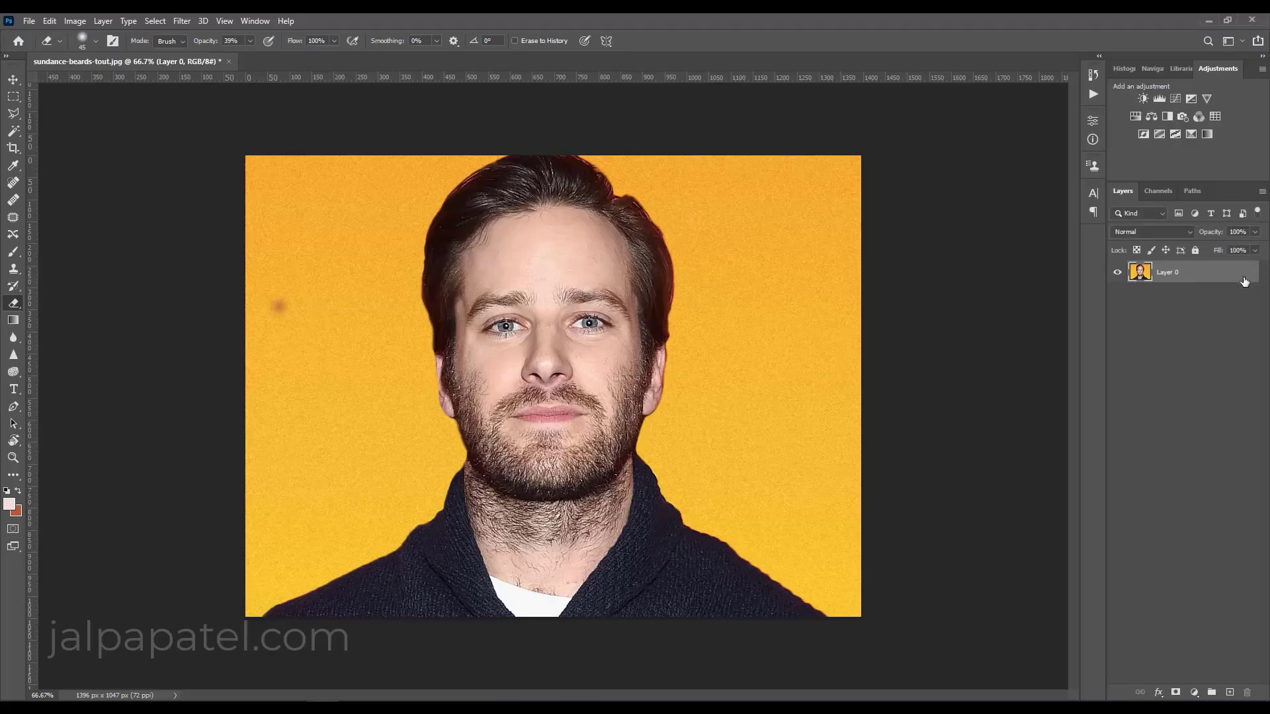
{"action": "left_click_drag", "start_coordinate": [1244, 281], "coordinate": [1228, 693]}
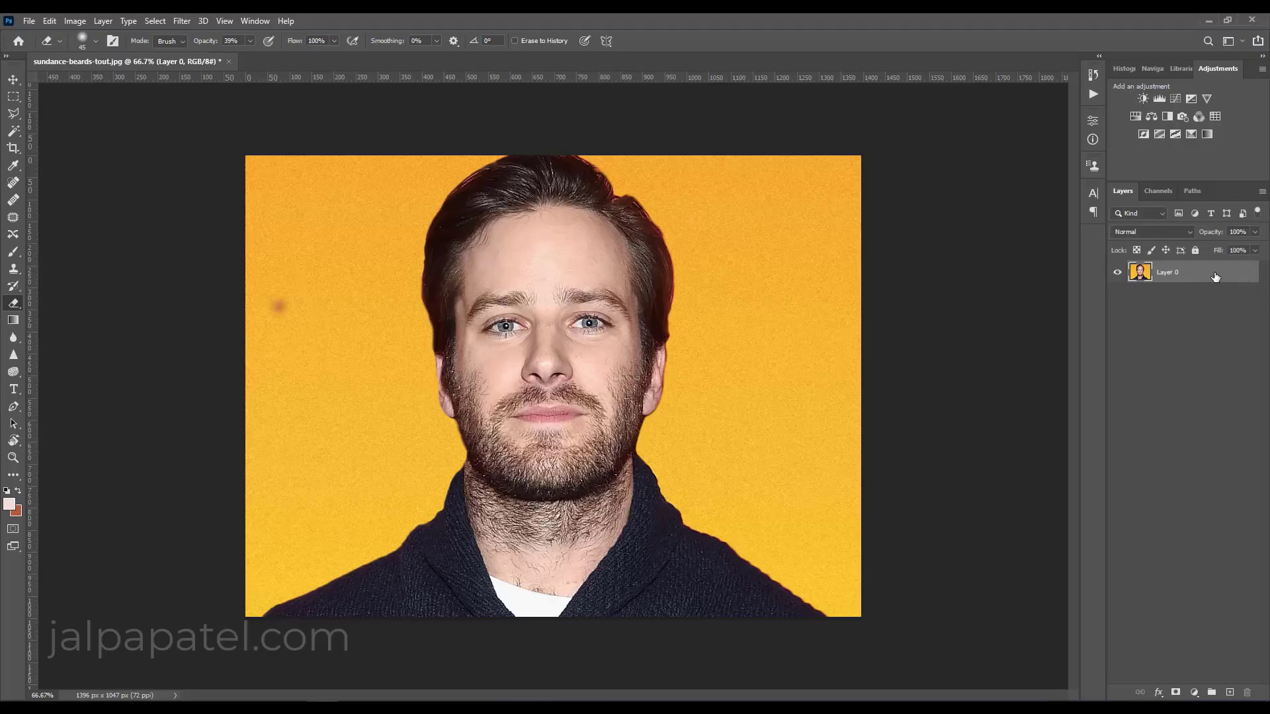
{"action": "left_click", "coordinate": [1229, 693]}
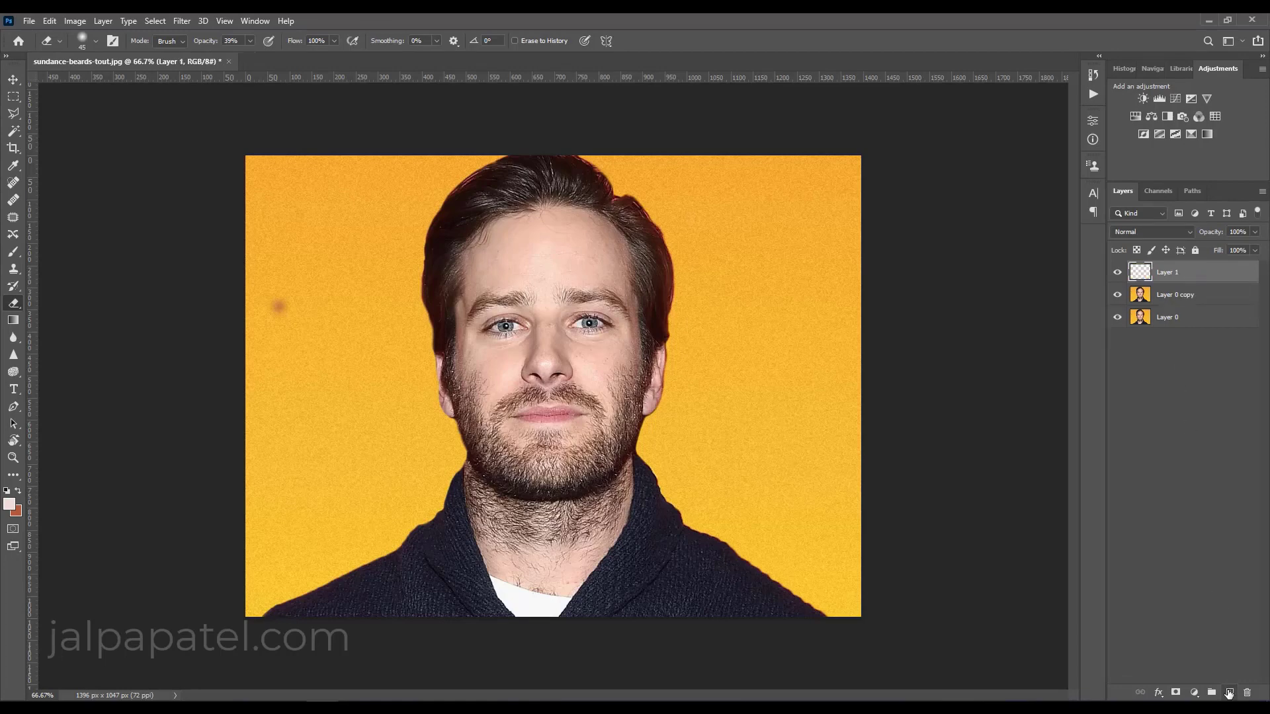
Step: Sample the right cheek's skin tone as the foreground colour
{"action": "left_click", "coordinate": [10, 504]}
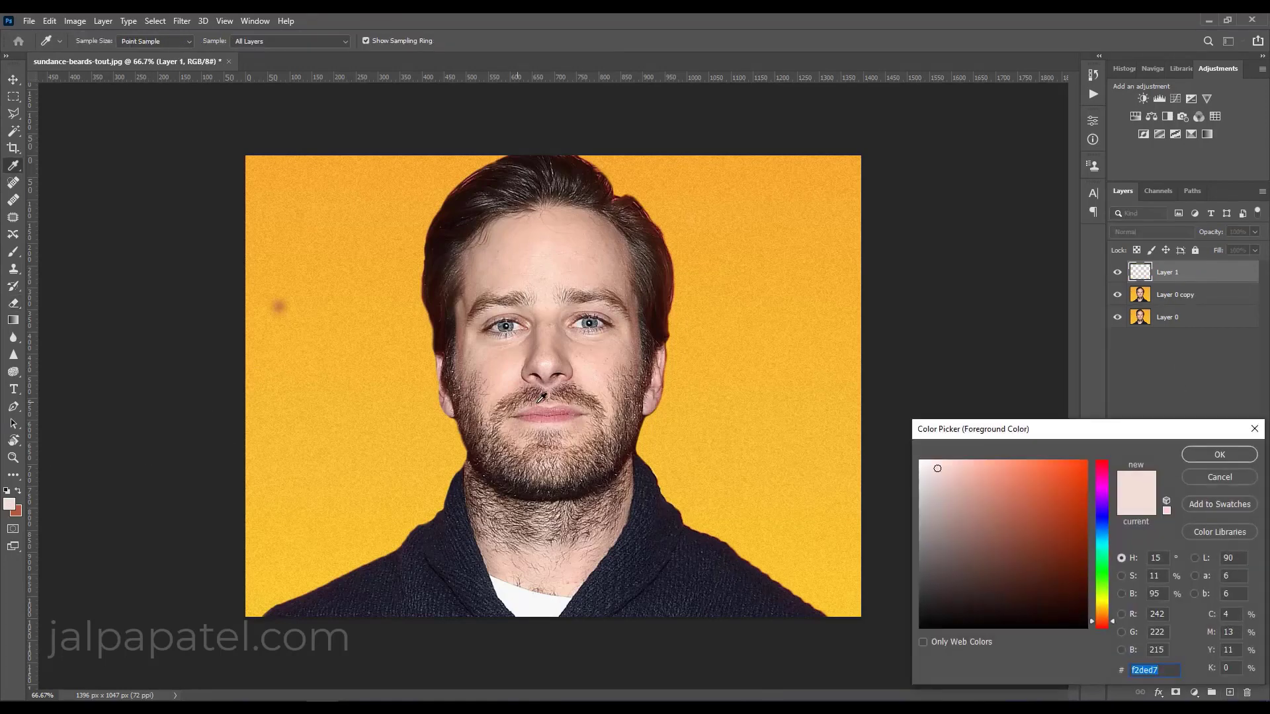
{"action": "left_click", "coordinate": [602, 370]}
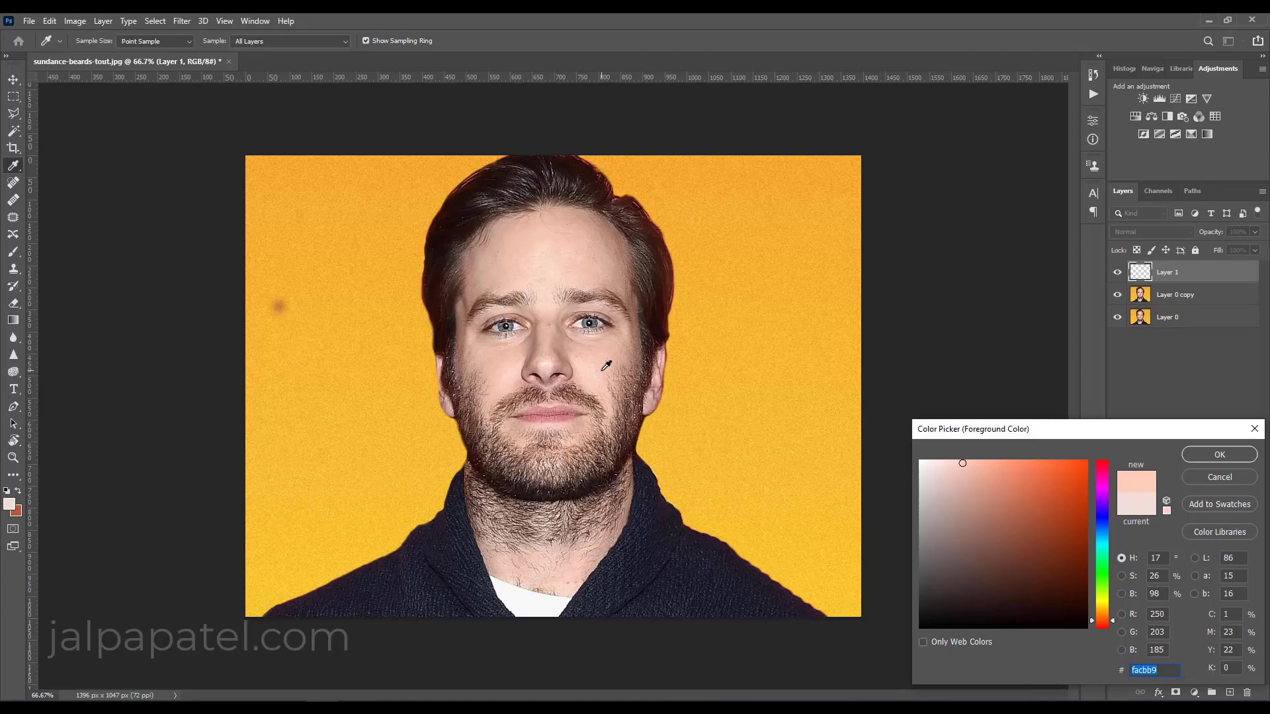
{"action": "left_click", "coordinate": [1250, 456]}
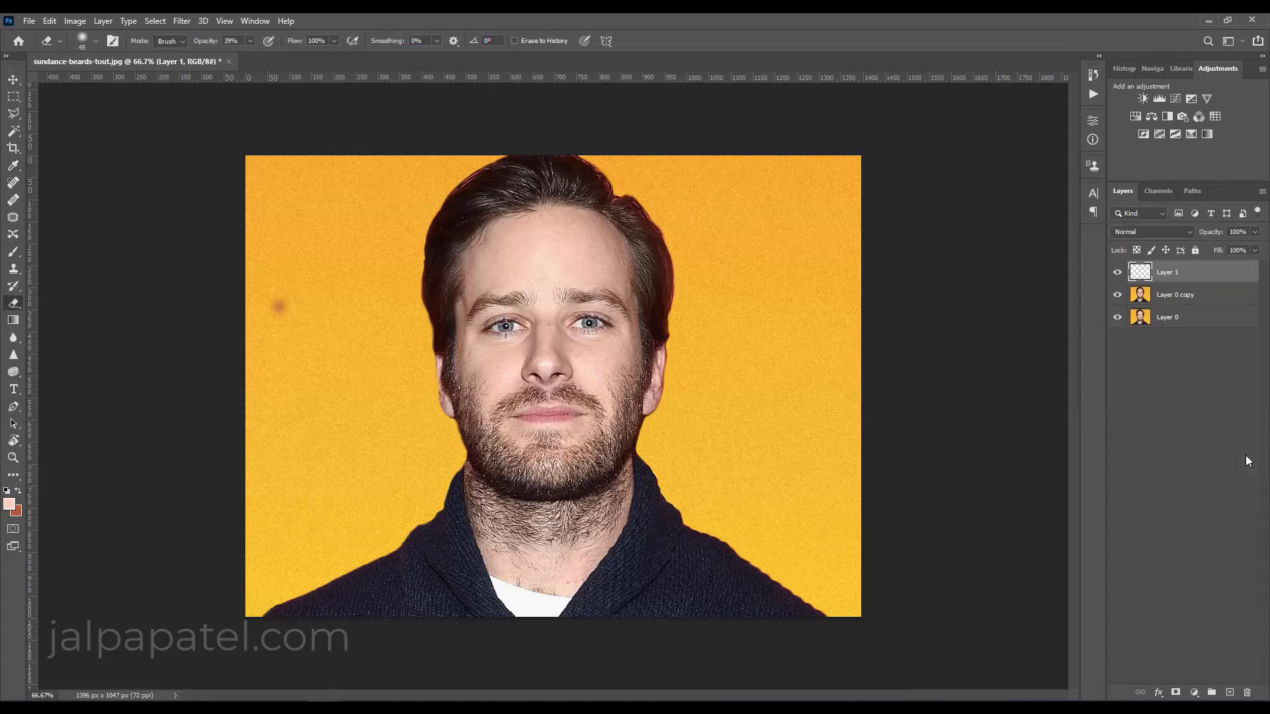
Step: Set Eraser opacity to 100% and set the new layer's blend mode to Soft Light
{"action": "left_click", "coordinate": [250, 41]}
{"action": "left_click_drag", "start_coordinate": [262, 56], "coordinate": [287, 55]}
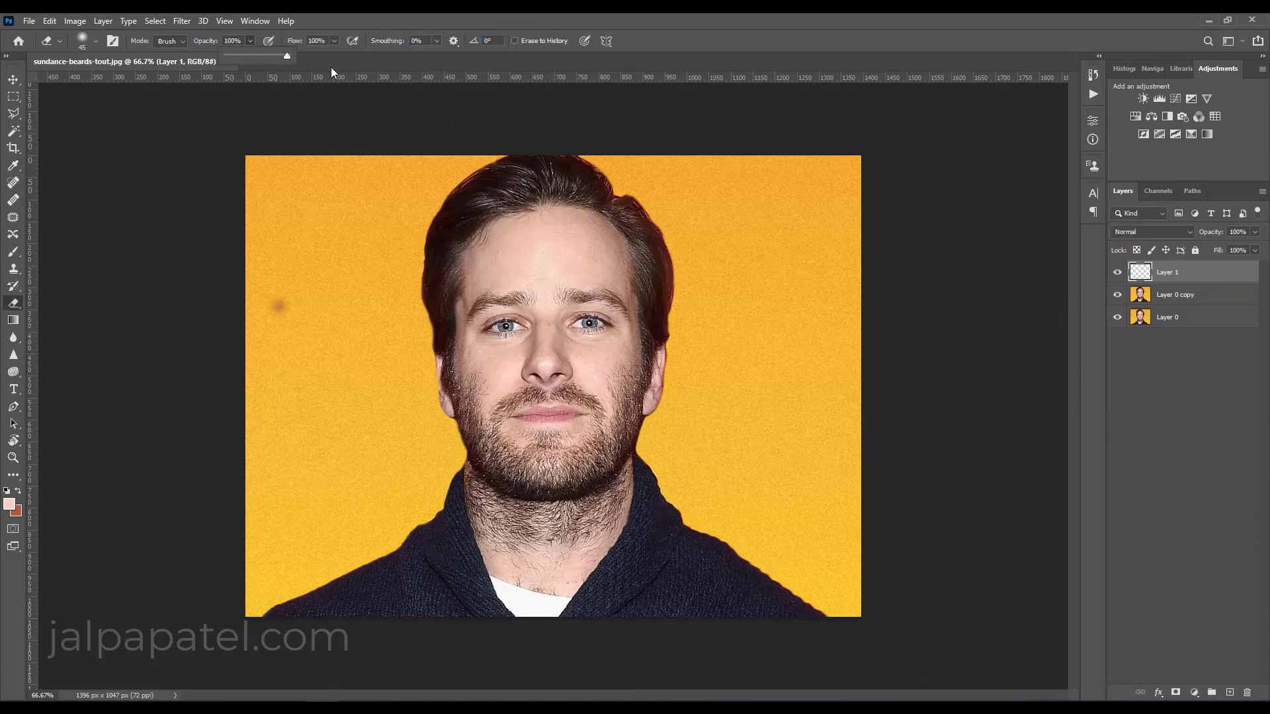
{"action": "left_click", "coordinate": [1160, 232]}
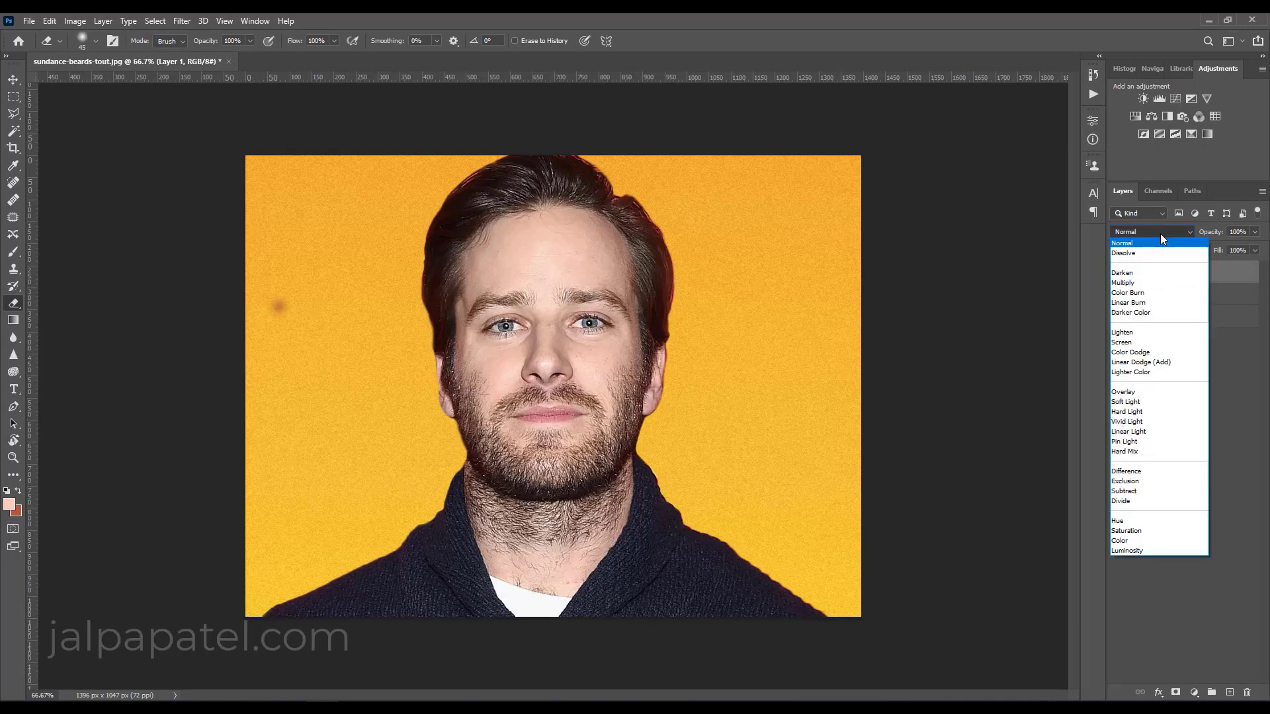
{"action": "left_click", "coordinate": [1144, 410]}
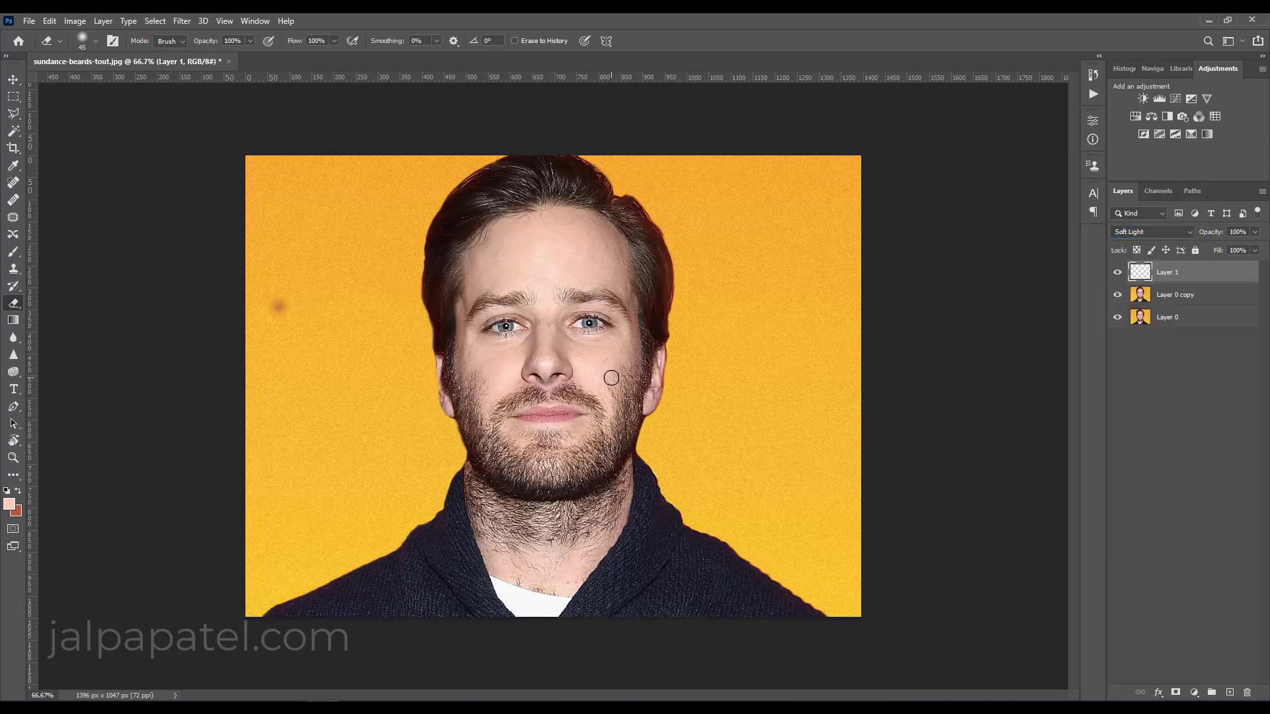
Step: Brush skin tone over the right cheek beard with a size-30 brush at 100% zoom
{"action": "left_click", "coordinate": [13, 251]}
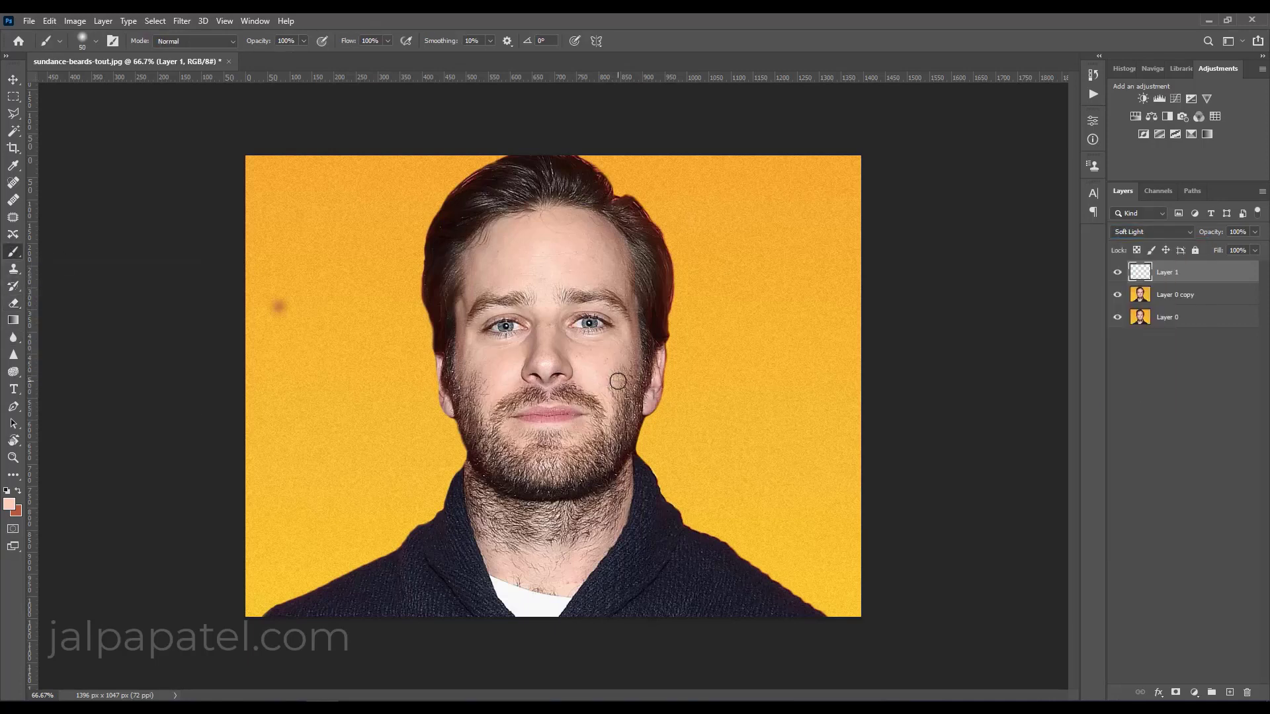
{"action": "left_click_drag", "start_coordinate": [617, 381], "coordinate": [643, 364]}
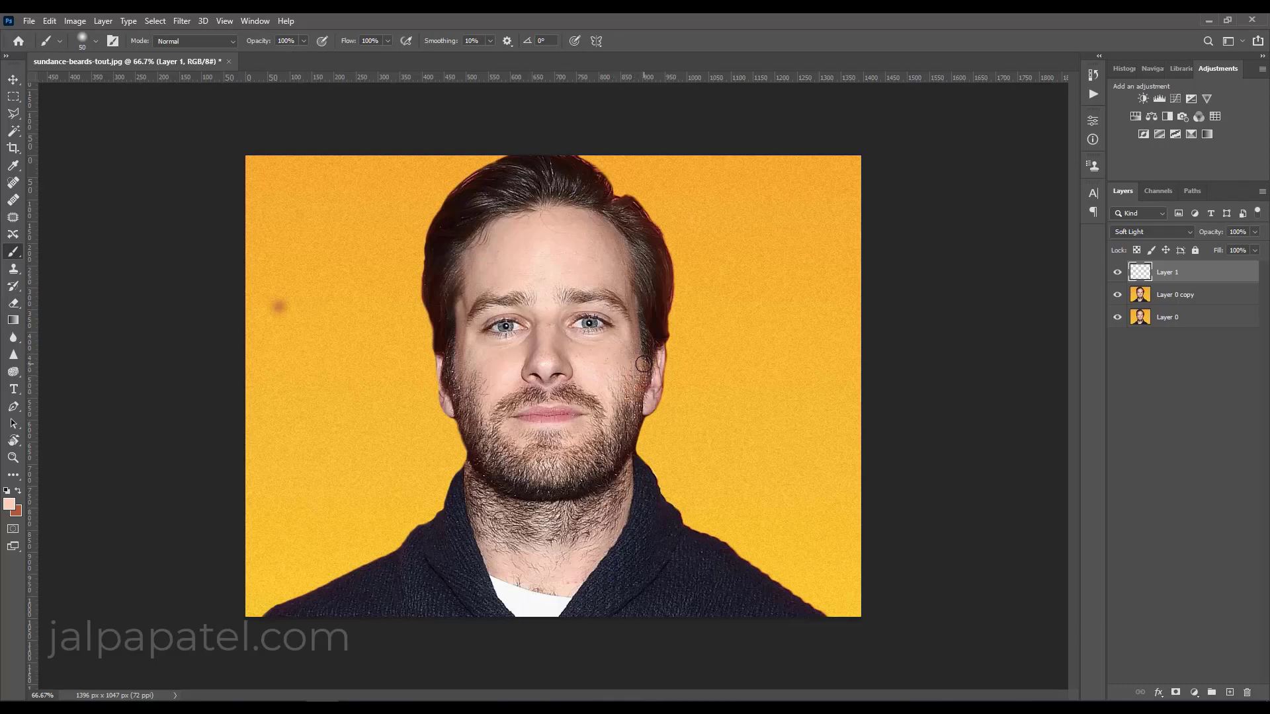
{"action": "key", "text": "ctrl+z"}
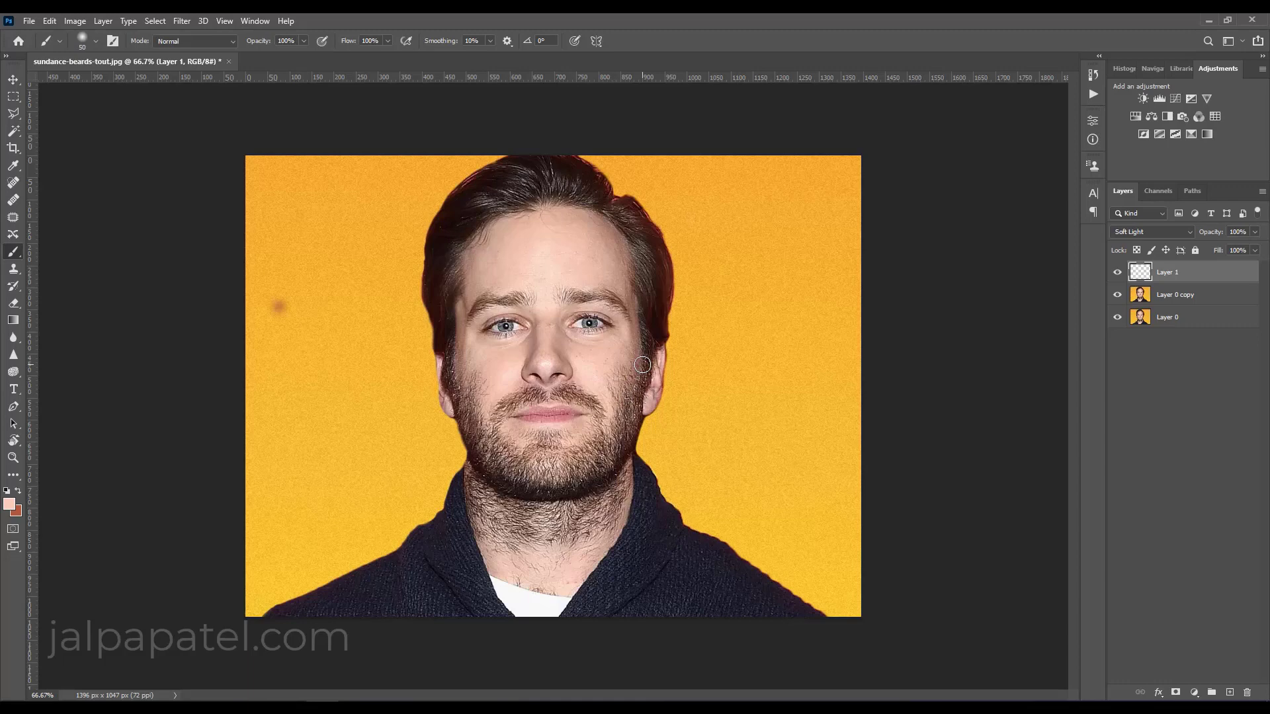
{"action": "key", "text": "ctrl+plus"}
{"action": "key", "text": "bracketleft"}
{"action": "key", "text": "bracketleft"}
{"action": "key", "text": "bracketleft"}
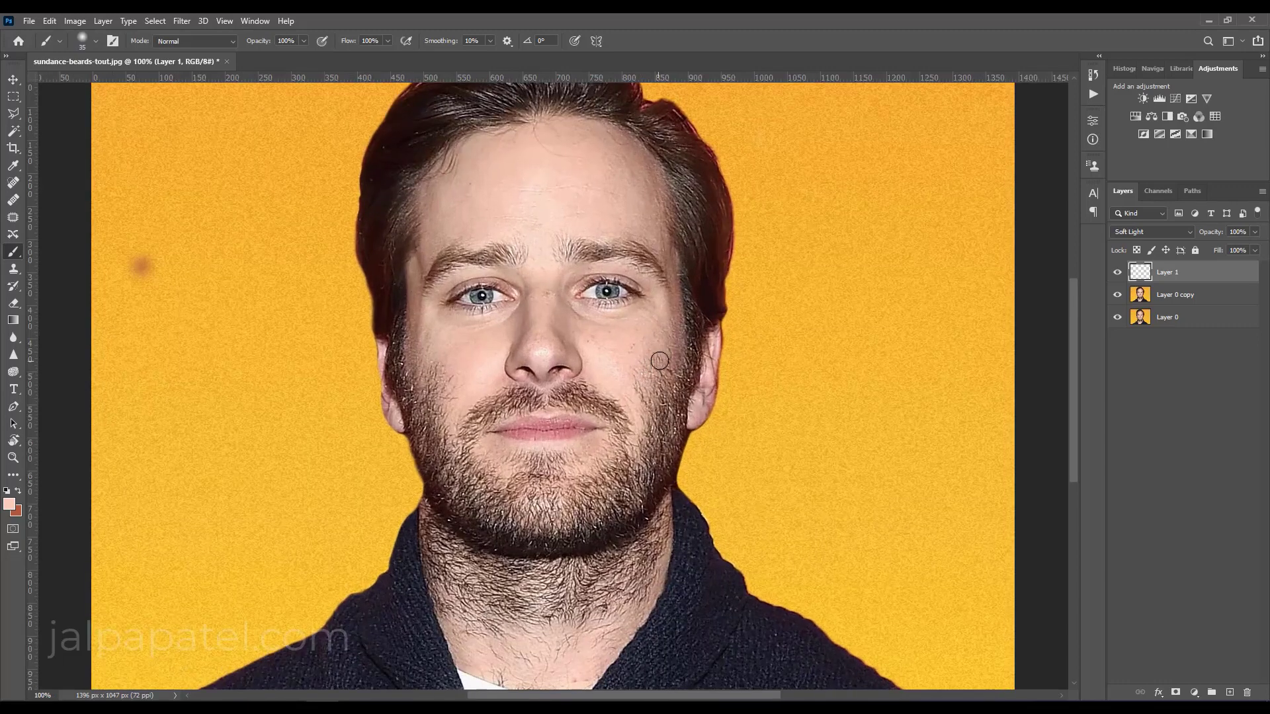
{"action": "key", "text": "bracketright"}
{"action": "left_click_drag", "start_coordinate": [663, 357], "coordinate": [633, 449]}
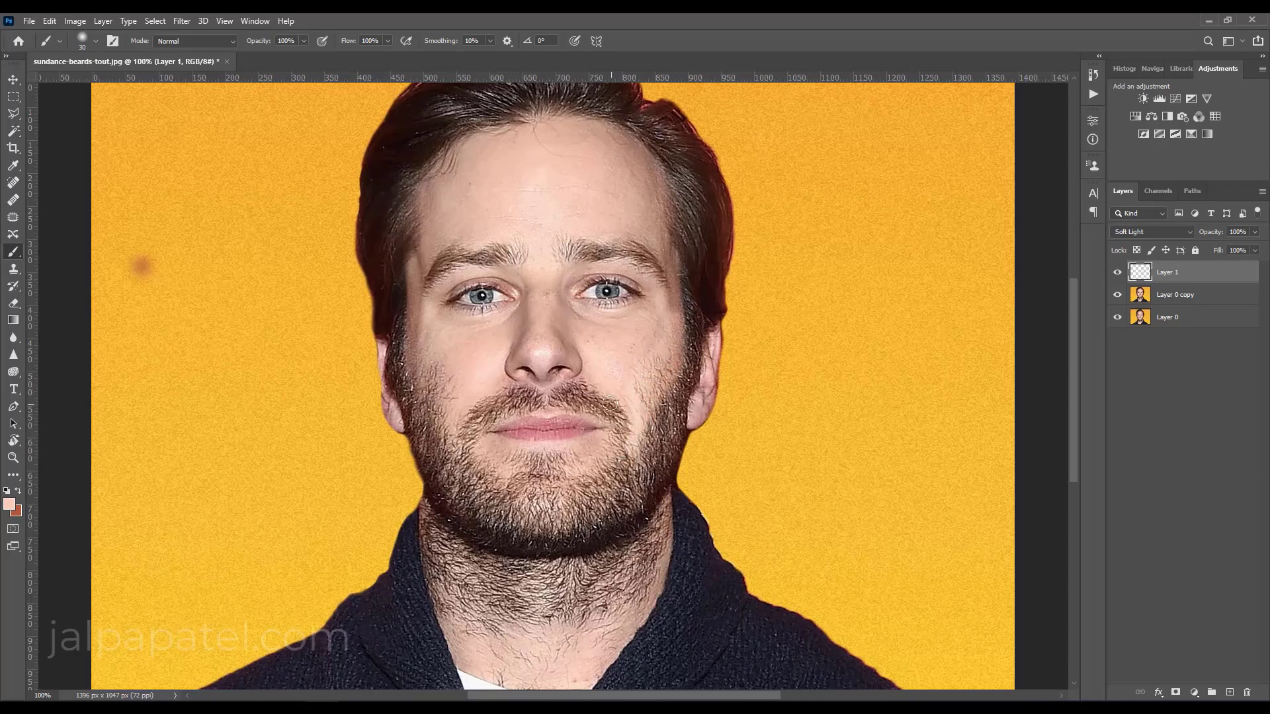
Step: Paint skin tone over the moustache, chin, left sideburn, jawline and neck hairs
{"action": "mouse_move", "coordinate": [610, 403]}
{"action": "left_mouse_down"}
{"action": "mouse_move", "coordinate": [588, 378]}
{"action": "mouse_move", "coordinate": [624, 405]}
{"action": "mouse_move", "coordinate": [616, 436]}
{"action": "mouse_move", "coordinate": [570, 462]}
{"action": "mouse_move", "coordinate": [597, 454]}
{"action": "mouse_move", "coordinate": [595, 439]}
{"action": "mouse_move", "coordinate": [520, 461]}
{"action": "mouse_move", "coordinate": [488, 451]}
{"action": "mouse_move", "coordinate": [505, 466]}
{"action": "left_mouse_up"}
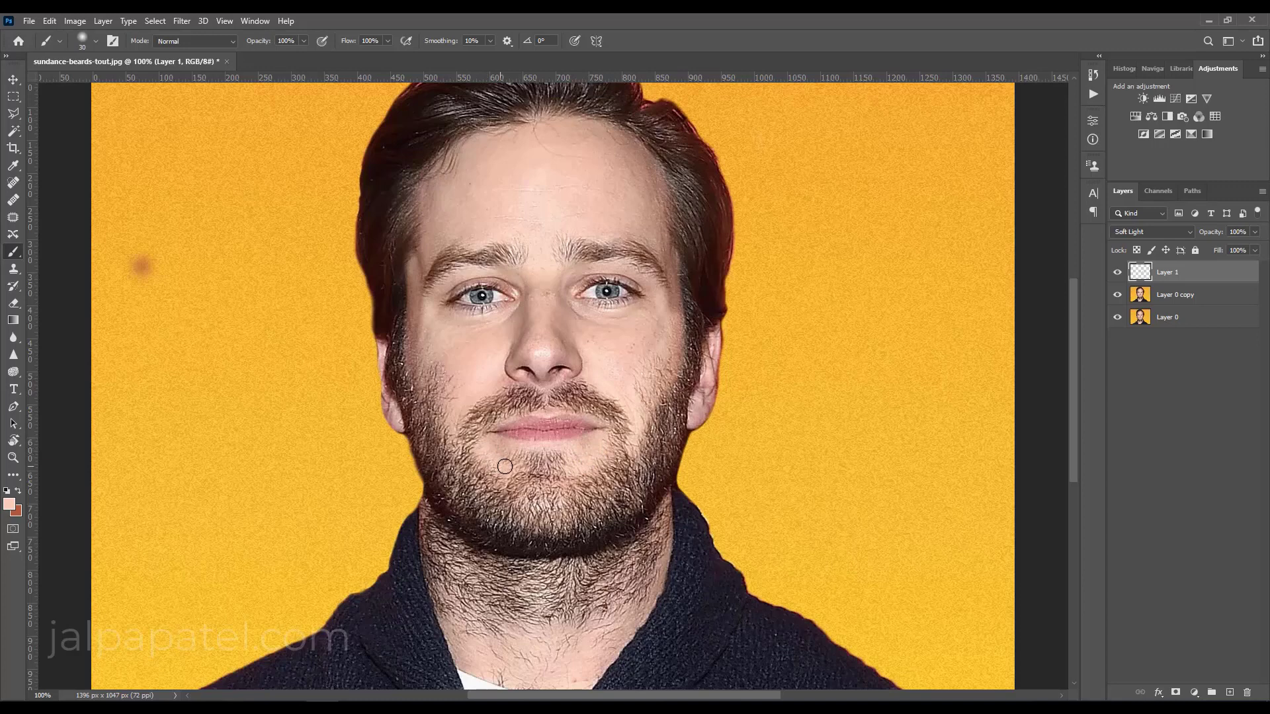
{"action": "mouse_move", "coordinate": [430, 346]}
{"action": "left_mouse_down"}
{"action": "mouse_move", "coordinate": [413, 336]}
{"action": "mouse_move", "coordinate": [452, 442]}
{"action": "mouse_move", "coordinate": [436, 375]}
{"action": "left_mouse_up"}
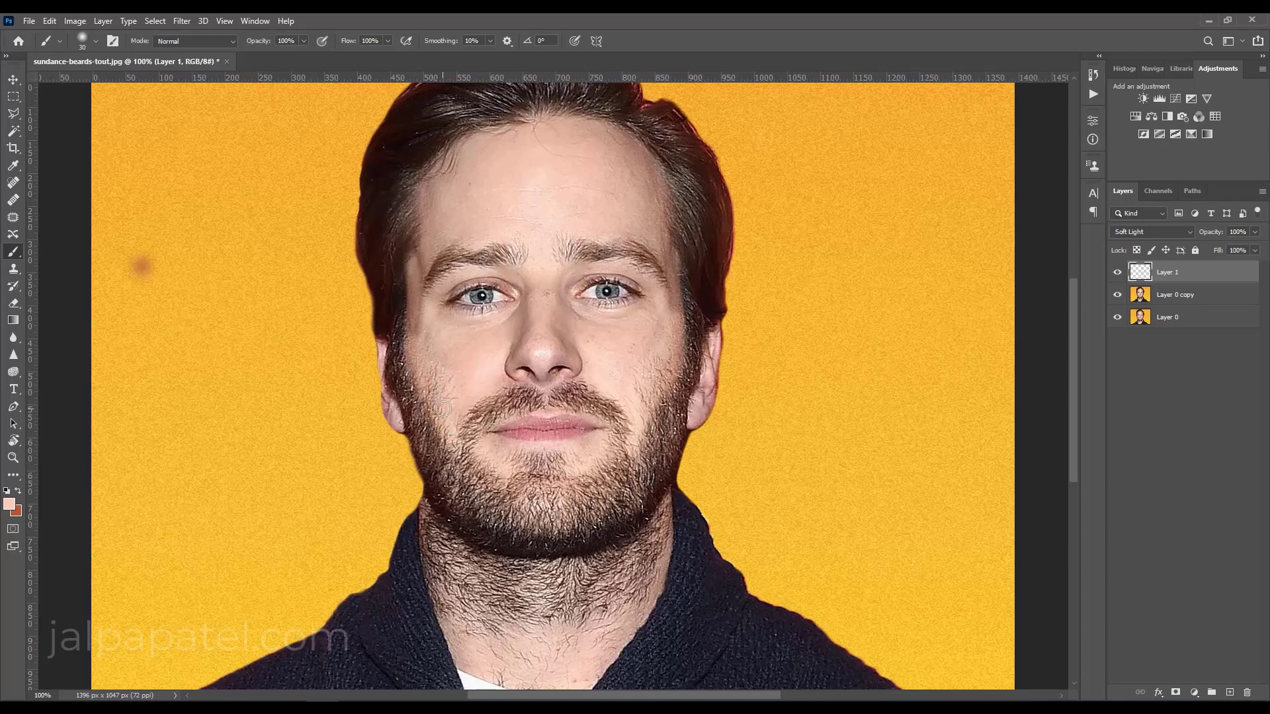
{"action": "scroll", "coordinate": [662, 621], "scroll_direction": "down", "scroll_amount": 2}
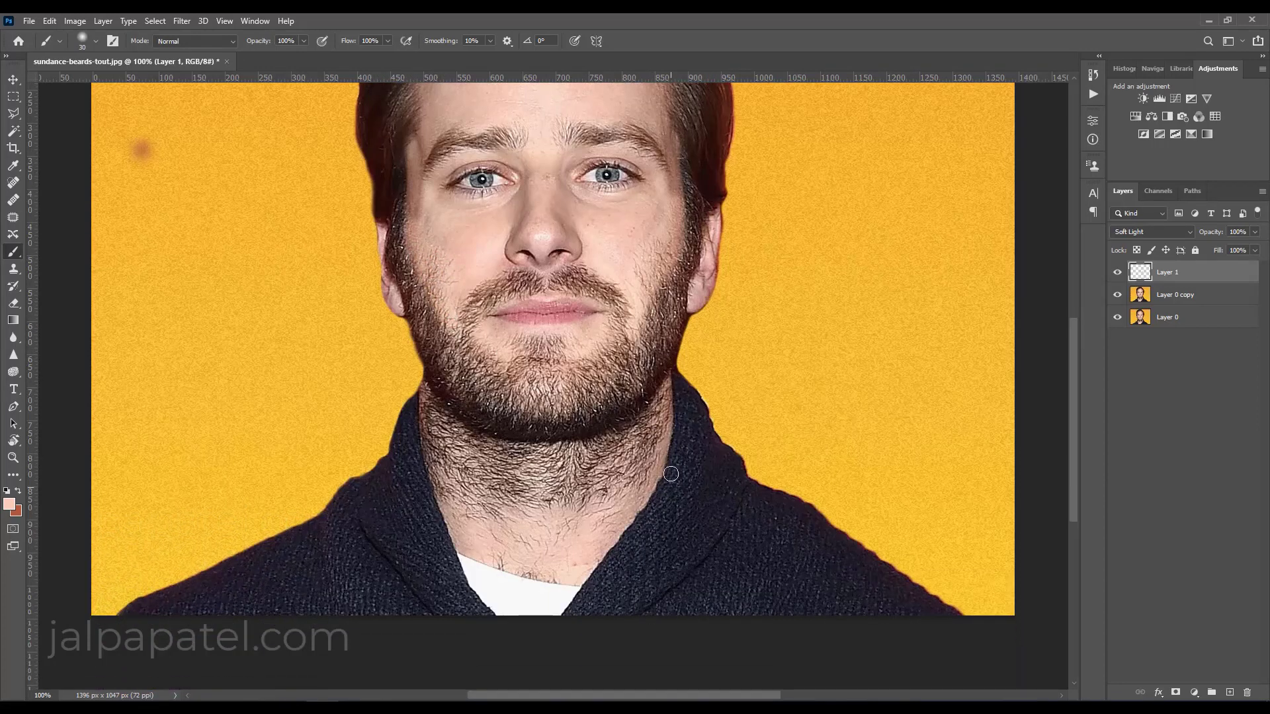
{"action": "mouse_move", "coordinate": [668, 383]}
{"action": "left_mouse_down"}
{"action": "mouse_move", "coordinate": [582, 445]}
{"action": "mouse_move", "coordinate": [549, 451]}
{"action": "mouse_move", "coordinate": [450, 421]}
{"action": "mouse_move", "coordinate": [426, 437]}
{"action": "mouse_move", "coordinate": [478, 517]}
{"action": "mouse_move", "coordinate": [526, 465]}
{"action": "mouse_move", "coordinate": [567, 483]}
{"action": "mouse_move", "coordinate": [630, 439]}
{"action": "mouse_move", "coordinate": [613, 496]}
{"action": "mouse_move", "coordinate": [563, 489]}
{"action": "left_mouse_up"}
{"action": "mouse_move", "coordinate": [513, 554]}
{"action": "left_mouse_down"}
{"action": "mouse_move", "coordinate": [500, 564]}
{"action": "mouse_move", "coordinate": [555, 578]}
{"action": "mouse_move", "coordinate": [576, 511]}
{"action": "mouse_move", "coordinate": [618, 516]}
{"action": "mouse_move", "coordinate": [476, 530]}
{"action": "mouse_move", "coordinate": [571, 510]}
{"action": "mouse_move", "coordinate": [586, 564]}
{"action": "mouse_move", "coordinate": [566, 572]}
{"action": "left_mouse_up"}
{"action": "key", "text": "ctrl+minus"}
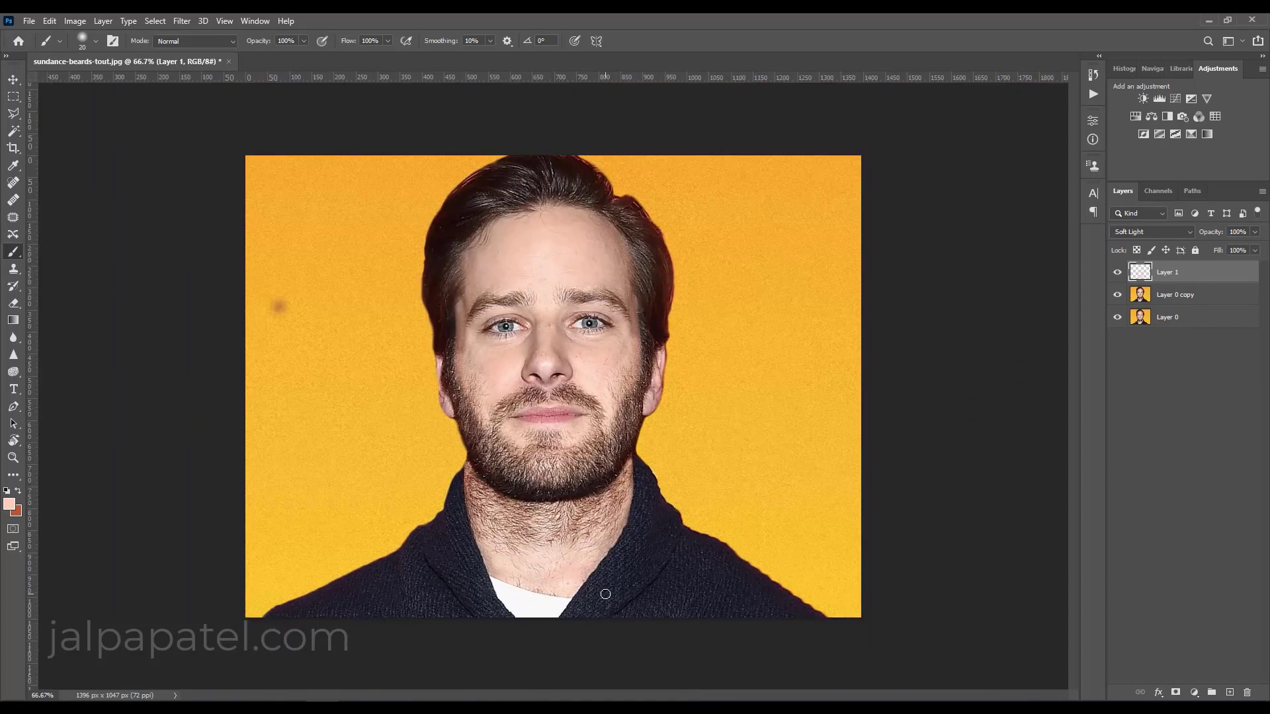
Step: Confirm Layer 1's Soft Light style and apply a Color Balance shift to it
{"action": "double_click", "coordinate": [1247, 278]}
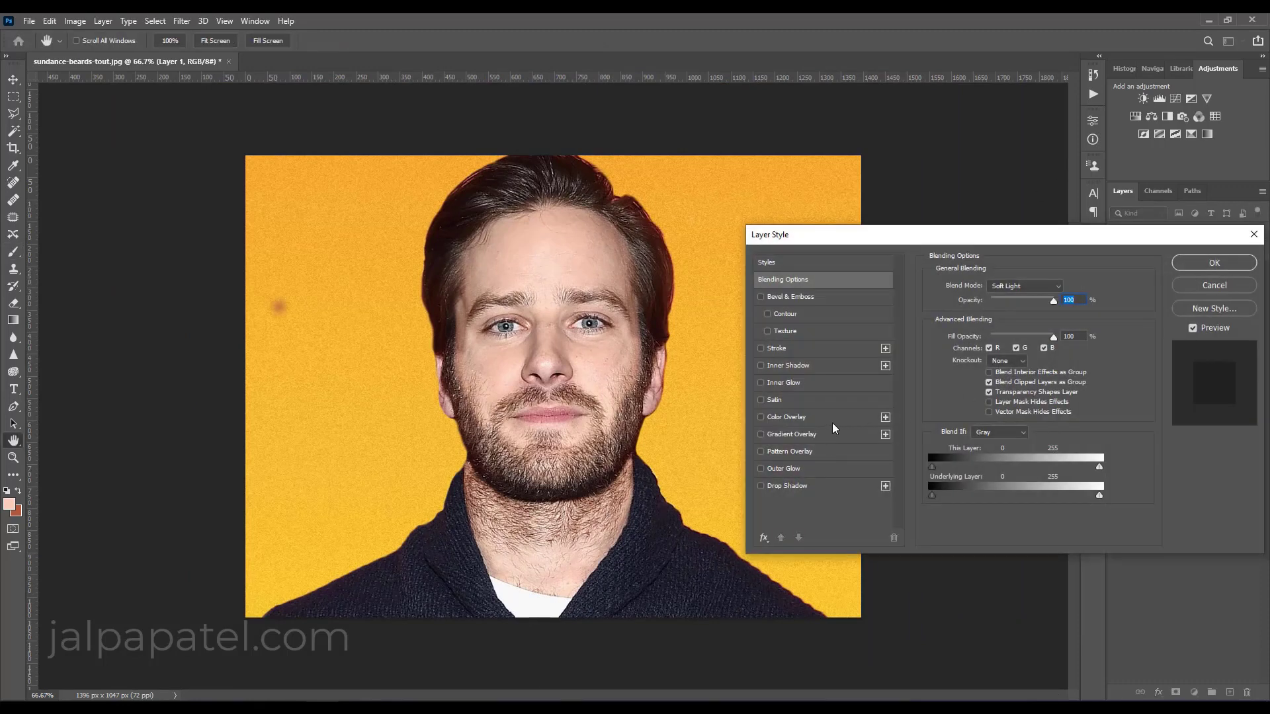
{"action": "left_click", "coordinate": [1211, 265]}
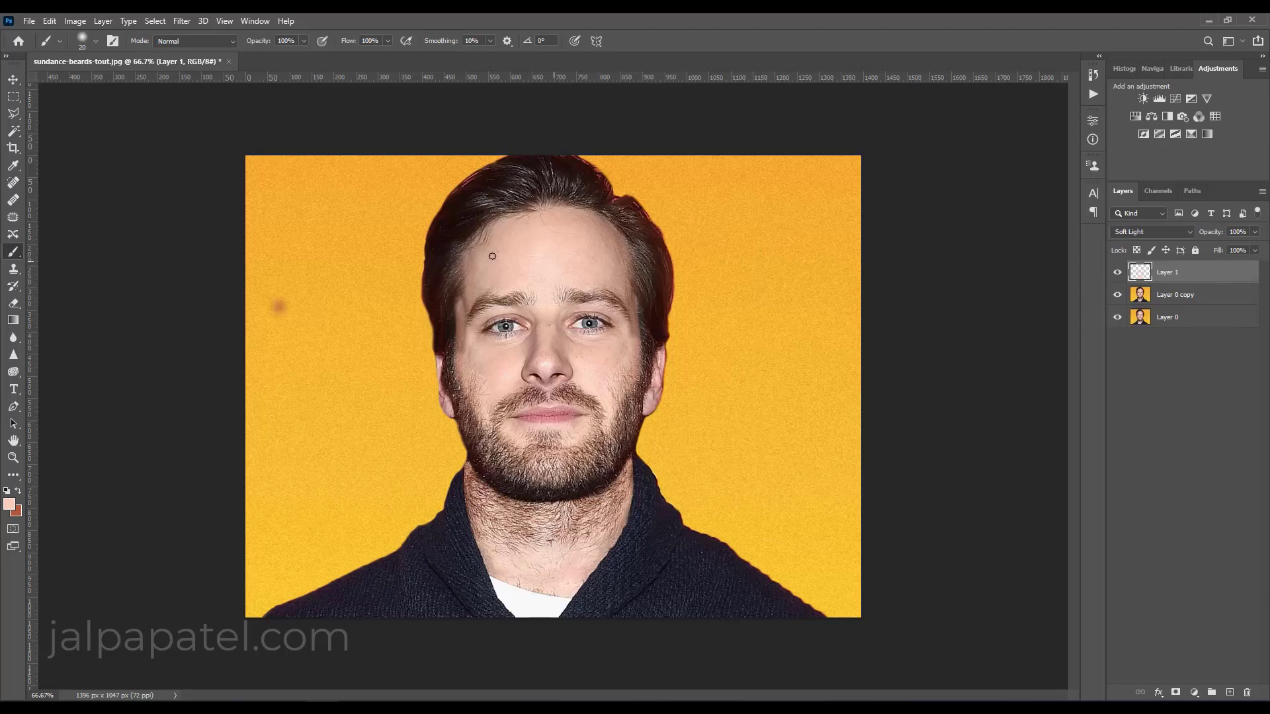
{"action": "left_click", "coordinate": [73, 22]}
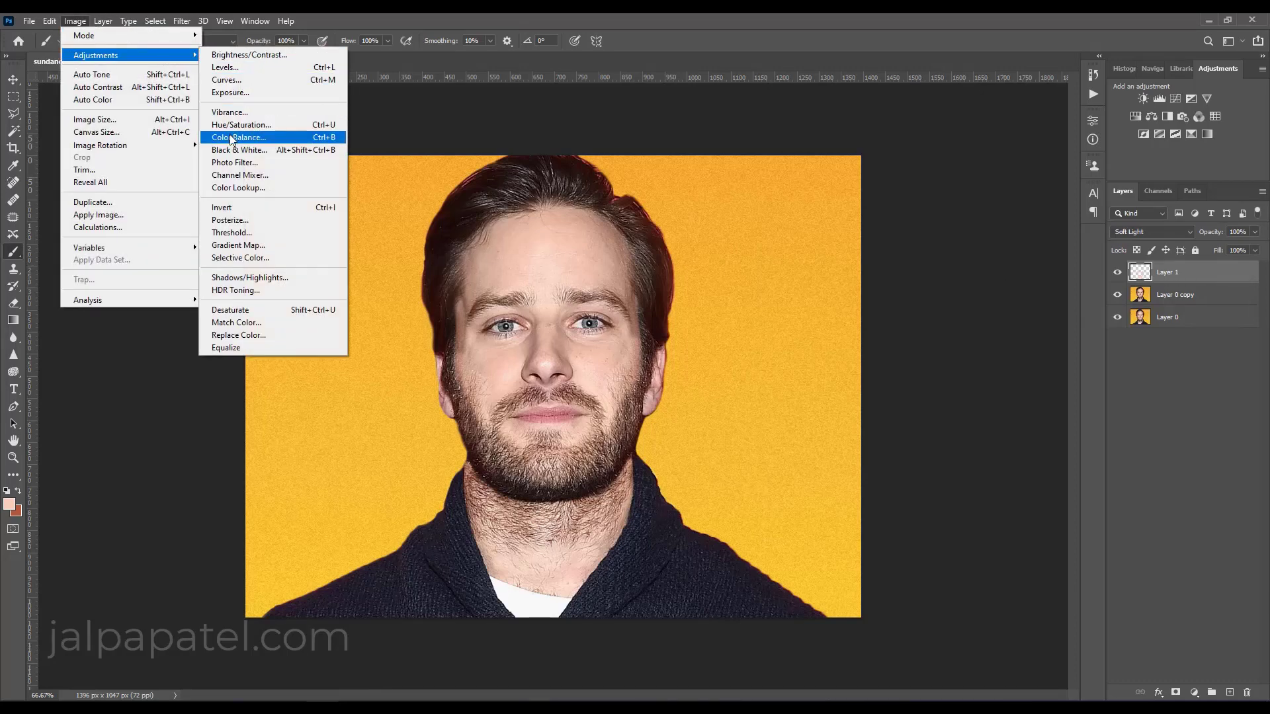
{"action": "left_click", "coordinate": [250, 136]}
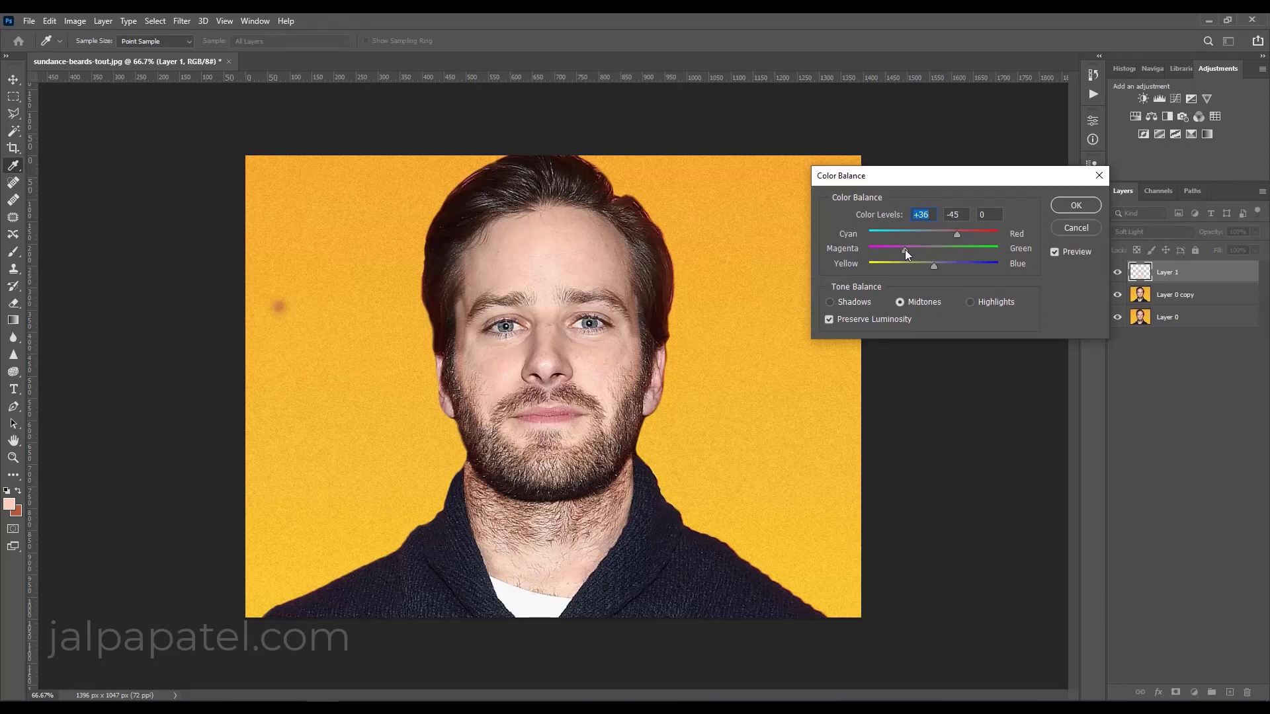
{"action": "mouse_move", "coordinate": [905, 249]}
{"action": "left_mouse_down"}
{"action": "mouse_move", "coordinate": [911, 264]}
{"action": "mouse_move", "coordinate": [951, 267]}
{"action": "mouse_move", "coordinate": [916, 251]}
{"action": "left_mouse_up"}
{"action": "left_click", "coordinate": [1076, 205]}
Step: Switch to a size-60 Eraser and make Layer 0 copy active
{"action": "left_click", "coordinate": [14, 302]}
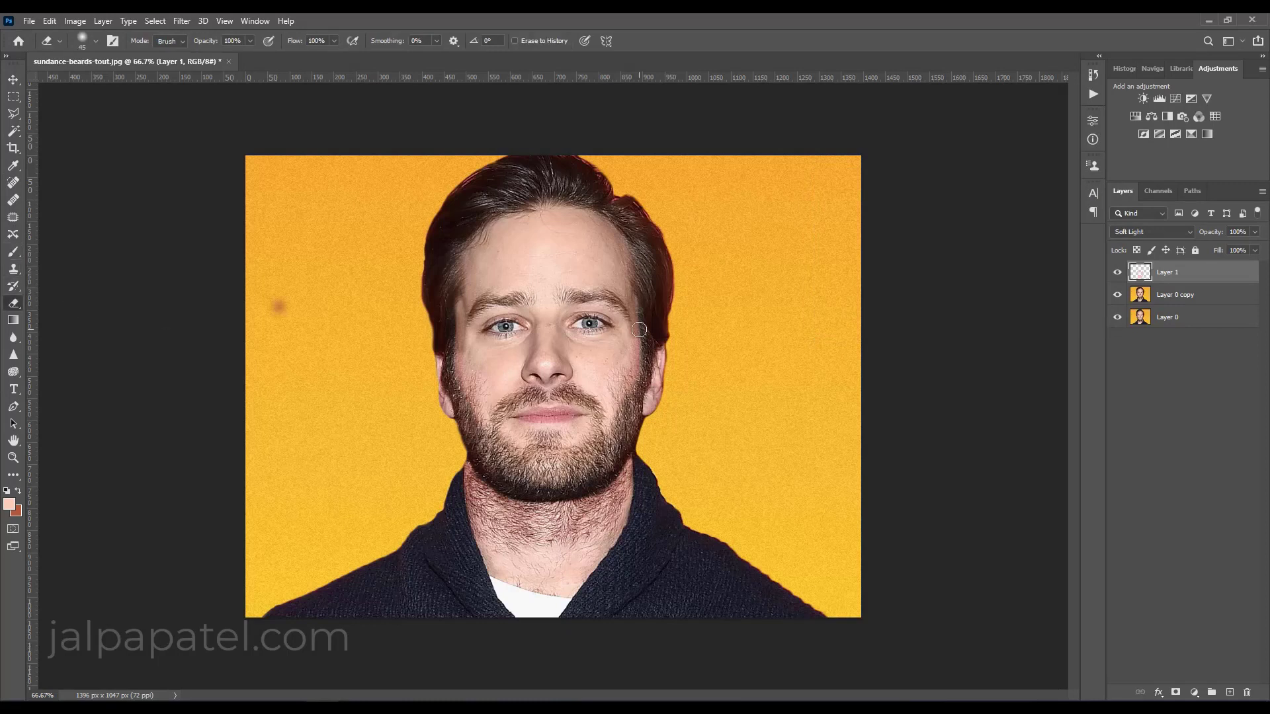
{"action": "key", "text": "bracketright"}
{"action": "key", "text": "bracketright"}
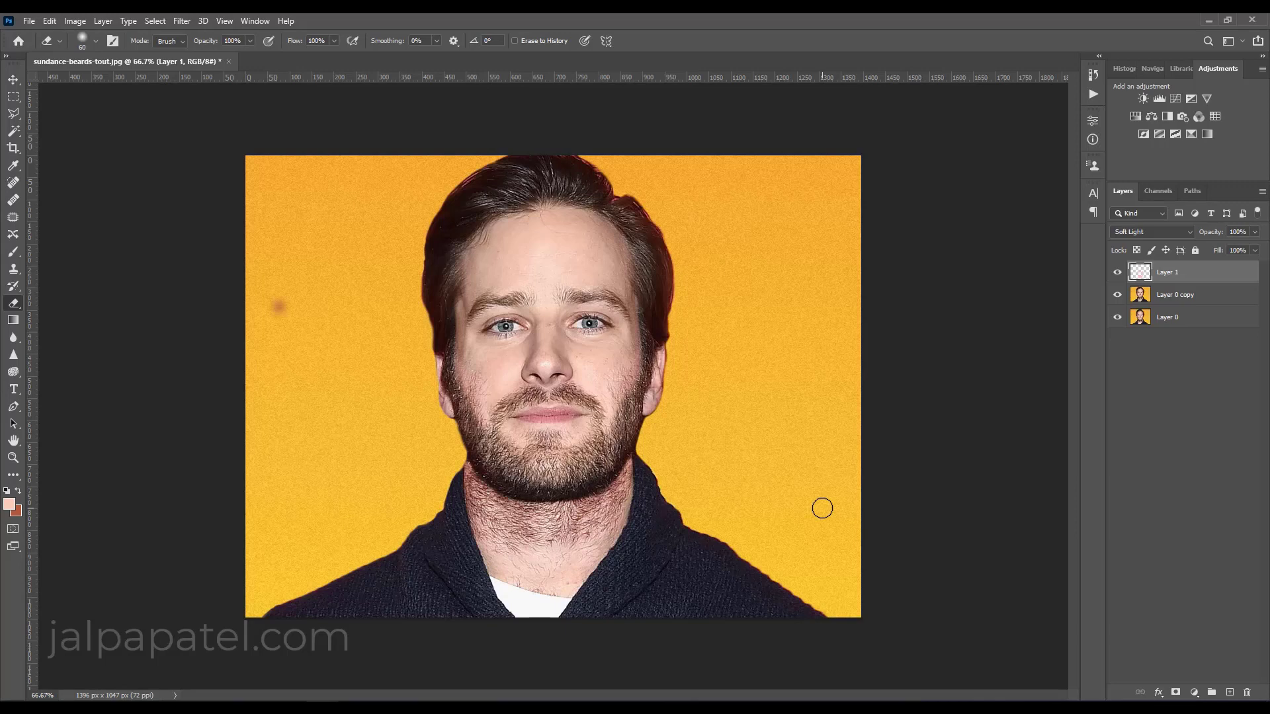
{"action": "left_click", "coordinate": [1213, 297]}
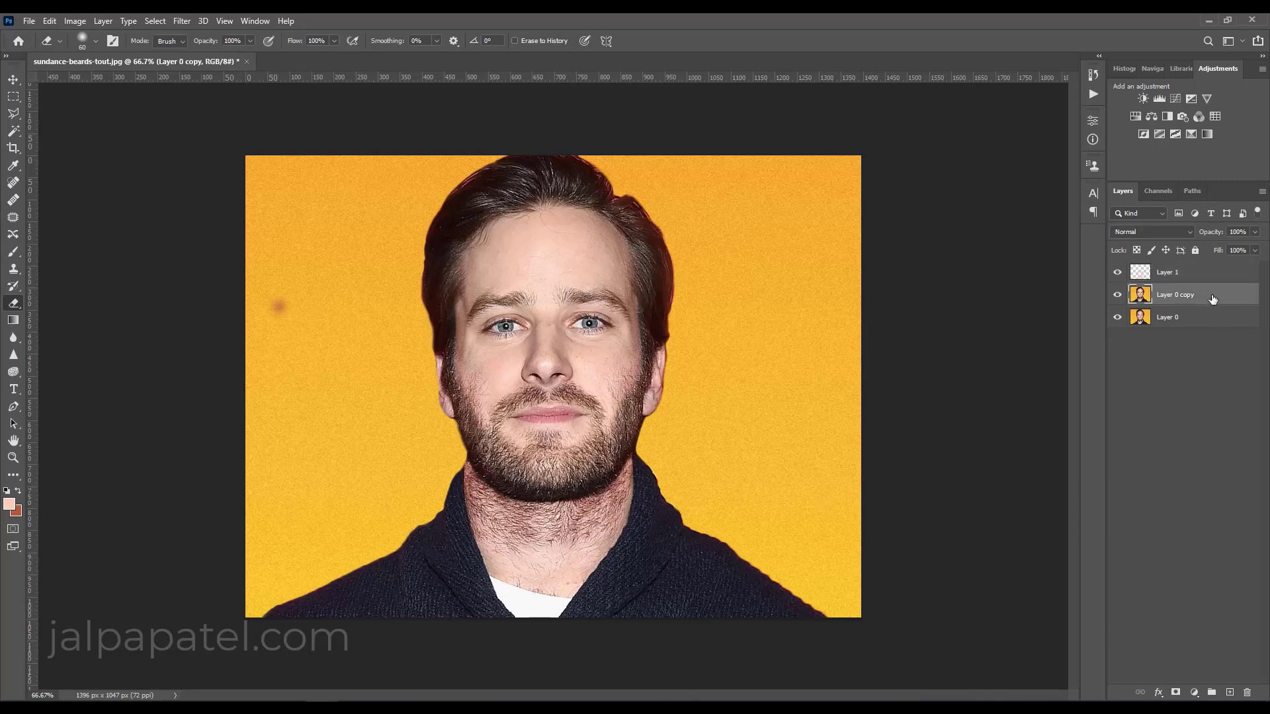
Step: Set the Clone Stamp flow to 36%, zoom to 100%, and sample clean cheek skin
{"action": "left_click", "coordinate": [13, 269]}
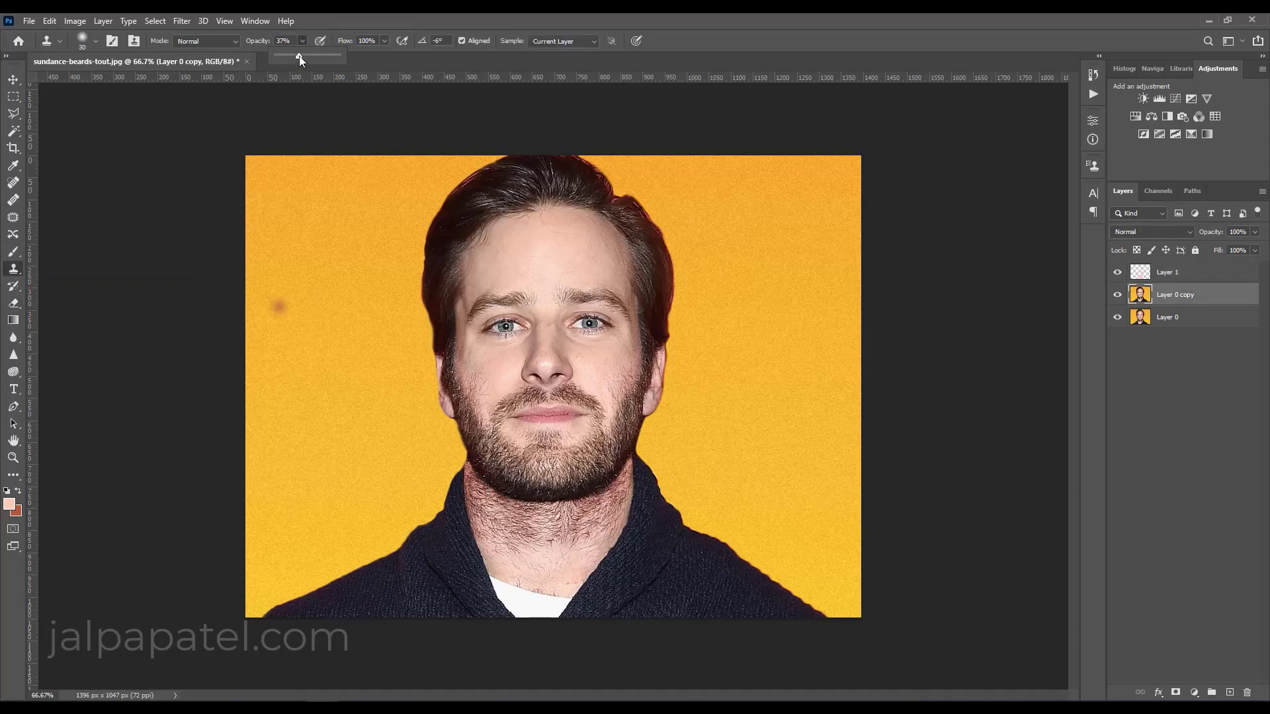
{"action": "left_click", "coordinate": [385, 41]}
{"action": "key", "text": "ctrl+plus"}
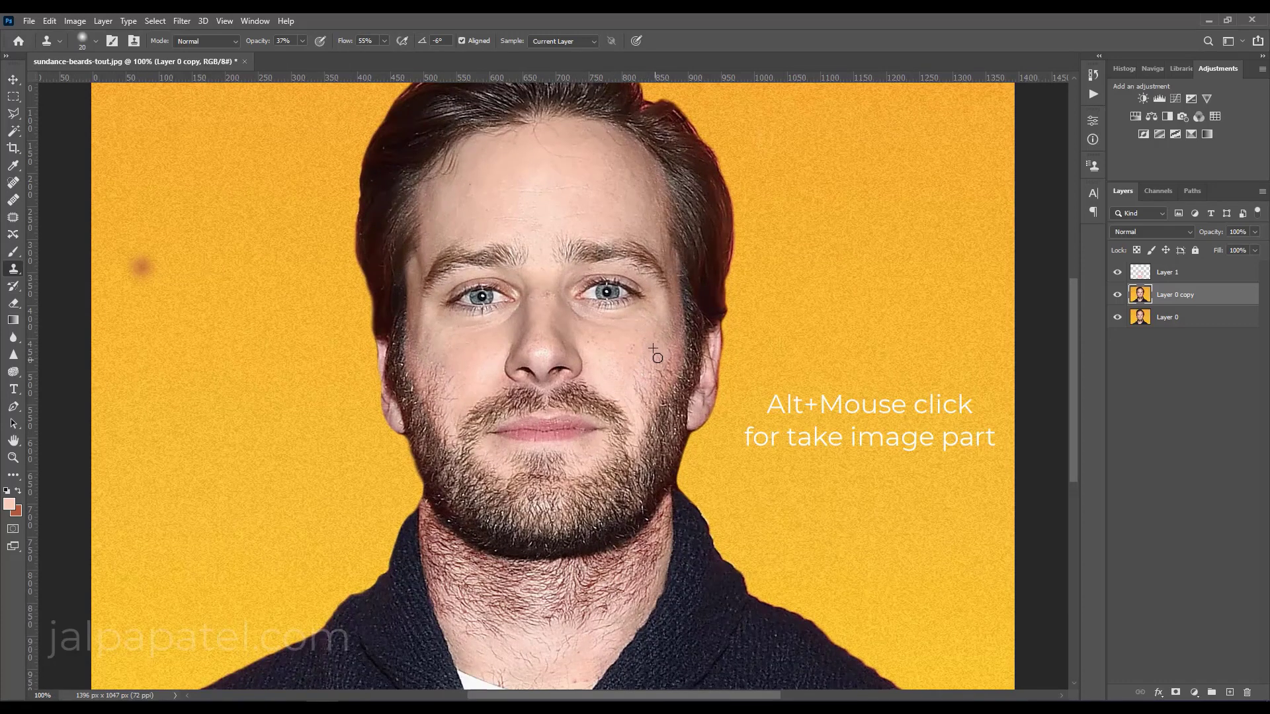
{"action": "left_click", "coordinate": [633, 385], "text": "alt"}
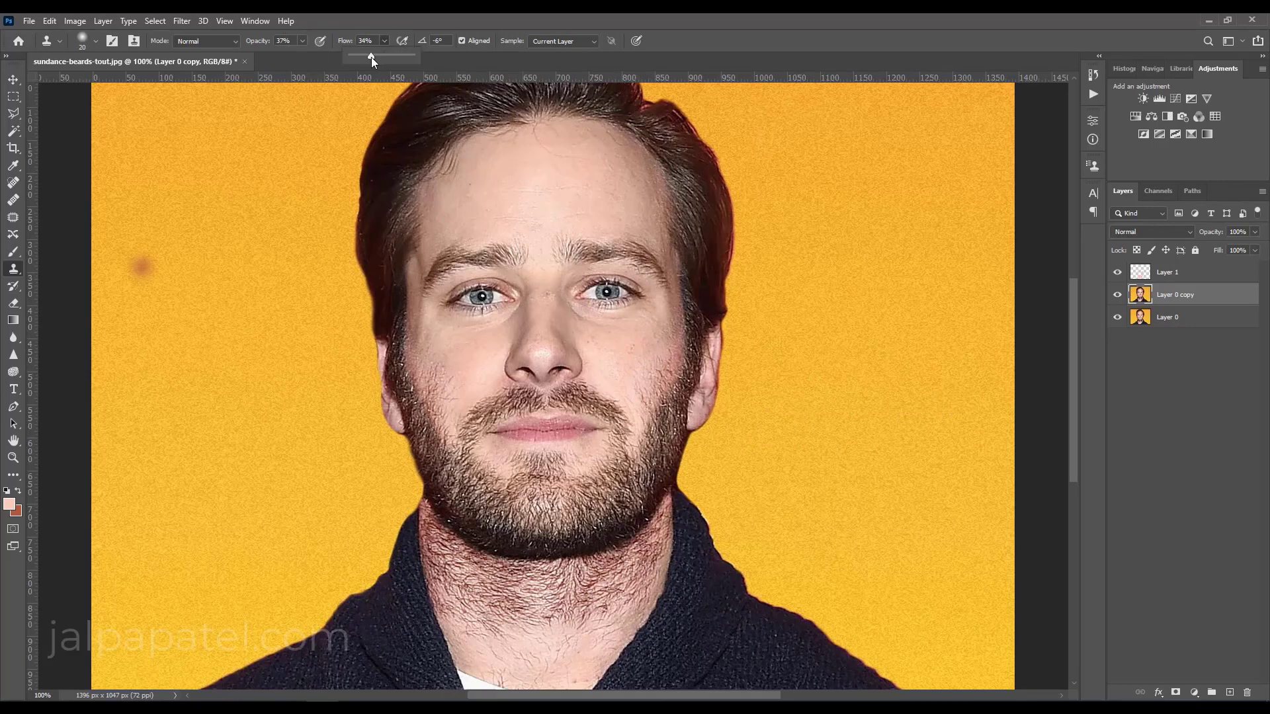
Step: Raise stamp opacity to about 55% and clone clean skin down the cheek beard
{"action": "left_click", "coordinate": [302, 41]}
{"action": "left_click_drag", "start_coordinate": [302, 56], "coordinate": [312, 57]}
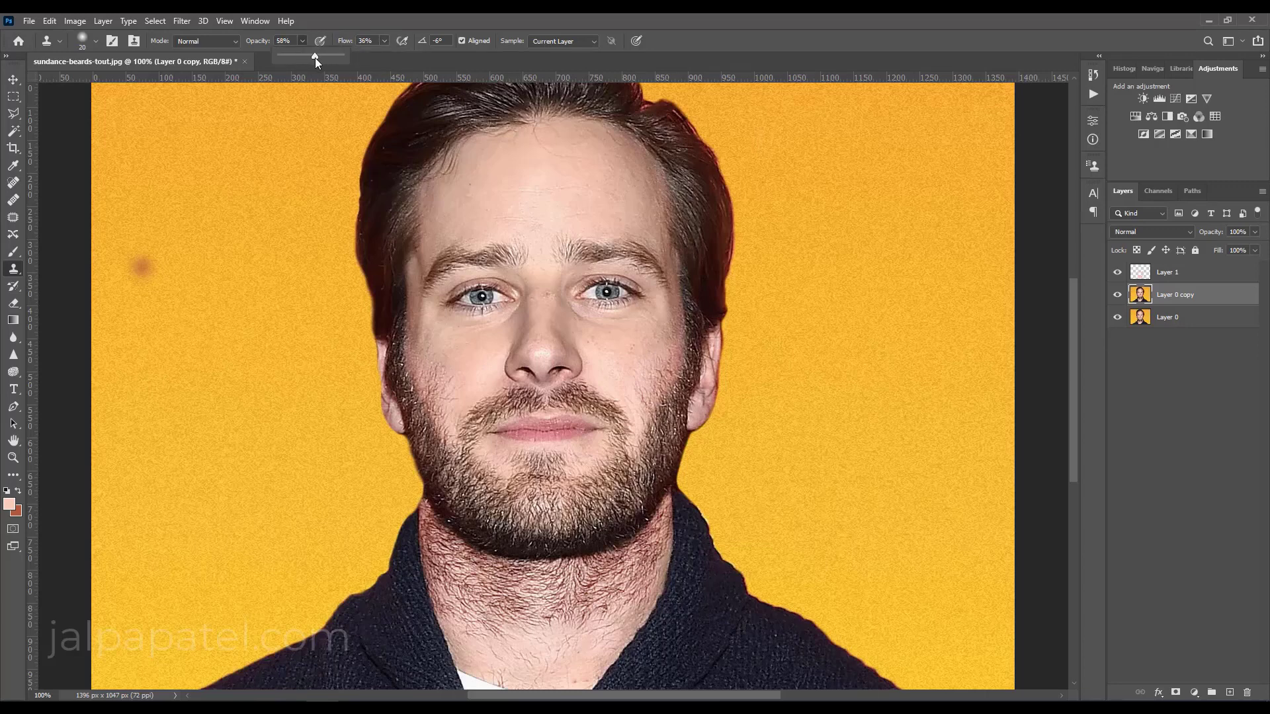
{"action": "left_click", "coordinate": [636, 360]}
{"action": "left_click", "coordinate": [654, 321], "text": "alt"}
{"action": "left_click", "coordinate": [670, 355]}
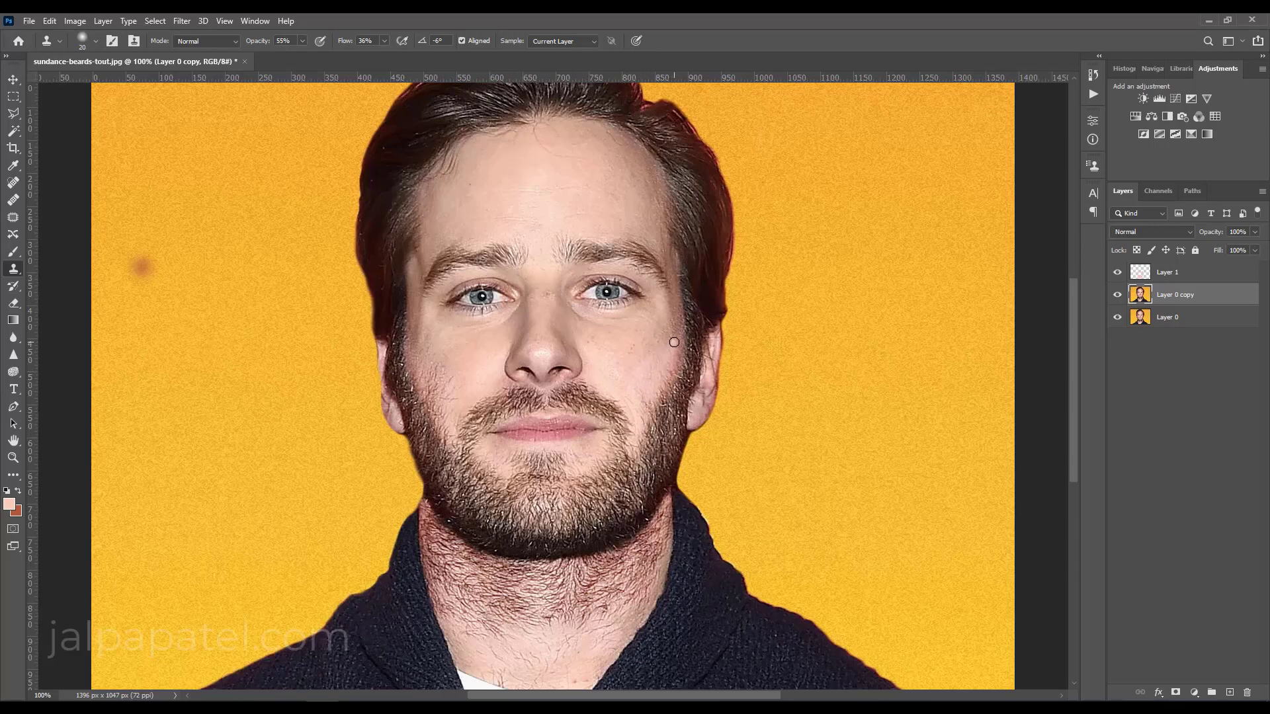
{"action": "mouse_move", "coordinate": [660, 335]}
{"action": "left_mouse_down"}
{"action": "mouse_move", "coordinate": [655, 384]}
{"action": "mouse_move", "coordinate": [639, 399]}
{"action": "mouse_move", "coordinate": [648, 381]}
{"action": "left_mouse_up"}
{"action": "key", "text": "ctrl+minus"}
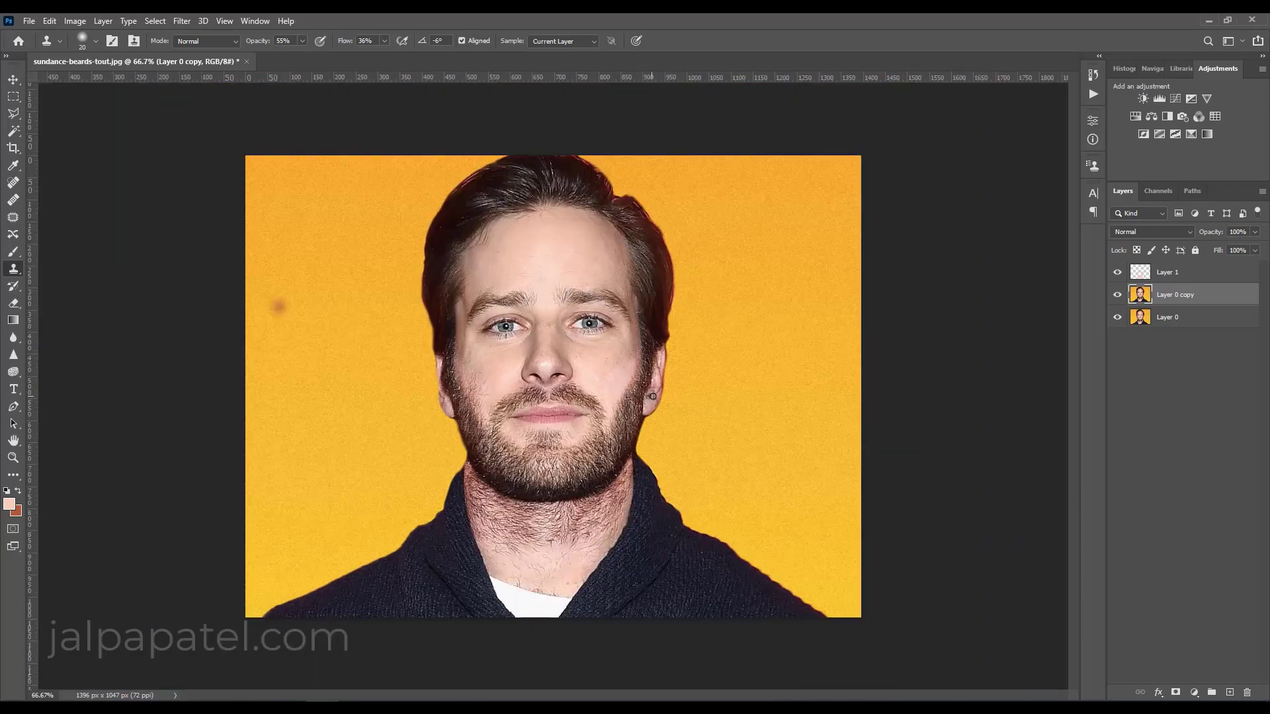
Step: Sample a new cheek source and clone skin over the cheek beard edge and mustache corner
{"action": "left_click", "coordinate": [466, 376], "text": "alt"}
{"action": "key", "text": "ctrl+plus"}
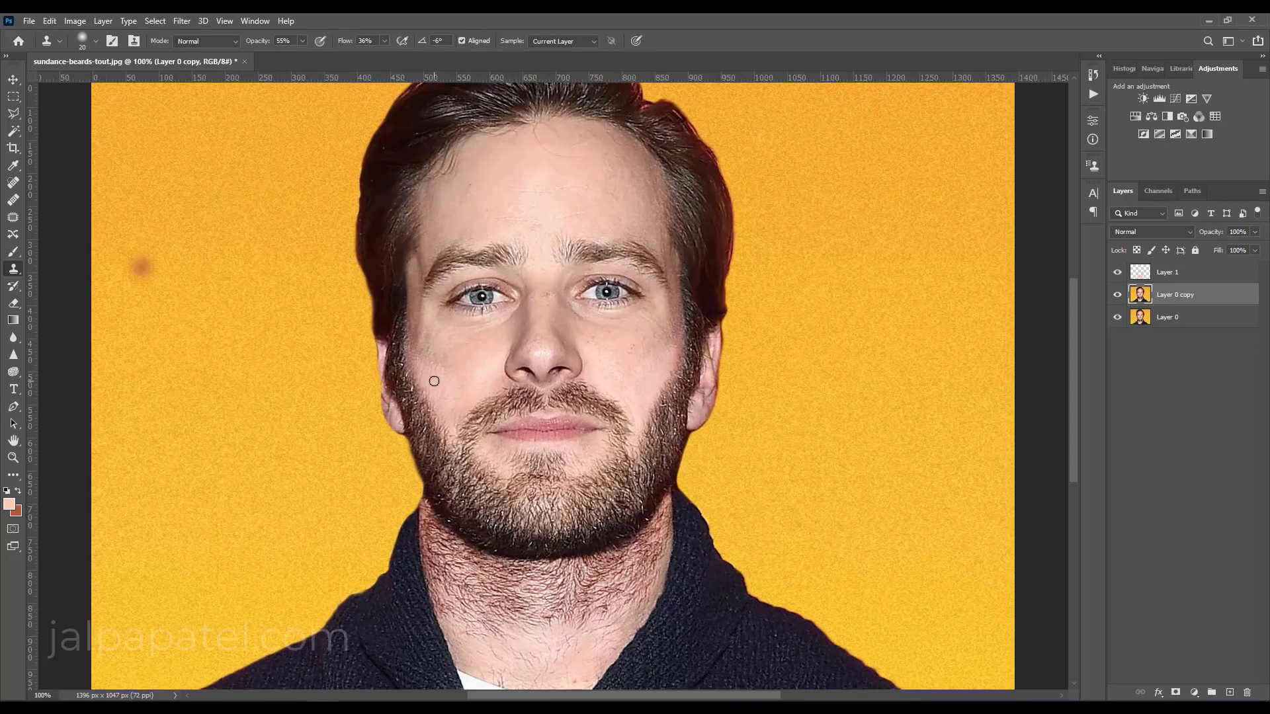
{"action": "left_click_drag", "start_coordinate": [461, 410], "coordinate": [472, 400]}
{"action": "left_click_drag", "start_coordinate": [581, 378], "coordinate": [635, 423]}
{"action": "mouse_move", "coordinate": [443, 409]}
{"action": "left_mouse_down"}
{"action": "mouse_move", "coordinate": [456, 424]}
{"action": "mouse_move", "coordinate": [448, 414]}
{"action": "left_mouse_up"}
Step: Clone skin across the chin beard below the lip, then shrink the brush to size 10
{"action": "scroll", "coordinate": [502, 444], "scroll_direction": "down", "scroll_amount": 2}
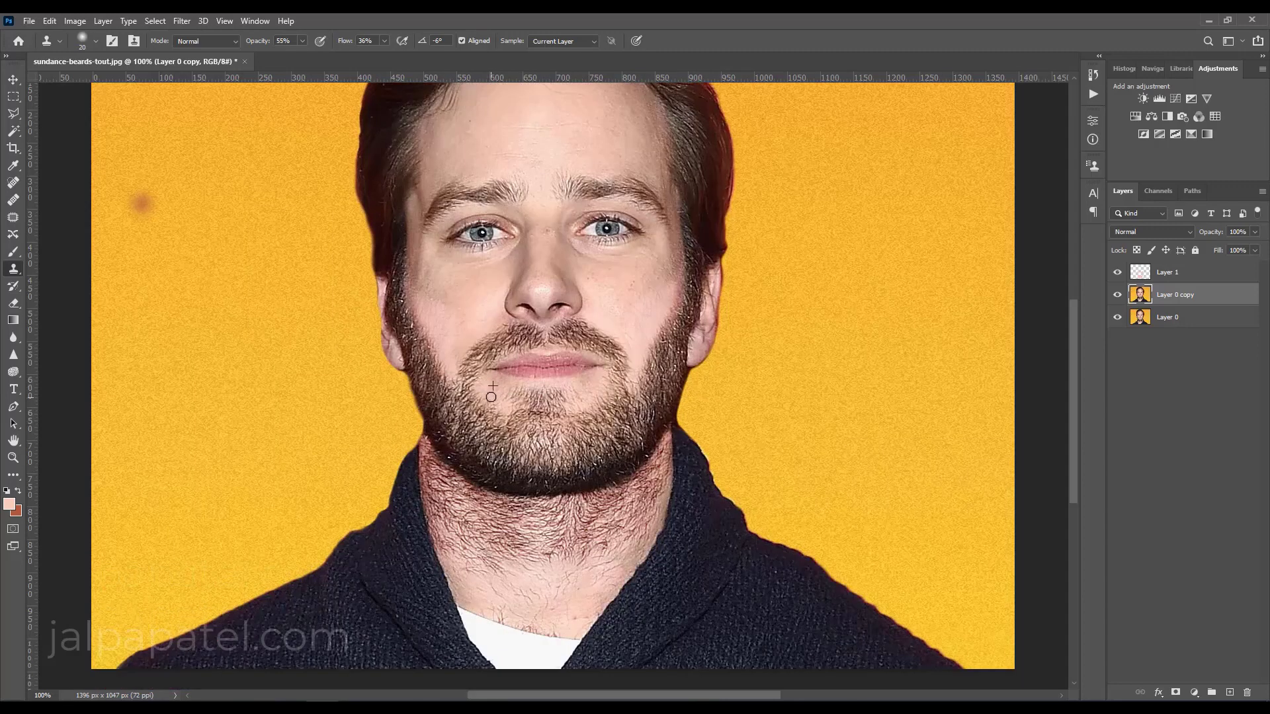
{"action": "left_click_drag", "start_coordinate": [491, 397], "coordinate": [495, 392]}
{"action": "mouse_move", "coordinate": [594, 381]}
{"action": "left_mouse_down"}
{"action": "mouse_move", "coordinate": [577, 392]}
{"action": "mouse_move", "coordinate": [601, 378]}
{"action": "left_mouse_up"}
{"action": "left_click_drag", "start_coordinate": [603, 383], "coordinate": [579, 397]}
{"action": "left_click_drag", "start_coordinate": [502, 396], "coordinate": [505, 386]}
{"action": "key", "text": "bracketleft"}
{"action": "scroll", "coordinate": [680, 429], "scroll_direction": "down", "scroll_amount": 3}
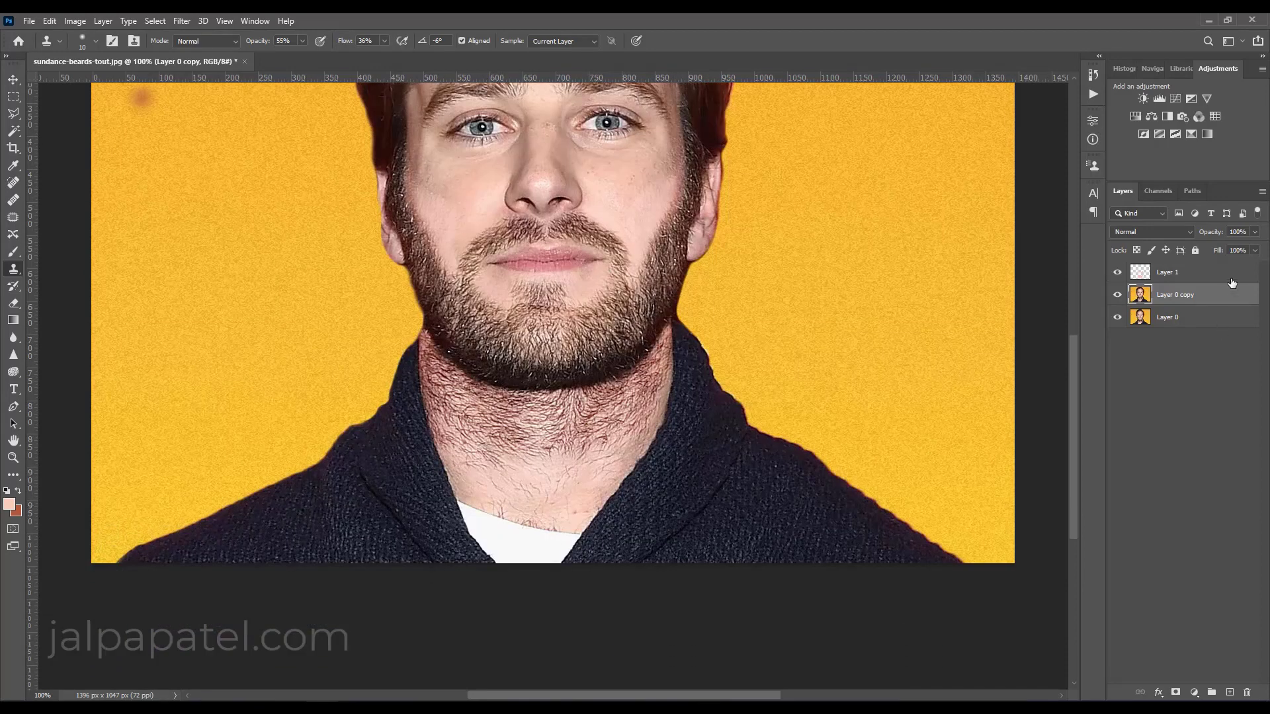
{"action": "key", "text": "ctrl+minus"}
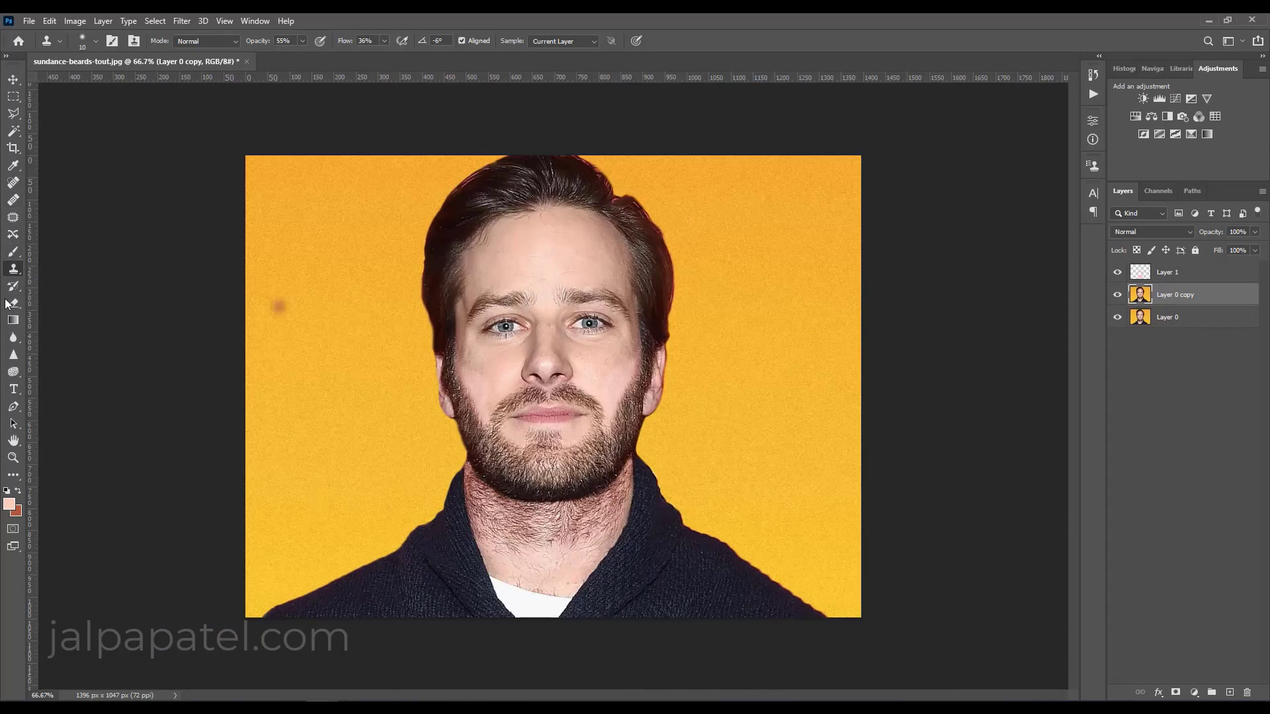
Step: Switch to the Eraser and make the Soft Light Layer 1 active
{"action": "left_click", "coordinate": [13, 303]}
{"action": "left_click", "coordinate": [1233, 277]}
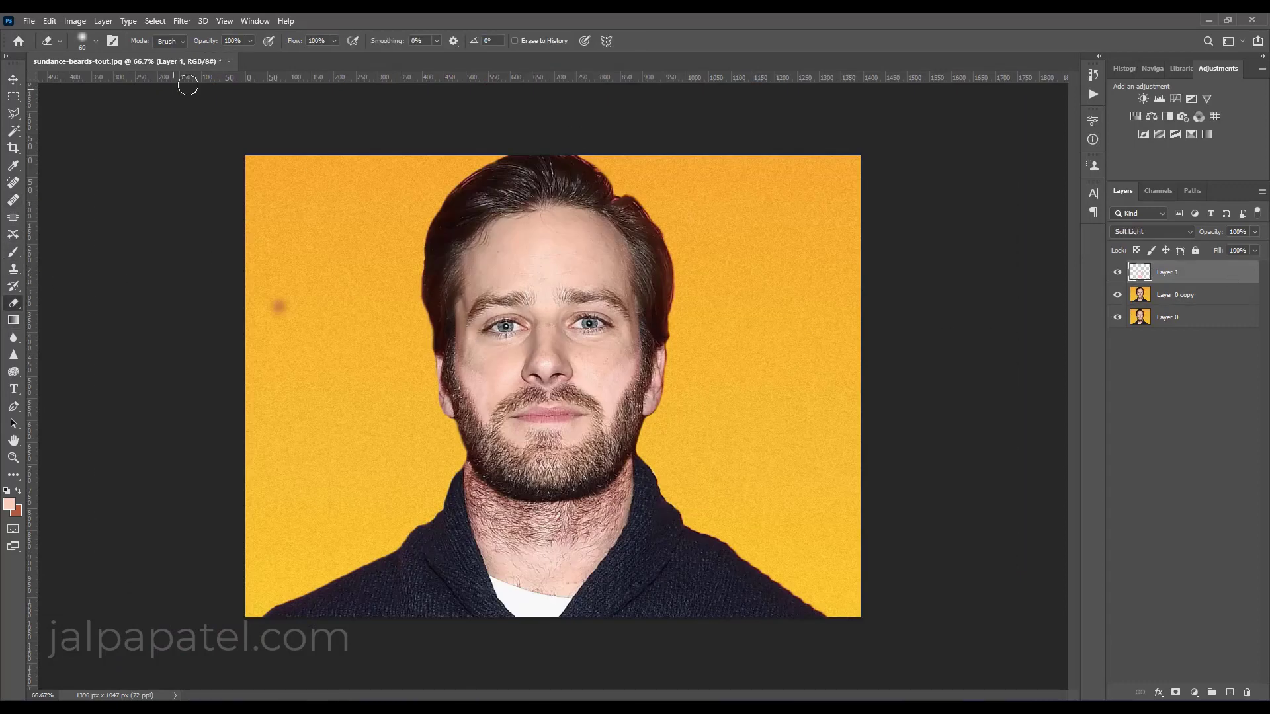
{"action": "left_click", "coordinate": [475, 356]}
{"action": "double_click", "coordinate": [1217, 279]}
{"action": "key", "text": "Escape"}
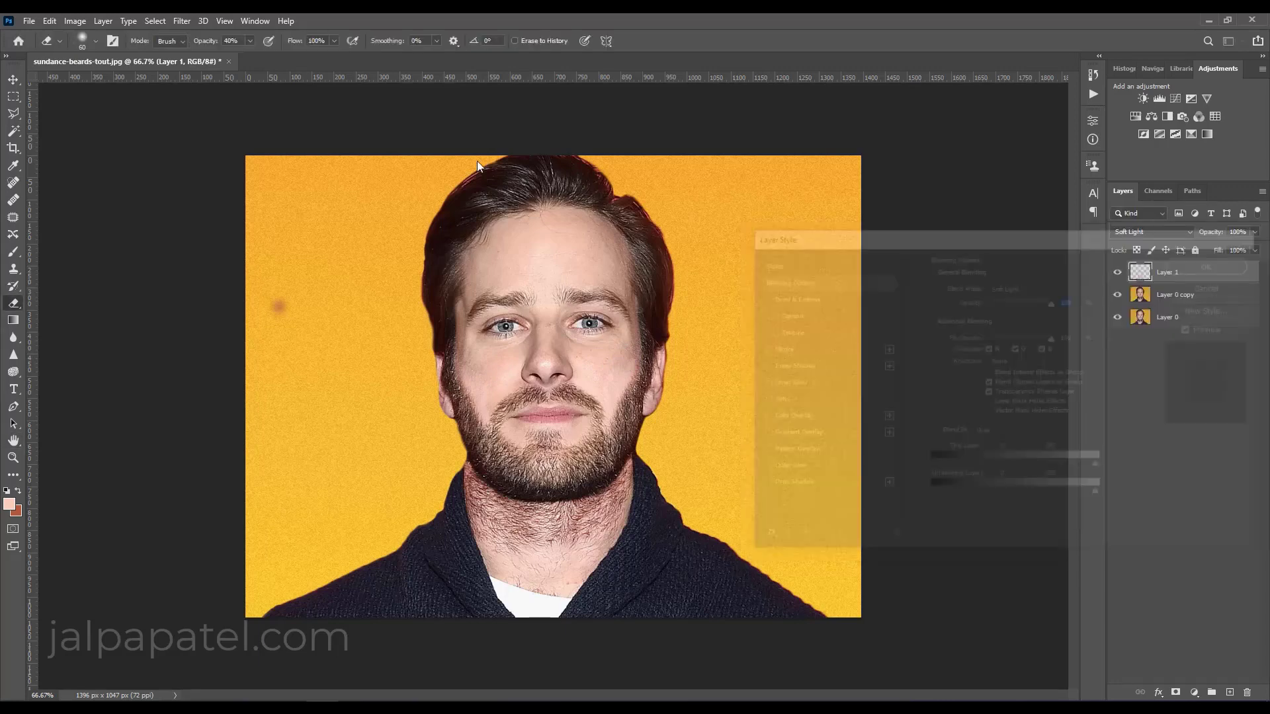
Step: Apply a +43, +19, +21 midtone Color Balance to Layer 1
{"action": "left_click", "coordinate": [75, 21]}
{"action": "mouse_move", "coordinate": [95, 55]}
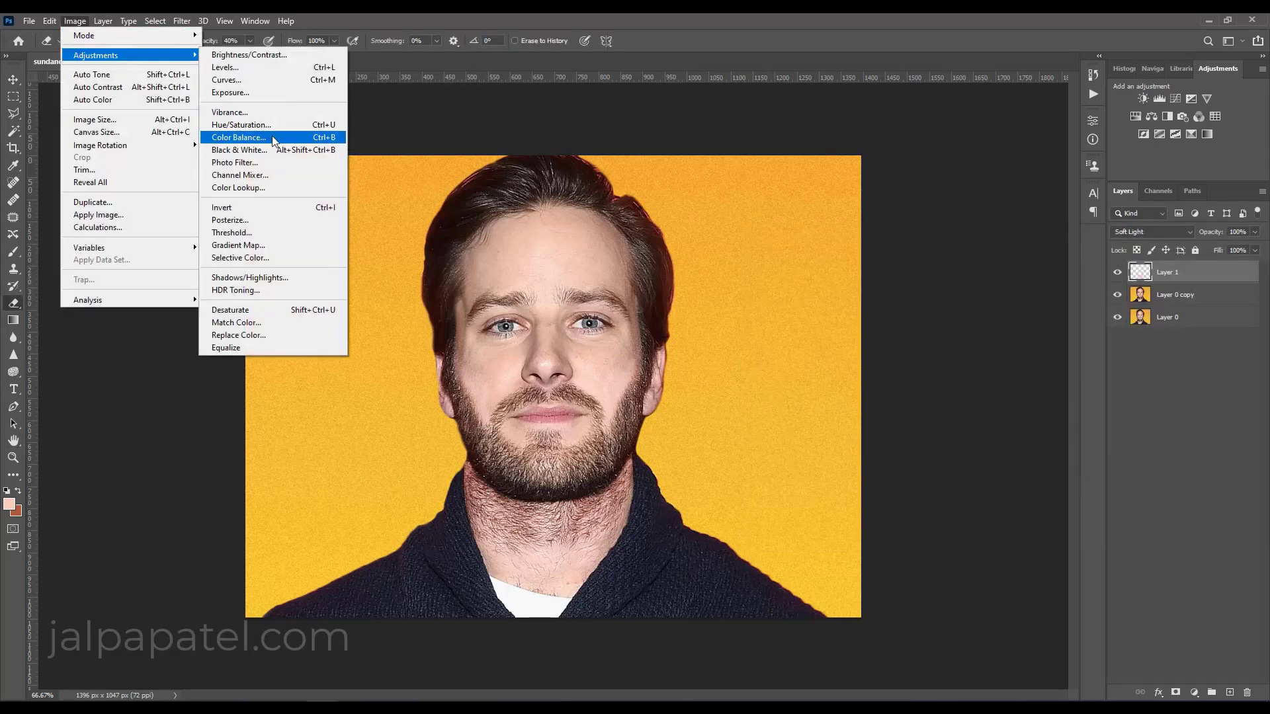
{"action": "left_click", "coordinate": [272, 137]}
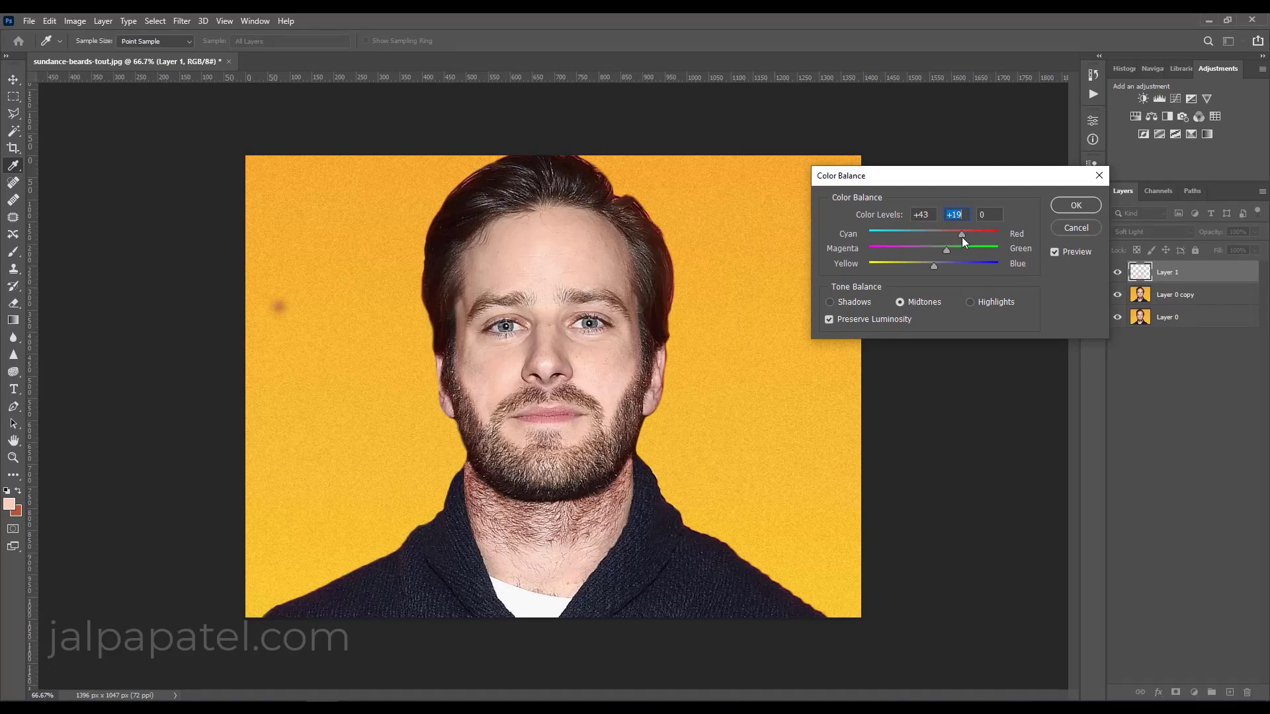
{"action": "mouse_move", "coordinate": [934, 267]}
{"action": "left_mouse_down"}
{"action": "mouse_move", "coordinate": [918, 264]}
{"action": "mouse_move", "coordinate": [972, 264]}
{"action": "mouse_move", "coordinate": [948, 264]}
{"action": "left_mouse_up"}
{"action": "left_click", "coordinate": [1055, 206]}
{"action": "left_click", "coordinate": [75, 20]}
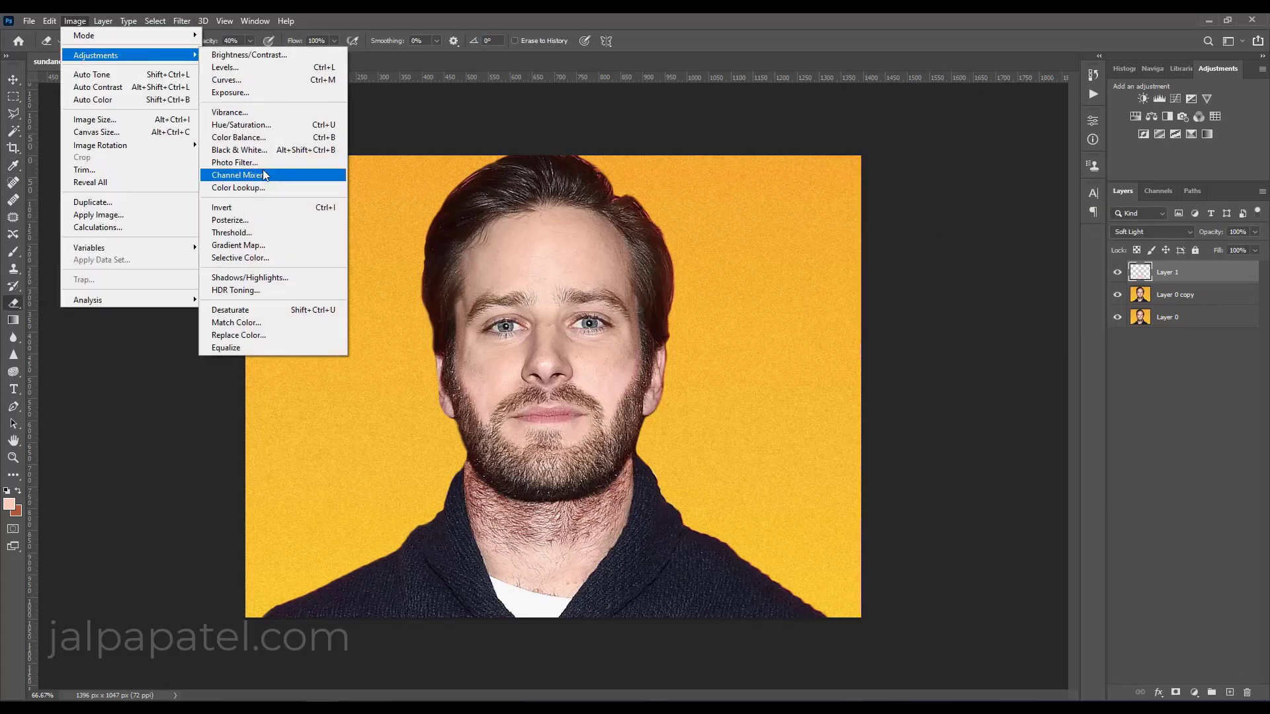
{"action": "left_click", "coordinate": [226, 80]}
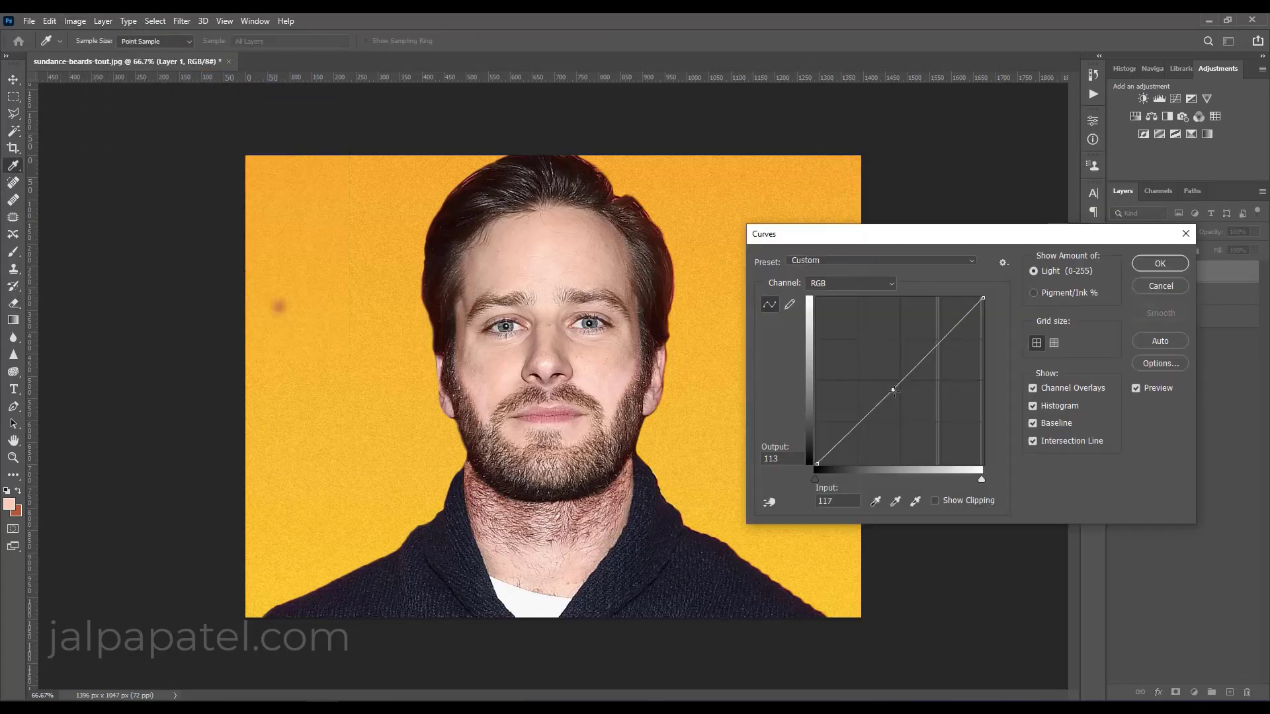
Step: Darken Layer 1 with a lowered RGB curve at 62% opacity, and add Layer 2 above Layer 0 copy
{"action": "mouse_move", "coordinate": [893, 391]}
{"action": "left_mouse_down"}
{"action": "mouse_move", "coordinate": [909, 404]}
{"action": "mouse_move", "coordinate": [904, 392]}
{"action": "left_mouse_up"}
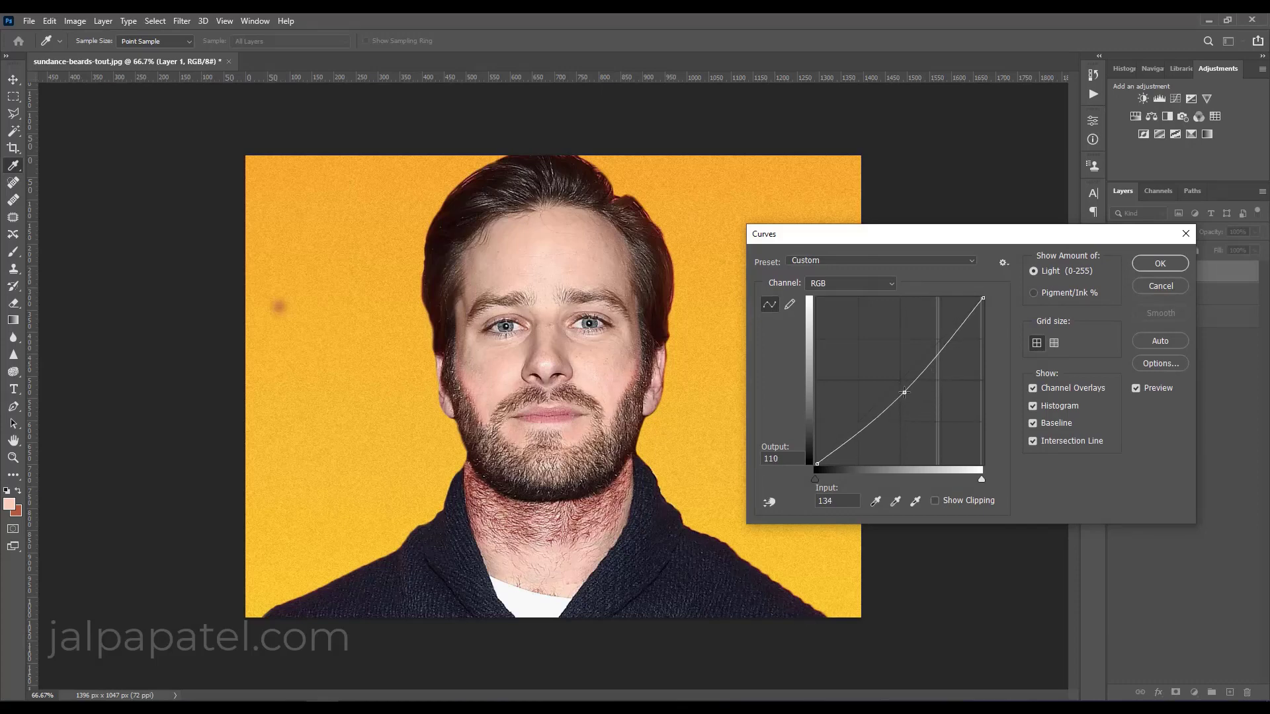
{"action": "left_click", "coordinate": [1158, 263]}
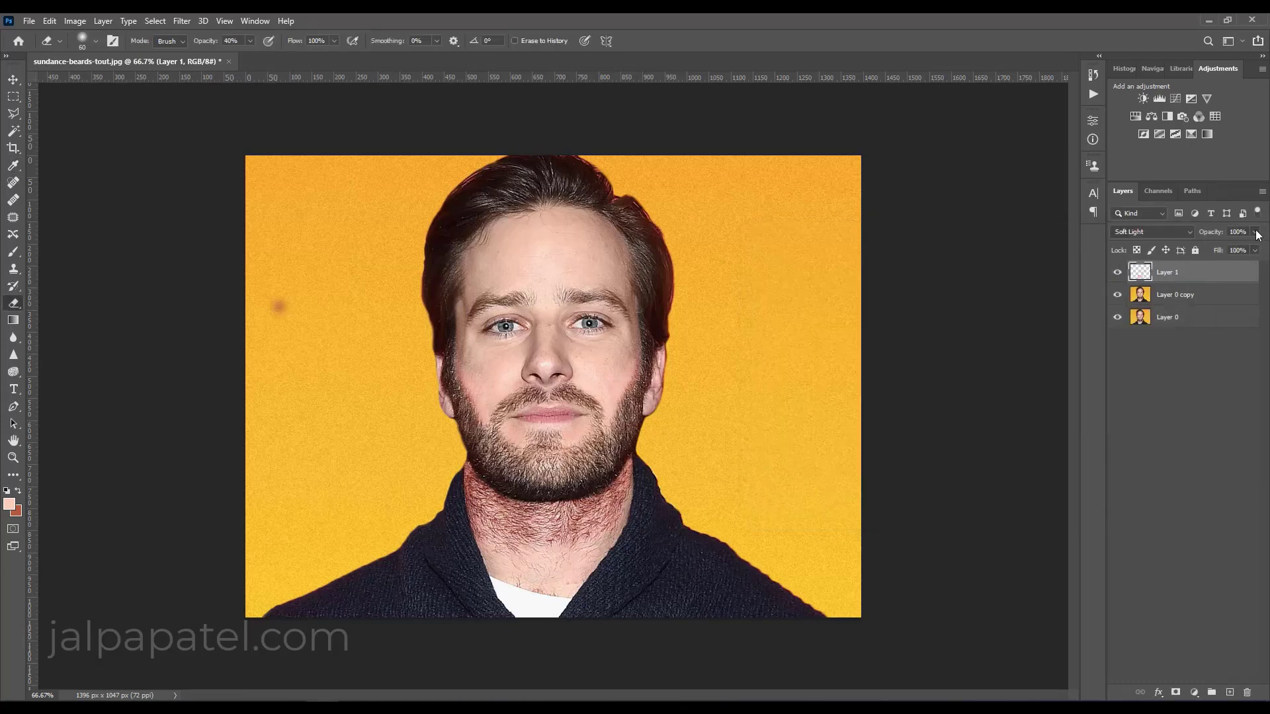
{"action": "left_click", "coordinate": [1225, 248]}
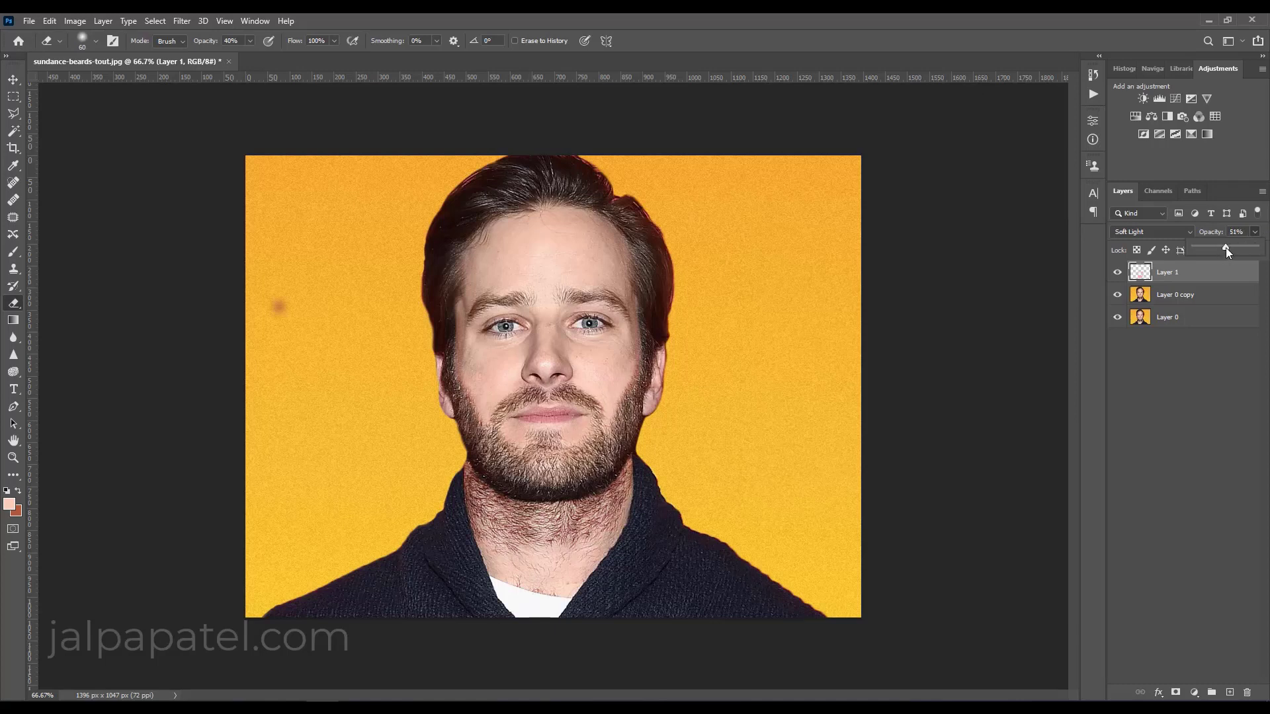
{"action": "left_click", "coordinate": [1213, 303]}
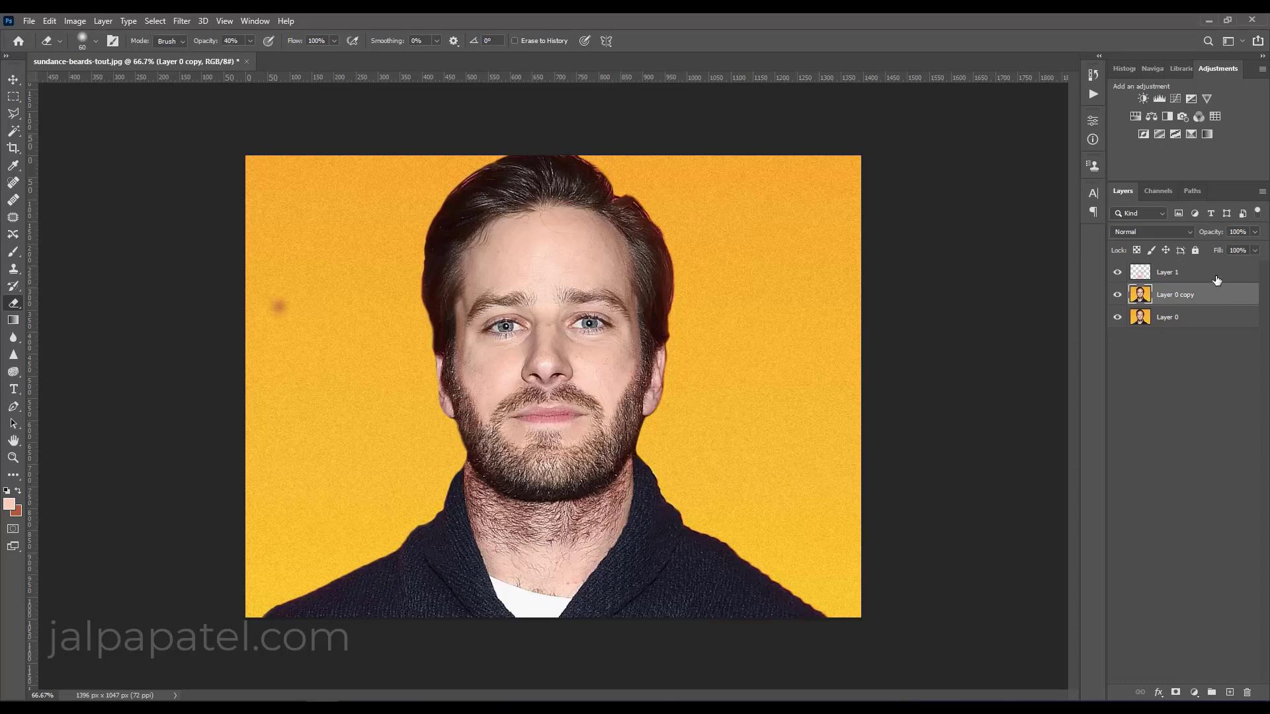
{"action": "left_click", "coordinate": [1229, 692]}
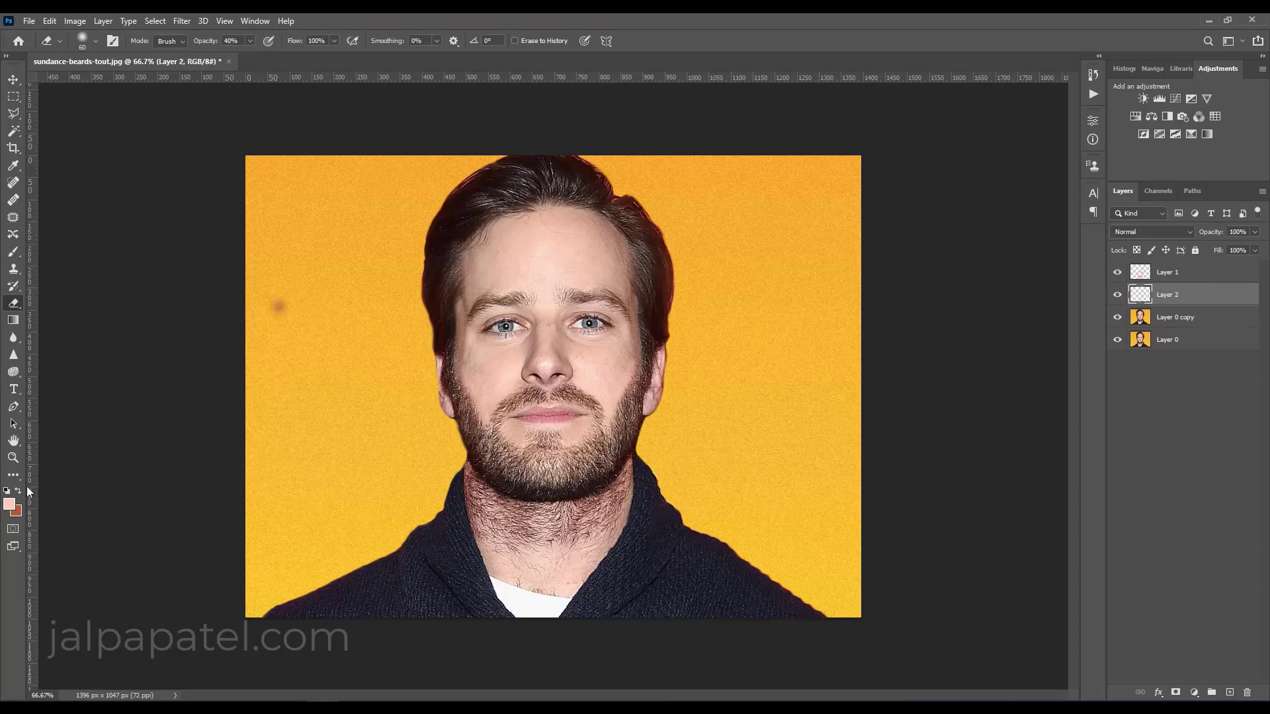
Step: Sample the neck's skin colour and trial-brush it over the neck hair, undoing both strokes
{"action": "left_click", "coordinate": [10, 504]}
{"action": "left_click", "coordinate": [576, 556]}
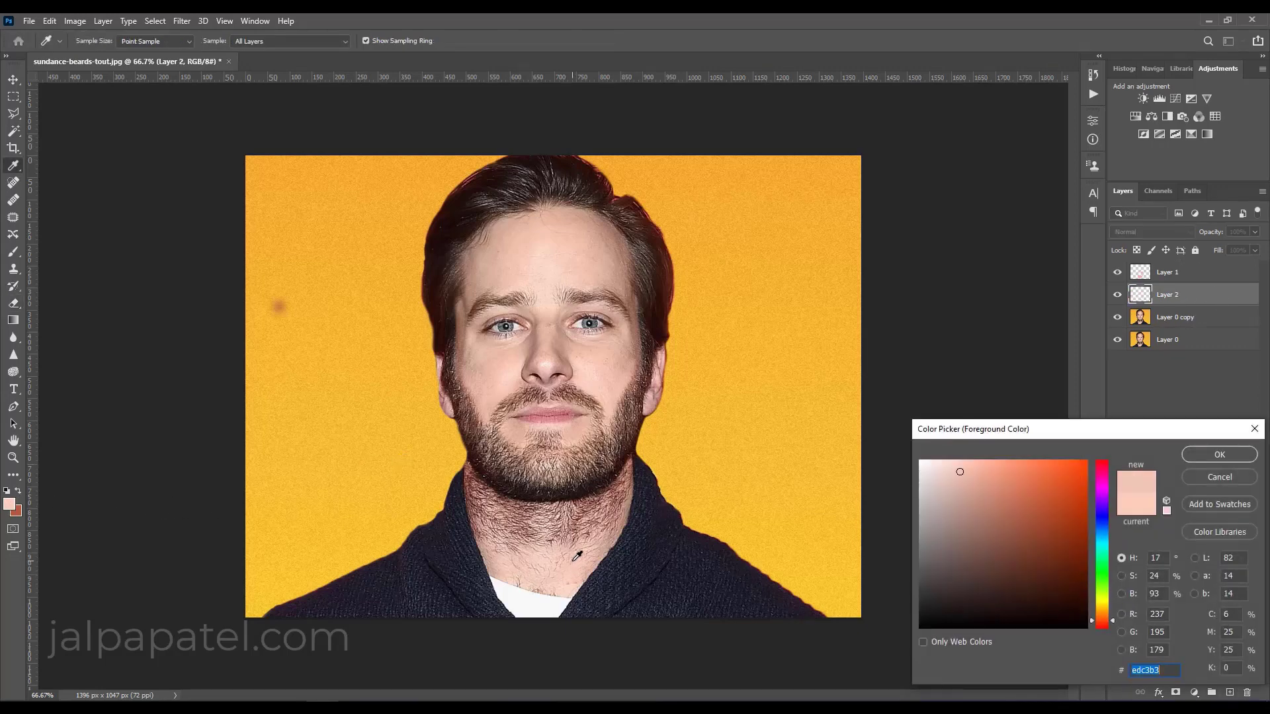
{"action": "left_click", "coordinate": [1206, 454]}
{"action": "key", "text": "e"}
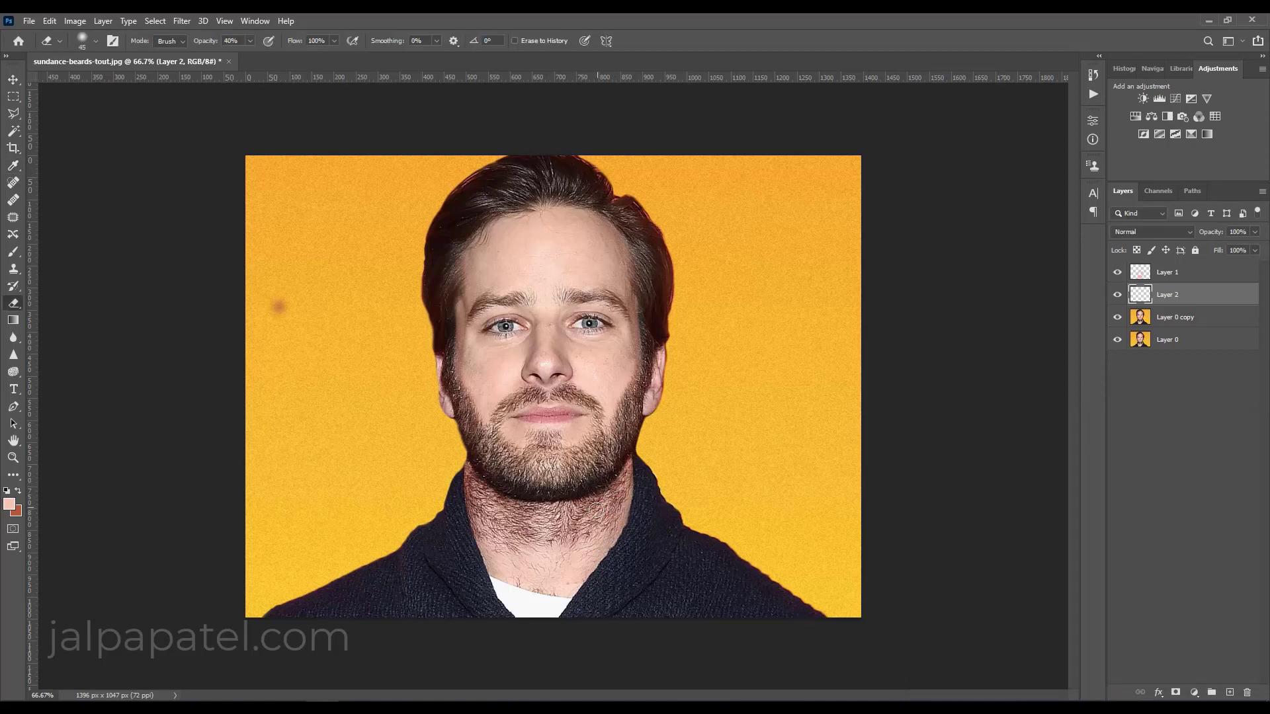
{"action": "key", "text": "b"}
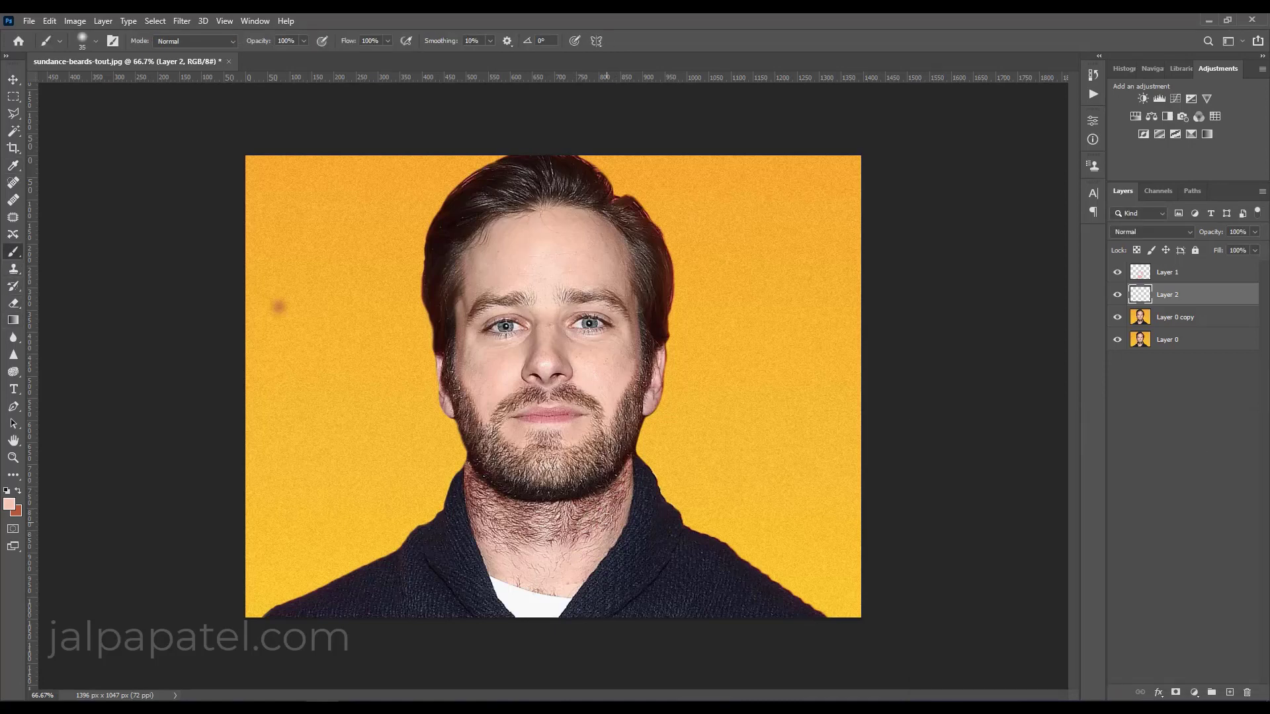
{"action": "left_click_drag", "start_coordinate": [615, 486], "coordinate": [574, 549]}
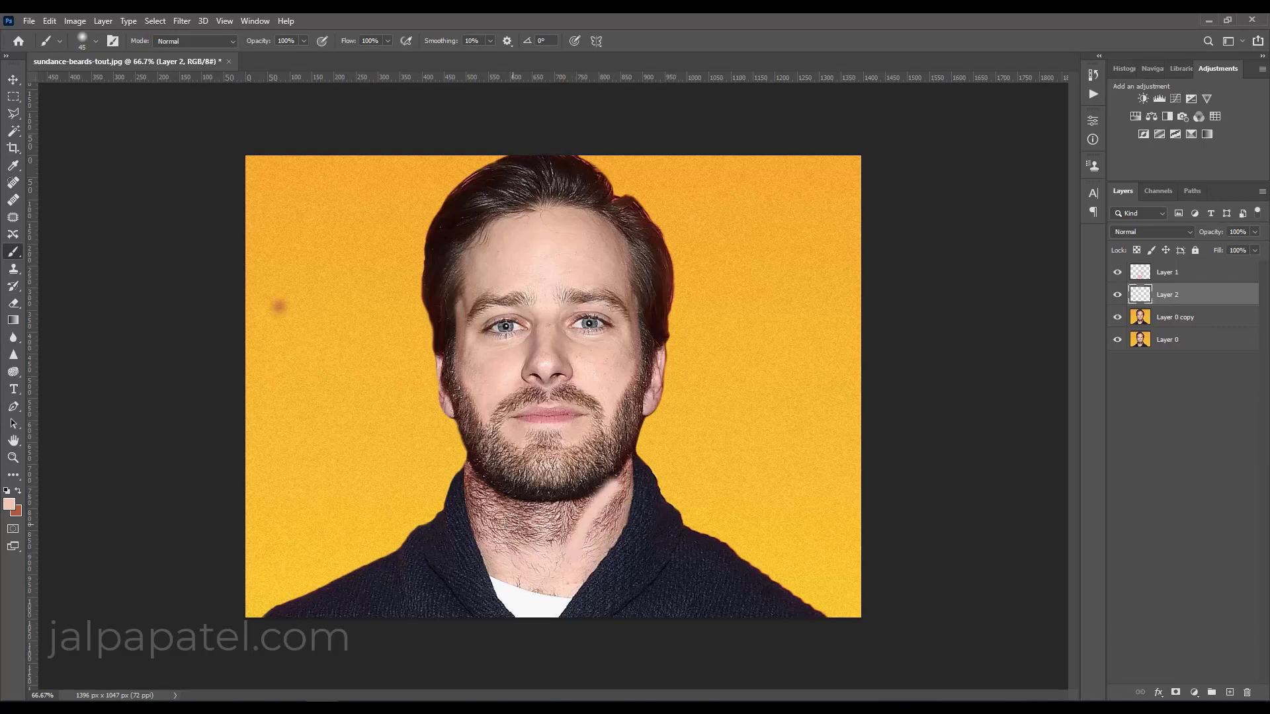
{"action": "left_click_drag", "start_coordinate": [496, 495], "coordinate": [517, 548]}
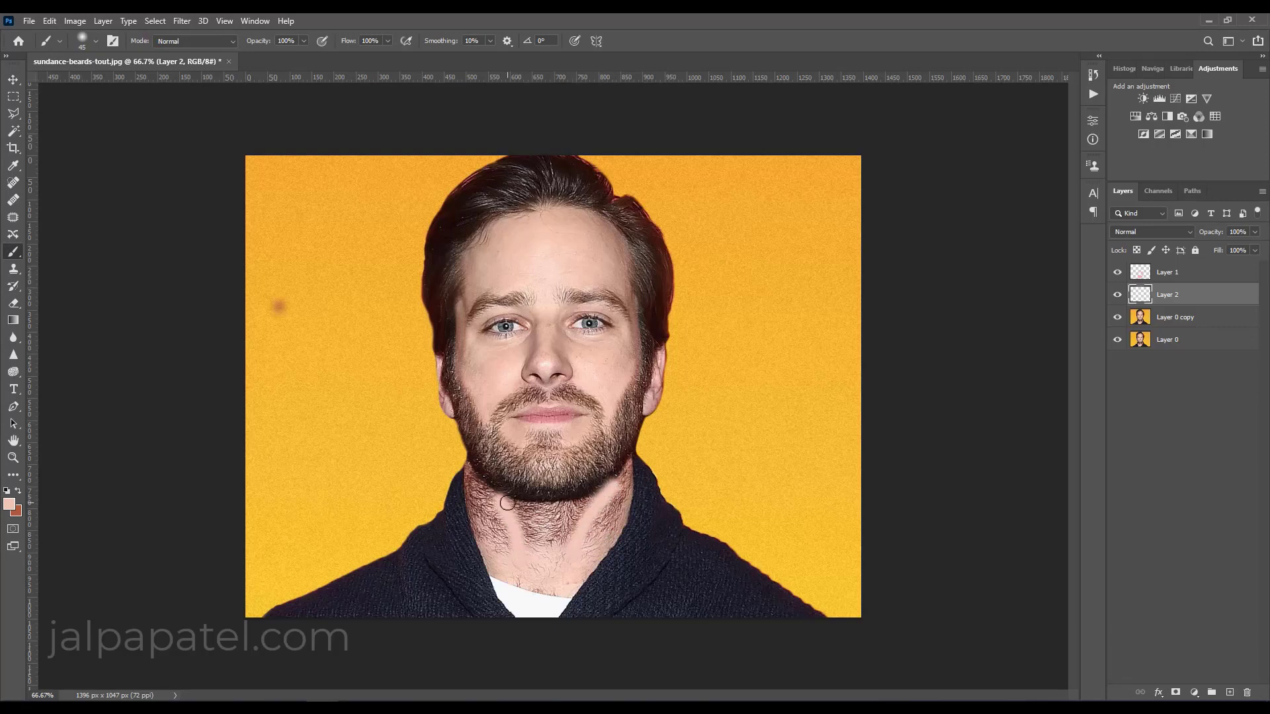
{"action": "key", "text": "ctrl+z"}
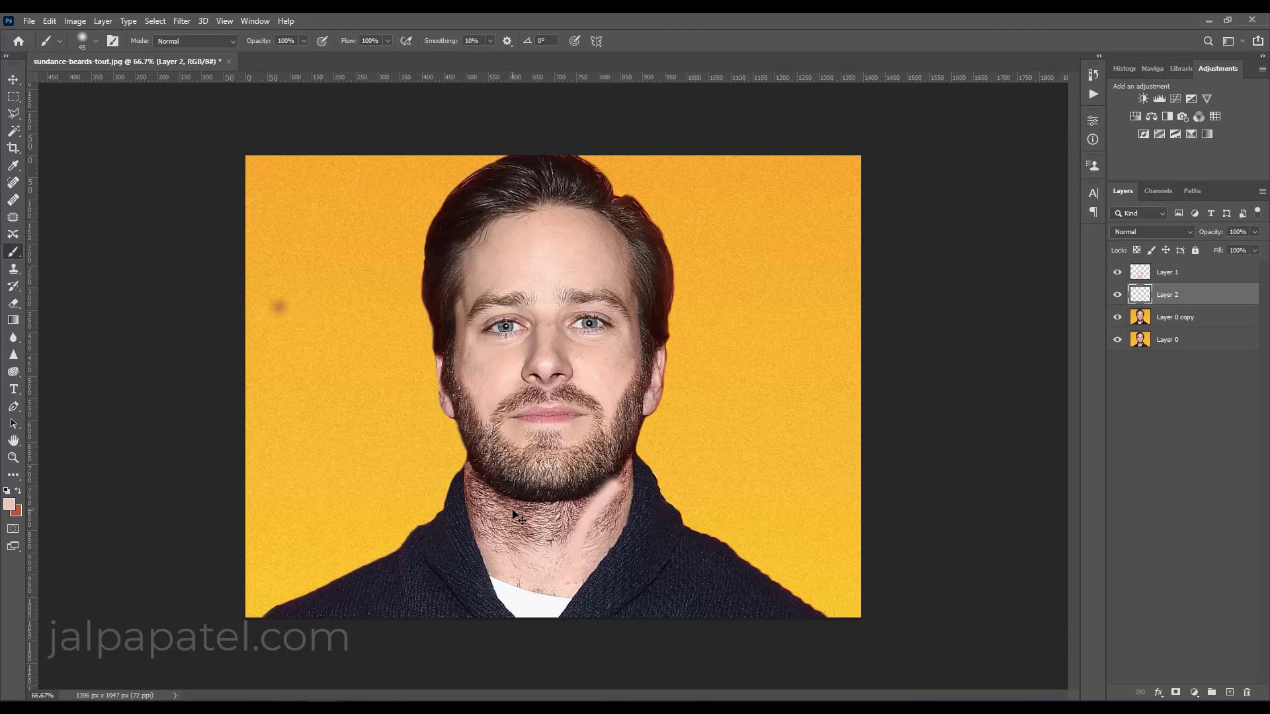
{"action": "key", "text": "ctrl+z"}
Step: Repaint both sides of the neck hair with a darker skin tone at 47% brush opacity
{"action": "left_click", "coordinate": [9, 505]}
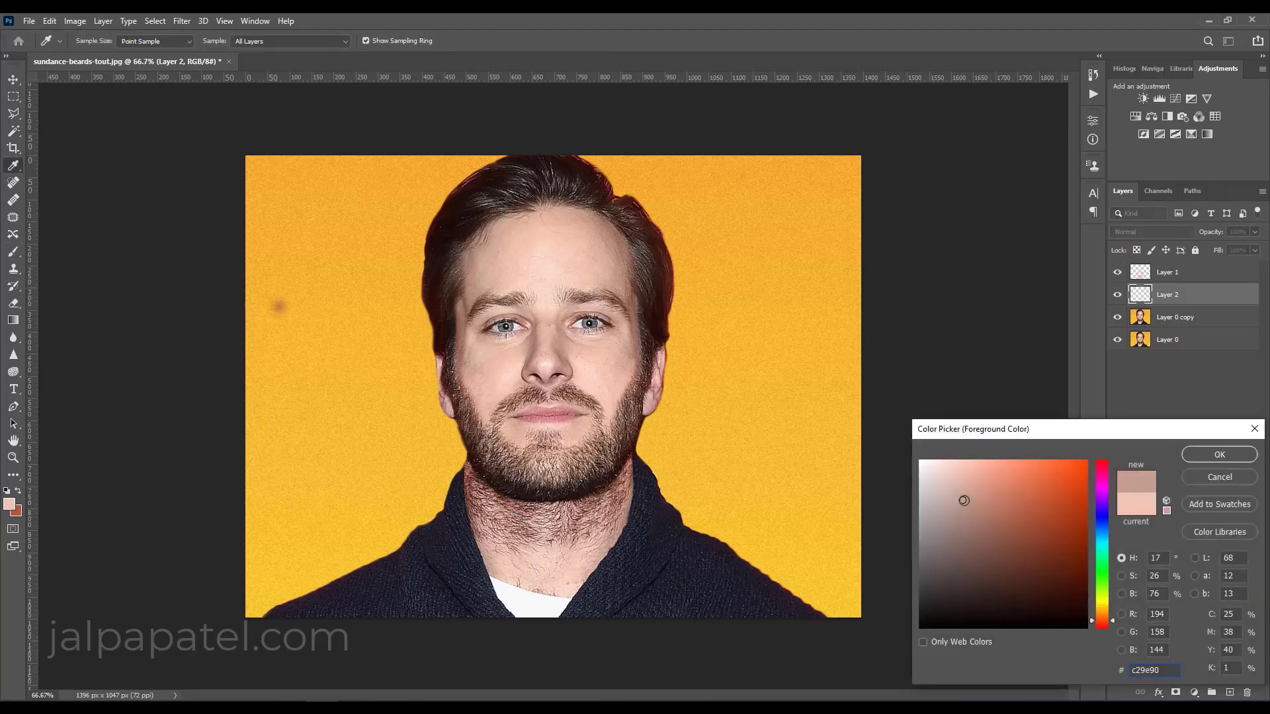
{"action": "left_click", "coordinate": [1254, 429]}
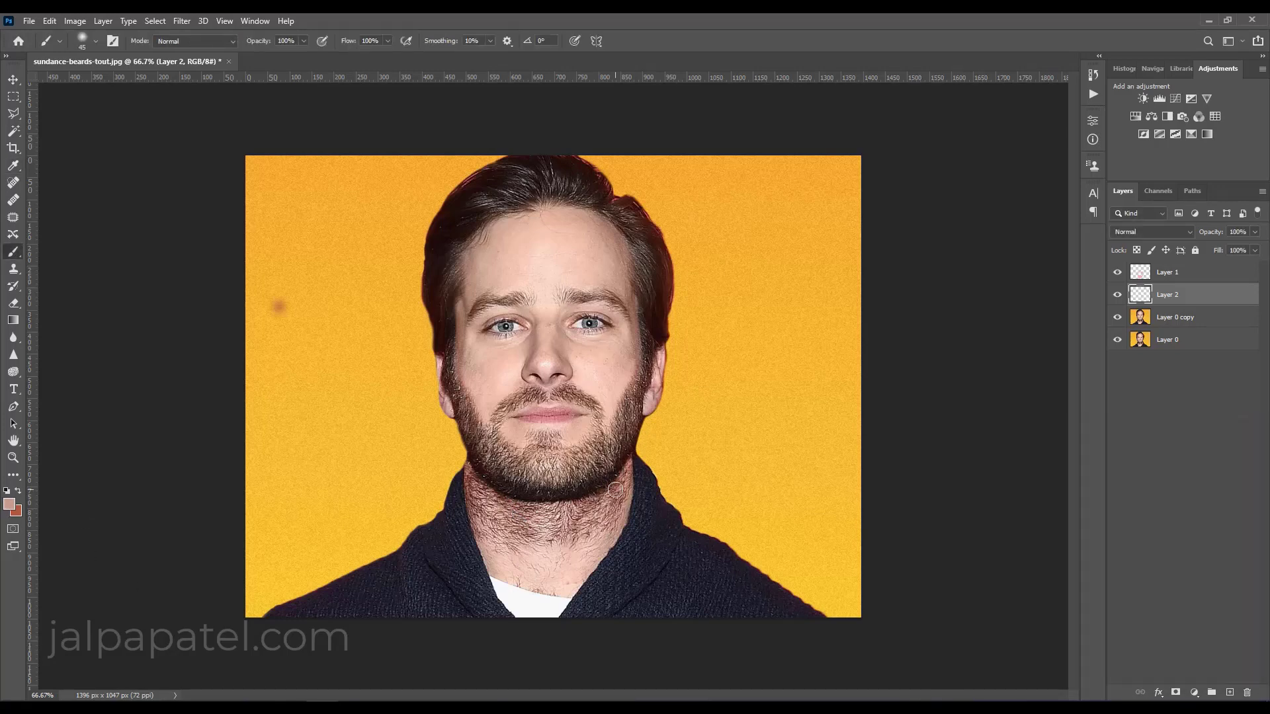
{"action": "left_click_drag", "start_coordinate": [614, 490], "coordinate": [572, 561]}
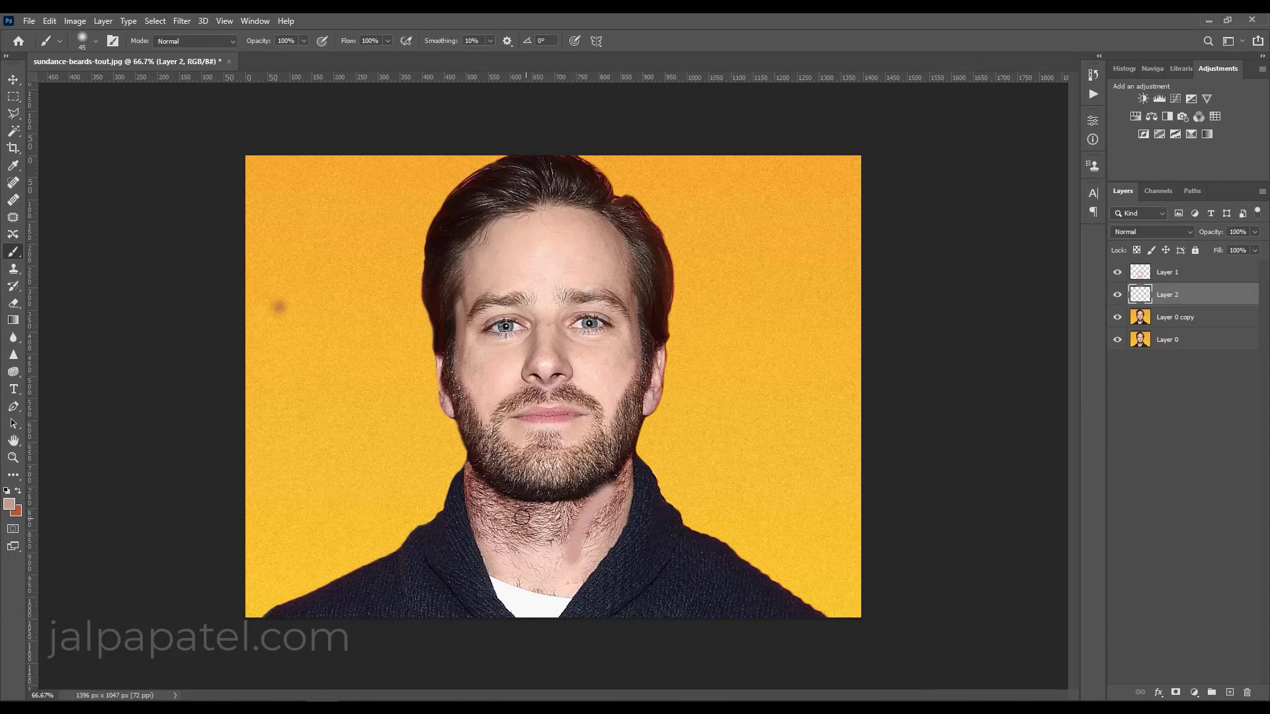
{"action": "left_click_drag", "start_coordinate": [506, 512], "coordinate": [517, 556]}
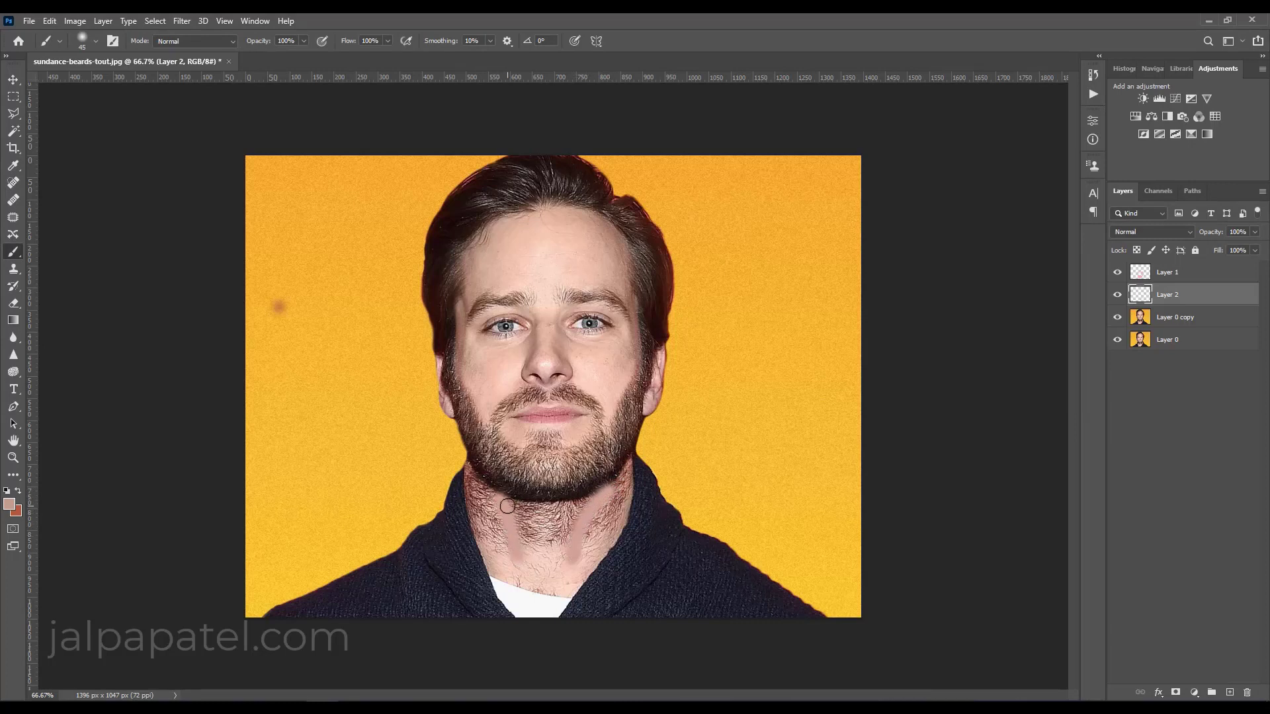
{"action": "left_click_drag", "start_coordinate": [307, 41], "coordinate": [271, 57]}
{"action": "left_click_drag", "start_coordinate": [516, 560], "coordinate": [620, 487]}
{"action": "key", "text": "bracketright"}
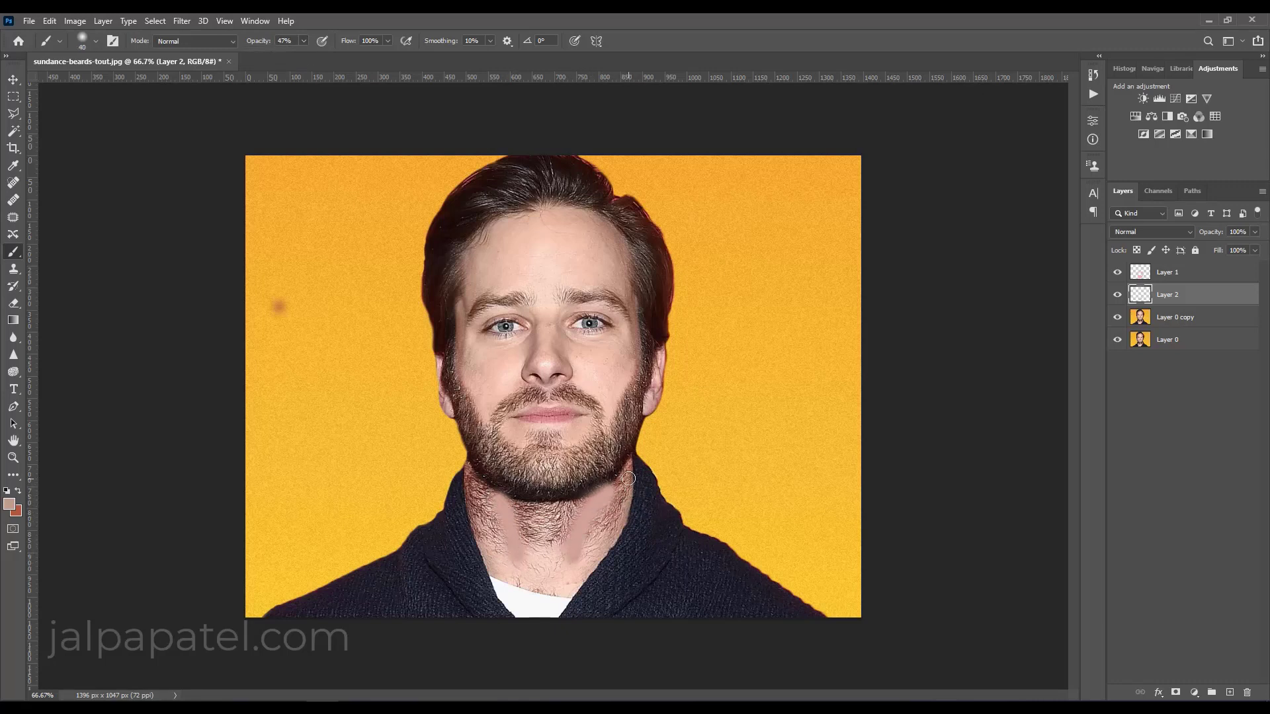
{"action": "left_click_drag", "start_coordinate": [629, 479], "coordinate": [618, 521]}
{"action": "left_click_drag", "start_coordinate": [459, 490], "coordinate": [492, 568]}
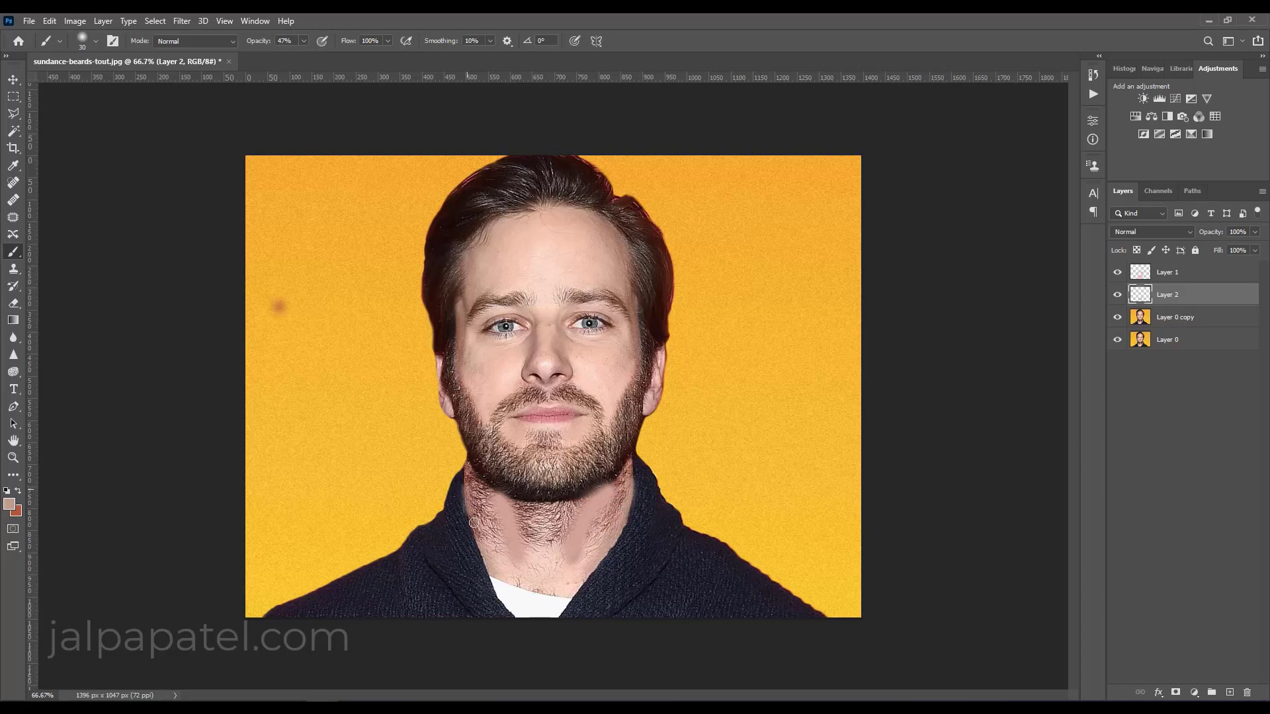
Step: Set Layer 2 to Soft Light and add a Soft Light Layer 3 with white as paint colour
{"action": "left_click", "coordinate": [1179, 233]}
{"action": "left_click", "coordinate": [1136, 409]}
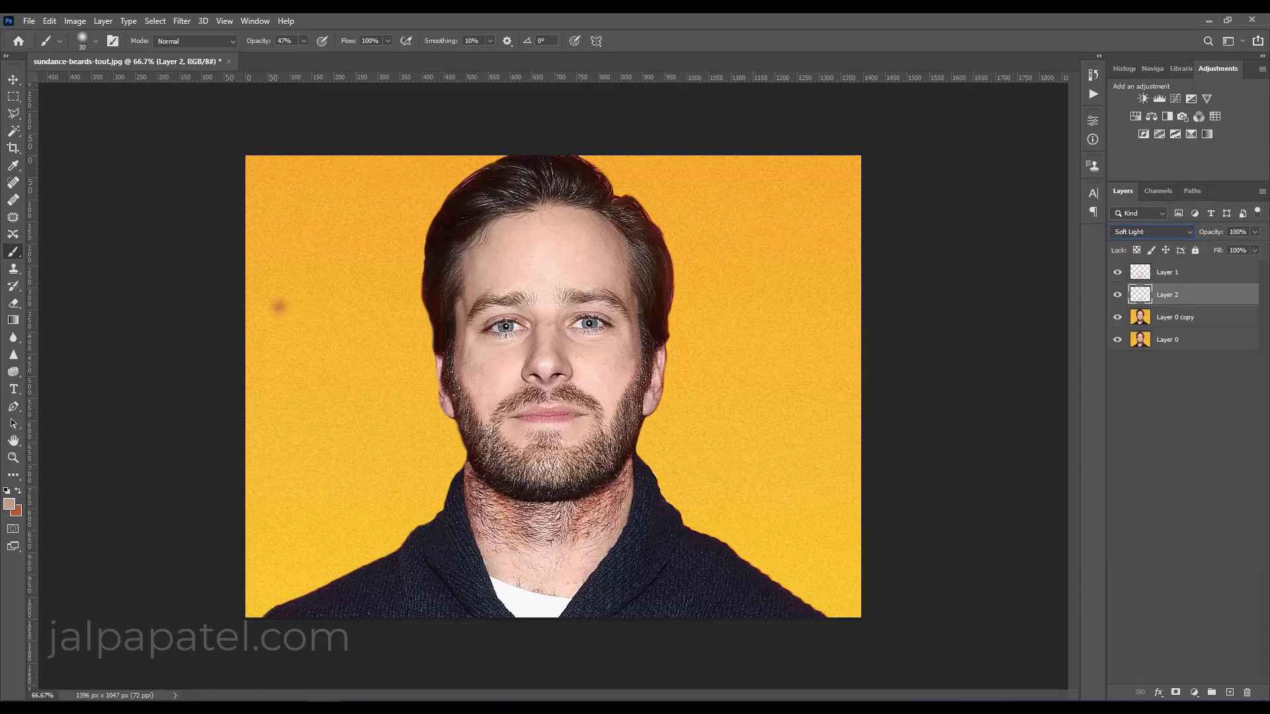
{"action": "left_click", "coordinate": [1230, 693]}
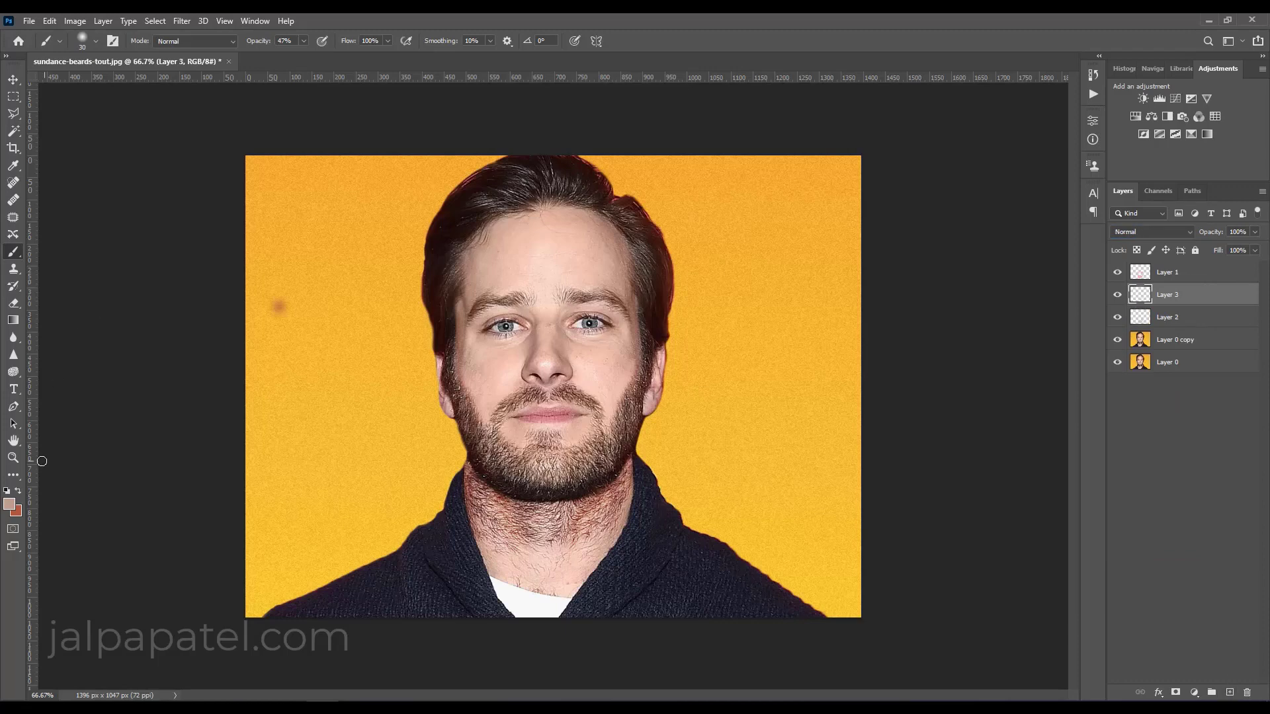
{"action": "left_click", "coordinate": [10, 504]}
{"action": "left_click", "coordinate": [923, 461]}
{"action": "left_click", "coordinate": [1244, 454]}
{"action": "left_click", "coordinate": [1170, 232]}
{"action": "left_click", "coordinate": [1141, 397]}
Step: Paint white down the neck, then fade Layer 3 to about 33% and Layer 2 to about 37%
{"action": "key", "text": "bracketright"}
{"action": "left_click_drag", "start_coordinate": [542, 522], "coordinate": [543, 566]}
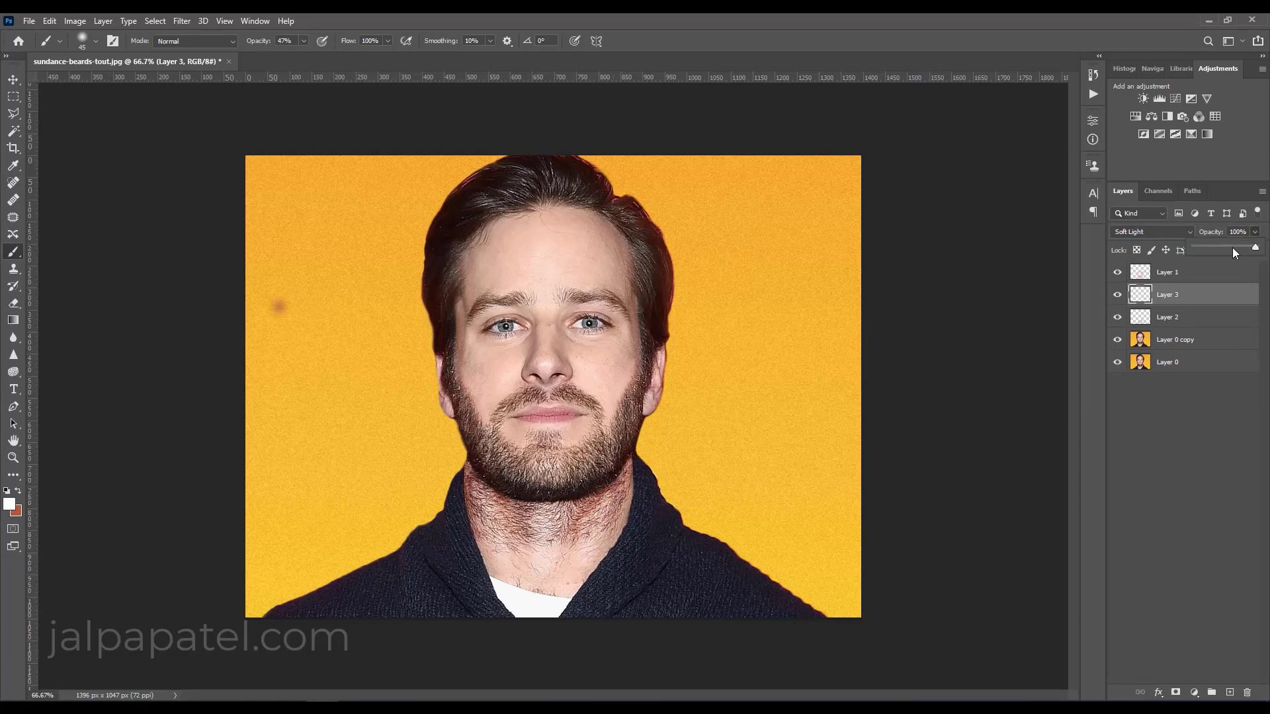
{"action": "left_click", "coordinate": [1211, 318]}
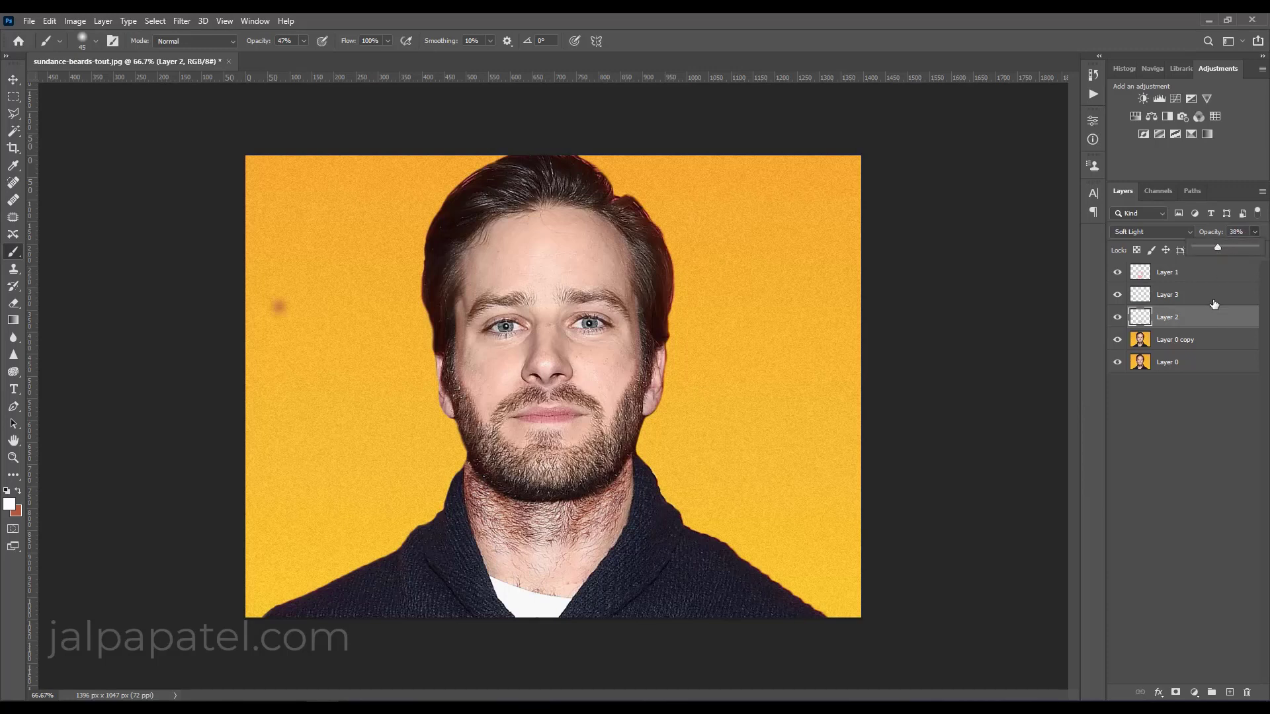
{"action": "left_click", "coordinate": [1177, 294]}
{"action": "left_click", "coordinate": [1255, 231]}
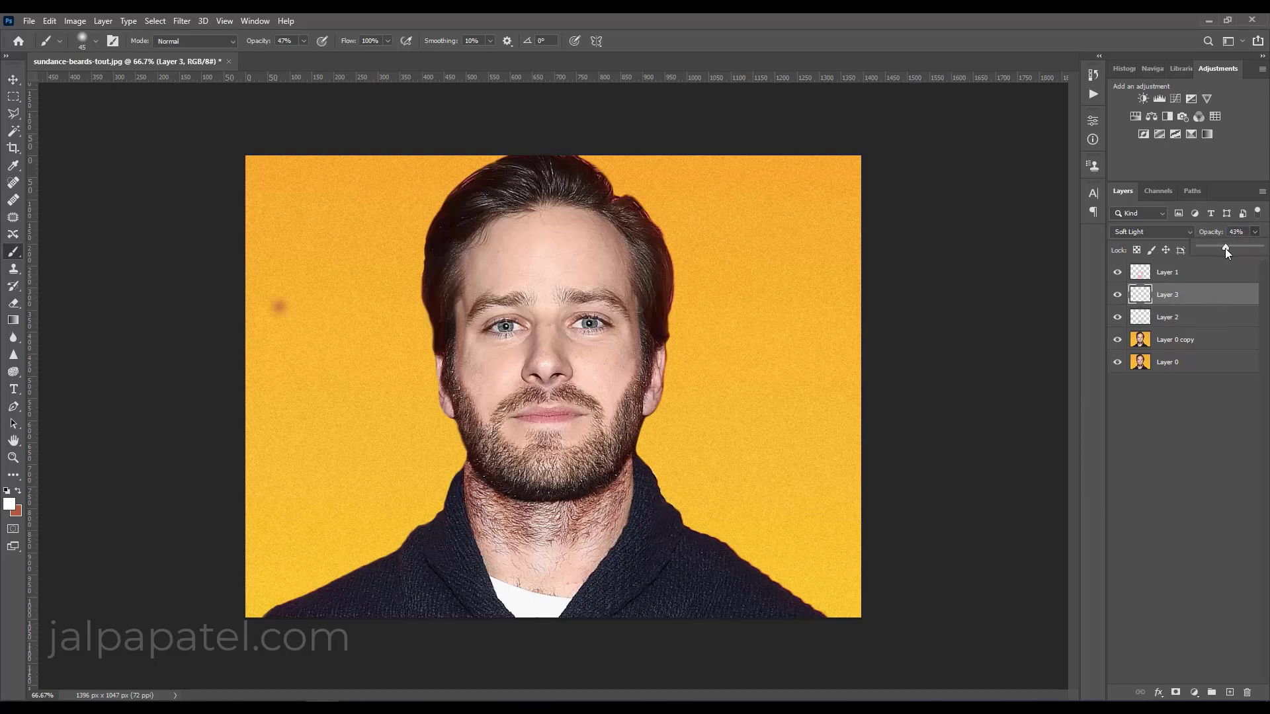
{"action": "left_click", "coordinate": [1213, 318]}
{"action": "left_click", "coordinate": [1255, 232]}
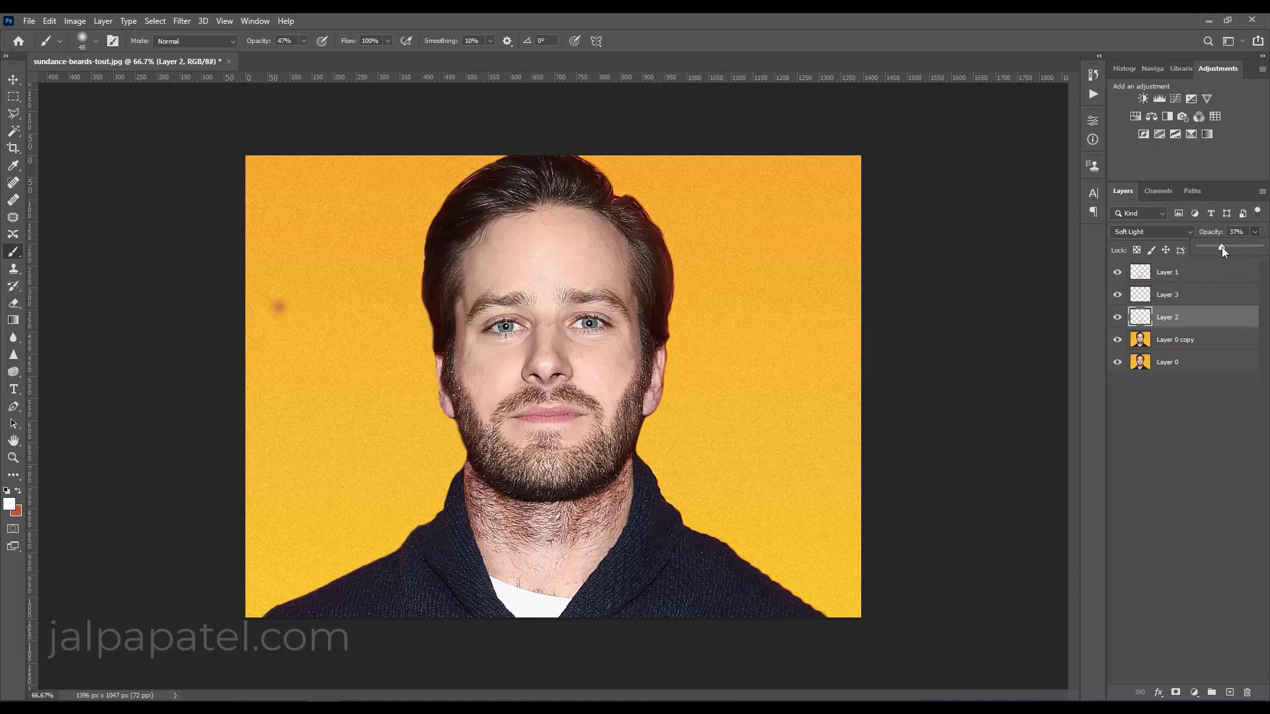
{"action": "left_click", "coordinate": [1215, 347]}
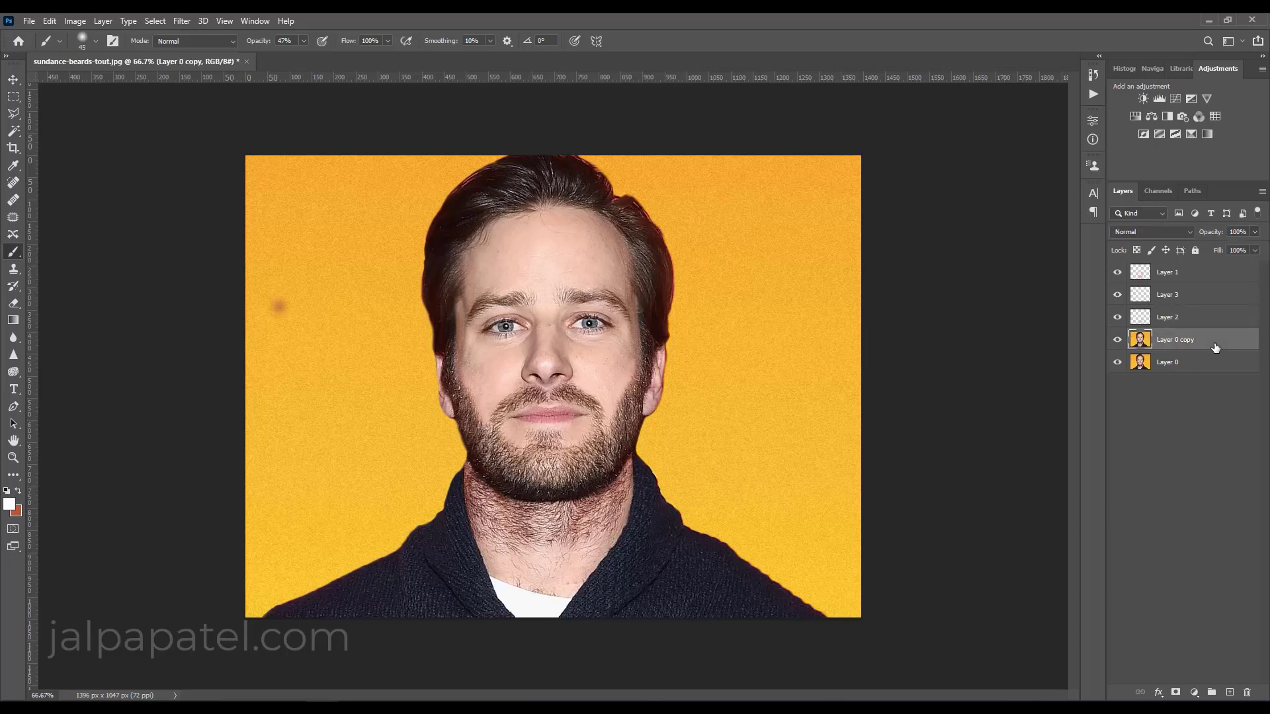
Step: At 100% zoom, clone clean neck skin over the stubble with a size-45 stamp at 74% opacity
{"action": "key", "text": "ctrl+plus"}
{"action": "scroll", "coordinate": [751, 371], "scroll_direction": "down", "scroll_amount": 3}
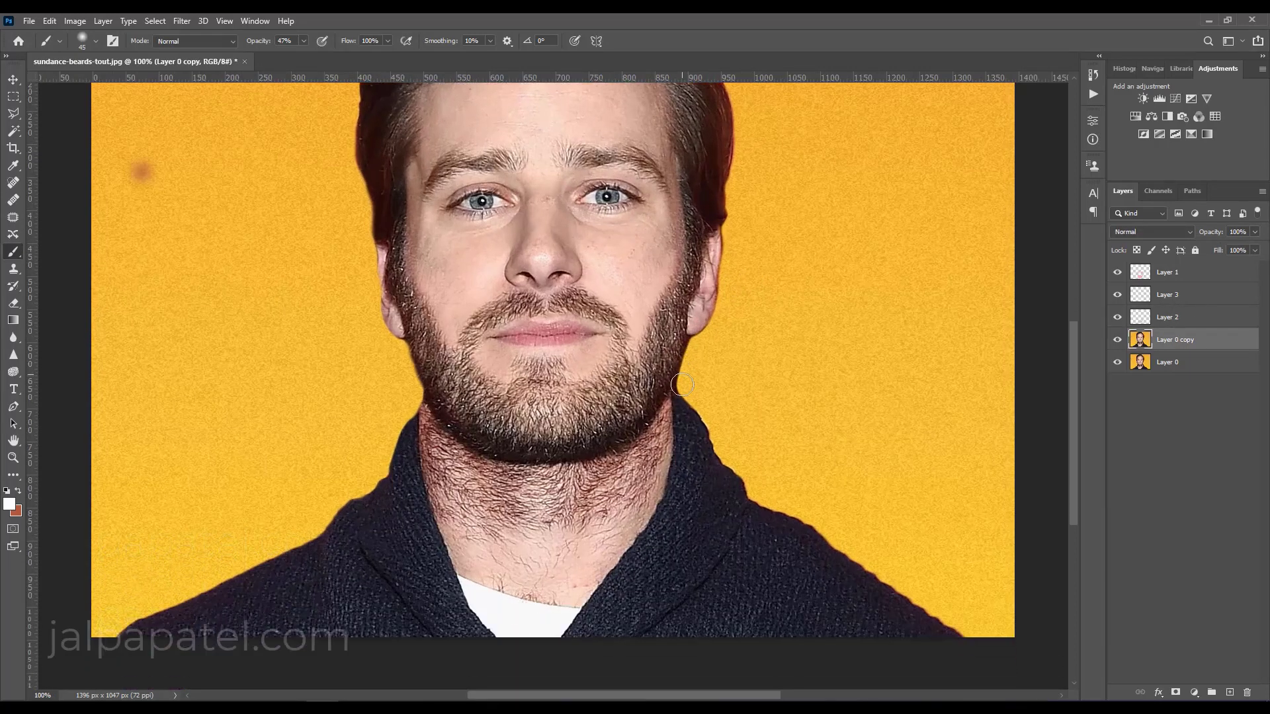
{"action": "scroll", "coordinate": [681, 384], "scroll_direction": "down", "scroll_amount": 3}
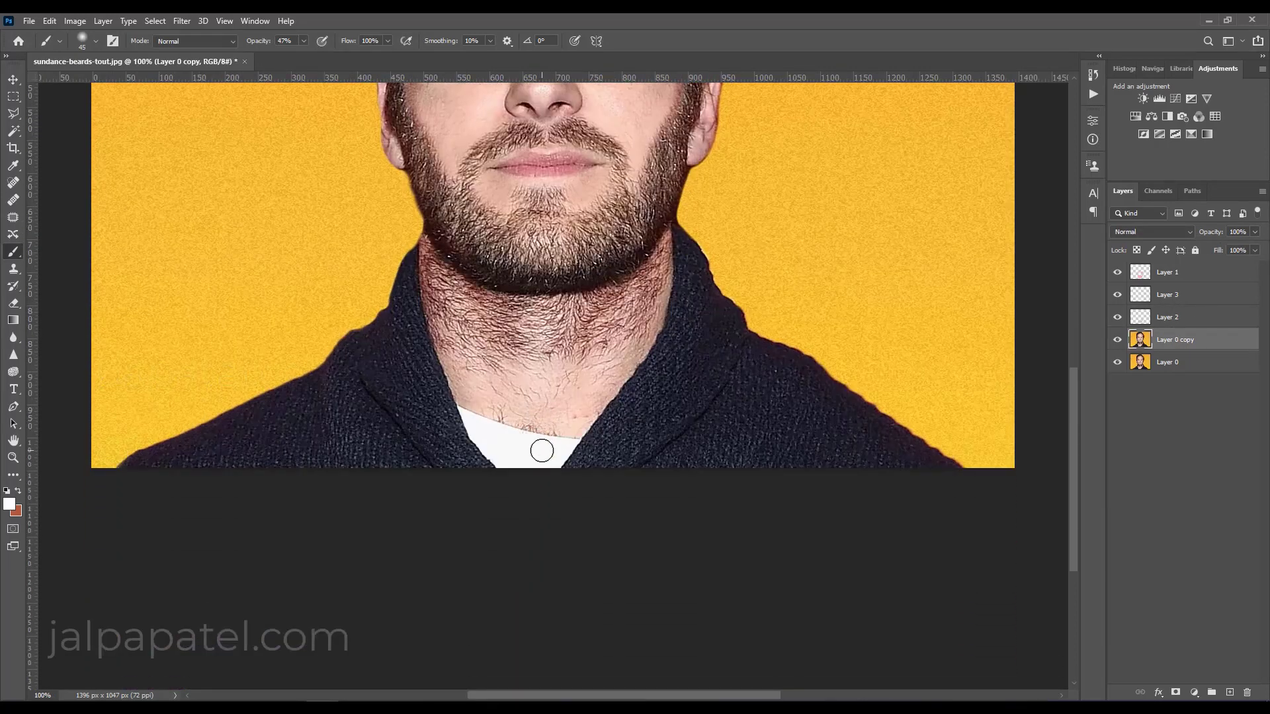
{"action": "scroll", "coordinate": [541, 450], "scroll_direction": "down", "scroll_amount": 2}
{"action": "left_click", "coordinate": [13, 269]}
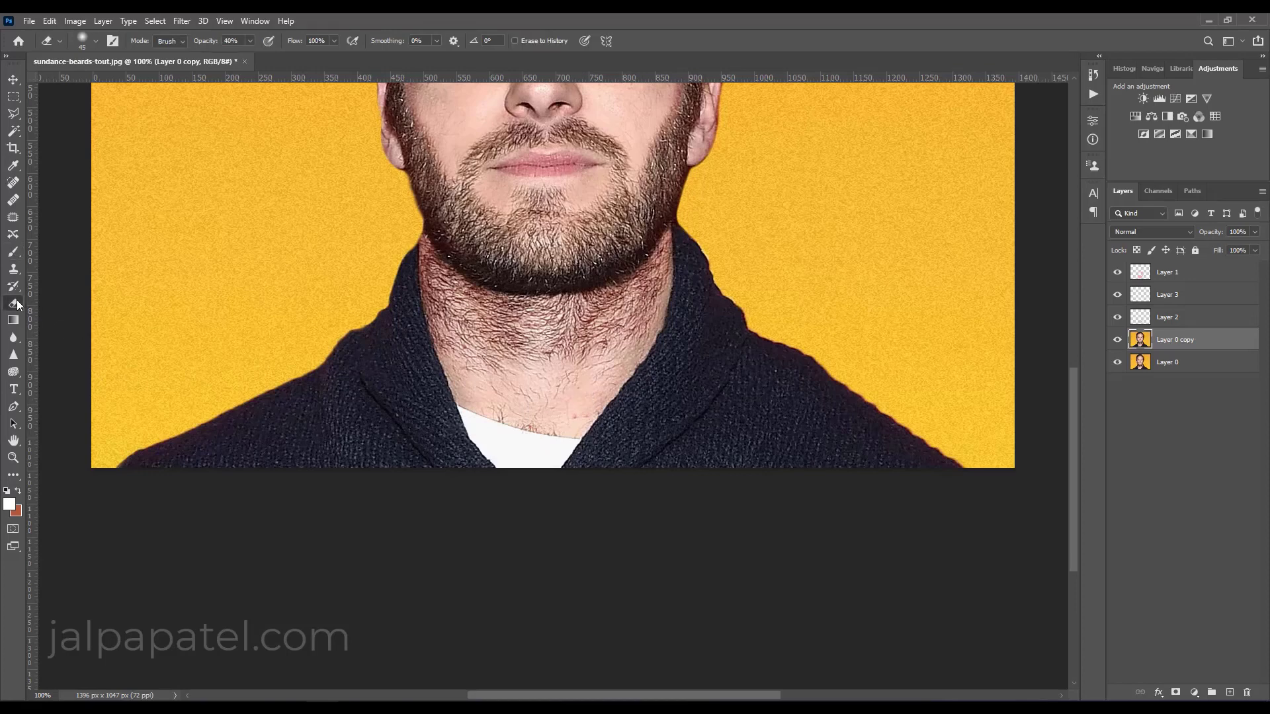
{"action": "key", "text": "bracketleft"}
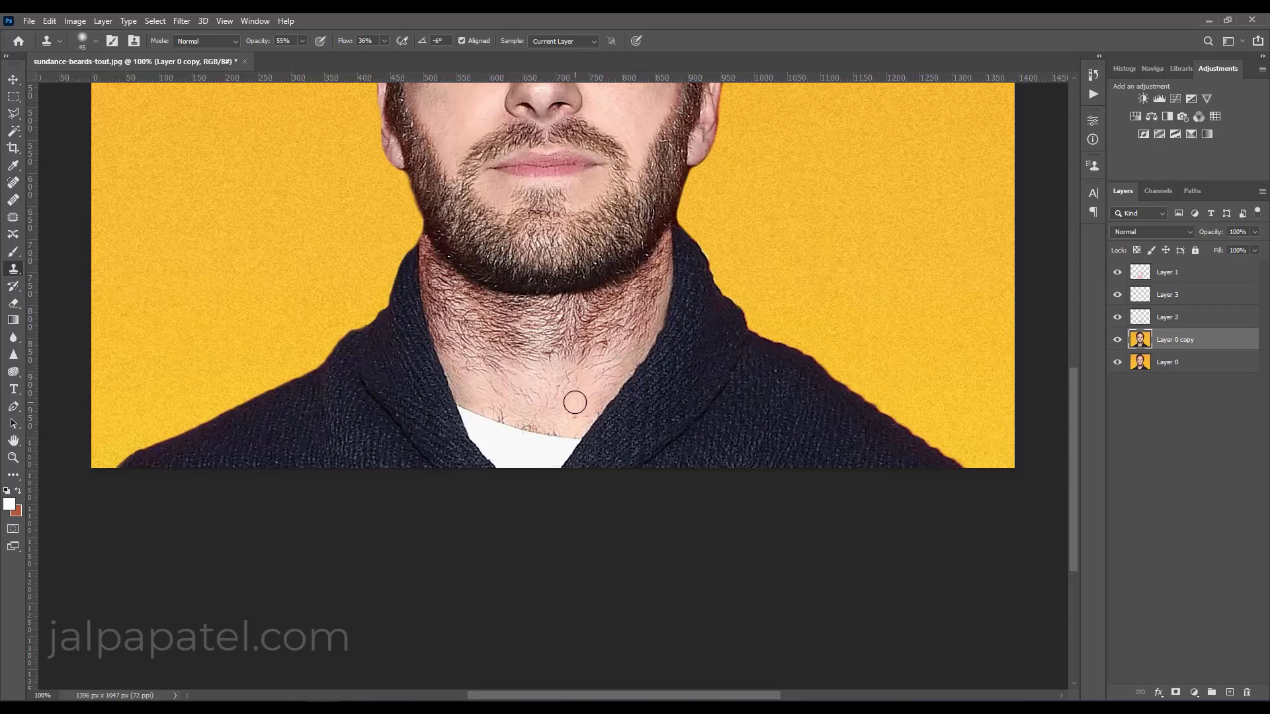
{"action": "left_click", "coordinate": [573, 404], "text": "alt"}
{"action": "key", "text": "bracketright"}
{"action": "left_click_drag", "start_coordinate": [577, 381], "coordinate": [609, 301]}
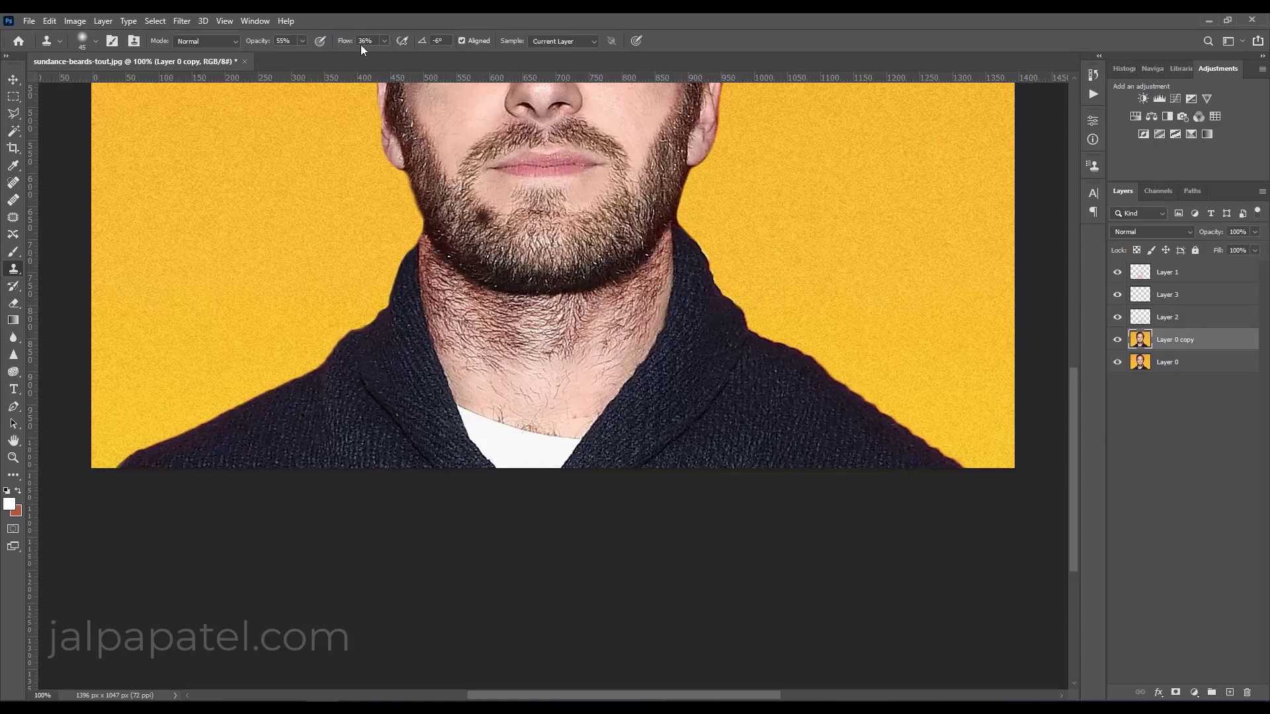
{"action": "key", "text": "7"}
{"action": "key", "text": "4"}
{"action": "left_click", "coordinate": [580, 383], "text": "alt"}
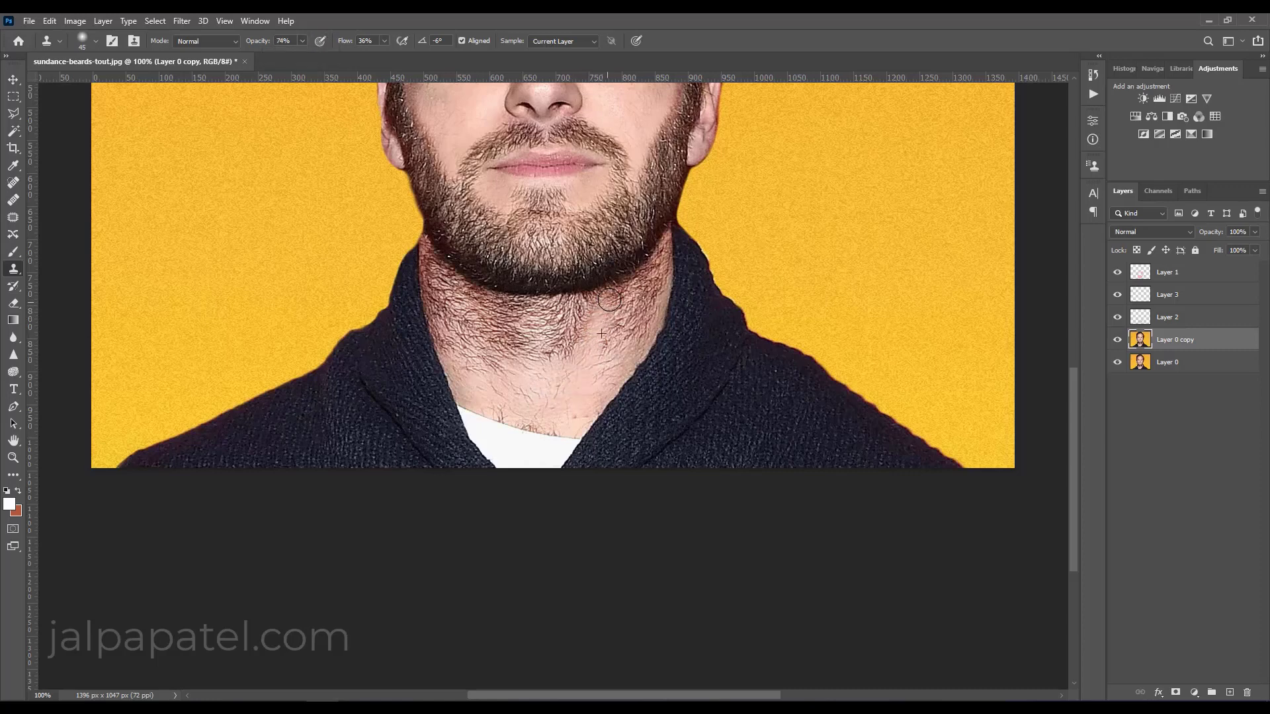
{"action": "left_click_drag", "start_coordinate": [586, 352], "coordinate": [610, 368]}
Step: Clone away remaining lower-neck stubble near the collar with size-35 and size-15 brushes
{"action": "key", "text": "bracketleft"}
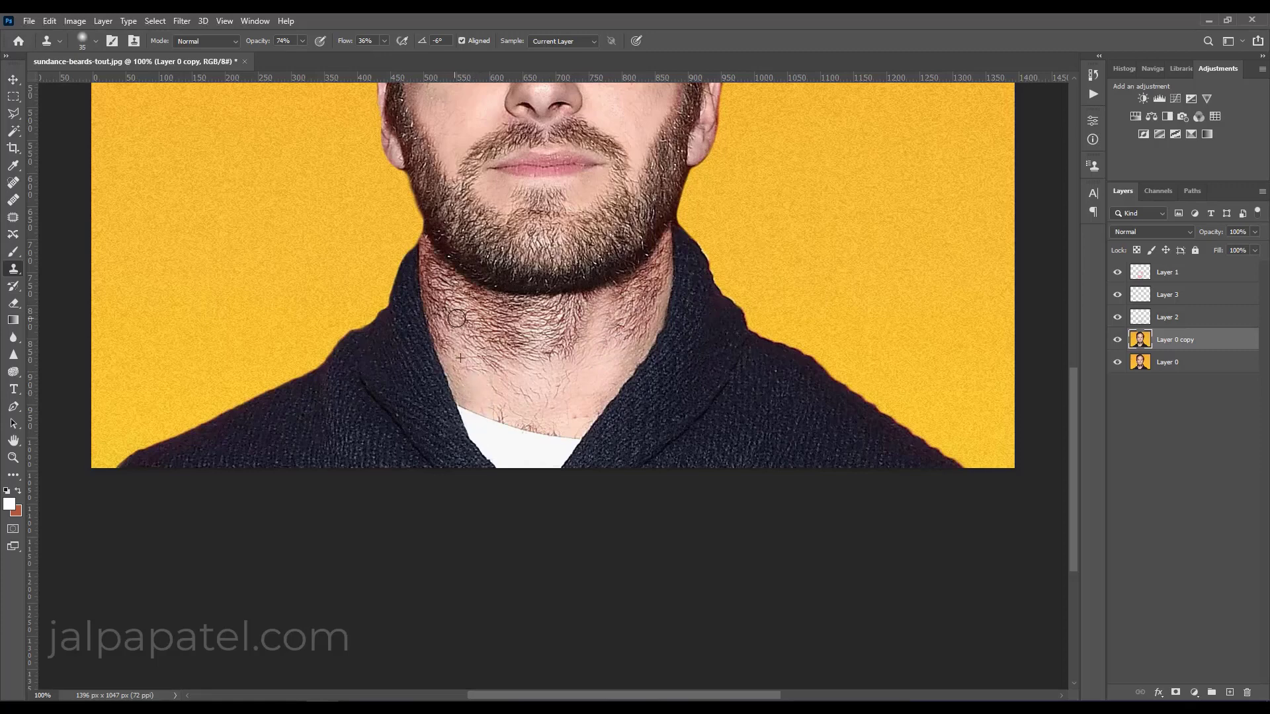
{"action": "left_click_drag", "start_coordinate": [468, 368], "coordinate": [474, 388]}
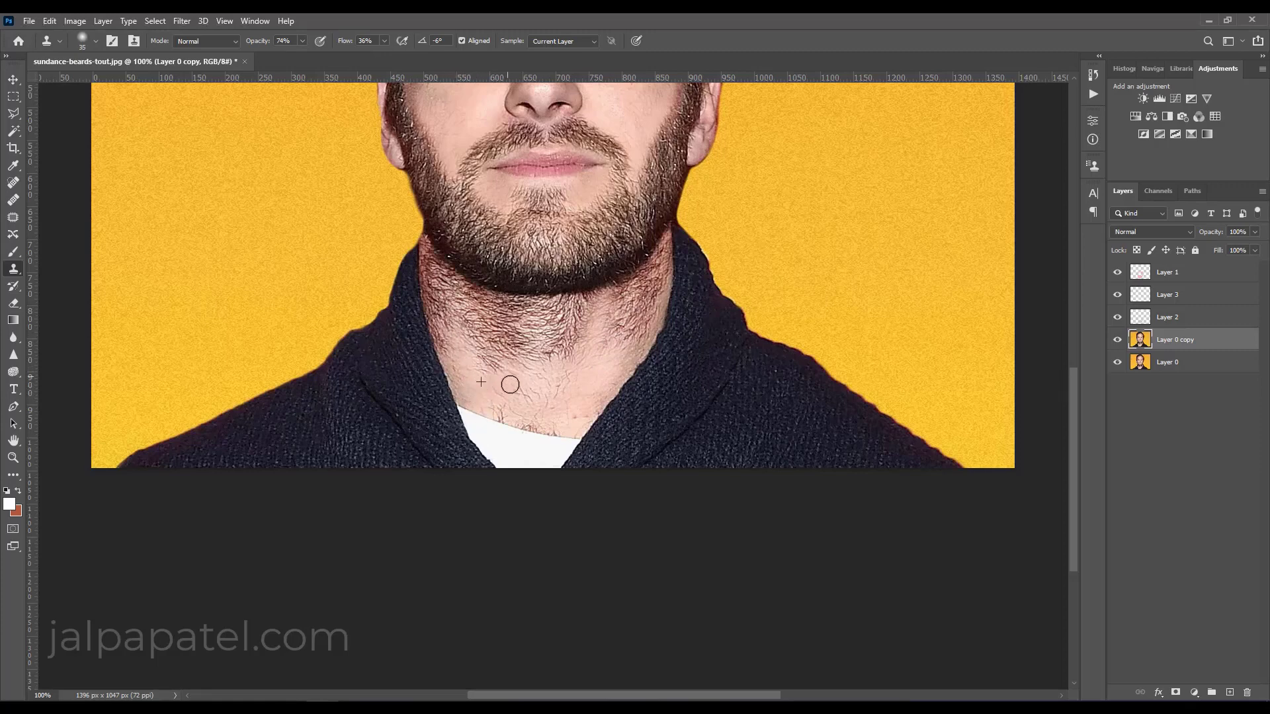
{"action": "key", "text": "bracketleft"}
{"action": "key", "text": "bracketleft"}
{"action": "left_click_drag", "start_coordinate": [535, 415], "coordinate": [526, 422]}
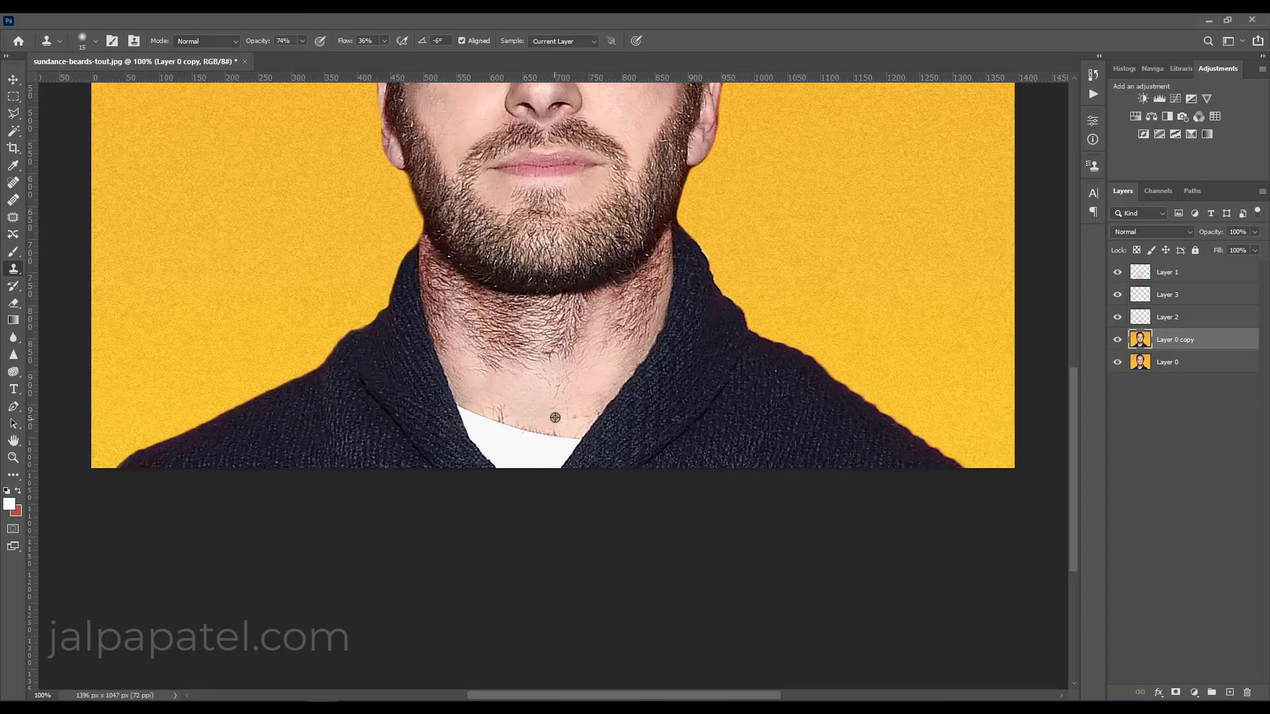
{"action": "left_click_drag", "start_coordinate": [559, 416], "coordinate": [560, 432]}
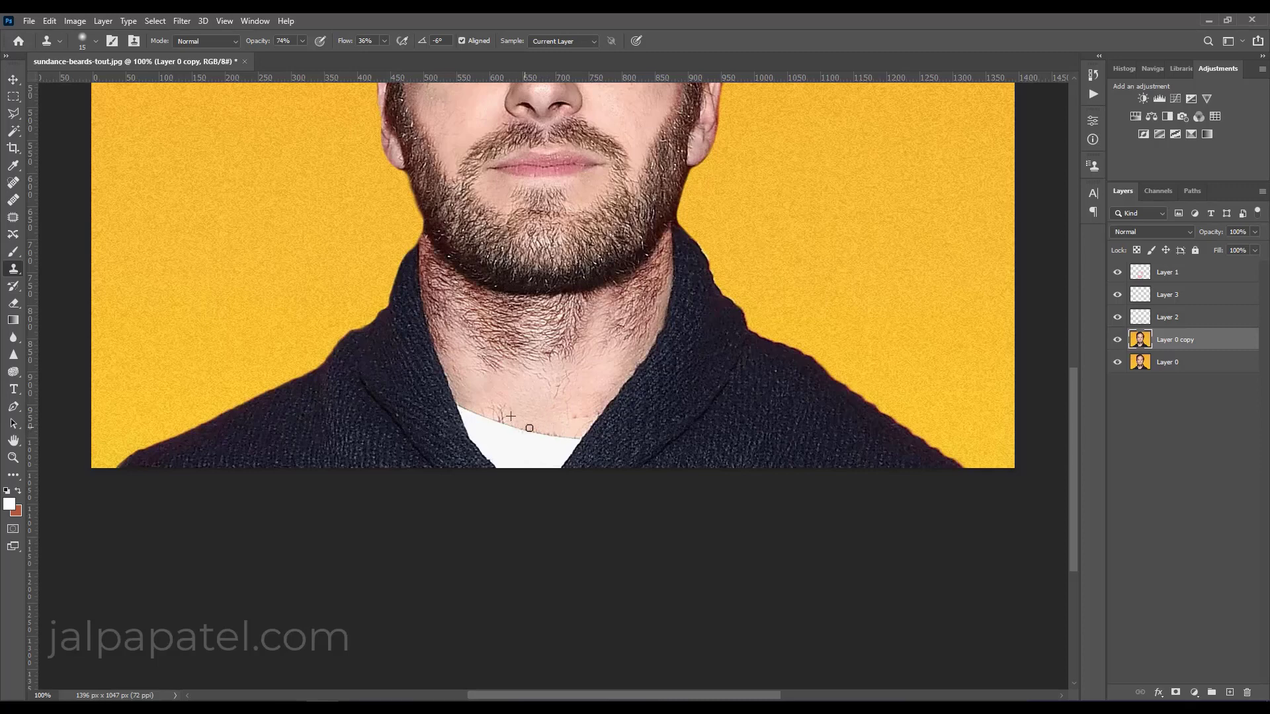
{"action": "left_click_drag", "start_coordinate": [503, 407], "coordinate": [492, 413]}
{"action": "left_click_drag", "start_coordinate": [504, 411], "coordinate": [482, 402]}
{"action": "key", "text": "bracketright"}
{"action": "key", "text": "bracketright"}
{"action": "key", "text": "bracketright"}
Step: Clone skin over the neck stubble below the beard with a size-40 stamp, undoing one bad stroke
{"action": "left_click", "coordinate": [540, 390], "text": "alt"}
{"action": "mouse_move", "coordinate": [532, 347]}
{"action": "left_mouse_down"}
{"action": "mouse_move", "coordinate": [570, 343]}
{"action": "mouse_move", "coordinate": [493, 369]}
{"action": "mouse_move", "coordinate": [516, 352]}
{"action": "mouse_move", "coordinate": [474, 357]}
{"action": "mouse_move", "coordinate": [530, 363]}
{"action": "mouse_move", "coordinate": [603, 340]}
{"action": "mouse_move", "coordinate": [570, 358]}
{"action": "mouse_move", "coordinate": [570, 338]}
{"action": "mouse_move", "coordinate": [520, 337]}
{"action": "mouse_move", "coordinate": [456, 312]}
{"action": "left_mouse_up"}
{"action": "key", "text": "ctrl+z"}
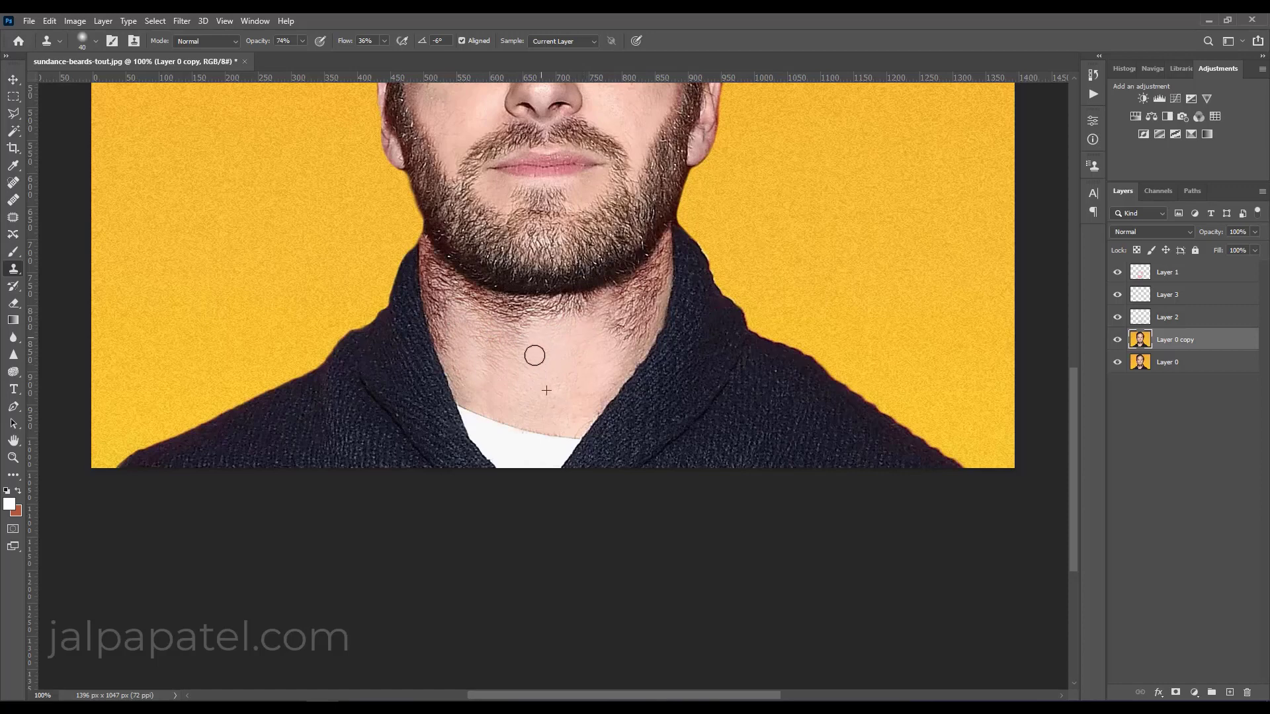
{"action": "mouse_move", "coordinate": [496, 366]}
{"action": "left_mouse_down"}
{"action": "mouse_move", "coordinate": [529, 358]}
{"action": "mouse_move", "coordinate": [490, 354]}
{"action": "mouse_move", "coordinate": [504, 392]}
{"action": "mouse_move", "coordinate": [482, 331]}
{"action": "mouse_move", "coordinate": [547, 326]}
{"action": "mouse_move", "coordinate": [565, 347]}
{"action": "mouse_move", "coordinate": [587, 323]}
{"action": "mouse_move", "coordinate": [623, 329]}
{"action": "mouse_move", "coordinate": [629, 318]}
{"action": "mouse_move", "coordinate": [607, 360]}
{"action": "mouse_move", "coordinate": [642, 312]}
{"action": "left_mouse_up"}
{"action": "left_click", "coordinate": [587, 375], "text": "alt"}
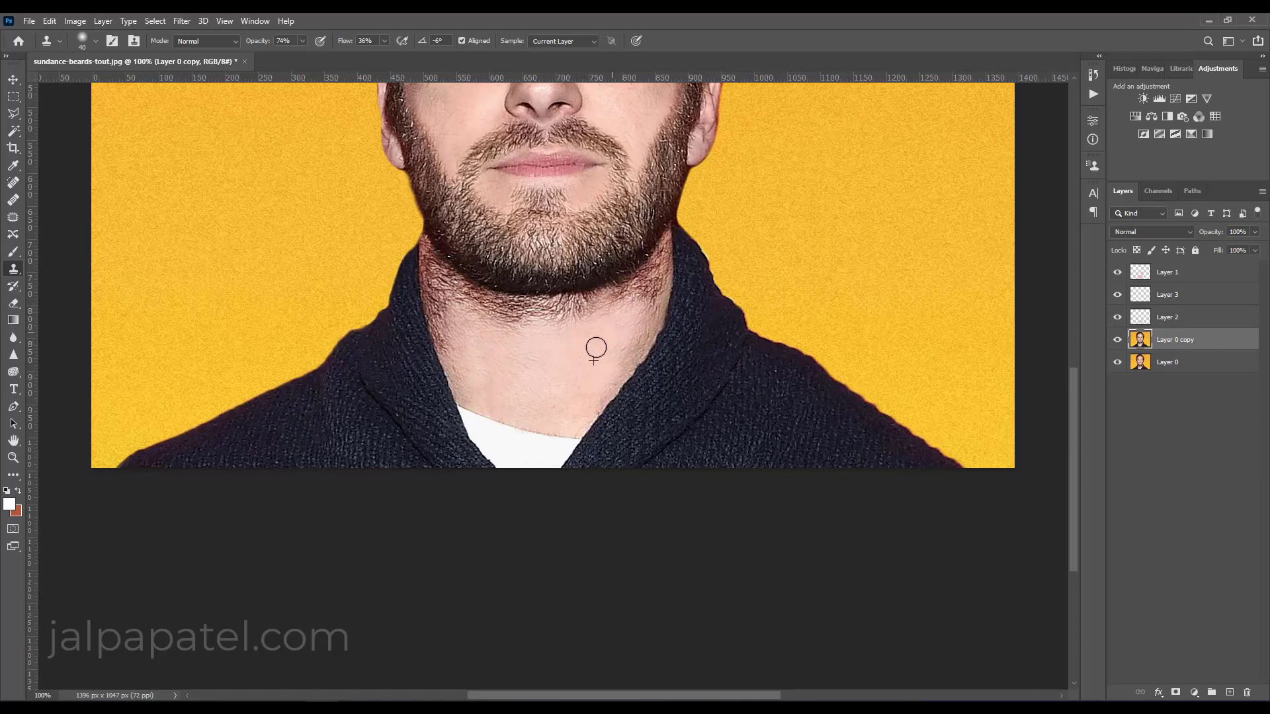
{"action": "mouse_move", "coordinate": [454, 356]}
{"action": "left_mouse_down"}
{"action": "mouse_move", "coordinate": [443, 295]}
{"action": "mouse_move", "coordinate": [576, 343]}
{"action": "mouse_move", "coordinate": [576, 308]}
{"action": "mouse_move", "coordinate": [475, 313]}
{"action": "left_mouse_up"}
{"action": "left_click", "coordinate": [475, 354], "text": "alt"}
{"action": "mouse_move", "coordinate": [532, 360]}
{"action": "left_mouse_down"}
{"action": "mouse_move", "coordinate": [556, 303]}
{"action": "mouse_move", "coordinate": [493, 300]}
{"action": "mouse_move", "coordinate": [582, 317]}
{"action": "mouse_move", "coordinate": [645, 285]}
{"action": "mouse_move", "coordinate": [618, 306]}
{"action": "mouse_move", "coordinate": [535, 314]}
{"action": "mouse_move", "coordinate": [463, 343]}
{"action": "mouse_move", "coordinate": [436, 285]}
{"action": "mouse_move", "coordinate": [430, 306]}
{"action": "mouse_move", "coordinate": [457, 284]}
{"action": "left_mouse_up"}
{"action": "key", "text": "bracketleft"}
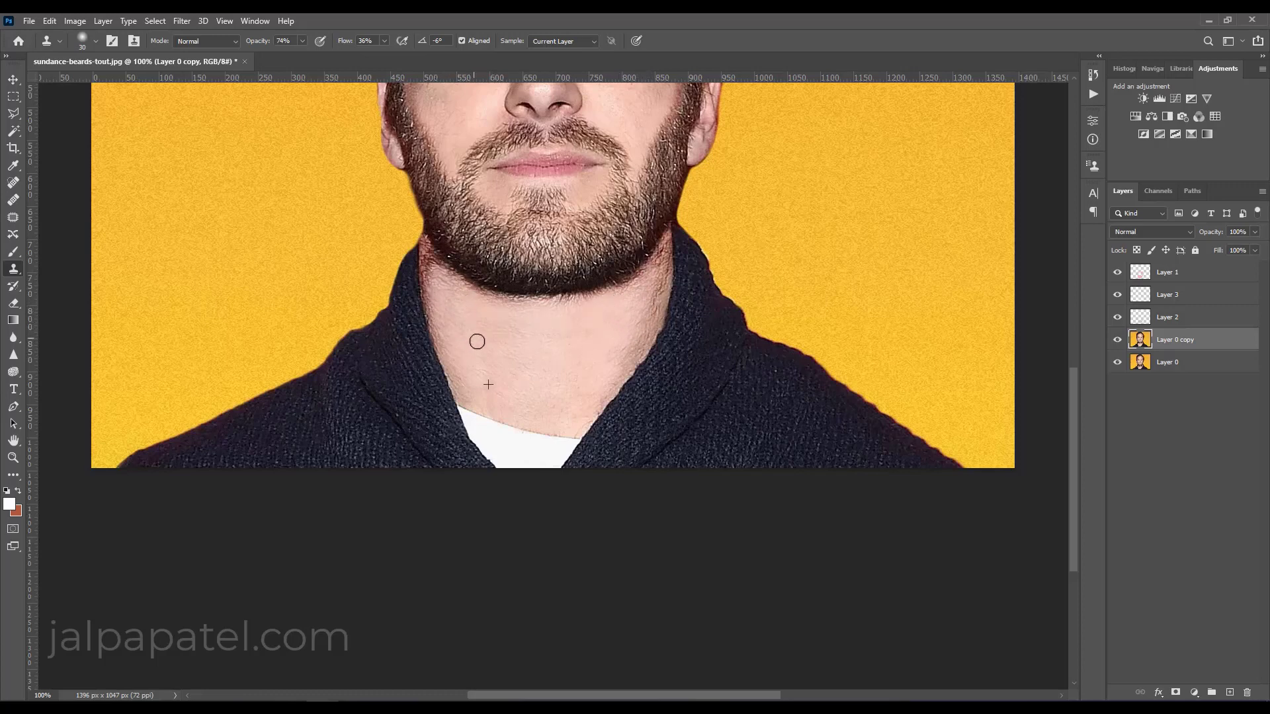
{"action": "key", "text": "ctrl+minus"}
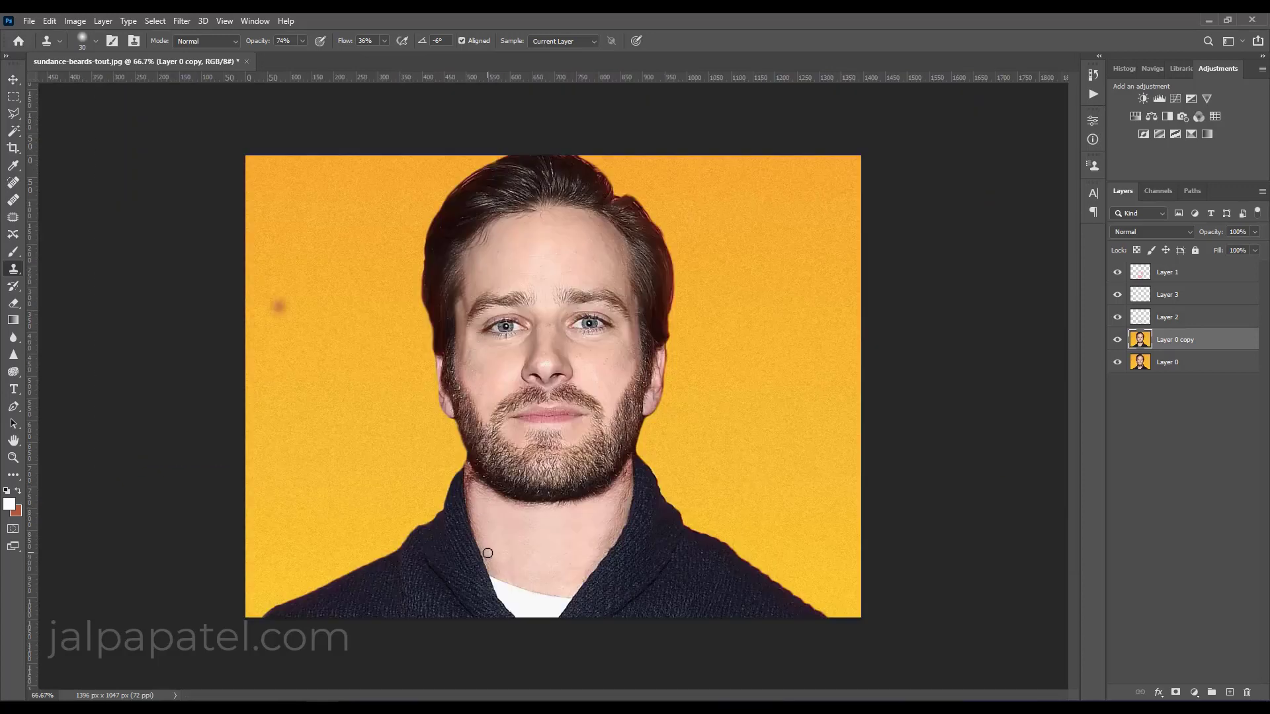
Step: At 100% zoom, clone along the jaw and beard edge with a 15–30 brush, then zoom out
{"action": "left_click_drag", "start_coordinate": [473, 510], "coordinate": [471, 488]}
{"action": "key", "text": "bracketleft"}
{"action": "key", "text": "ctrl+plus"}
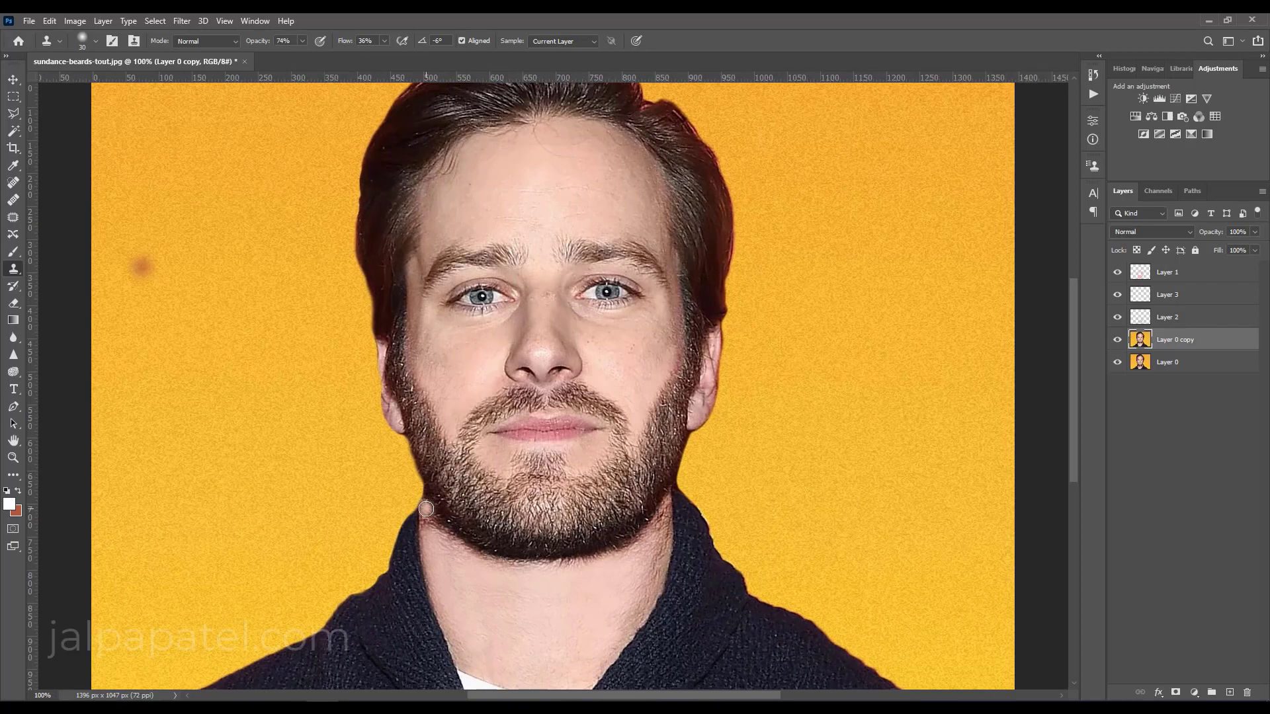
{"action": "key", "text": "bracketleft"}
{"action": "mouse_move", "coordinate": [434, 525]}
{"action": "left_mouse_down"}
{"action": "mouse_move", "coordinate": [520, 569]}
{"action": "mouse_move", "coordinate": [545, 565]}
{"action": "left_mouse_up"}
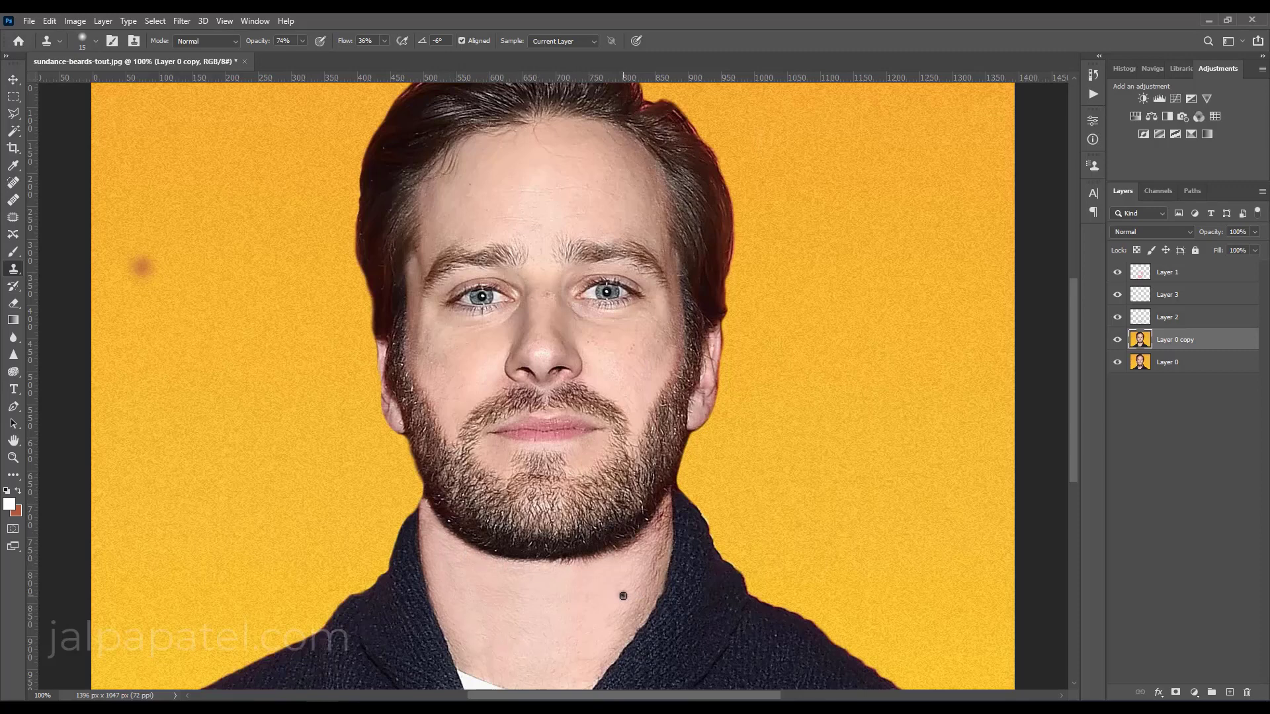
{"action": "key", "text": "bracketright"}
{"action": "key", "text": "bracketright"}
{"action": "key", "text": "bracketright"}
{"action": "mouse_move", "coordinate": [645, 537]}
{"action": "left_mouse_down"}
{"action": "mouse_move", "coordinate": [640, 555]}
{"action": "mouse_move", "coordinate": [650, 545]}
{"action": "left_mouse_up"}
{"action": "mouse_move", "coordinate": [645, 539]}
{"action": "left_mouse_down"}
{"action": "mouse_move", "coordinate": [543, 569]}
{"action": "mouse_move", "coordinate": [630, 547]}
{"action": "mouse_move", "coordinate": [572, 581]}
{"action": "left_mouse_up"}
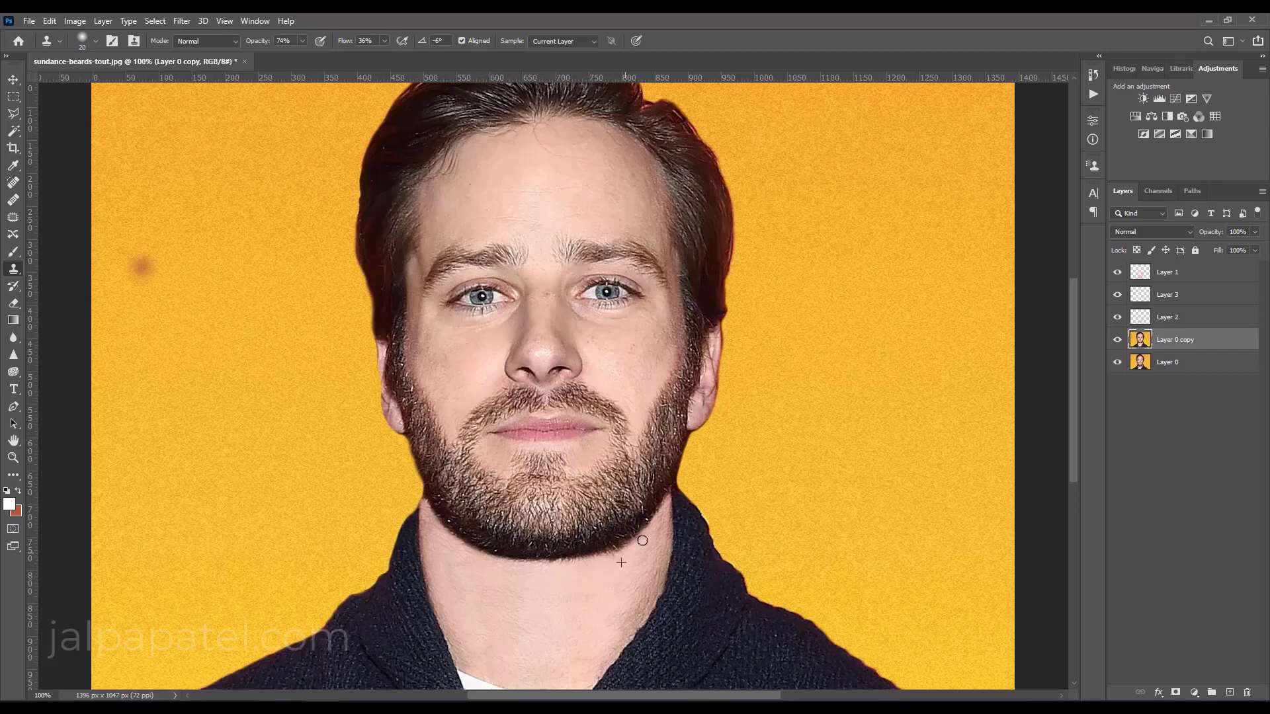
{"action": "key", "text": "ctrl+minus"}
{"action": "key", "text": "ctrl+minus"}
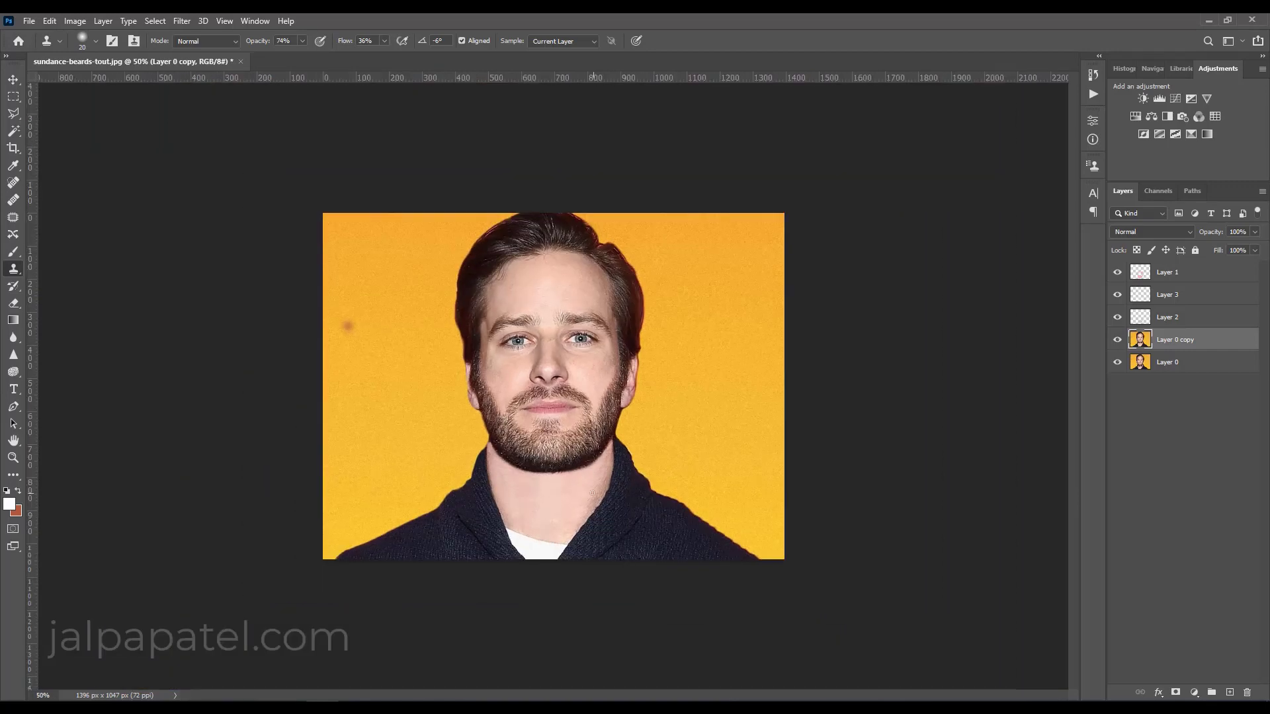
Step: Set the Eraser opacity to 100% and toggle Layer 0 copy's visibility to compare
{"action": "key", "text": "bracketleft"}
{"action": "key", "text": "bracketleft"}
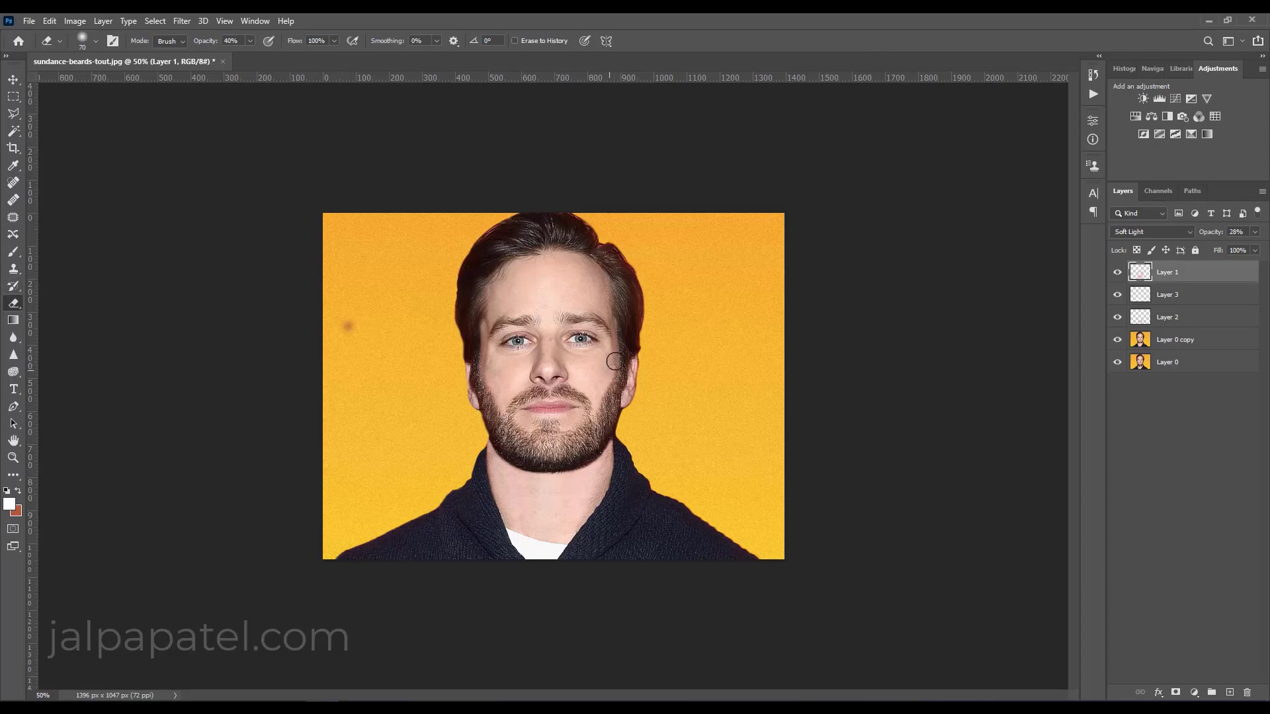
{"action": "left_click_drag", "start_coordinate": [253, 41], "coordinate": [1117, 275]}
{"action": "left_click", "coordinate": [1118, 340]}
{"action": "left_click", "coordinate": [1117, 340]}
Step: Raise Layer 1's opacity to 42% and toggle Layer 2 to check its effect
{"action": "left_click", "coordinate": [1254, 232]}
{"action": "mouse_move", "coordinate": [1237, 250]}
{"action": "left_mouse_down"}
{"action": "mouse_move", "coordinate": [1249, 253]}
{"action": "mouse_move", "coordinate": [1233, 258]}
{"action": "left_mouse_up"}
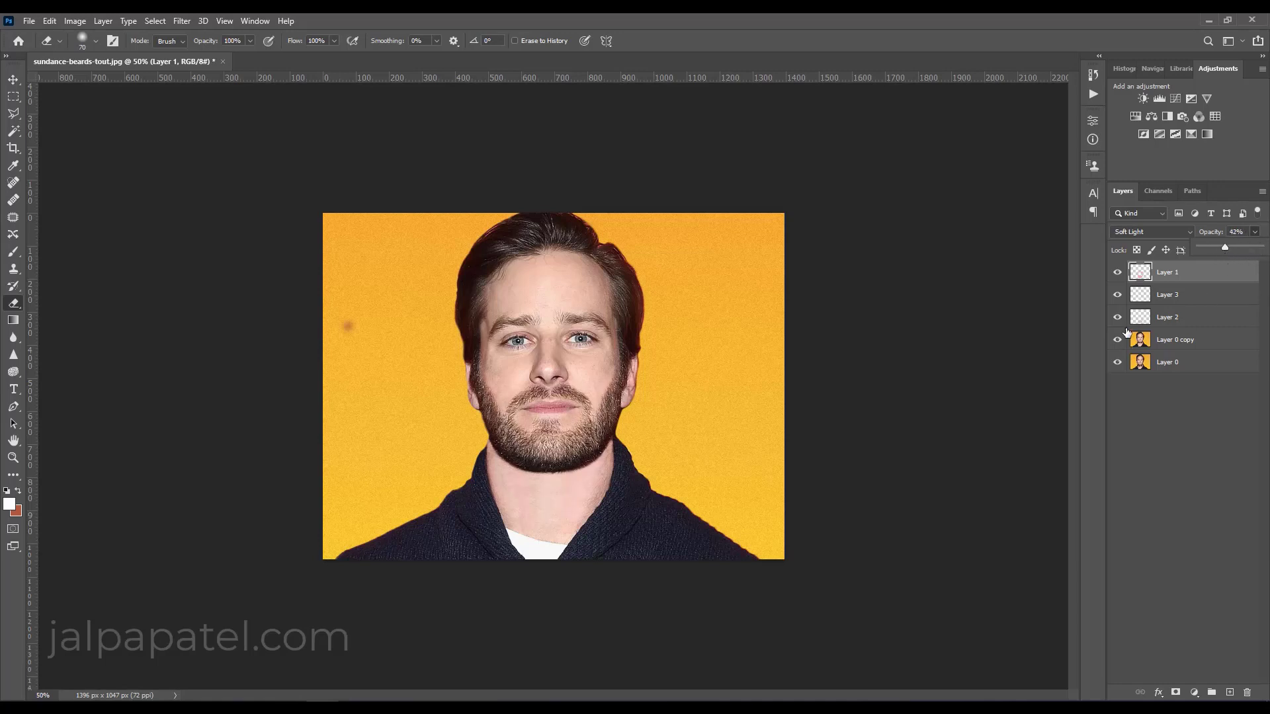
{"action": "left_click", "coordinate": [1118, 299]}
{"action": "left_click", "coordinate": [1118, 319]}
{"action": "left_click", "coordinate": [1117, 319]}
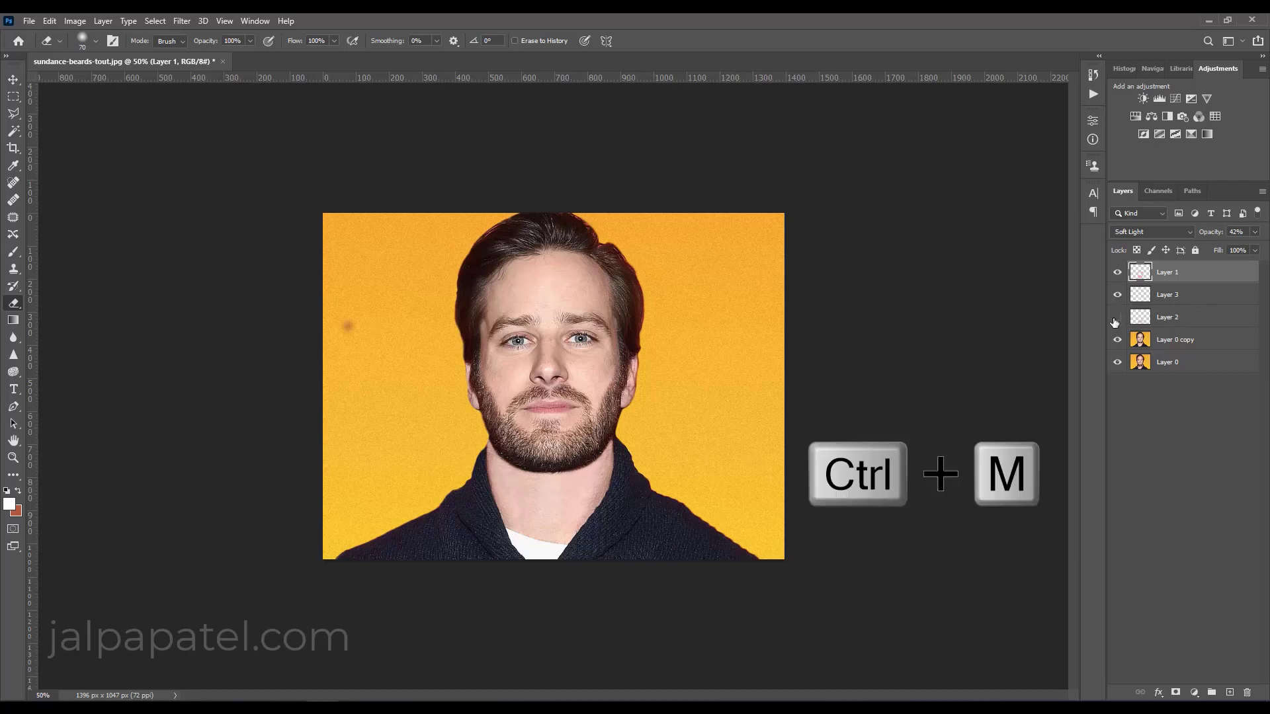
Step: Darken Layer 2 with a Curves adjustment (Ctrl+M)
{"action": "left_click", "coordinate": [1189, 319]}
{"action": "key", "text": "ctrl+m"}
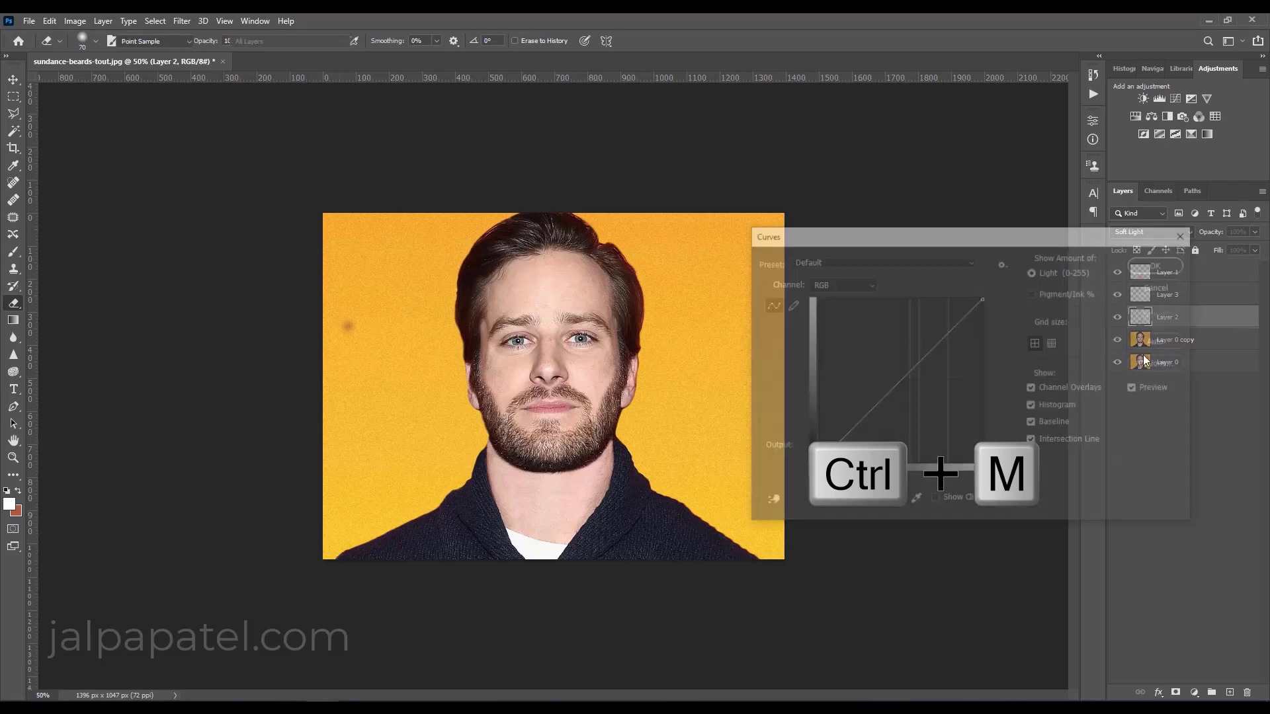
{"action": "left_click_drag", "start_coordinate": [887, 391], "coordinate": [901, 394]}
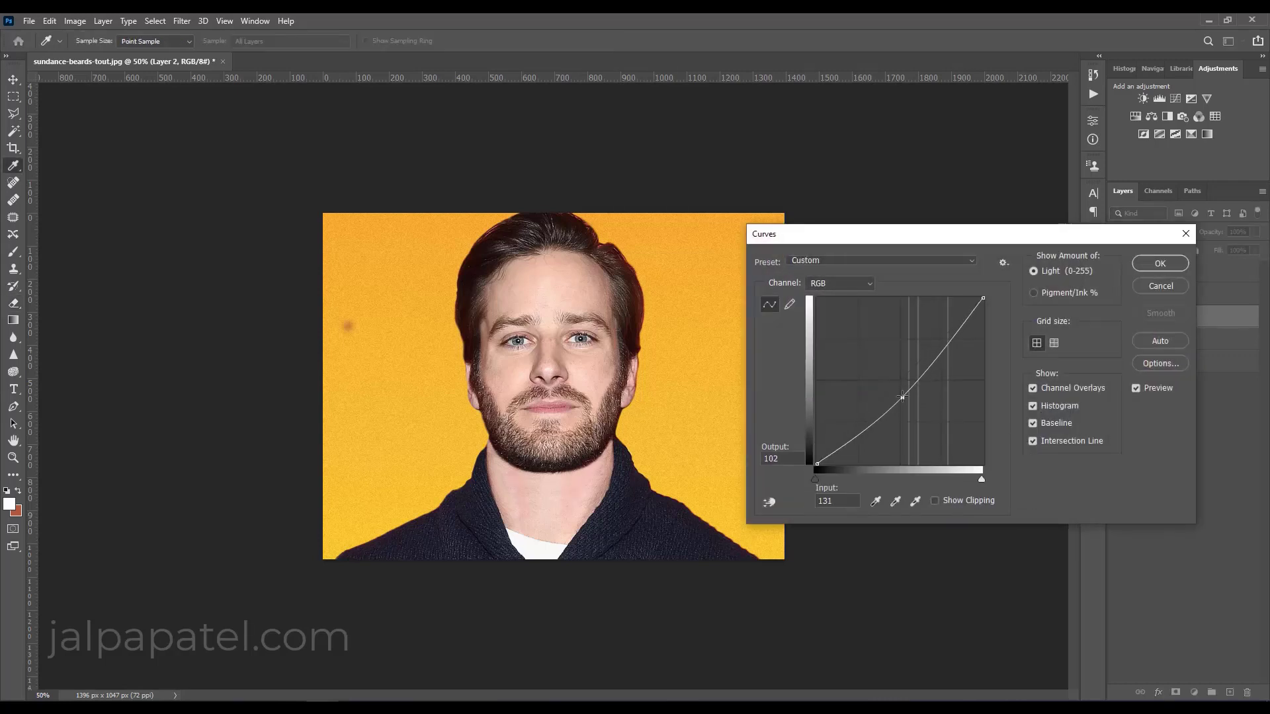
{"action": "left_click", "coordinate": [1167, 264]}
{"action": "key", "text": "e"}
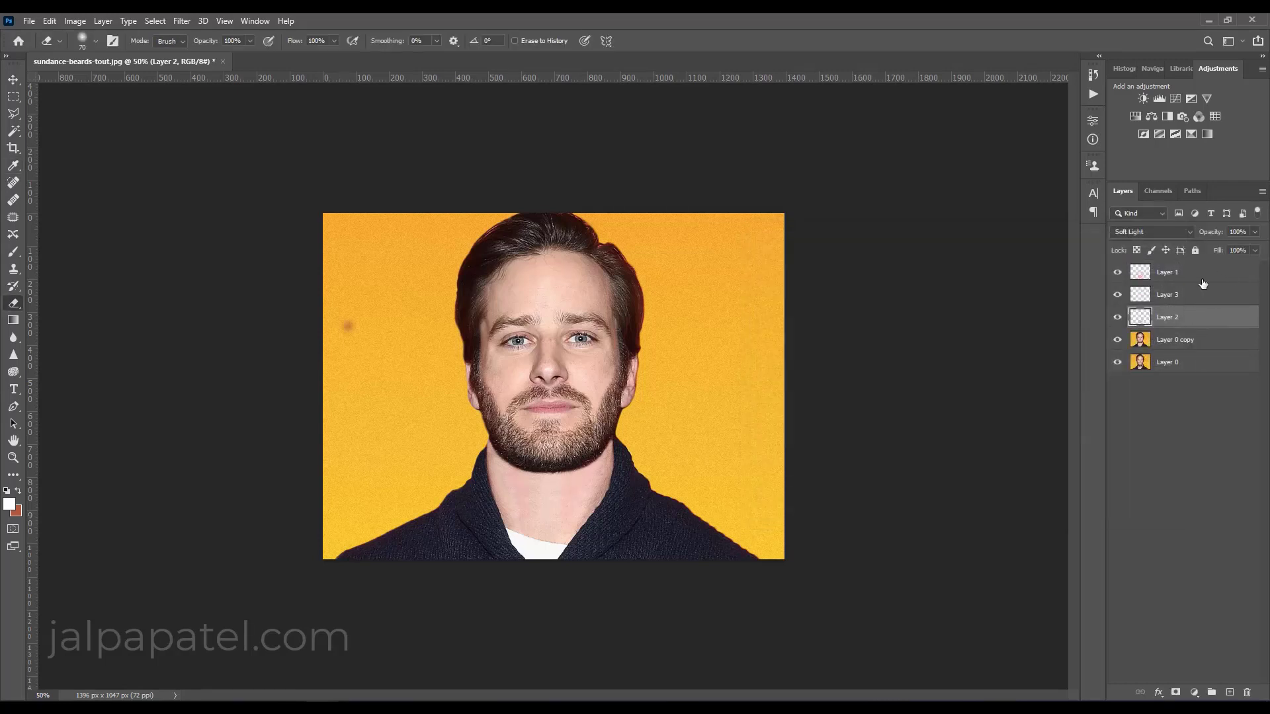
Step: Add a dark red Color Overlay effect to Layer 2 in Soft Light at about 15%
{"action": "double_click", "coordinate": [1202, 318]}
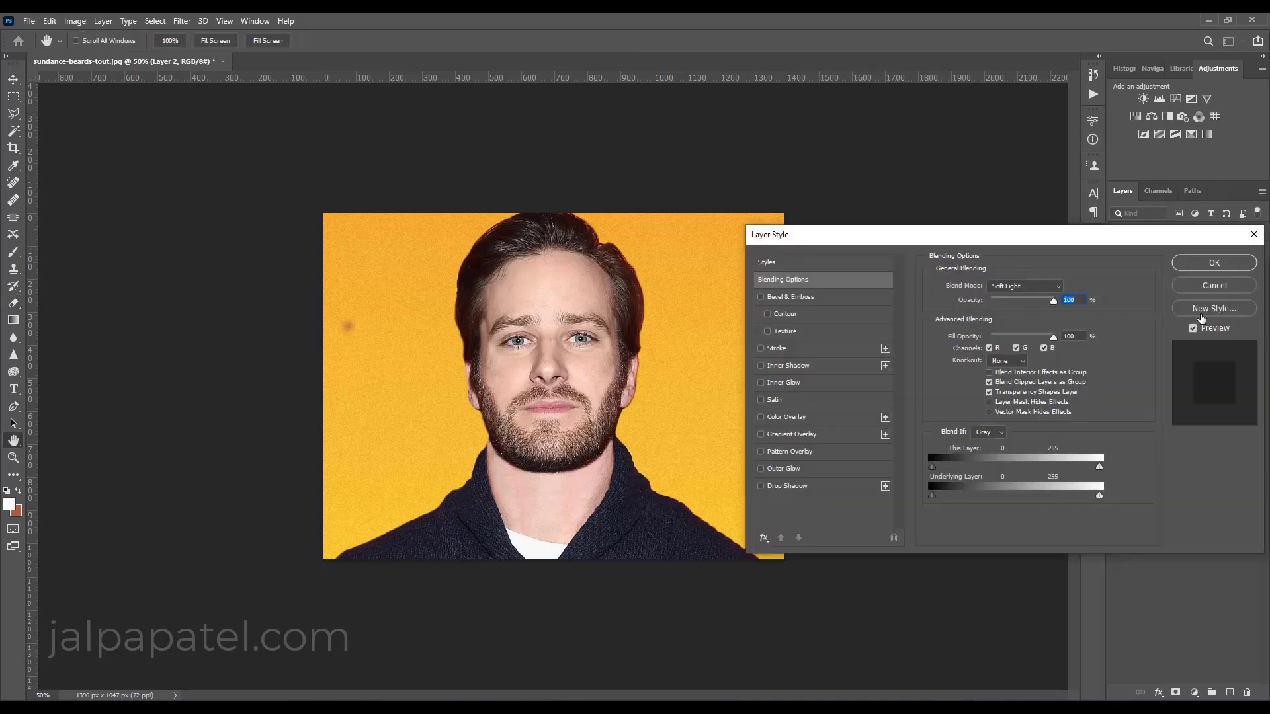
{"action": "left_click", "coordinate": [828, 418]}
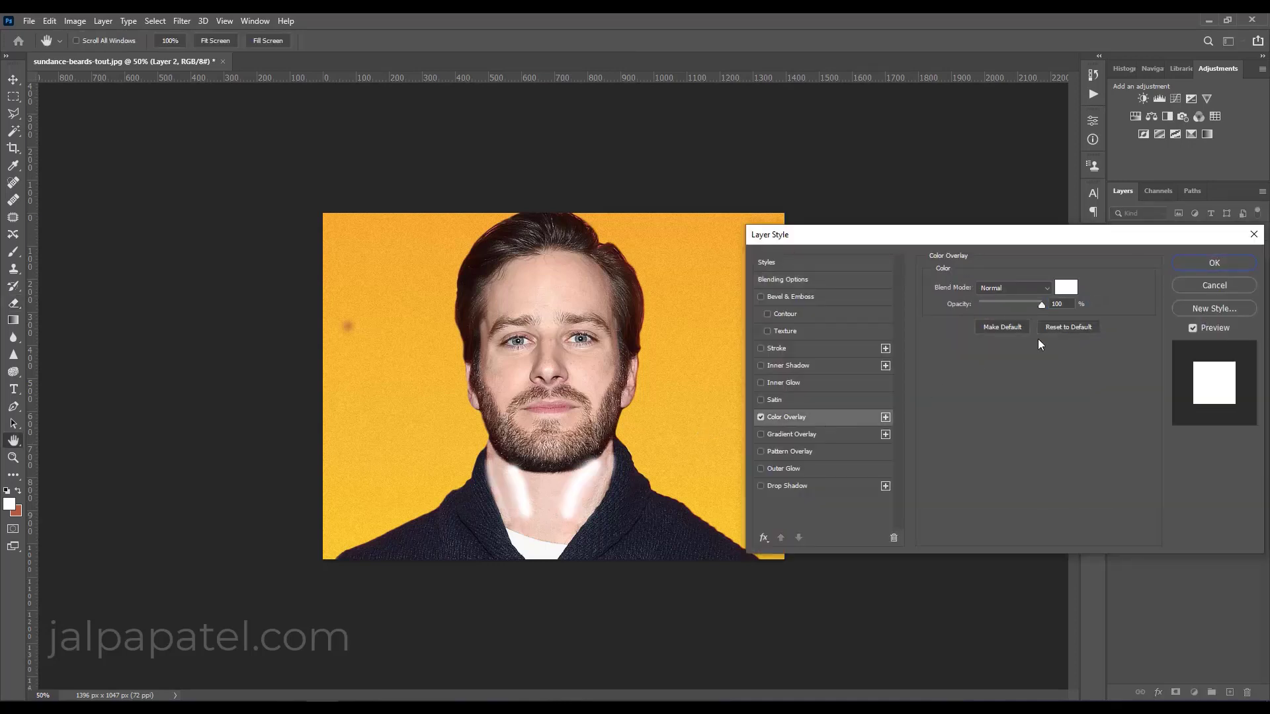
{"action": "left_click", "coordinate": [1066, 287]}
{"action": "left_click", "coordinate": [1058, 588]}
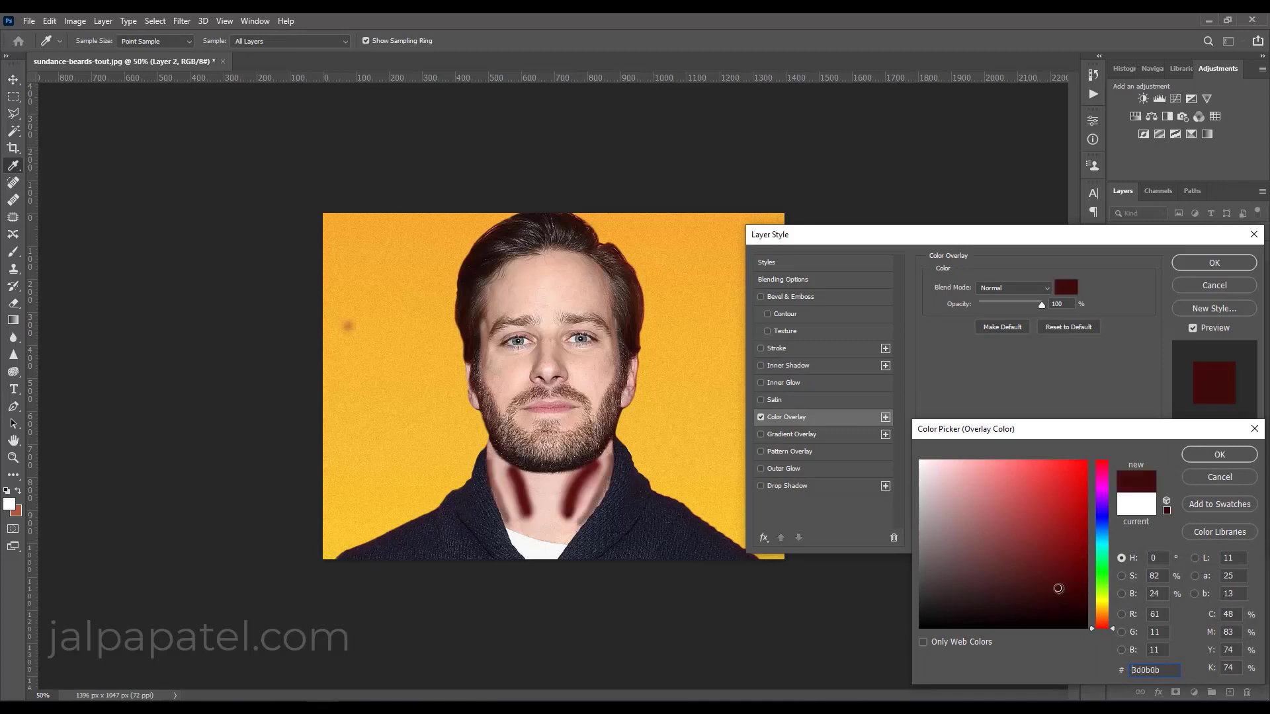
{"action": "left_click_drag", "start_coordinate": [1058, 588], "coordinate": [1048, 598]}
{"action": "left_click", "coordinate": [1219, 455]}
{"action": "left_click", "coordinate": [1022, 287]}
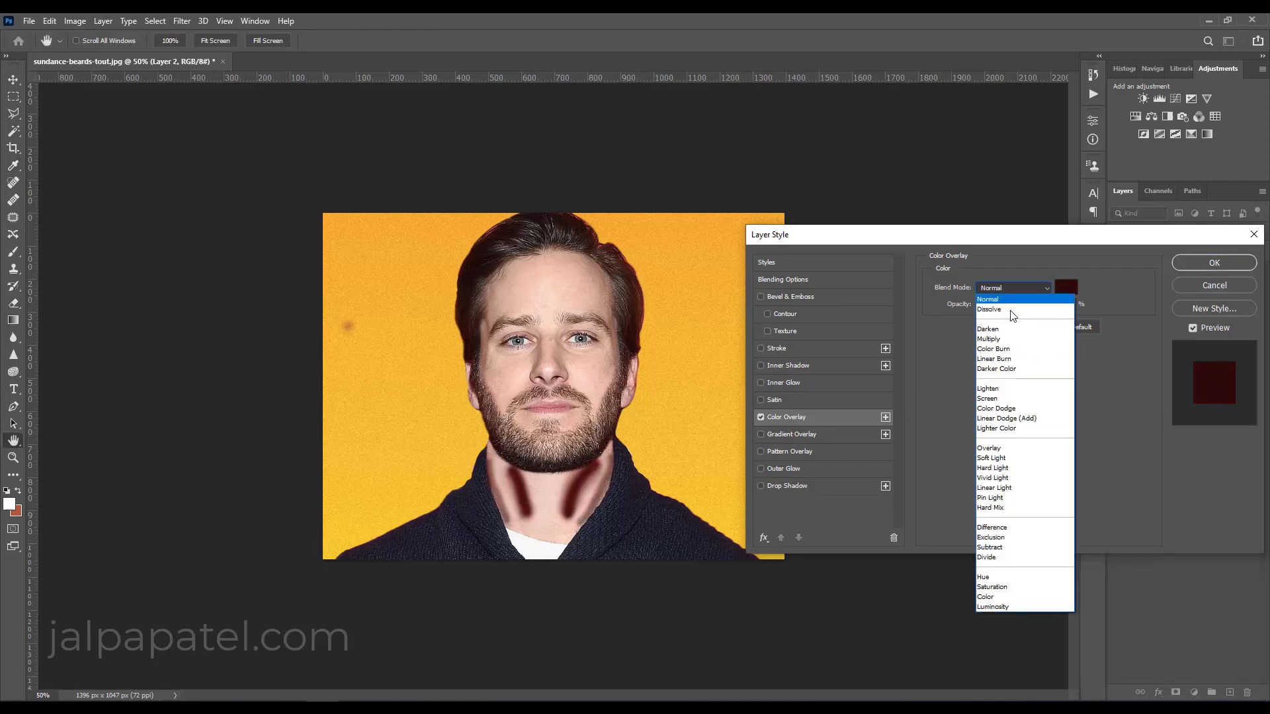
{"action": "left_click", "coordinate": [1004, 463]}
{"action": "left_click_drag", "start_coordinate": [1042, 304], "coordinate": [991, 304]}
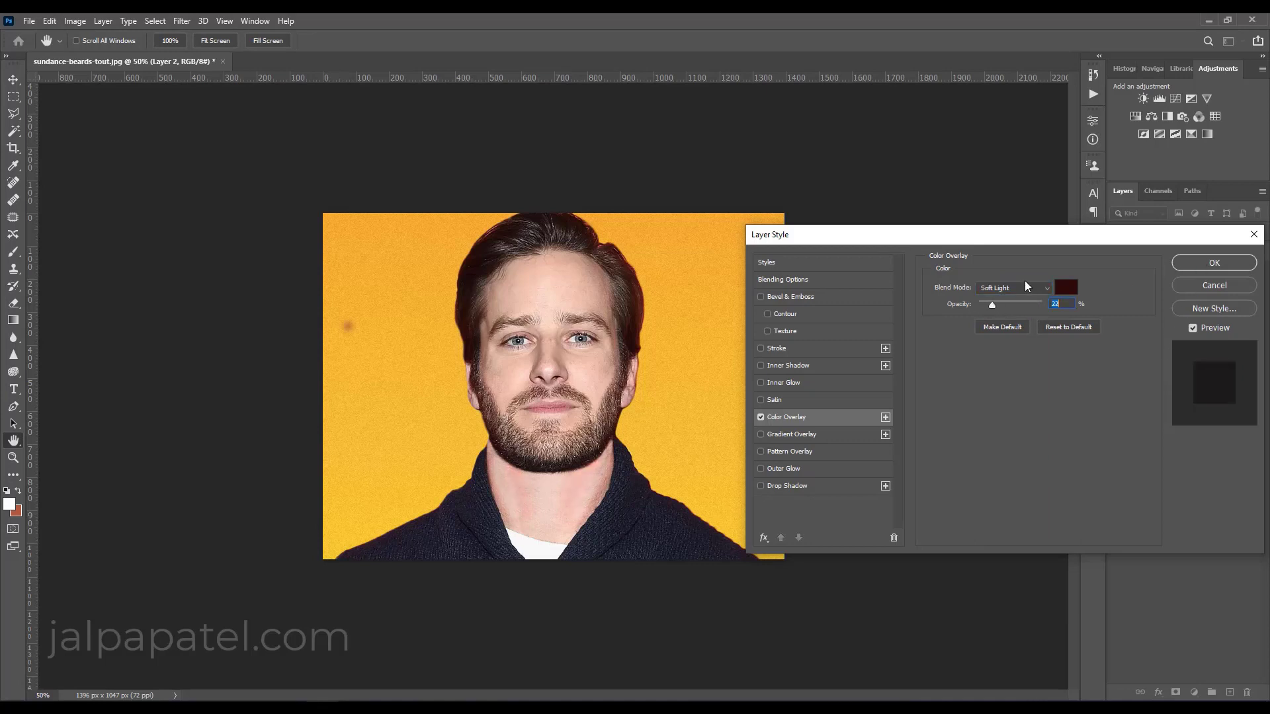
Step: Change the overlay to near-black red, Normal at 6%, and set Layer 2 opacity to 41%
{"action": "left_click", "coordinate": [1065, 287]}
{"action": "left_click_drag", "start_coordinate": [1039, 615], "coordinate": [977, 616]}
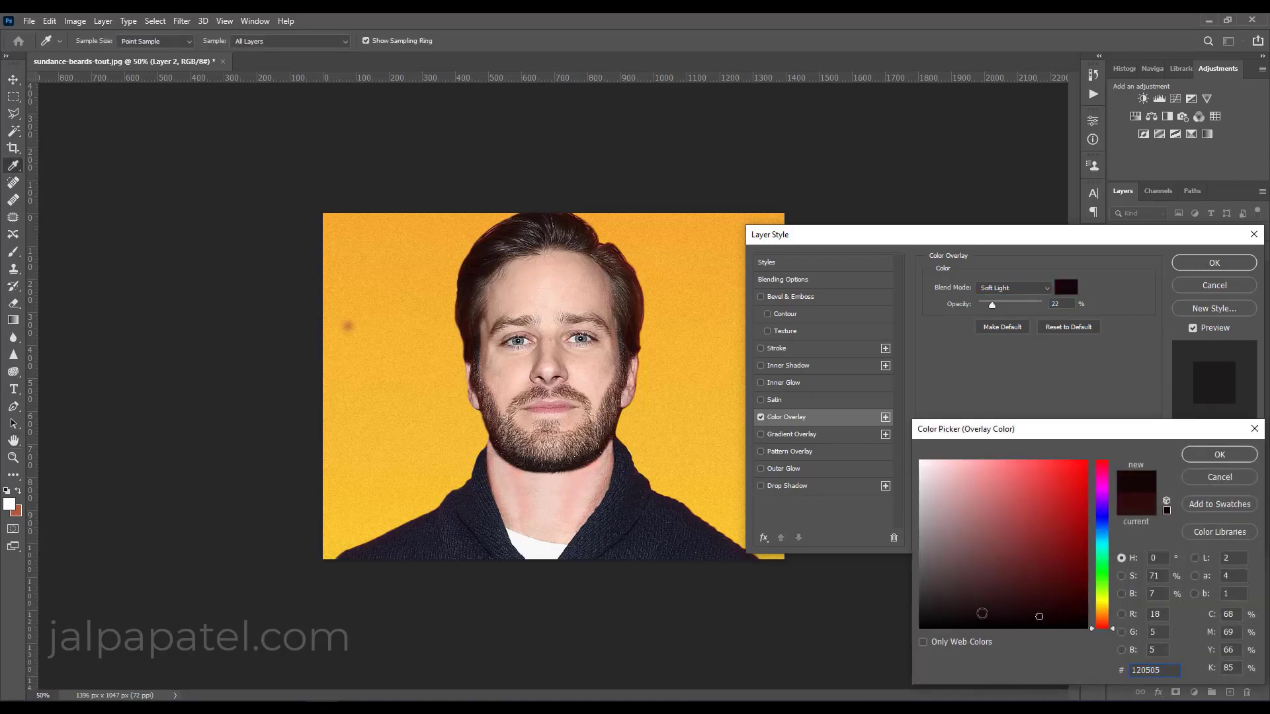
{"action": "left_click", "coordinate": [1219, 455]}
{"action": "left_click", "coordinate": [1011, 288]}
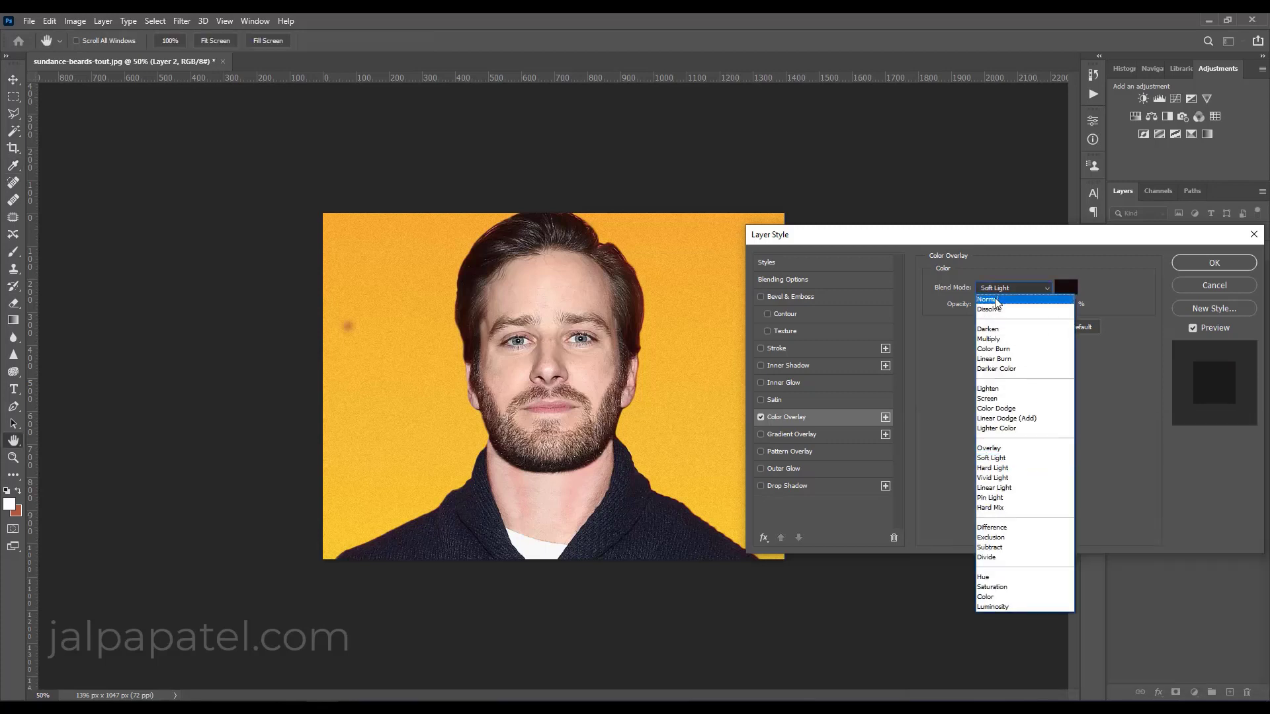
{"action": "left_click_drag", "start_coordinate": [991, 304], "coordinate": [987, 304]}
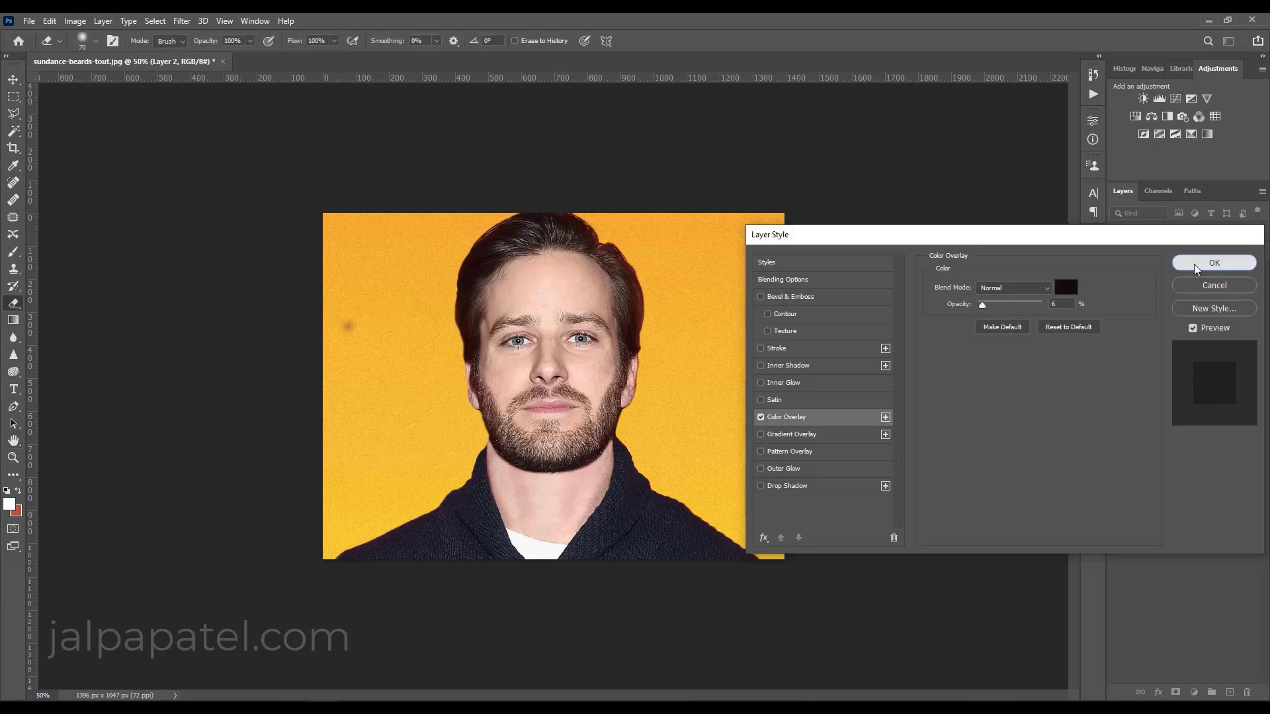
{"action": "left_click", "coordinate": [1193, 263]}
{"action": "left_click", "coordinate": [1255, 232]}
{"action": "left_click_drag", "start_coordinate": [1250, 249], "coordinate": [1232, 253]}
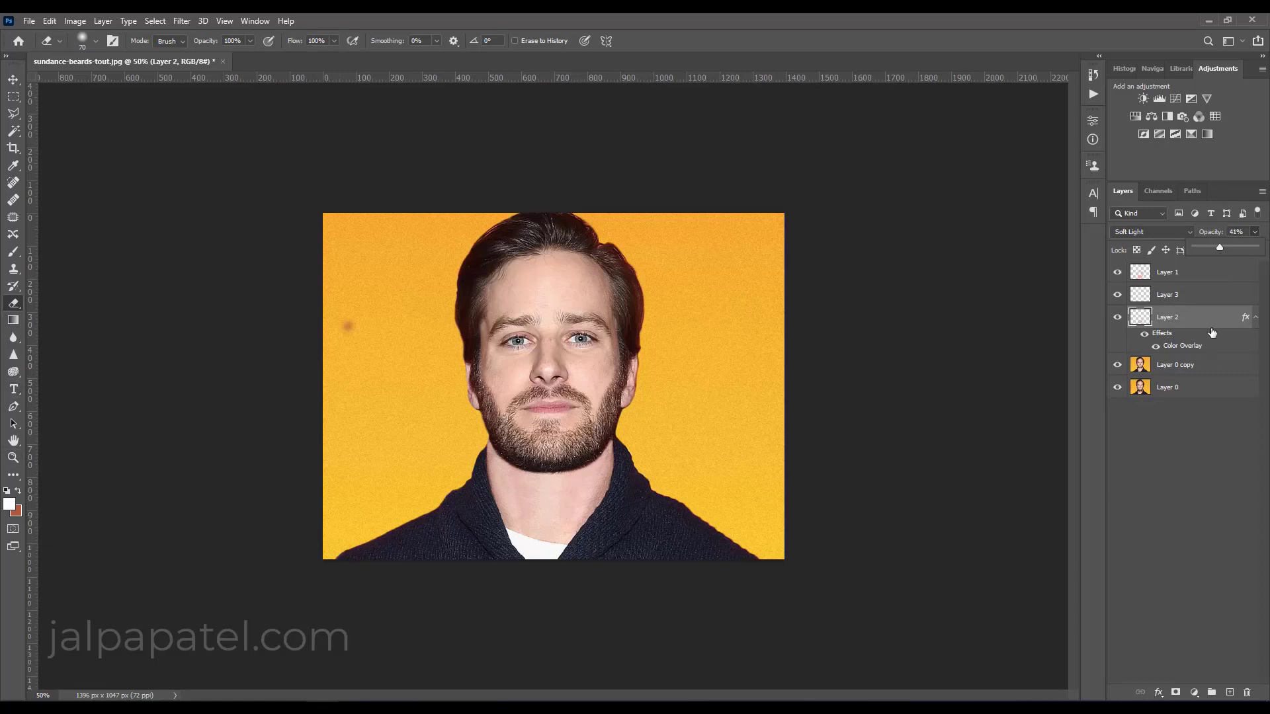
Step: Warp Layer 2's neck shading so its bottom edge bows down toward the collar
{"action": "key", "text": "ctrl+t"}
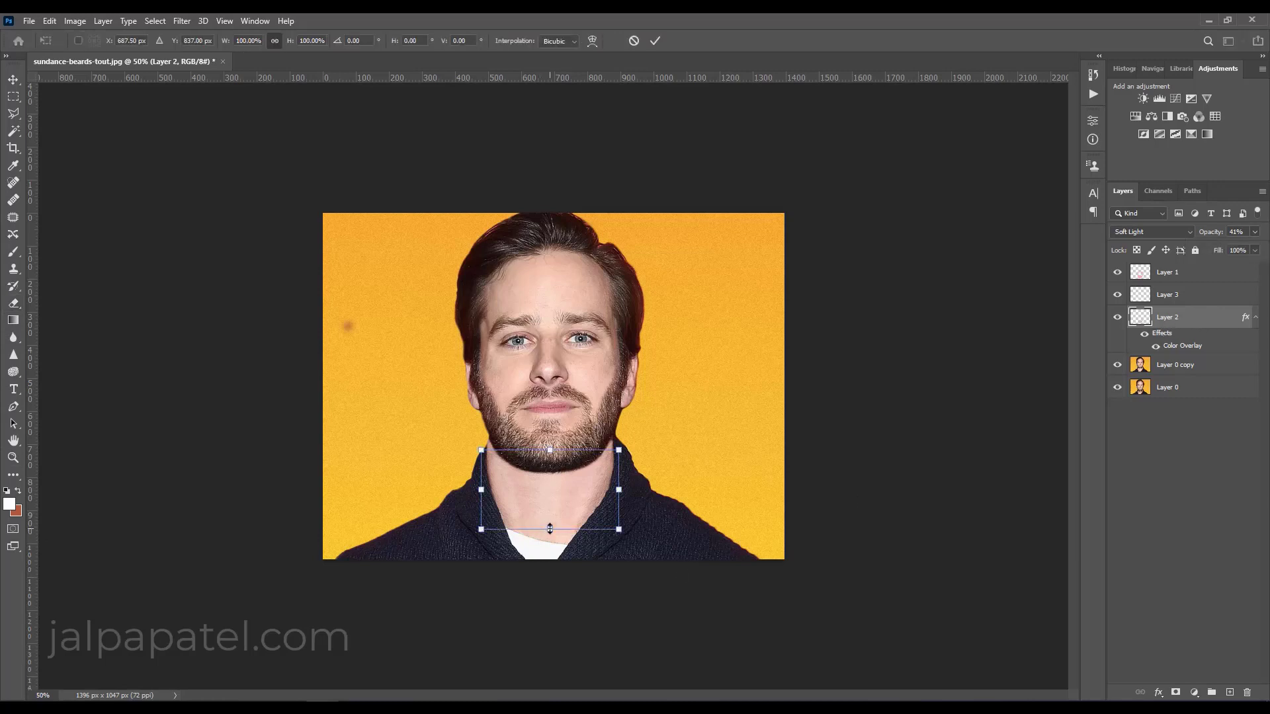
{"action": "right_click", "coordinate": [553, 517]}
{"action": "left_click", "coordinate": [576, 363]}
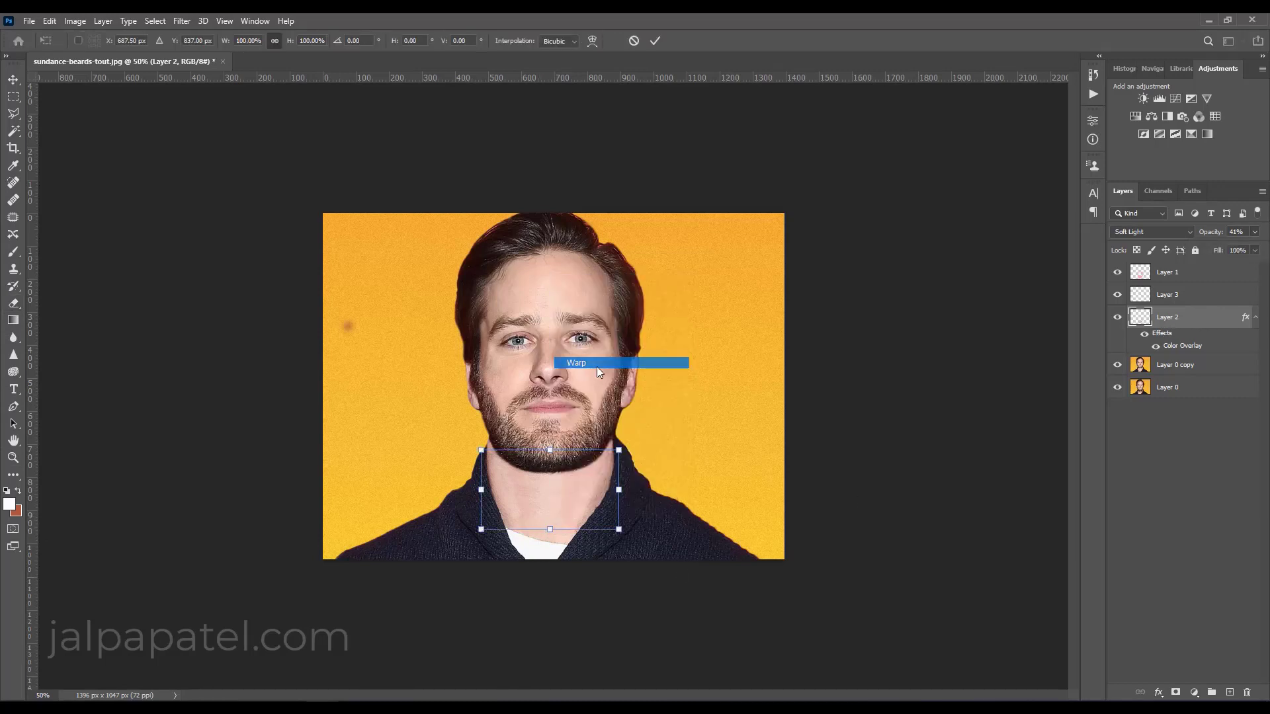
{"action": "left_click_drag", "start_coordinate": [568, 530], "coordinate": [566, 547]}
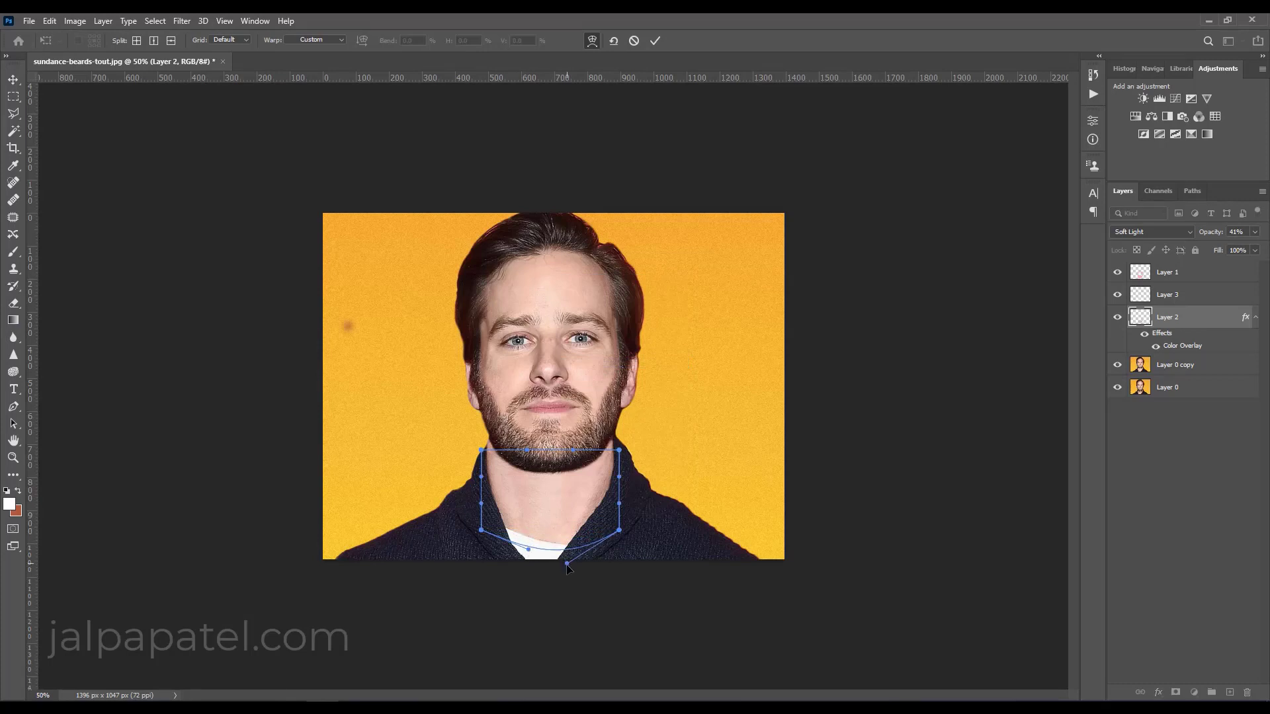
{"action": "key", "text": "Return"}
{"action": "key", "text": "e"}
{"action": "key", "text": "ctrl+minus"}
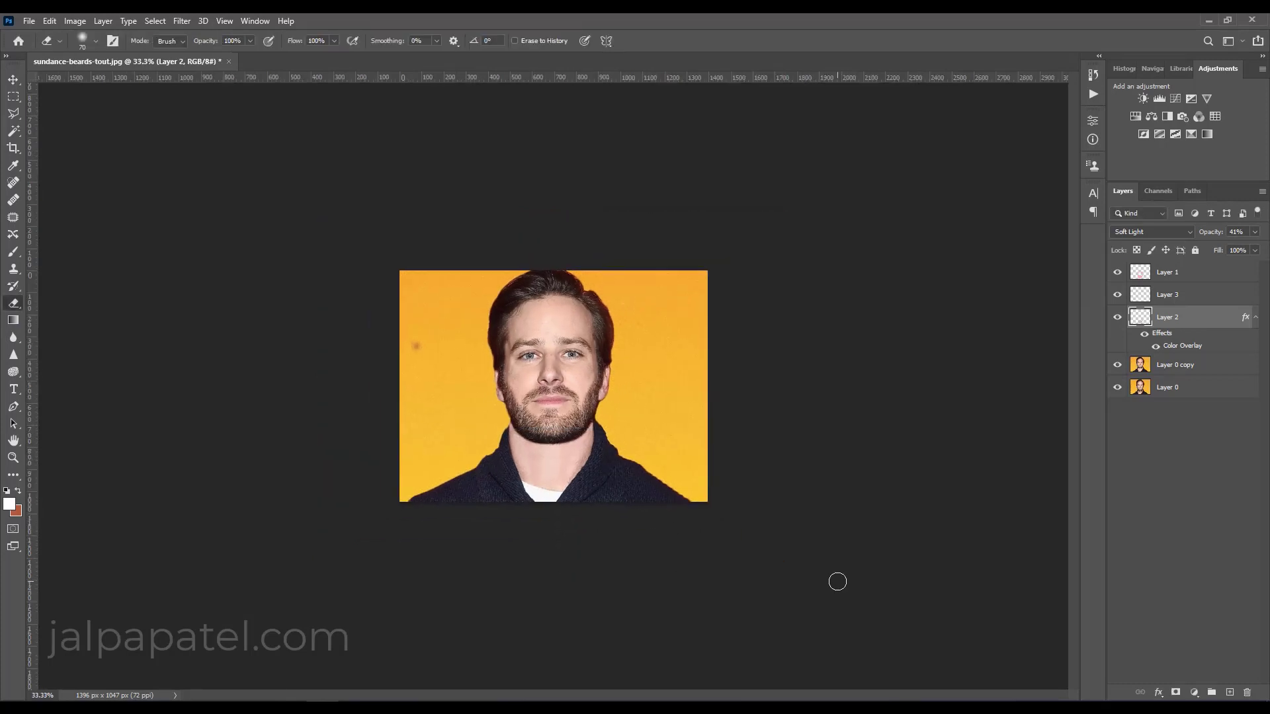
{"action": "key", "text": "ctrl+minus"}
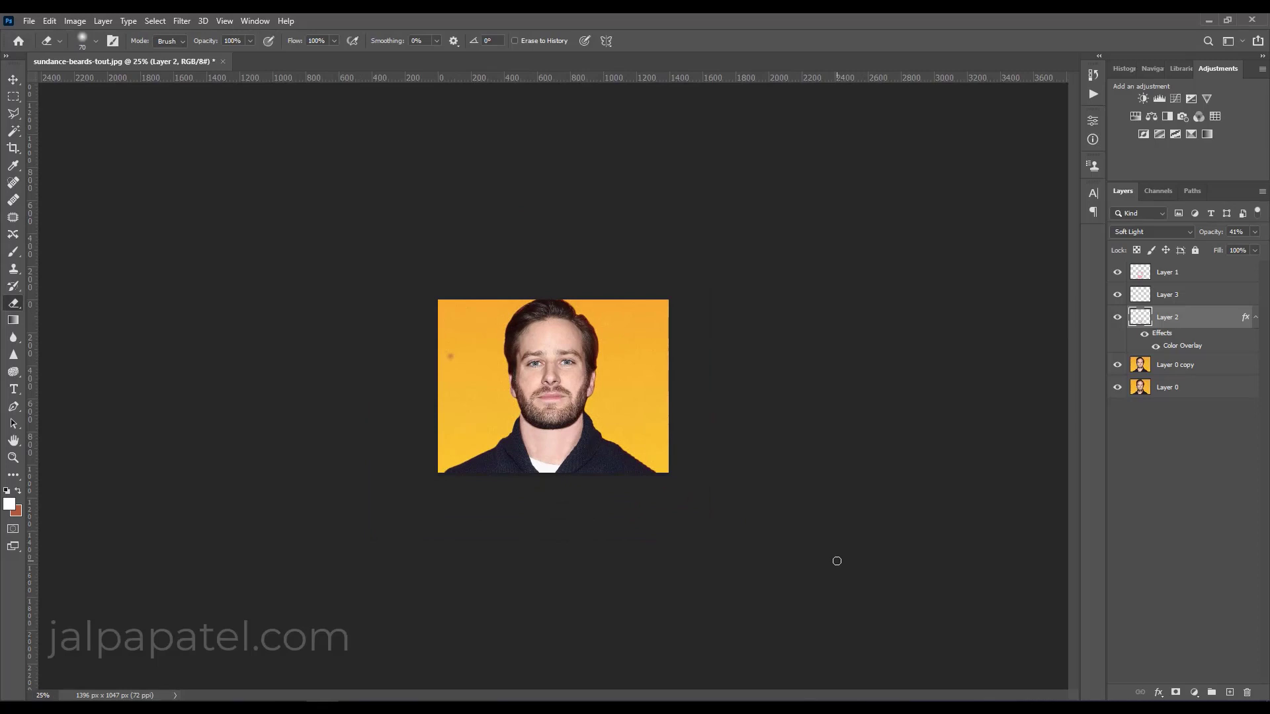
{"action": "left_click", "coordinate": [1221, 367]}
Step: Set Layer 0 copy's opacity to 95%
{"action": "left_click", "coordinate": [1255, 232]}
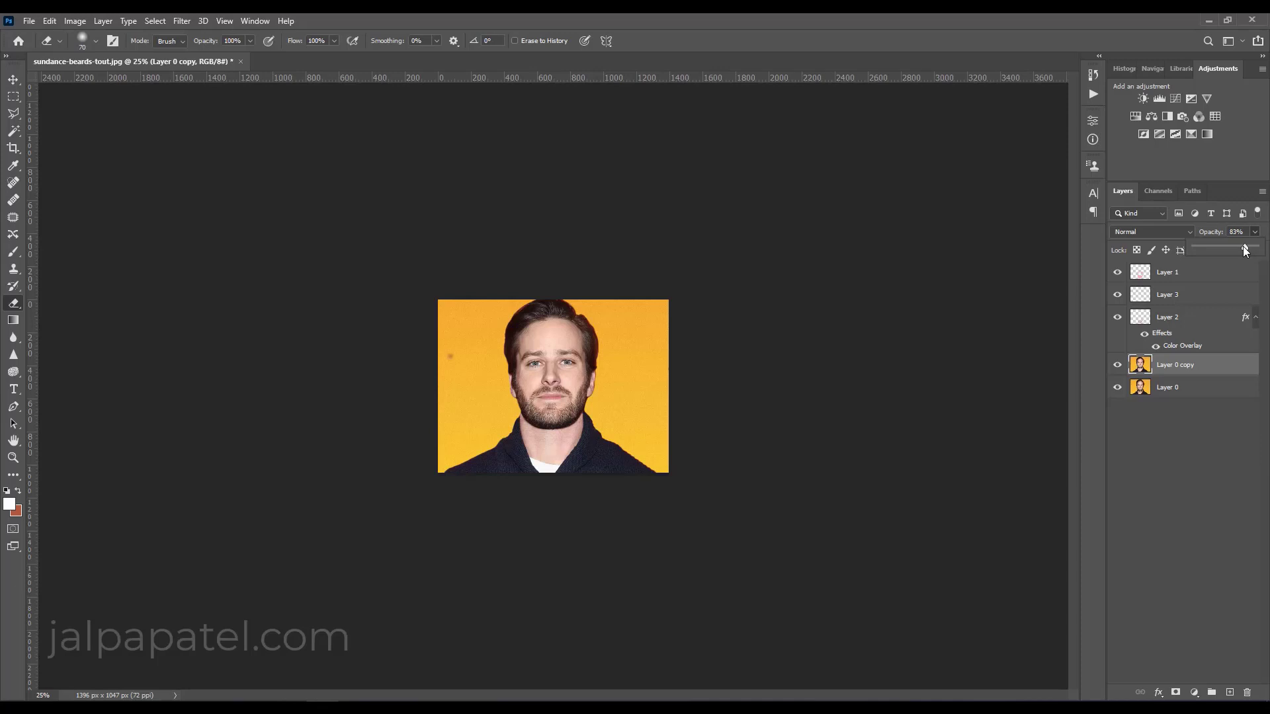
{"action": "key", "text": "ctrl+minus"}
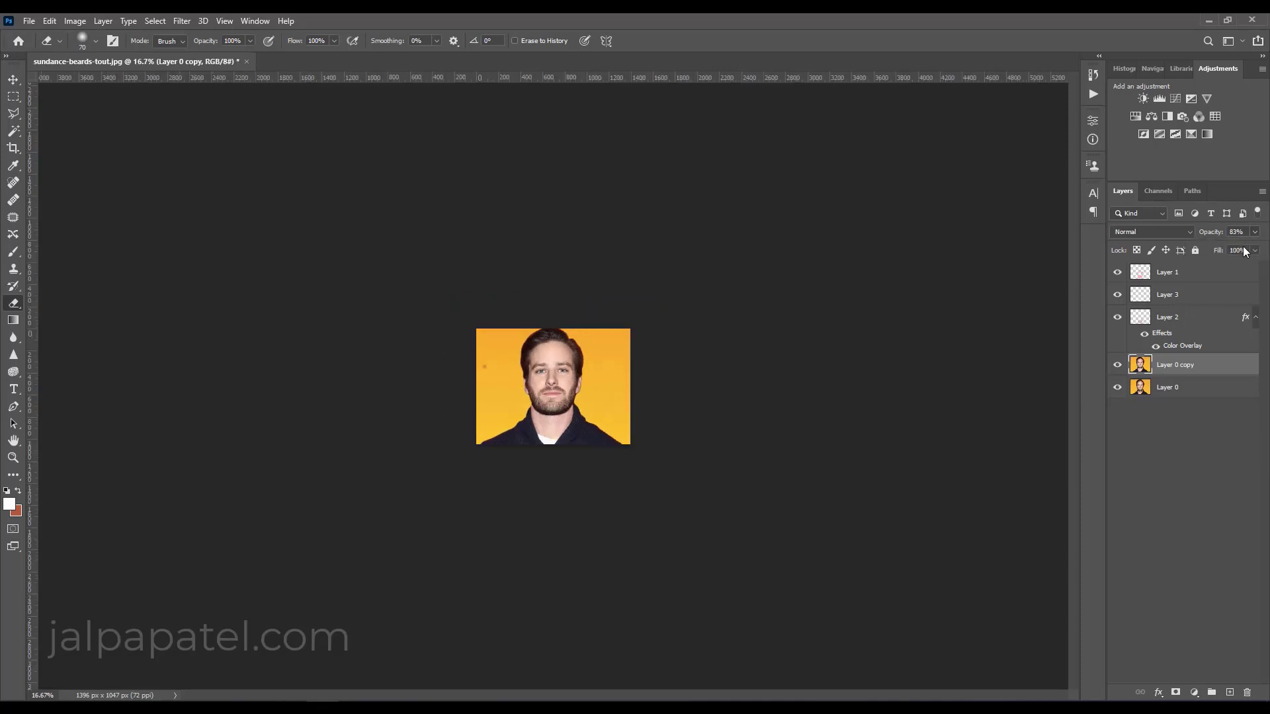
{"action": "key", "text": "ctrl+plus"}
{"action": "key", "text": "ctrl+plus"}
{"action": "key", "text": "ctrl+plus"}
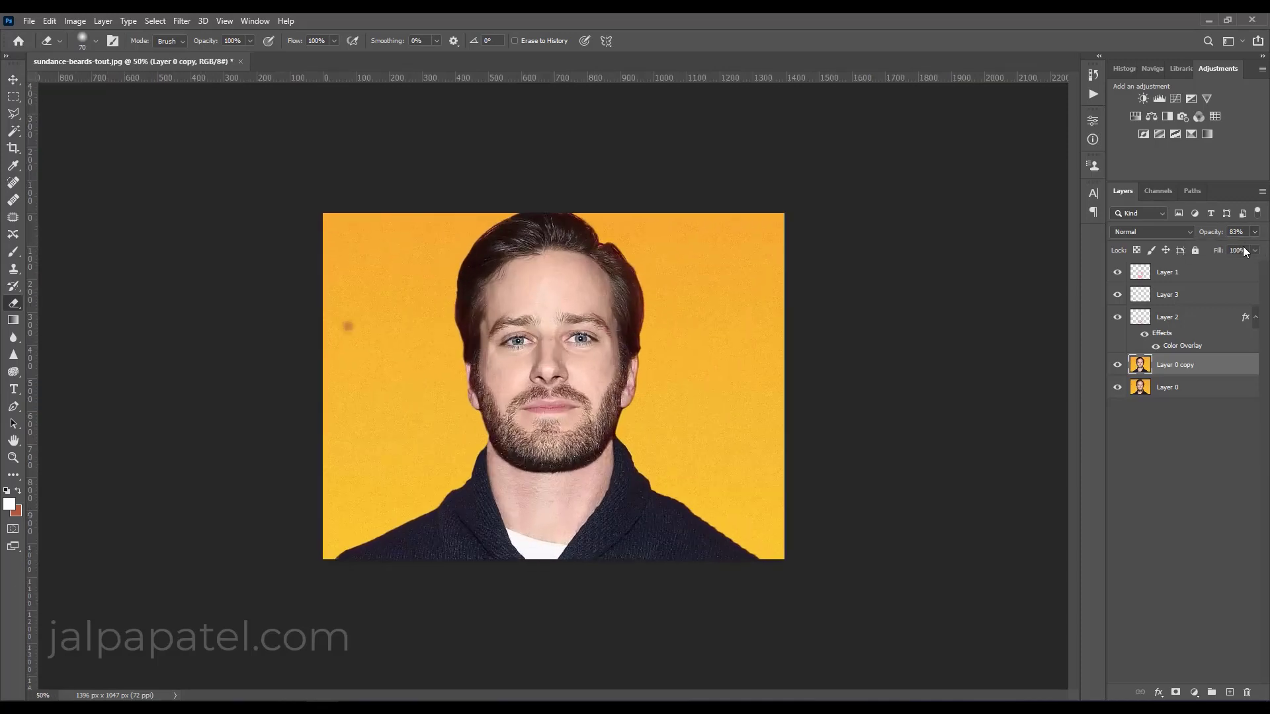
{"action": "left_click", "coordinate": [1255, 232]}
{"action": "left_click_drag", "start_coordinate": [1250, 249], "coordinate": [1259, 250]}
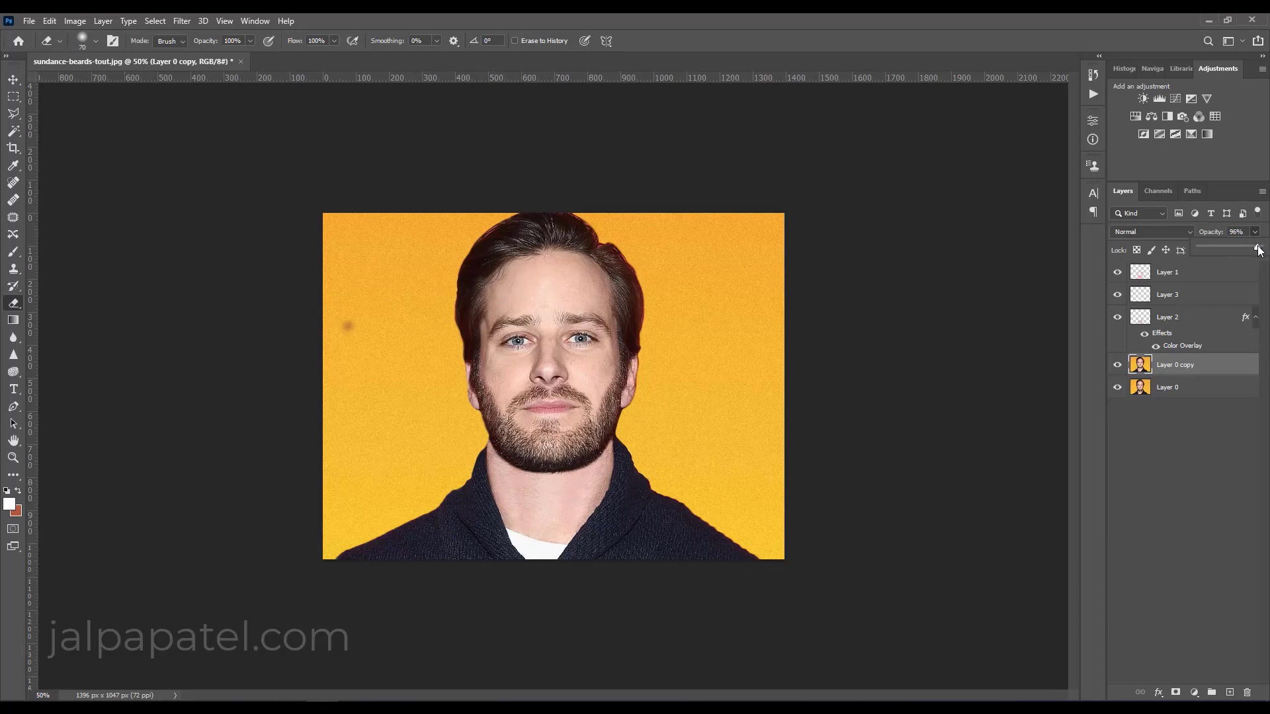
{"action": "left_click", "coordinate": [1200, 362]}
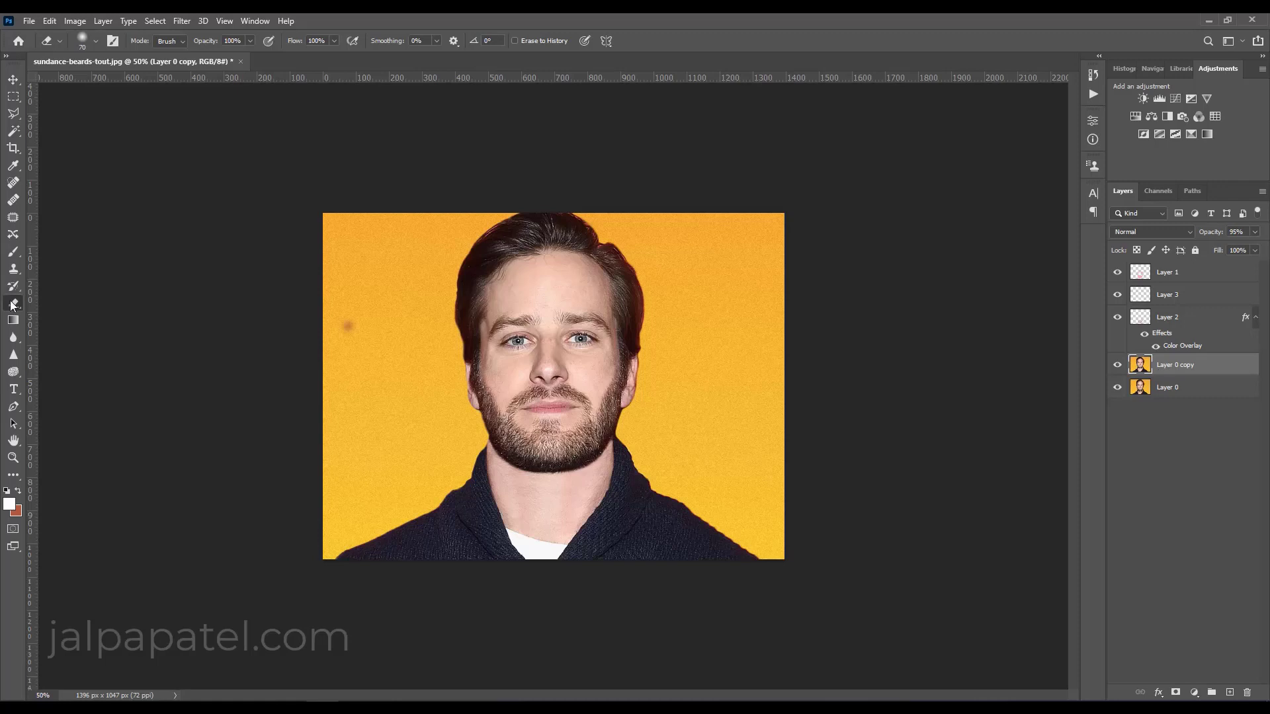
Step: Lightly erase the neck retouch with a 5%-opacity, size-90 eraser
{"action": "left_click", "coordinate": [250, 41]}
{"action": "left_click_drag", "start_coordinate": [199, 55], "coordinate": [194, 57]}
{"action": "key", "text": "bracketright"}
{"action": "key", "text": "bracketright"}
{"action": "left_click", "coordinate": [250, 41]}
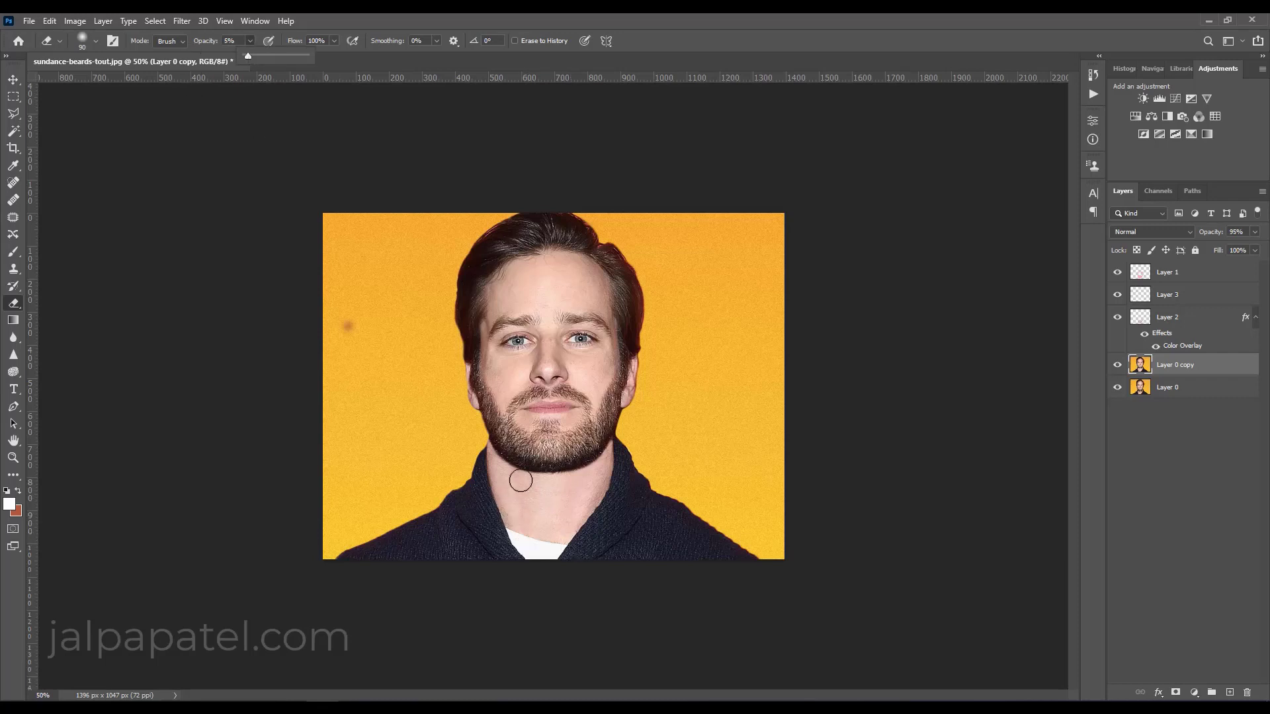
{"action": "left_click", "coordinate": [512, 460]}
{"action": "mouse_move", "coordinate": [578, 467]}
{"action": "left_mouse_down"}
{"action": "mouse_move", "coordinate": [560, 519]}
{"action": "mouse_move", "coordinate": [488, 511]}
{"action": "left_mouse_up"}
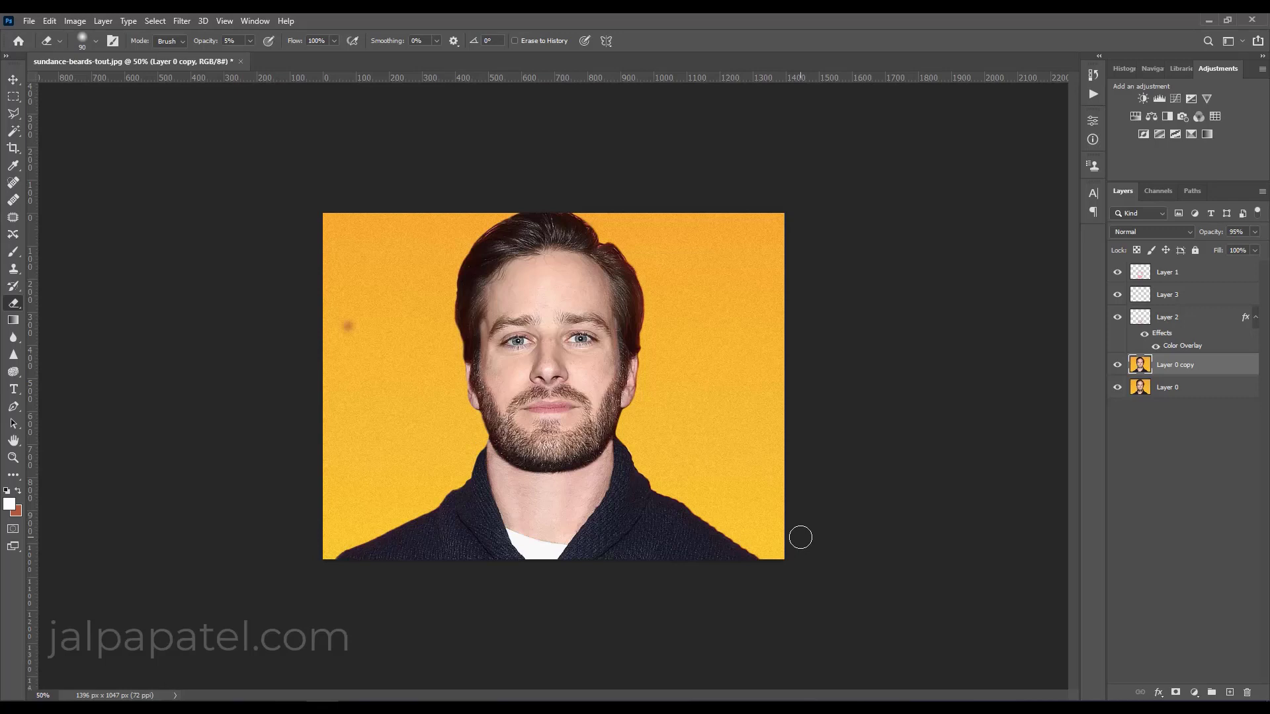
{"action": "key", "text": "ctrl+minus"}
{"action": "key", "text": "ctrl+minus"}
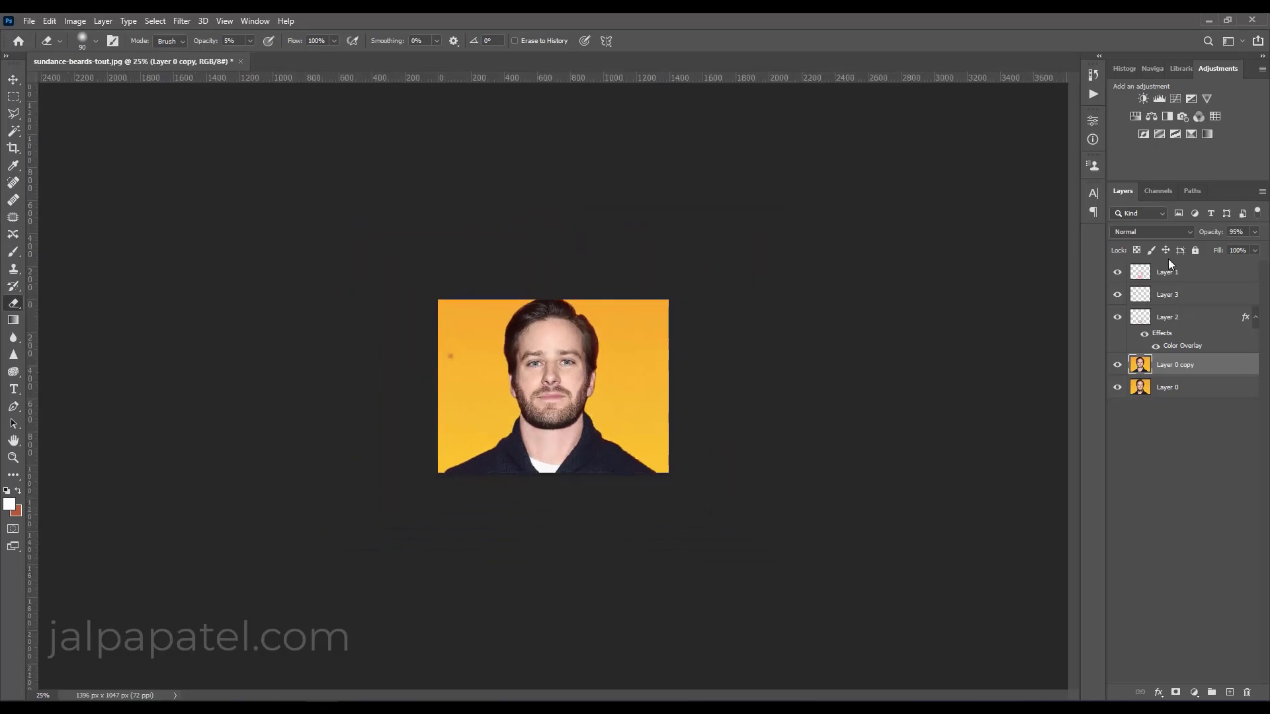
Step: Group Layer 1 through Layer 0 copy into Group 1 and toggle it to compare with the original
{"action": "left_click", "coordinate": [1169, 270]}
{"action": "left_click", "coordinate": [1198, 371], "text": "shift"}
{"action": "key", "text": "ctrl+g"}
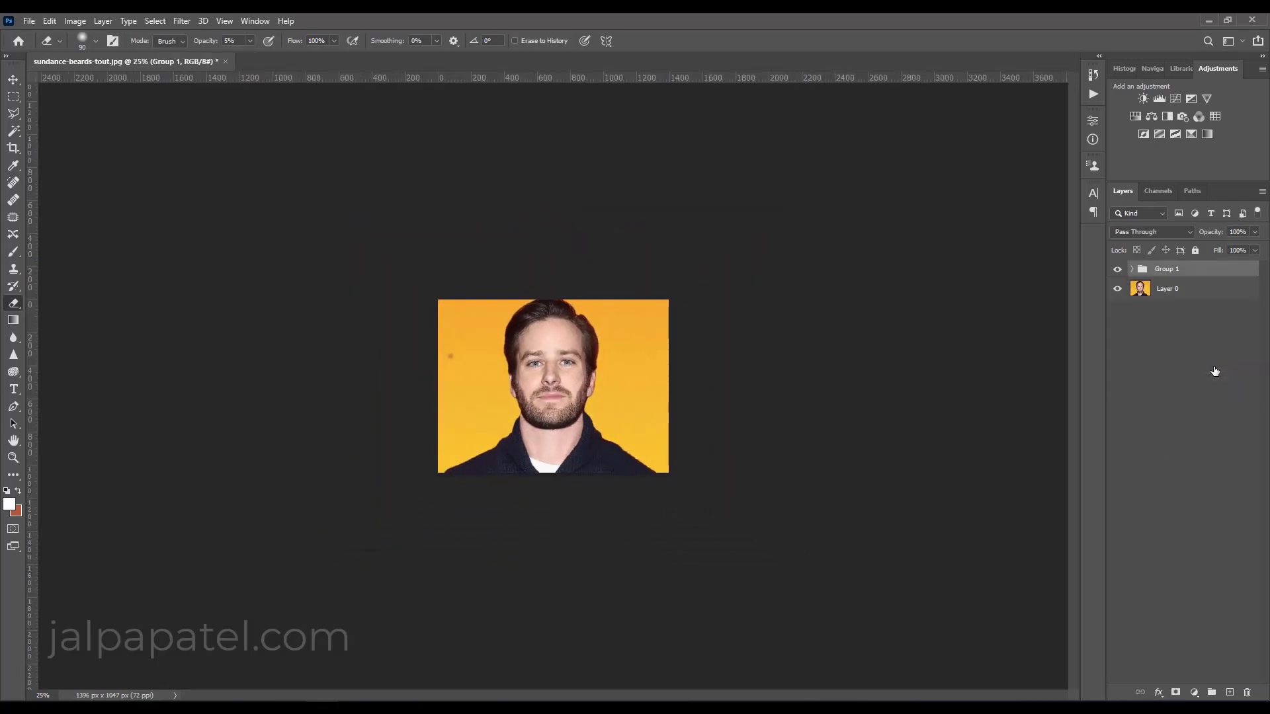
{"action": "left_click", "coordinate": [1117, 271]}
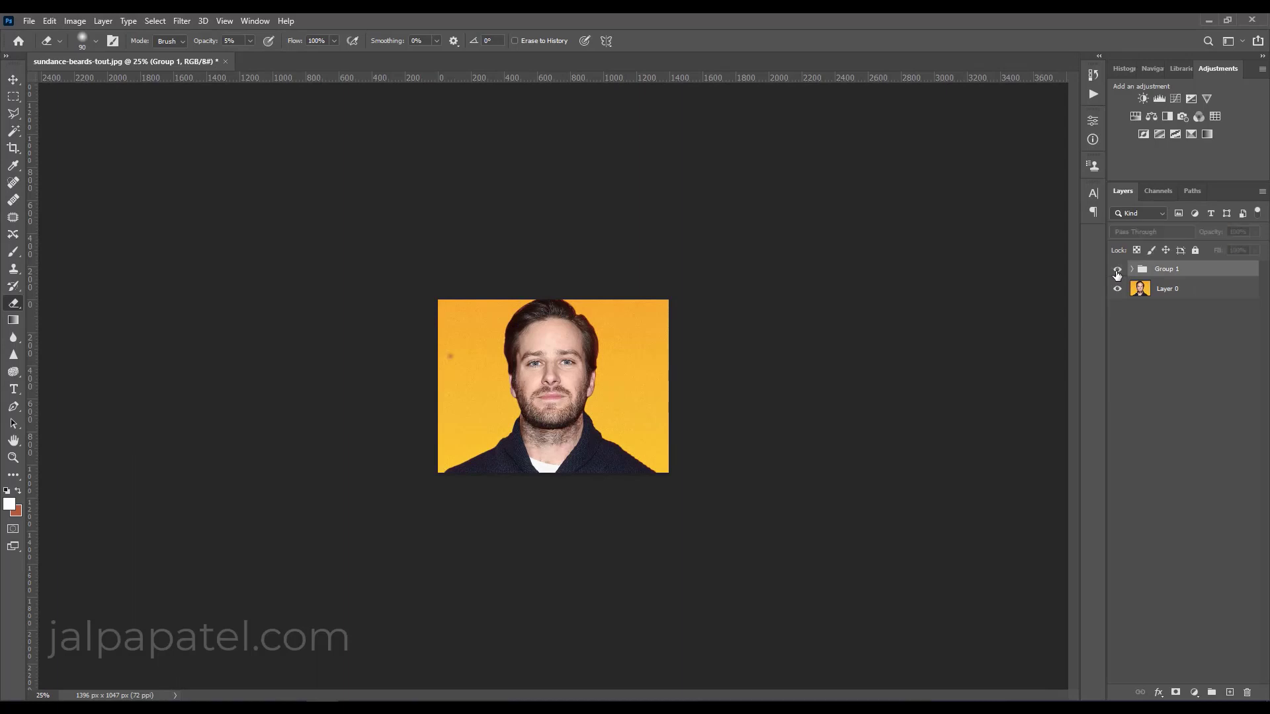
{"action": "left_click", "coordinate": [1117, 271]}
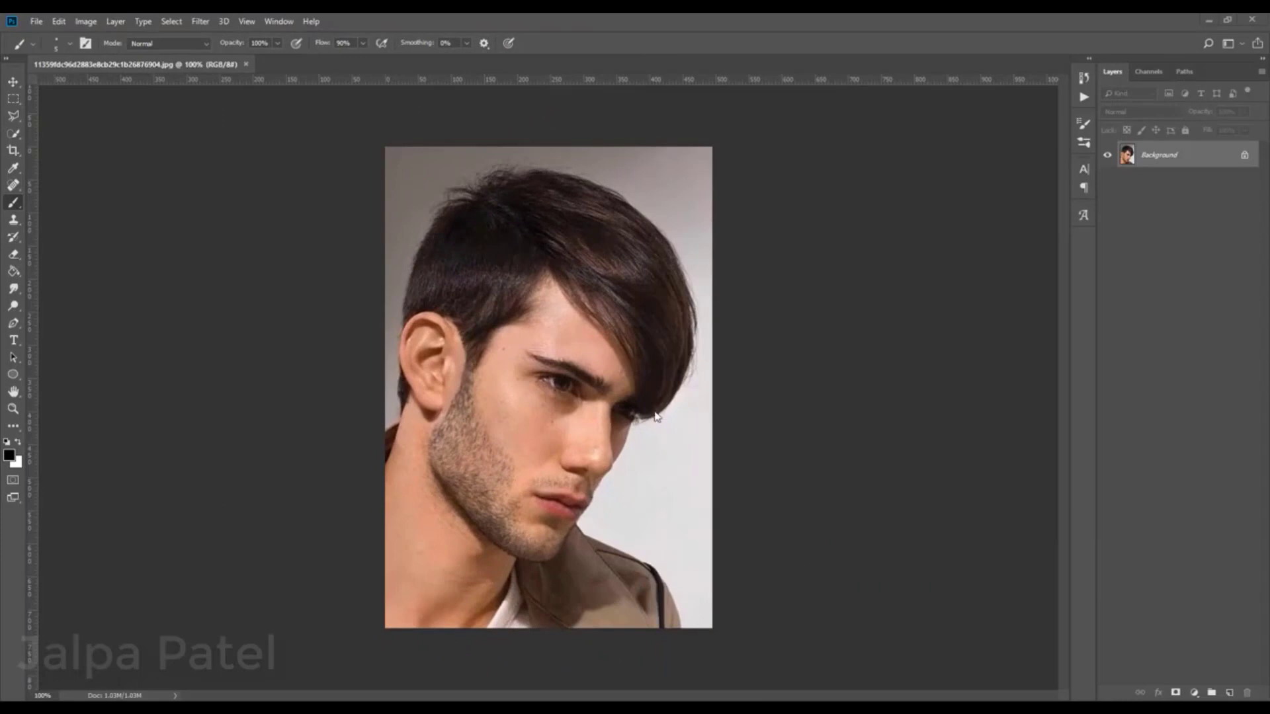
Step: Unlock the Background as Layer 0, duplicate it as Layer 0 copy, and add an empty Layer 1
{"action": "left_click", "coordinate": [1244, 156]}
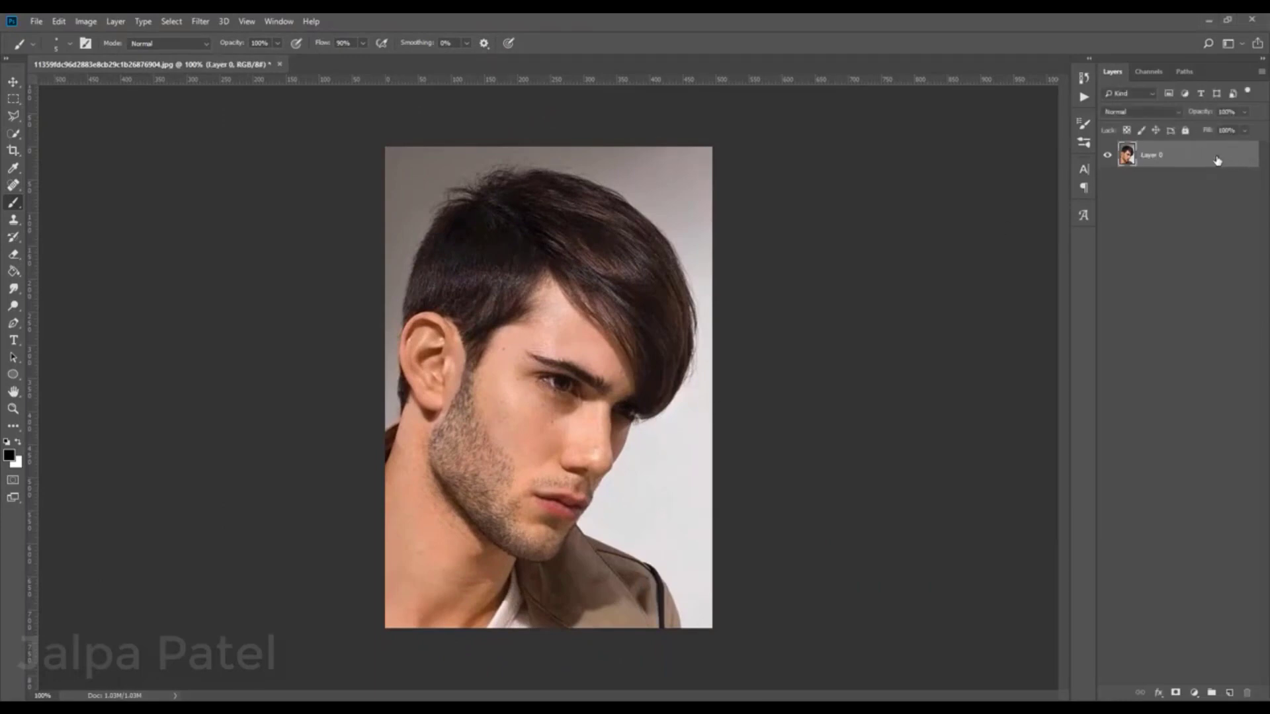
{"action": "left_click_drag", "start_coordinate": [1217, 160], "coordinate": [1231, 692]}
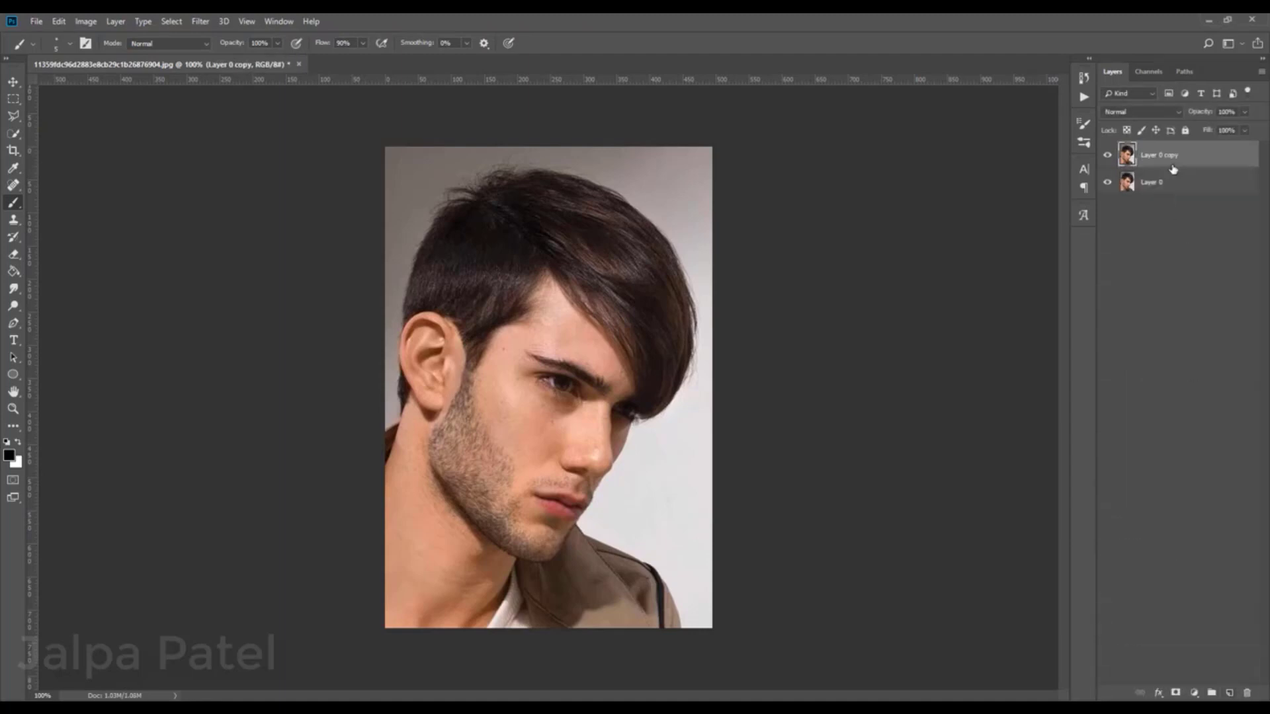
{"action": "key", "text": "ctrl+plus"}
{"action": "key", "text": "s"}
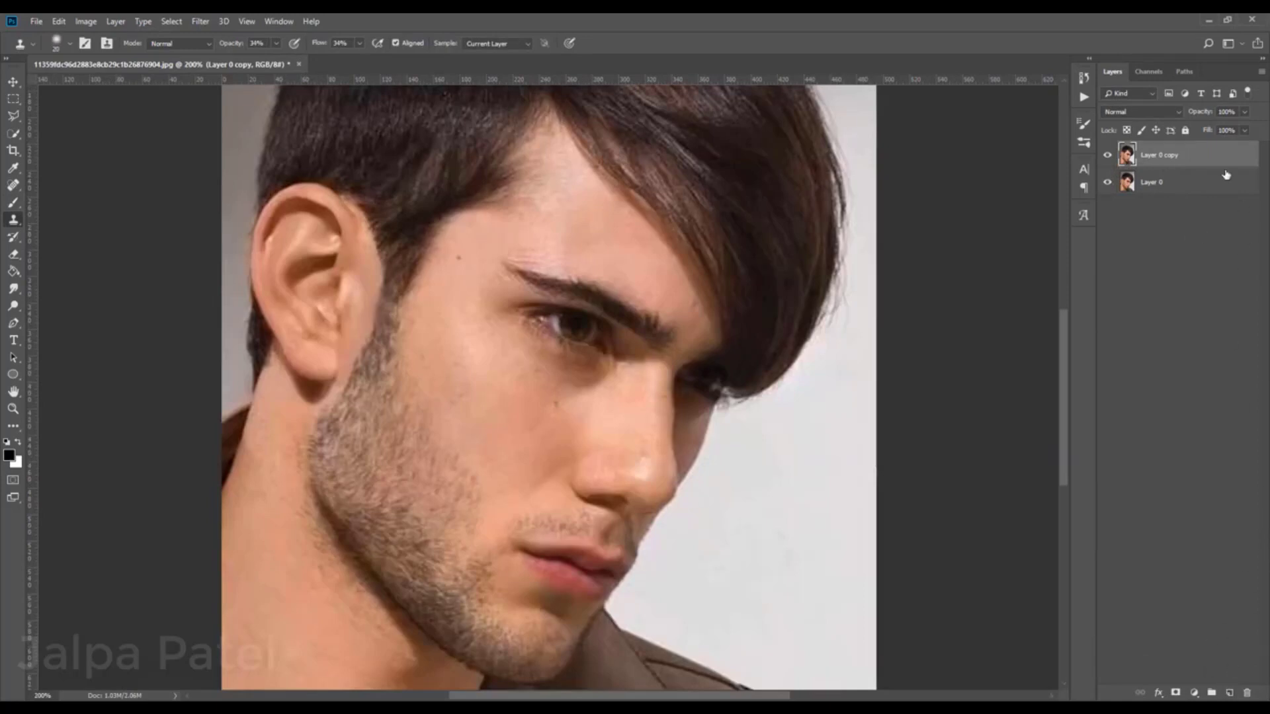
{"action": "left_click", "coordinate": [1230, 692]}
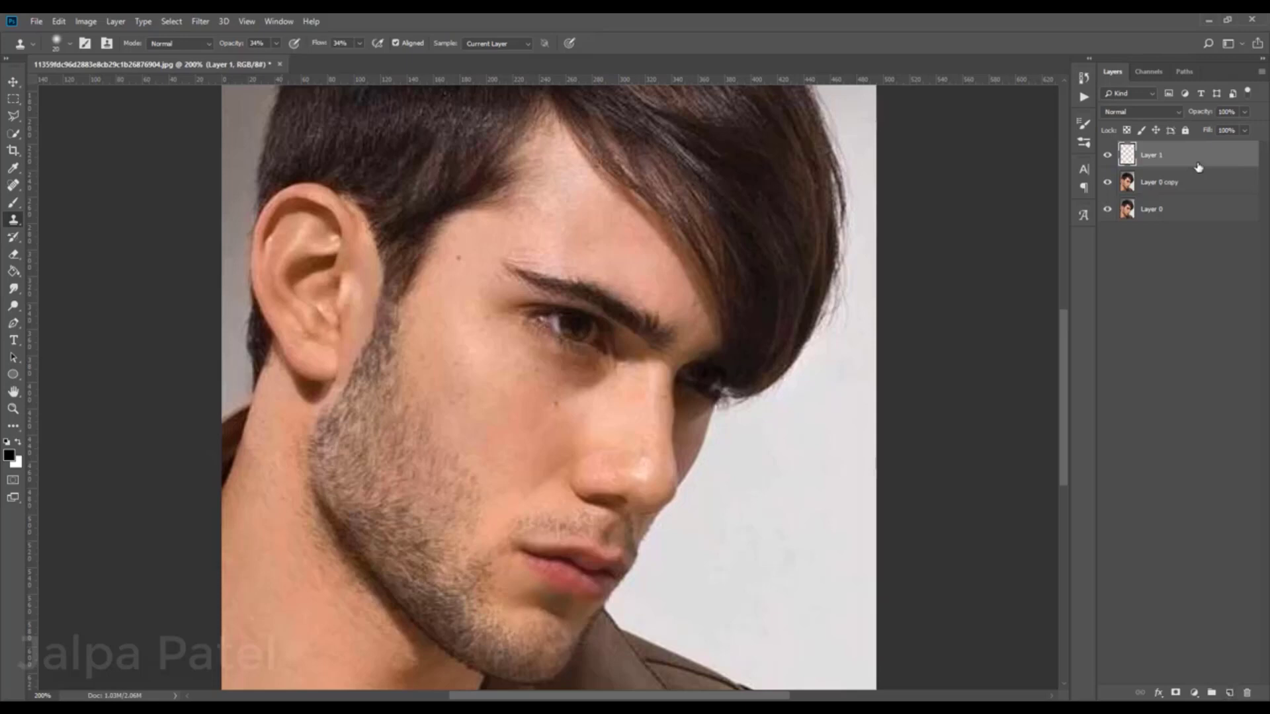
Step: Sample the cheek skin tone as the foreground colour and set a size-40 brush
{"action": "left_click", "coordinate": [9, 458]}
{"action": "left_click", "coordinate": [438, 373]}
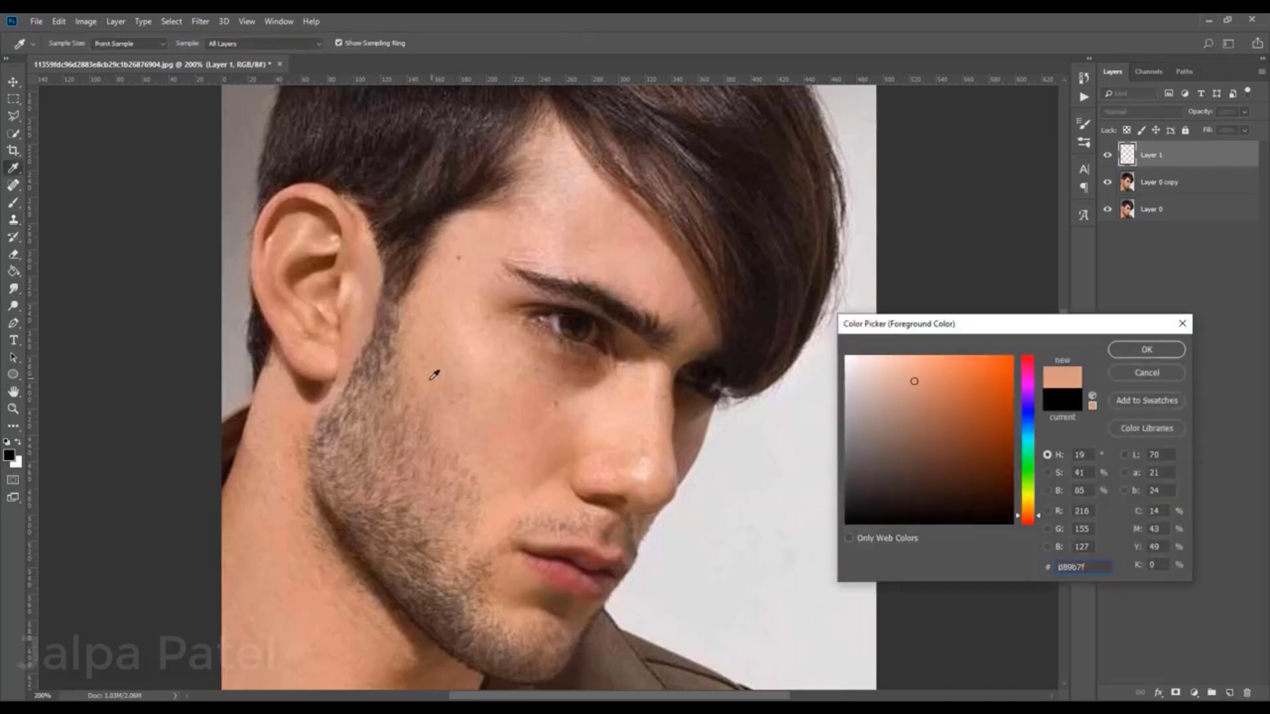
{"action": "left_click", "coordinate": [1147, 350]}
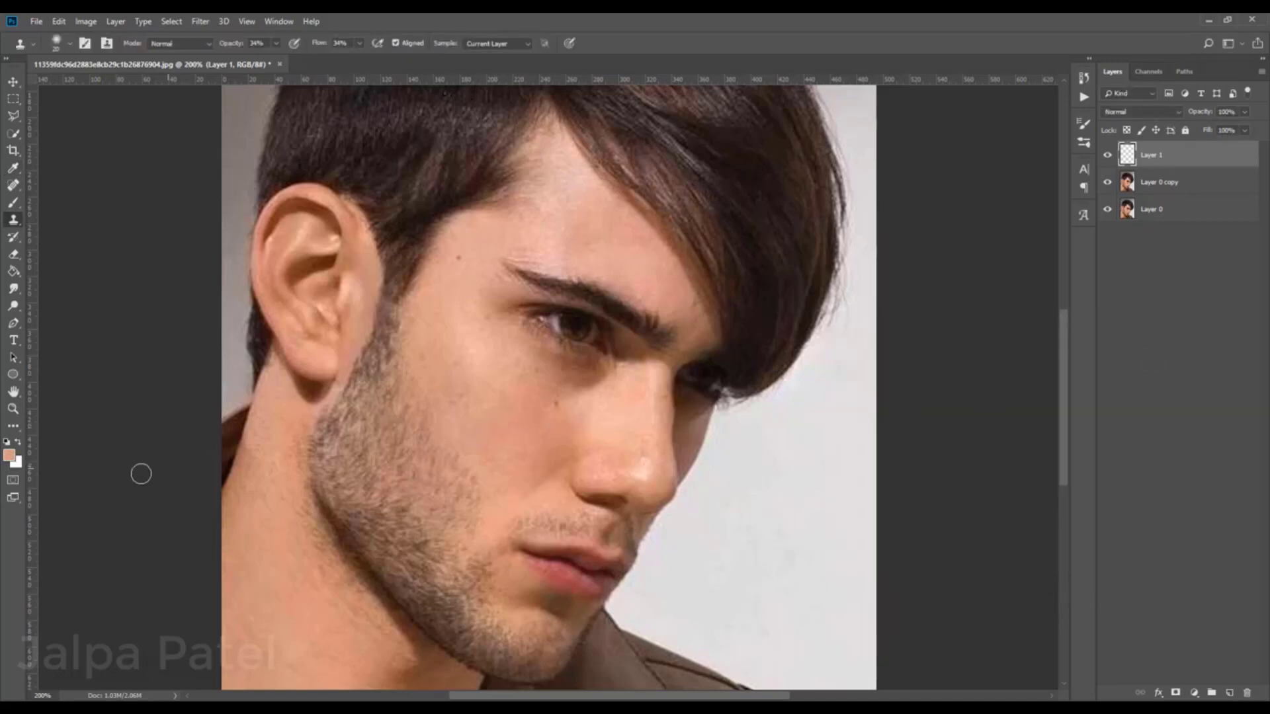
{"action": "left_click", "coordinate": [14, 204]}
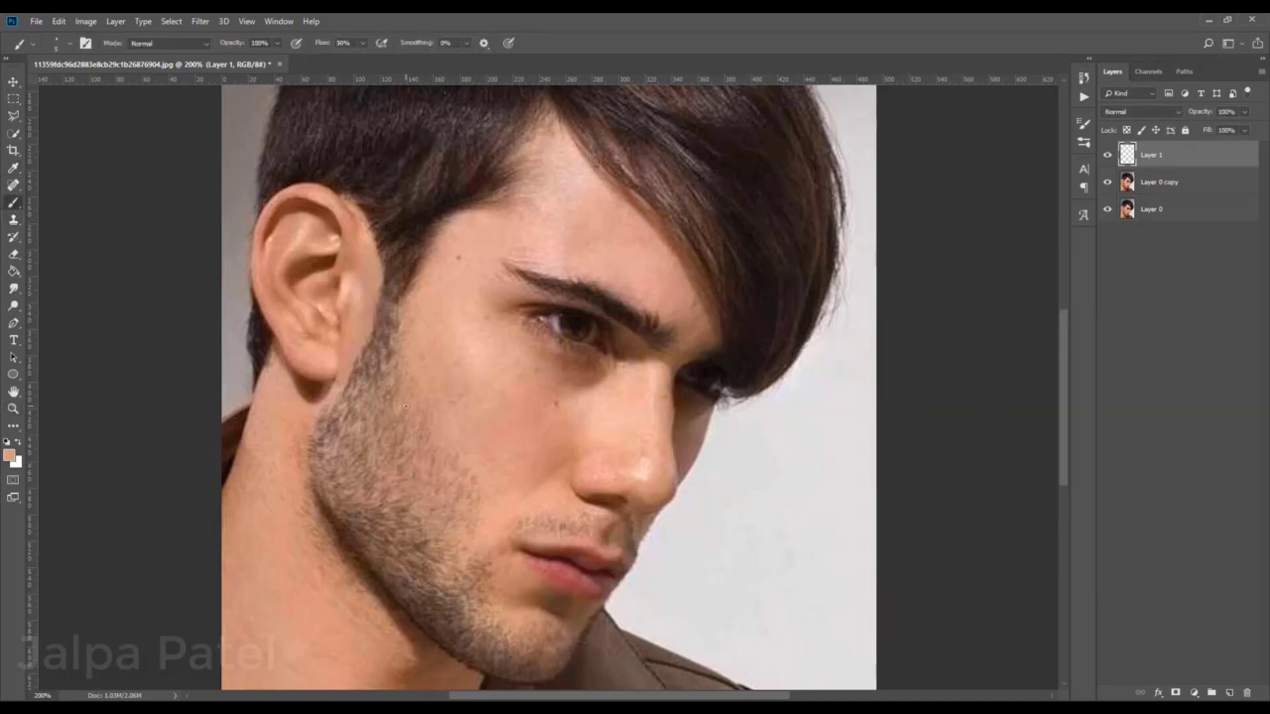
{"action": "key", "text": "bracketright"}
{"action": "key", "text": "bracketright"}
{"action": "key", "text": "bracketright"}
Step: Paint the skin tone over the stubble below the ear, along the jaw, chin and upper lip
{"action": "mouse_move", "coordinate": [391, 332]}
{"action": "left_mouse_down"}
{"action": "mouse_move", "coordinate": [366, 391]}
{"action": "mouse_move", "coordinate": [417, 404]}
{"action": "mouse_move", "coordinate": [496, 664]}
{"action": "mouse_move", "coordinate": [327, 467]}
{"action": "mouse_move", "coordinate": [447, 608]}
{"action": "left_mouse_up"}
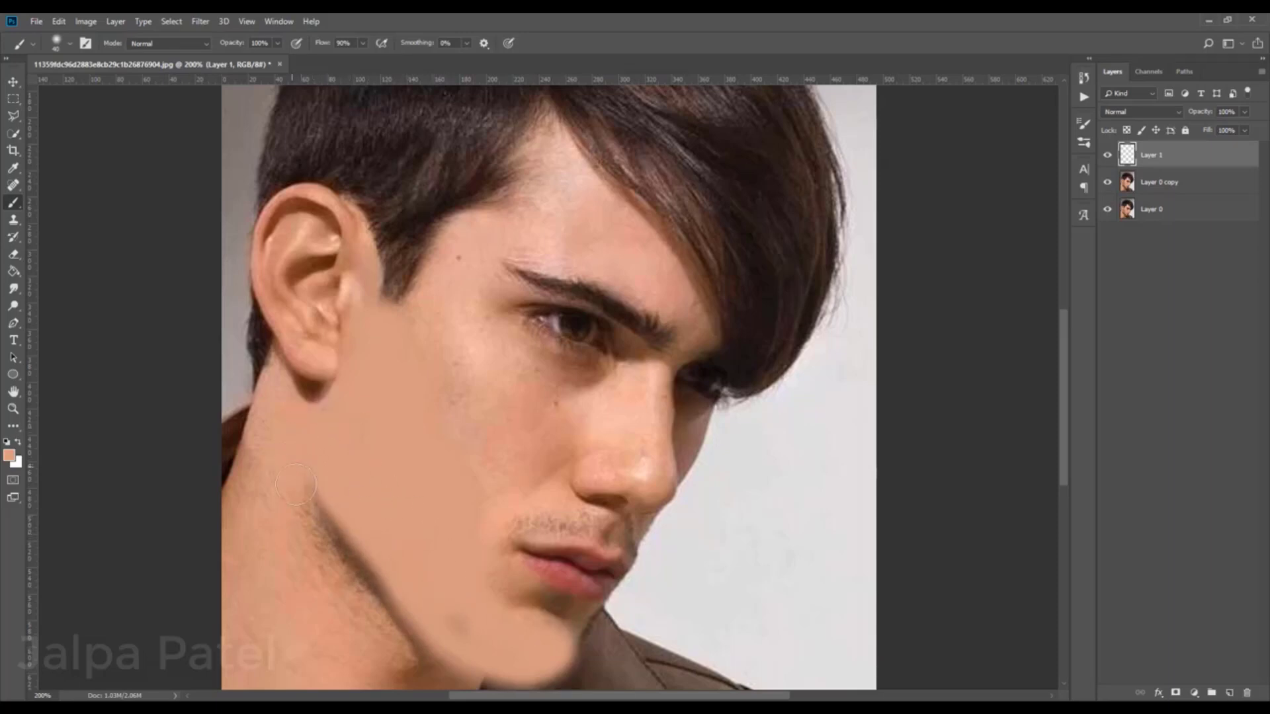
{"action": "mouse_move", "coordinate": [296, 484]}
{"action": "left_mouse_down"}
{"action": "mouse_move", "coordinate": [410, 645]}
{"action": "mouse_move", "coordinate": [334, 547]}
{"action": "left_mouse_up"}
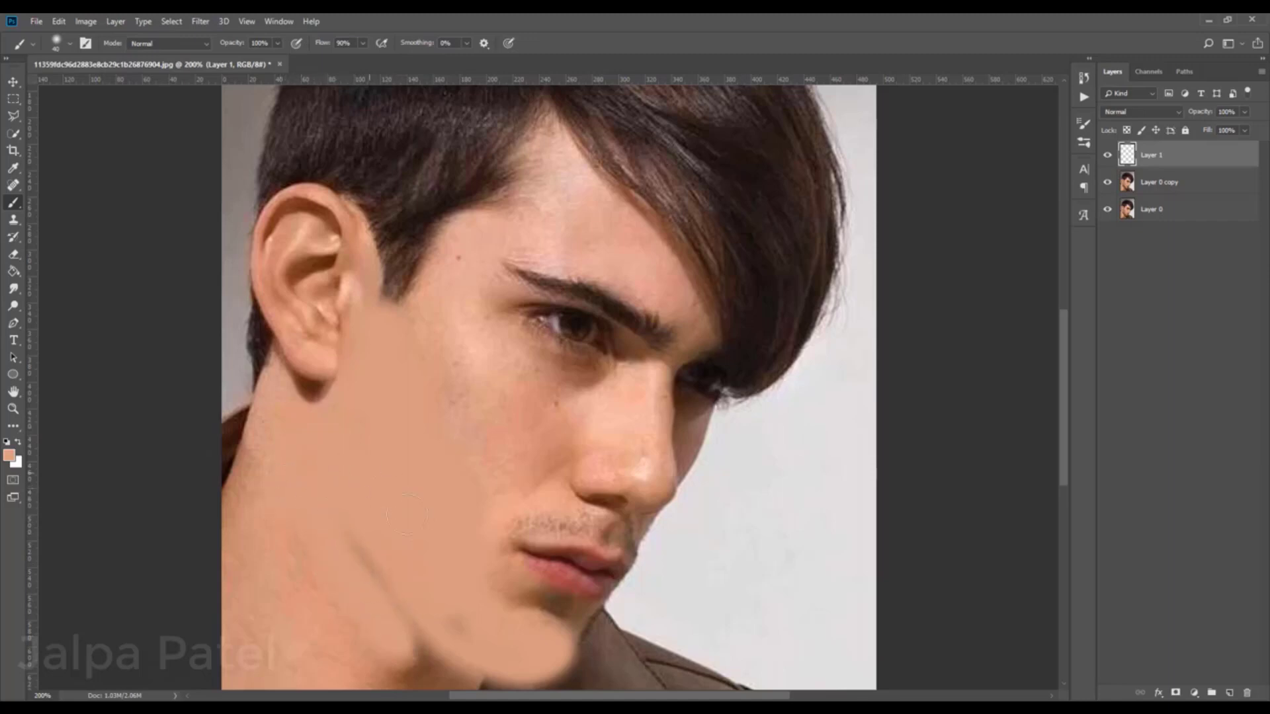
{"action": "mouse_move", "coordinate": [482, 564]}
{"action": "left_mouse_down"}
{"action": "mouse_move", "coordinate": [539, 598]}
{"action": "mouse_move", "coordinate": [508, 548]}
{"action": "left_mouse_up"}
{"action": "mouse_move", "coordinate": [563, 515]}
{"action": "left_mouse_down"}
{"action": "mouse_move", "coordinate": [626, 543]}
{"action": "mouse_move", "coordinate": [624, 525]}
{"action": "left_mouse_up"}
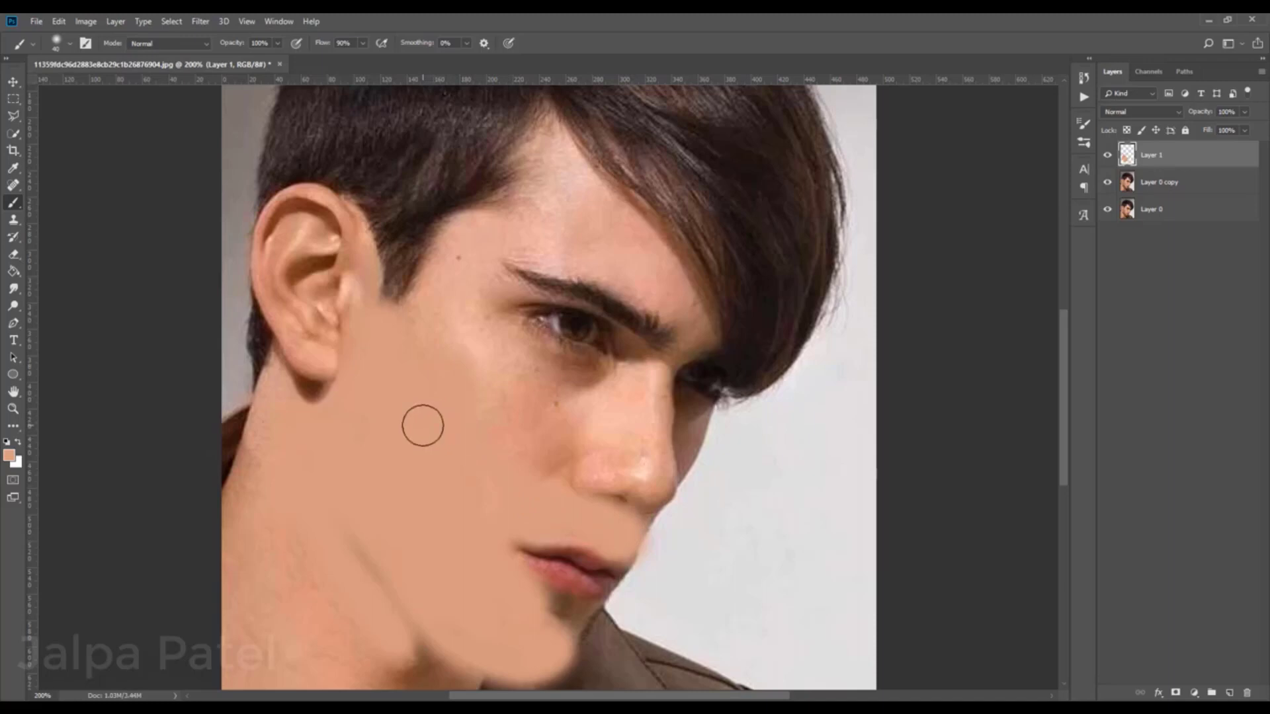
Step: Set Layer 1 to Soft Light, then select Layer 0 copy with the Clone Stamp tool
{"action": "left_click", "coordinate": [1156, 116]}
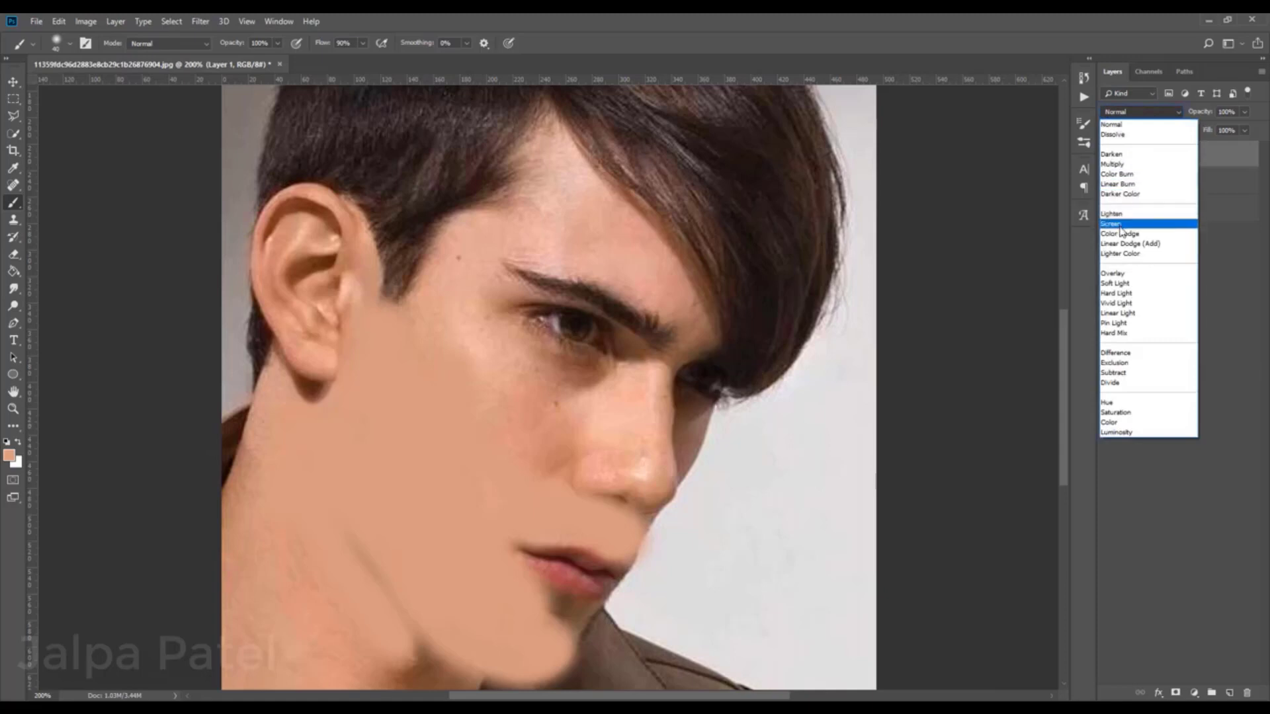
{"action": "left_click", "coordinate": [1118, 284]}
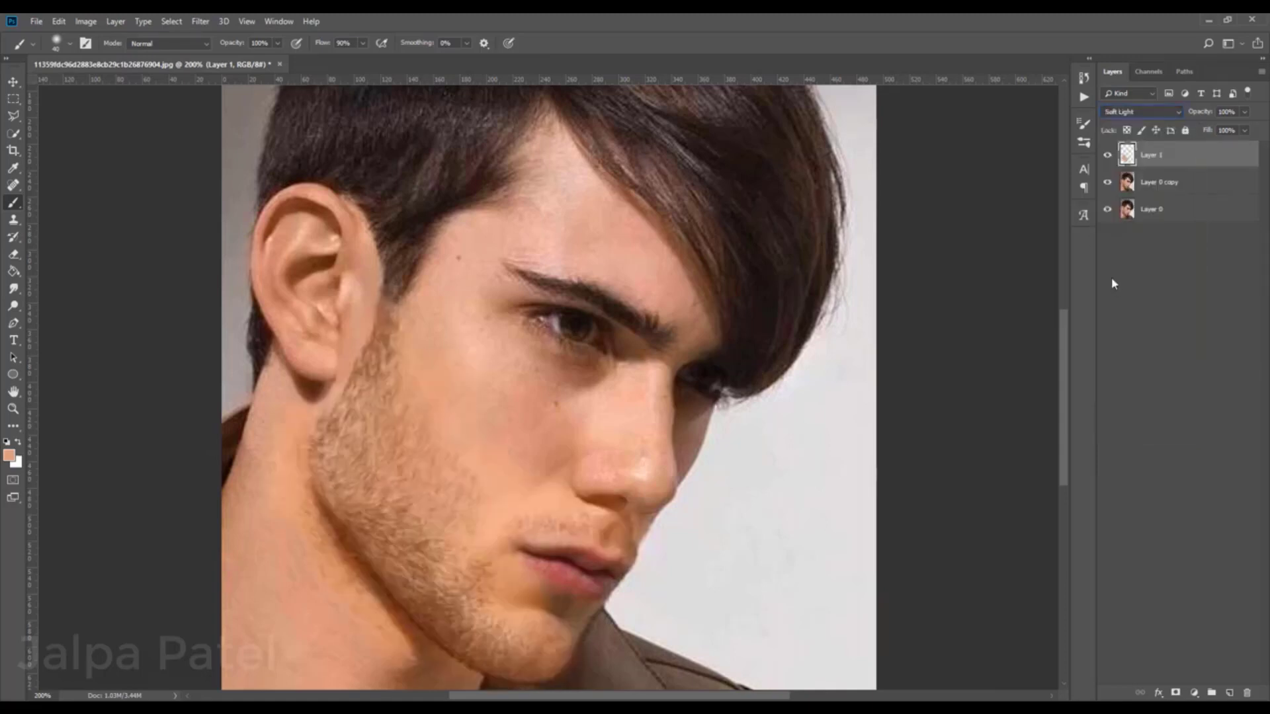
{"action": "left_click", "coordinate": [1191, 187]}
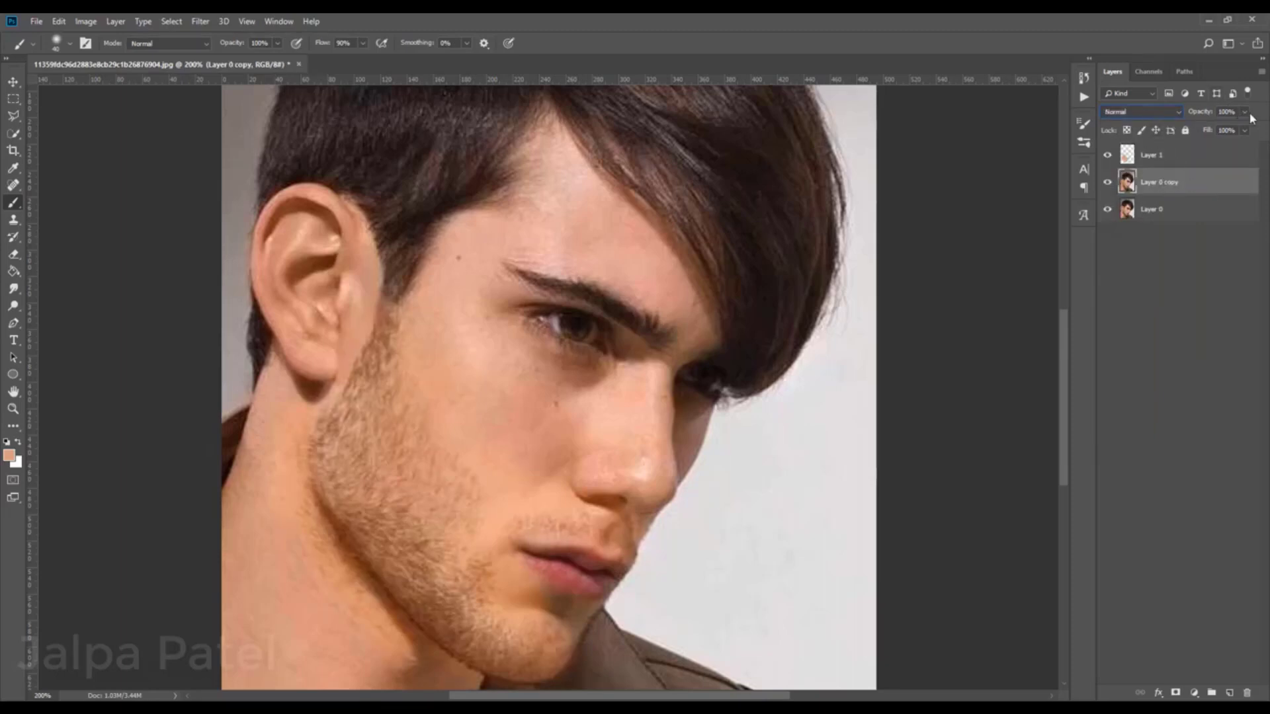
{"action": "left_click", "coordinate": [1230, 159]}
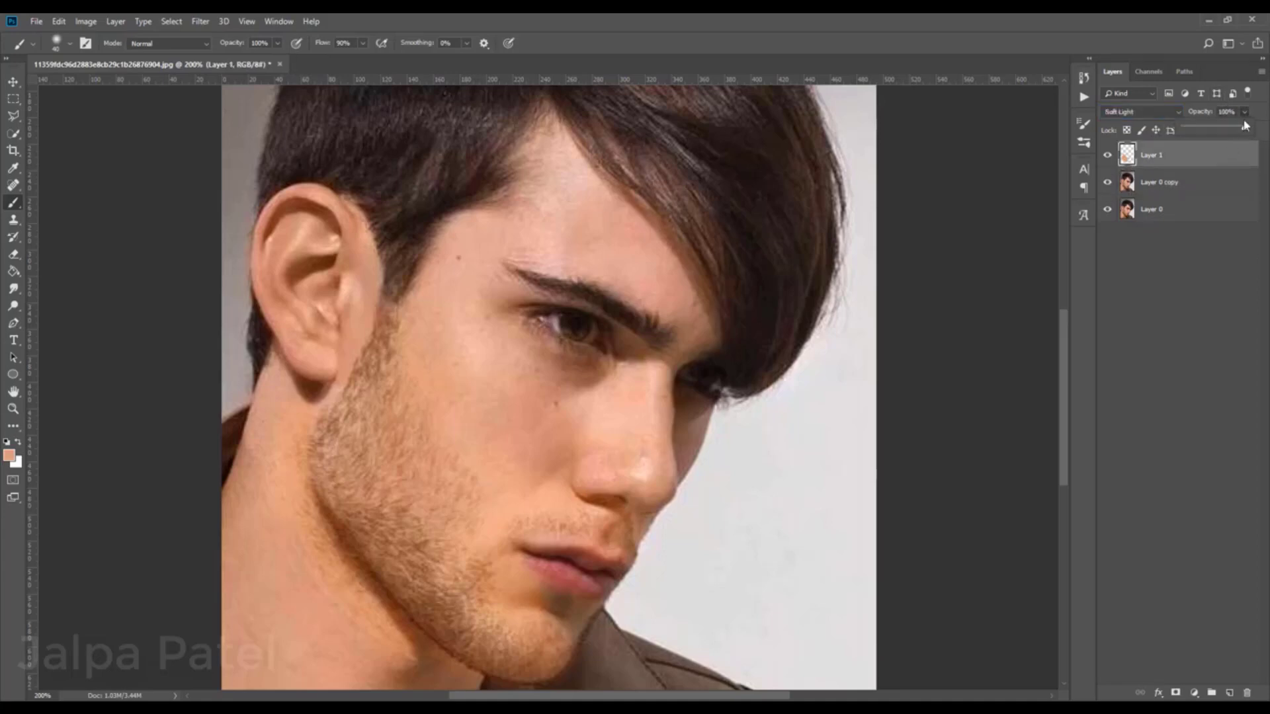
{"action": "left_click", "coordinate": [1209, 184]}
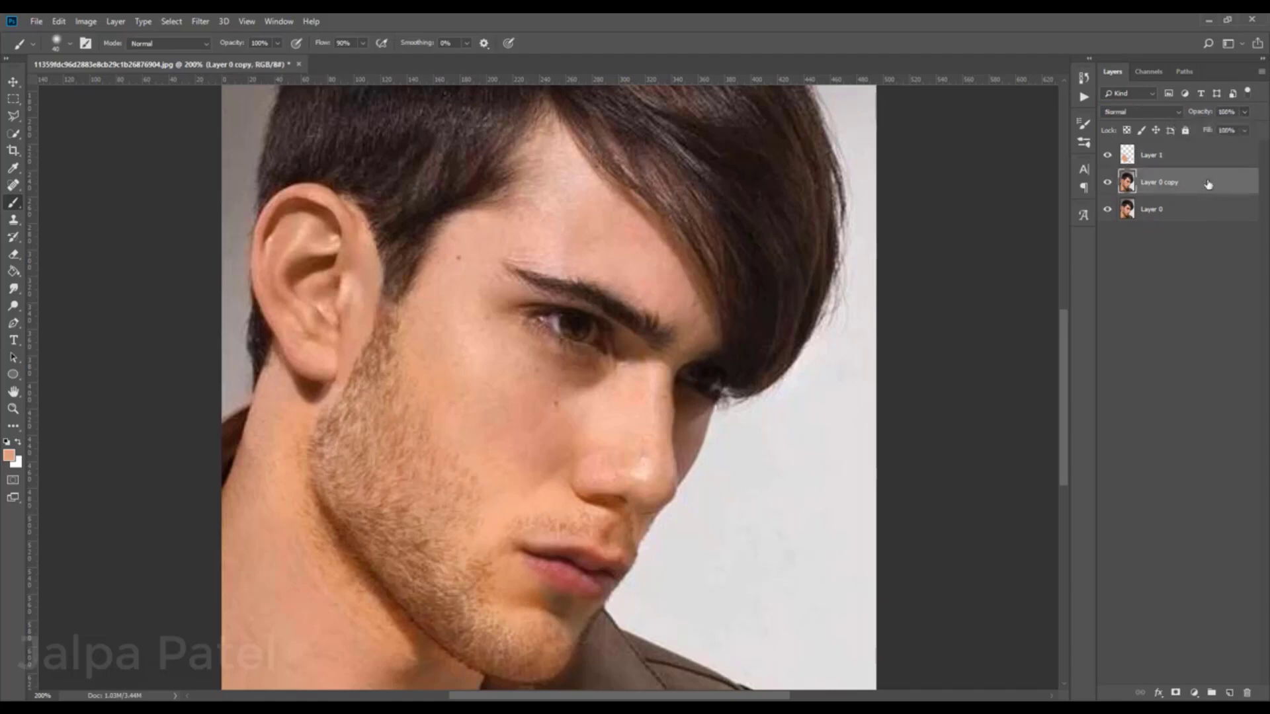
{"action": "left_click", "coordinate": [14, 220]}
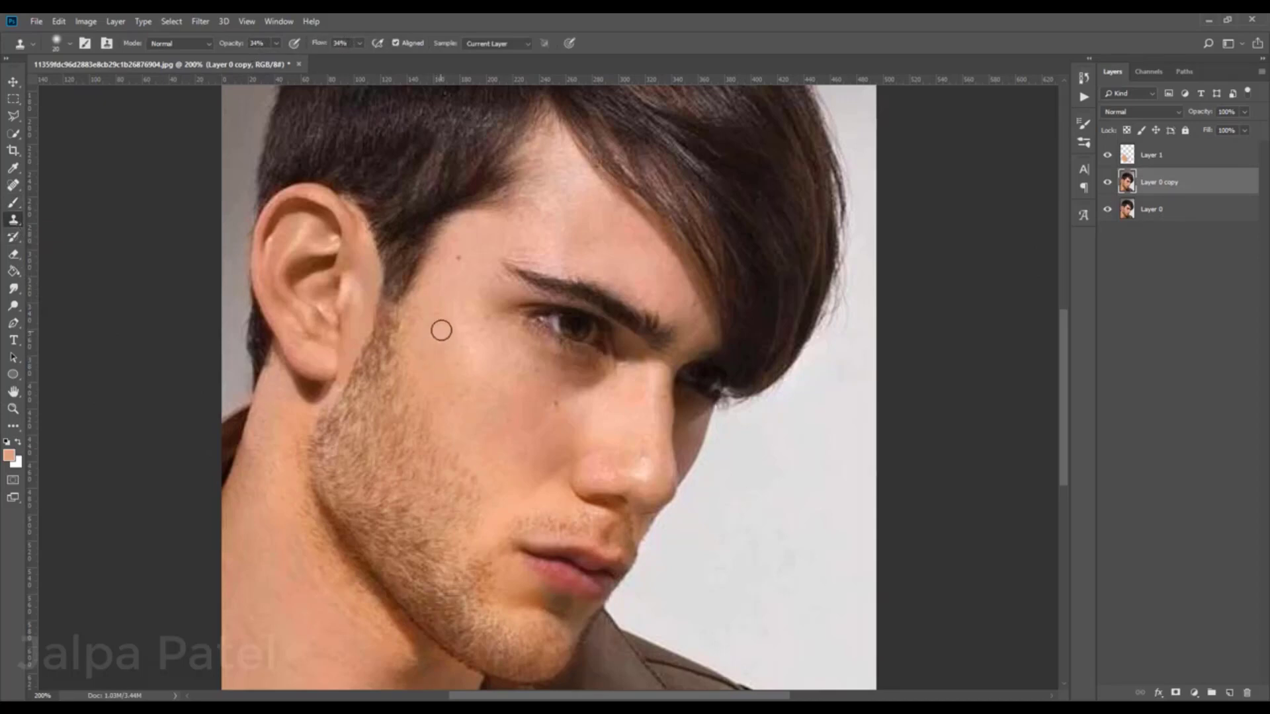
Step: Clone clean skin over the cheek stubble by the ear, raising clone opacity to about 51%
{"action": "mouse_move", "coordinate": [412, 350]}
{"action": "left_mouse_down"}
{"action": "mouse_move", "coordinate": [386, 452]}
{"action": "mouse_move", "coordinate": [406, 474]}
{"action": "mouse_move", "coordinate": [428, 426]}
{"action": "mouse_move", "coordinate": [425, 488]}
{"action": "mouse_move", "coordinate": [453, 463]}
{"action": "left_mouse_up"}
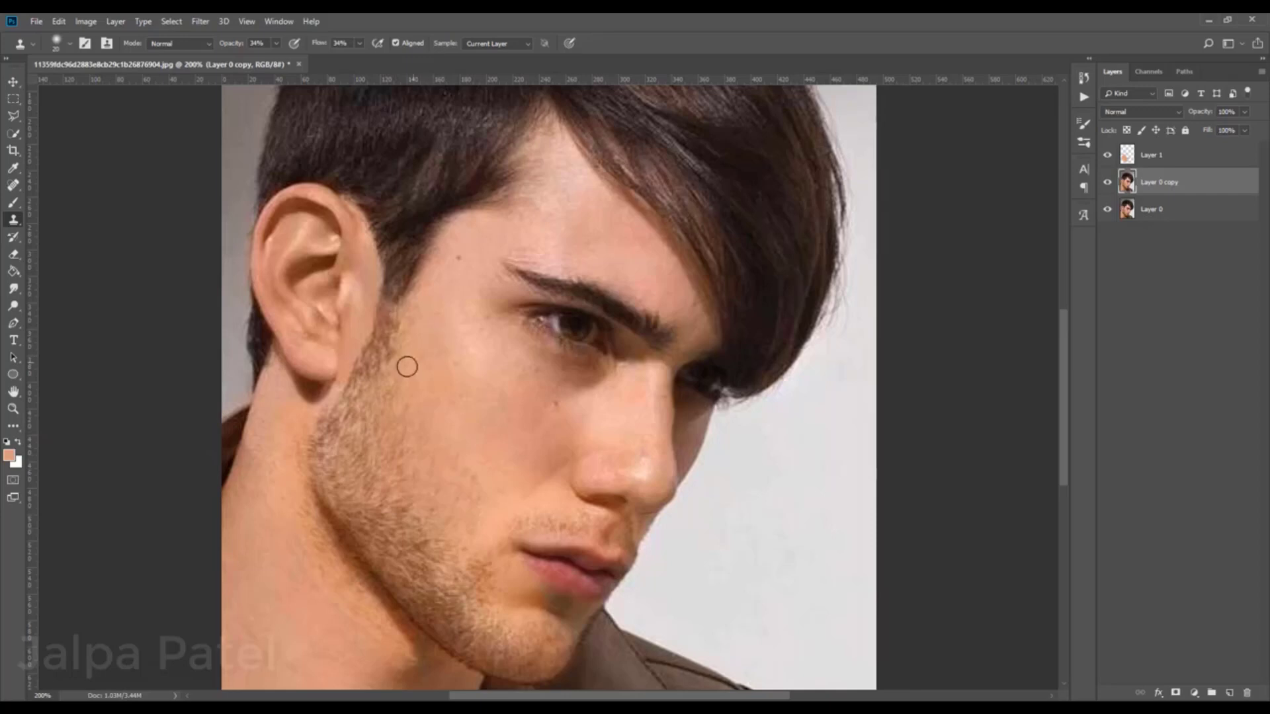
{"action": "mouse_move", "coordinate": [393, 462]}
{"action": "left_mouse_down"}
{"action": "mouse_move", "coordinate": [433, 421]}
{"action": "mouse_move", "coordinate": [425, 498]}
{"action": "mouse_move", "coordinate": [459, 470]}
{"action": "mouse_move", "coordinate": [474, 492]}
{"action": "mouse_move", "coordinate": [454, 493]}
{"action": "mouse_move", "coordinate": [400, 410]}
{"action": "mouse_move", "coordinate": [417, 471]}
{"action": "mouse_move", "coordinate": [459, 479]}
{"action": "mouse_move", "coordinate": [459, 514]}
{"action": "mouse_move", "coordinate": [437, 486]}
{"action": "left_mouse_up"}
{"action": "mouse_move", "coordinate": [425, 346]}
{"action": "left_mouse_down"}
{"action": "mouse_move", "coordinate": [419, 335]}
{"action": "mouse_move", "coordinate": [395, 363]}
{"action": "mouse_move", "coordinate": [405, 338]}
{"action": "mouse_move", "coordinate": [390, 337]}
{"action": "mouse_move", "coordinate": [380, 360]}
{"action": "left_mouse_up"}
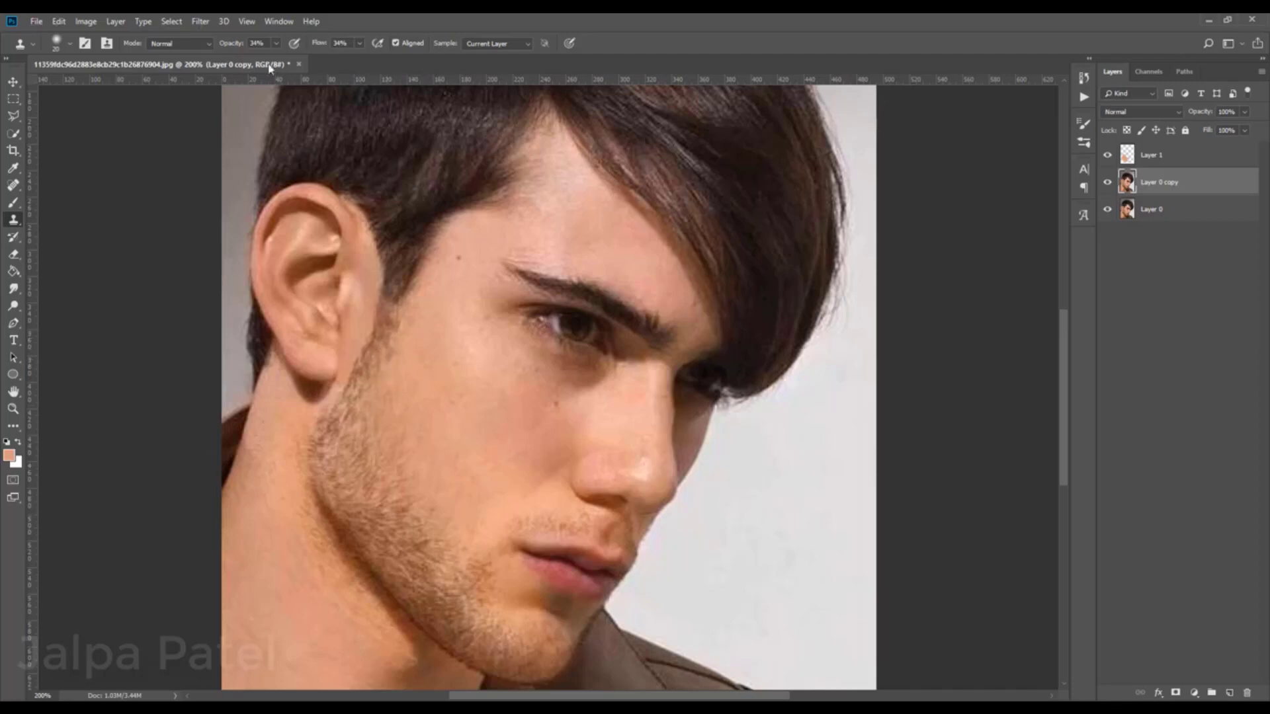
{"action": "left_click", "coordinate": [276, 43]}
{"action": "left_click_drag", "start_coordinate": [277, 58], "coordinate": [289, 60]}
{"action": "mouse_move", "coordinate": [377, 357]}
{"action": "left_mouse_down"}
{"action": "mouse_move", "coordinate": [368, 340]}
{"action": "mouse_move", "coordinate": [360, 459]}
{"action": "mouse_move", "coordinate": [377, 446]}
{"action": "mouse_move", "coordinate": [387, 516]}
{"action": "mouse_move", "coordinate": [417, 488]}
{"action": "mouse_move", "coordinate": [439, 554]}
{"action": "left_mouse_up"}
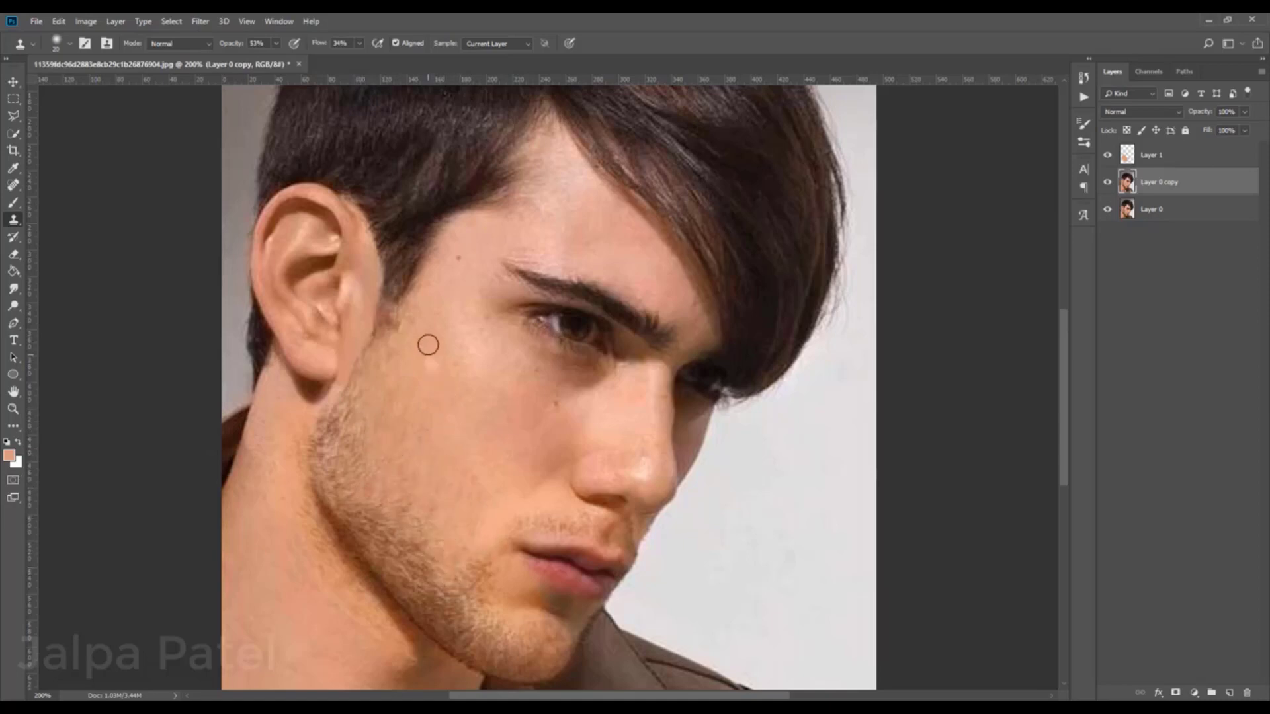
Step: Give Soft Light Layer 1 a +42, −28, +15 midtone colour balance and readjust its opacity
{"action": "left_click", "coordinate": [1195, 157]}
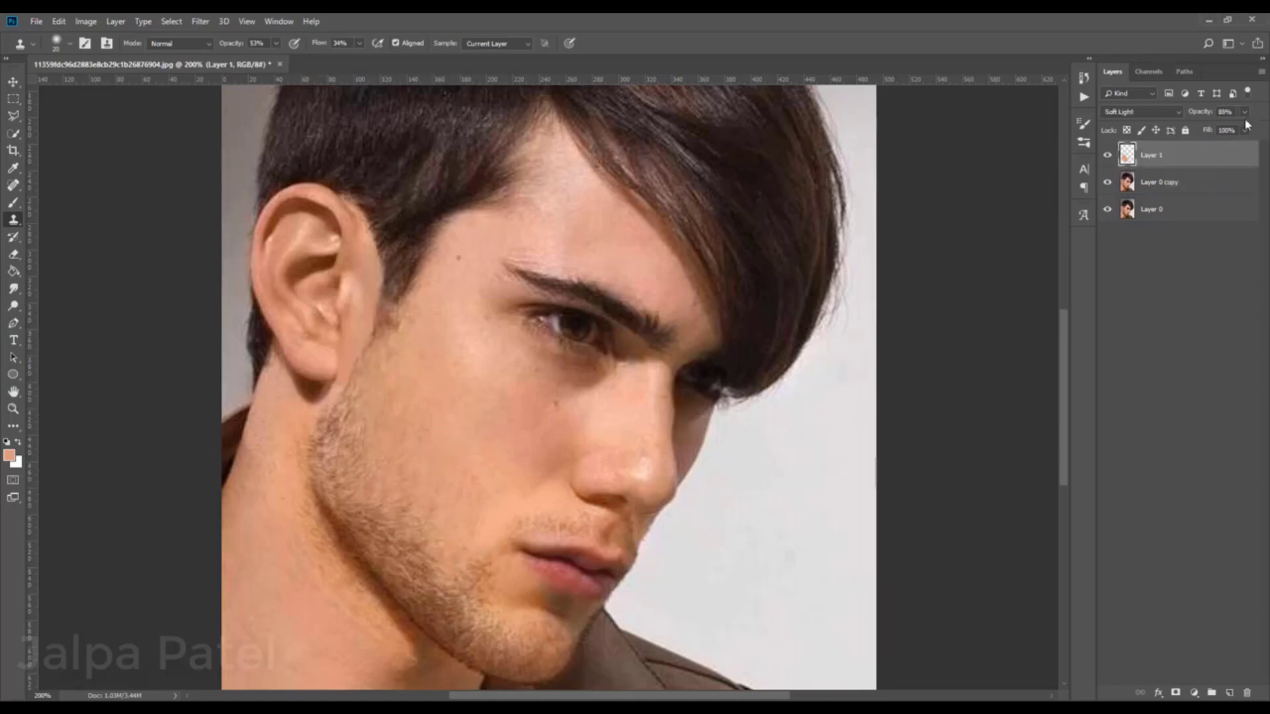
{"action": "left_click", "coordinate": [1245, 114]}
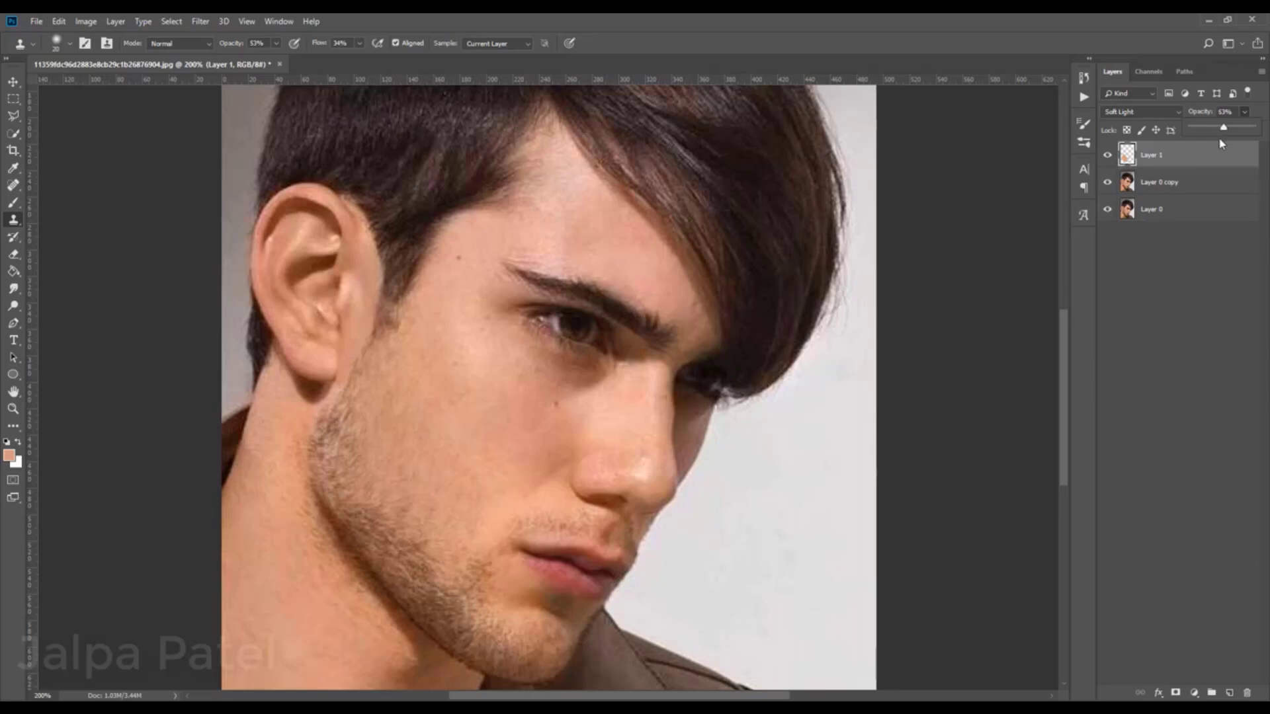
{"action": "key", "text": "ctrl+b"}
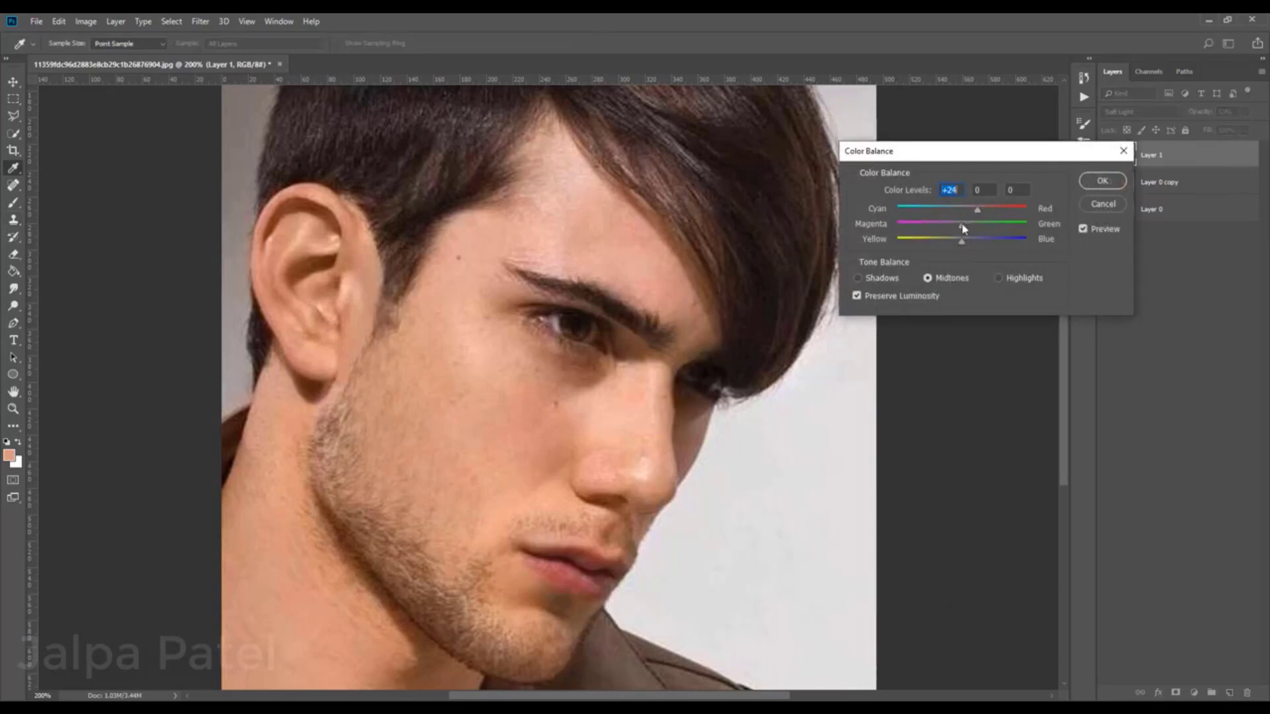
{"action": "key", "text": "Tab"}
{"action": "left_click", "coordinate": [988, 211]}
{"action": "left_click", "coordinate": [1102, 180]}
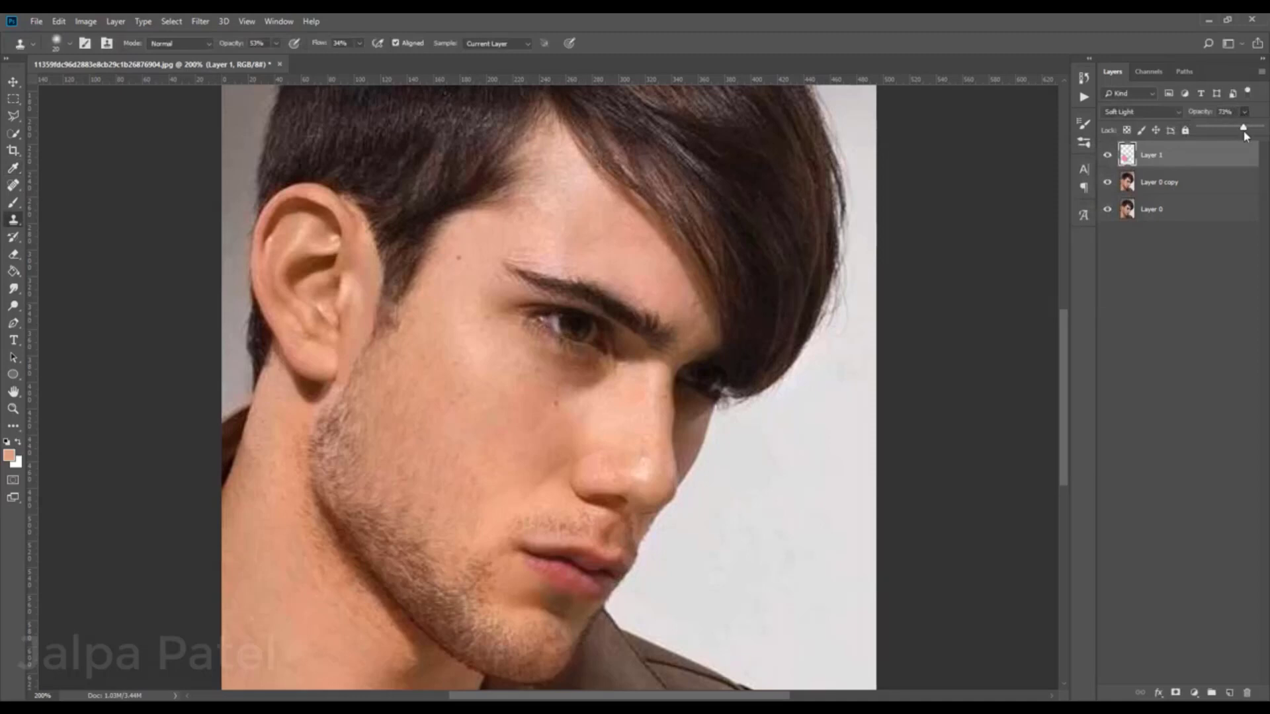
{"action": "left_click_drag", "start_coordinate": [1256, 137], "coordinate": [1263, 137]}
{"action": "left_click", "coordinate": [1194, 187]}
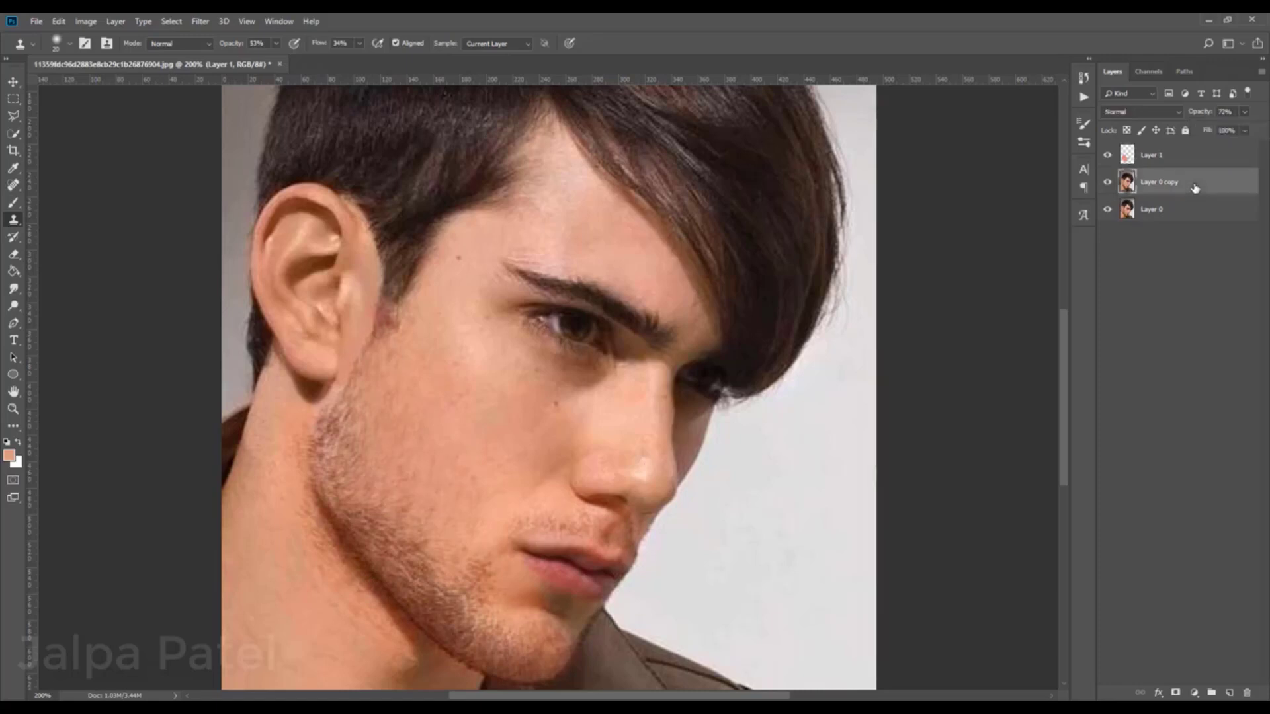
{"action": "left_click", "coordinate": [432, 345], "text": "alt"}
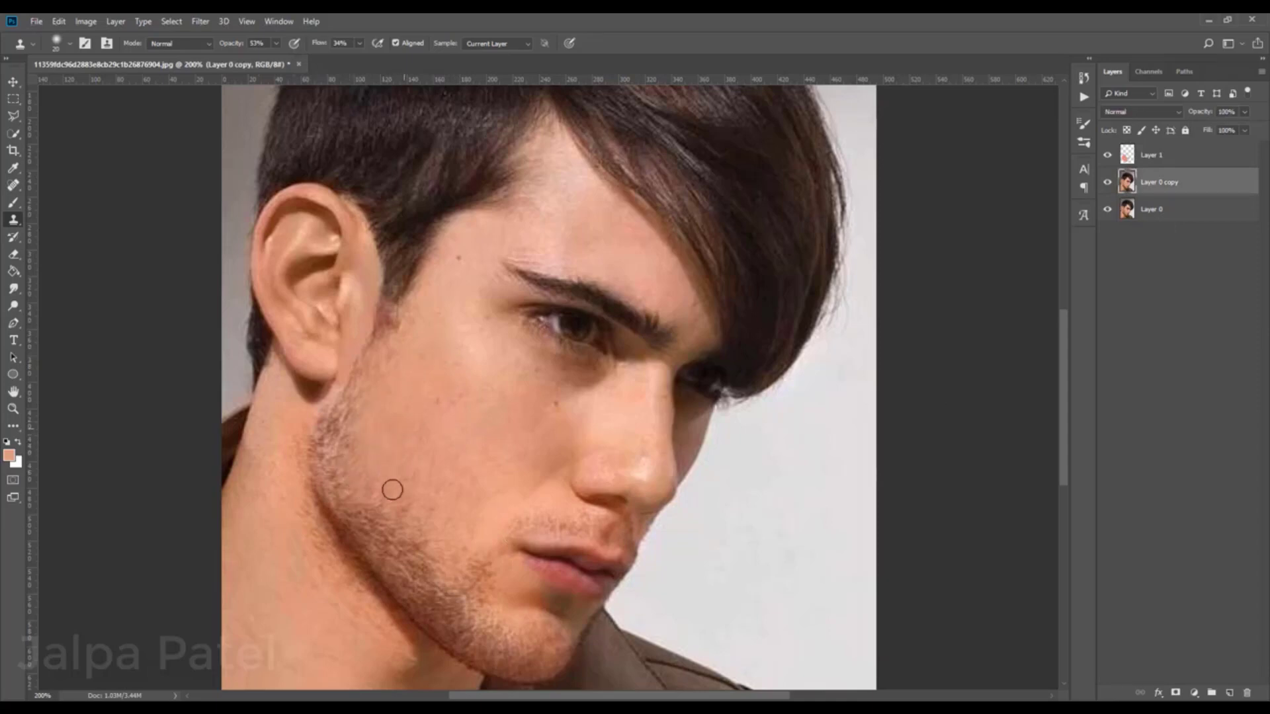
{"action": "left_click_drag", "start_coordinate": [380, 505], "coordinate": [409, 527]}
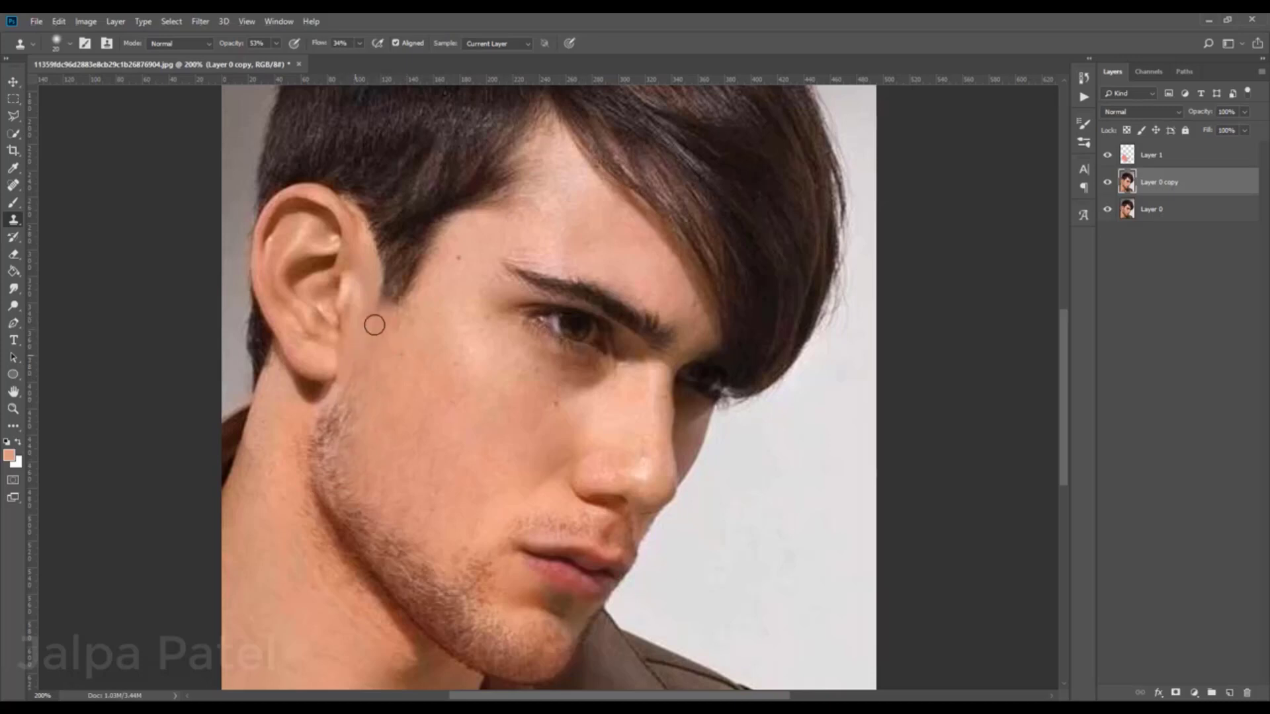
{"action": "left_click_drag", "start_coordinate": [371, 323], "coordinate": [368, 306]}
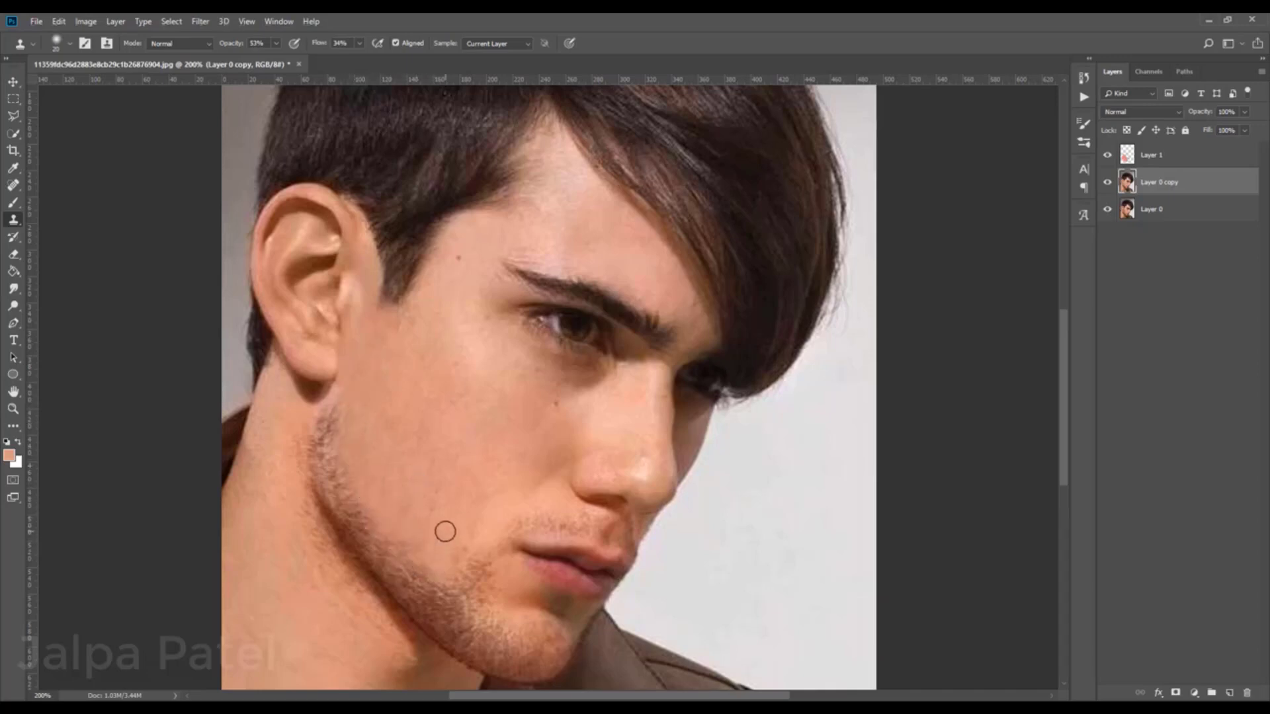
{"action": "key", "text": "bracketright"}
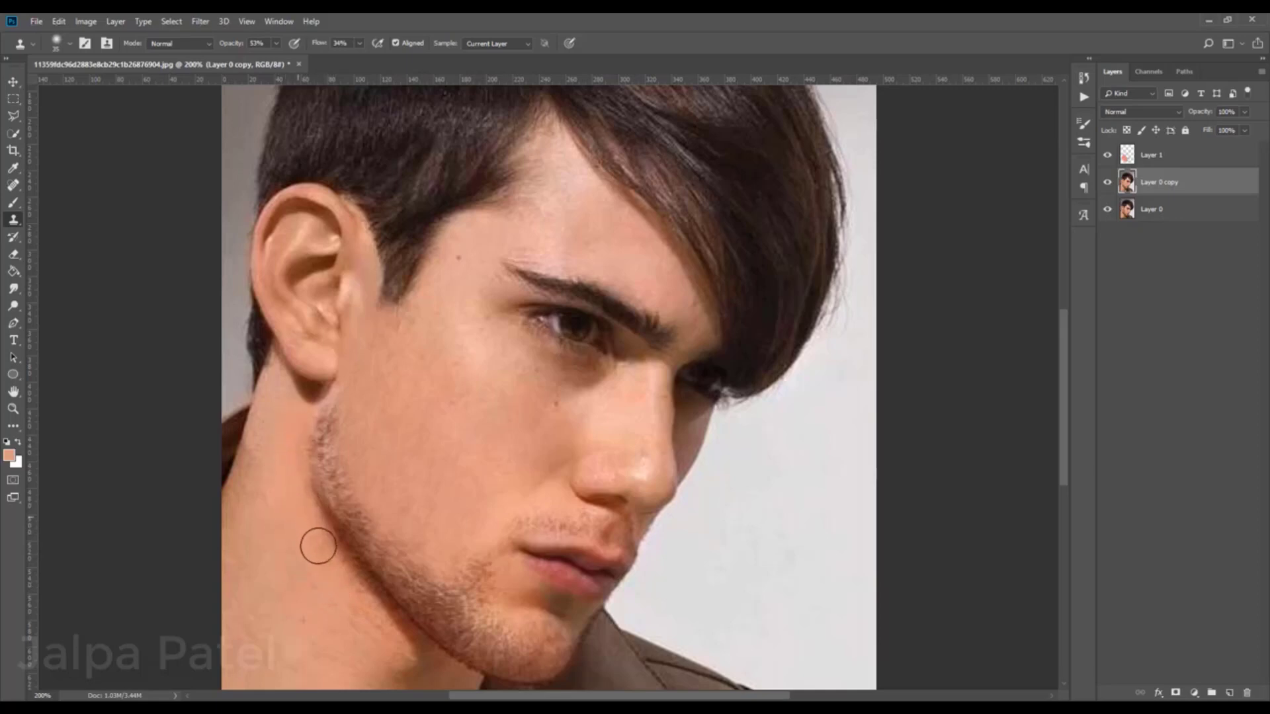
{"action": "scroll", "coordinate": [352, 577], "scroll_direction": "down", "scroll_amount": 2}
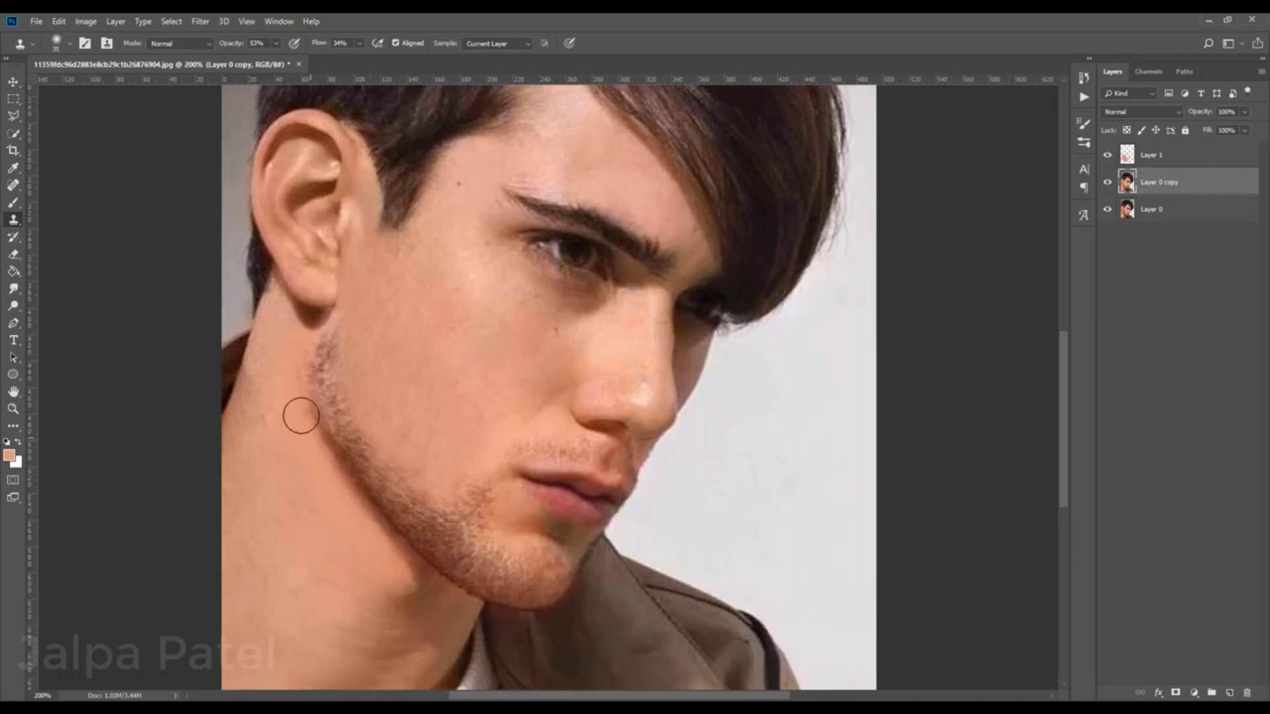
Step: Clone clean cheek skin over the upper-jaw stubble and the stubble below the lips
{"action": "left_click", "coordinate": [383, 316], "text": "alt"}
{"action": "mouse_move", "coordinate": [354, 334]}
{"action": "left_mouse_down"}
{"action": "mouse_move", "coordinate": [345, 402]}
{"action": "mouse_move", "coordinate": [425, 518]}
{"action": "left_mouse_up"}
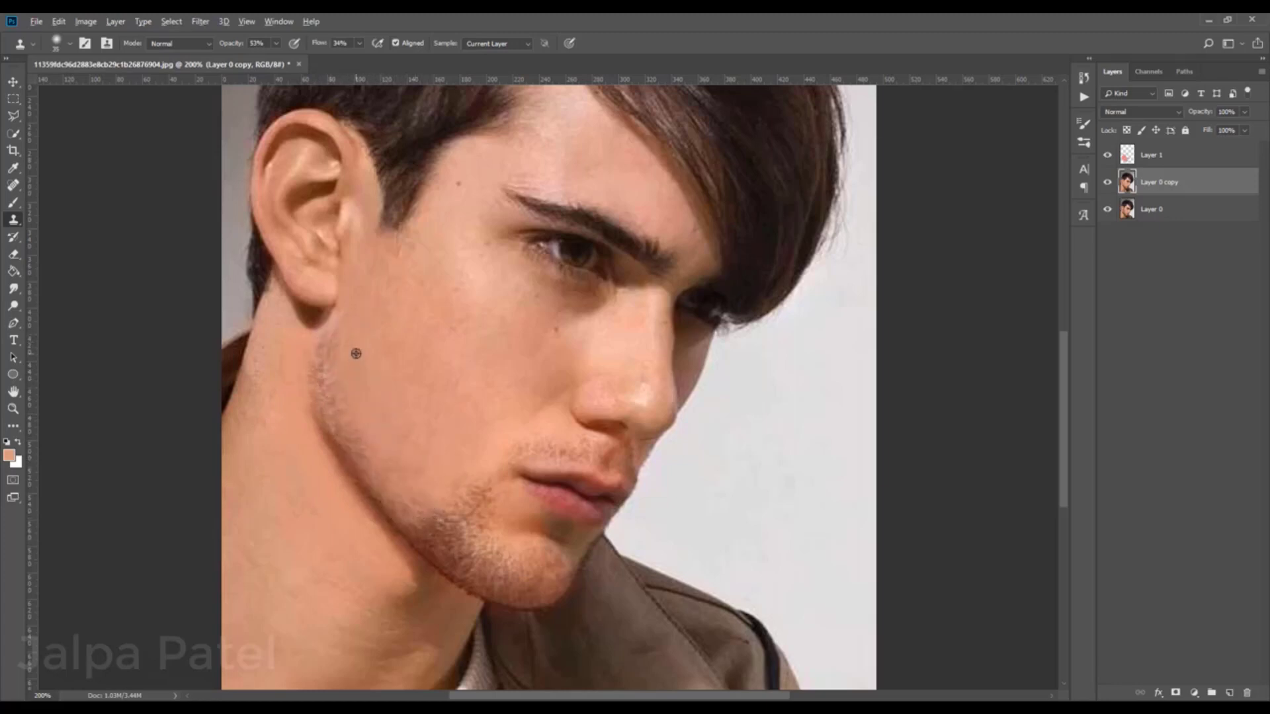
{"action": "left_click_drag", "start_coordinate": [329, 340], "coordinate": [337, 390]}
{"action": "mouse_move", "coordinate": [358, 433]}
{"action": "left_mouse_down"}
{"action": "mouse_move", "coordinate": [397, 482]}
{"action": "mouse_move", "coordinate": [447, 470]}
{"action": "left_mouse_up"}
{"action": "left_click", "coordinate": [466, 440], "text": "alt"}
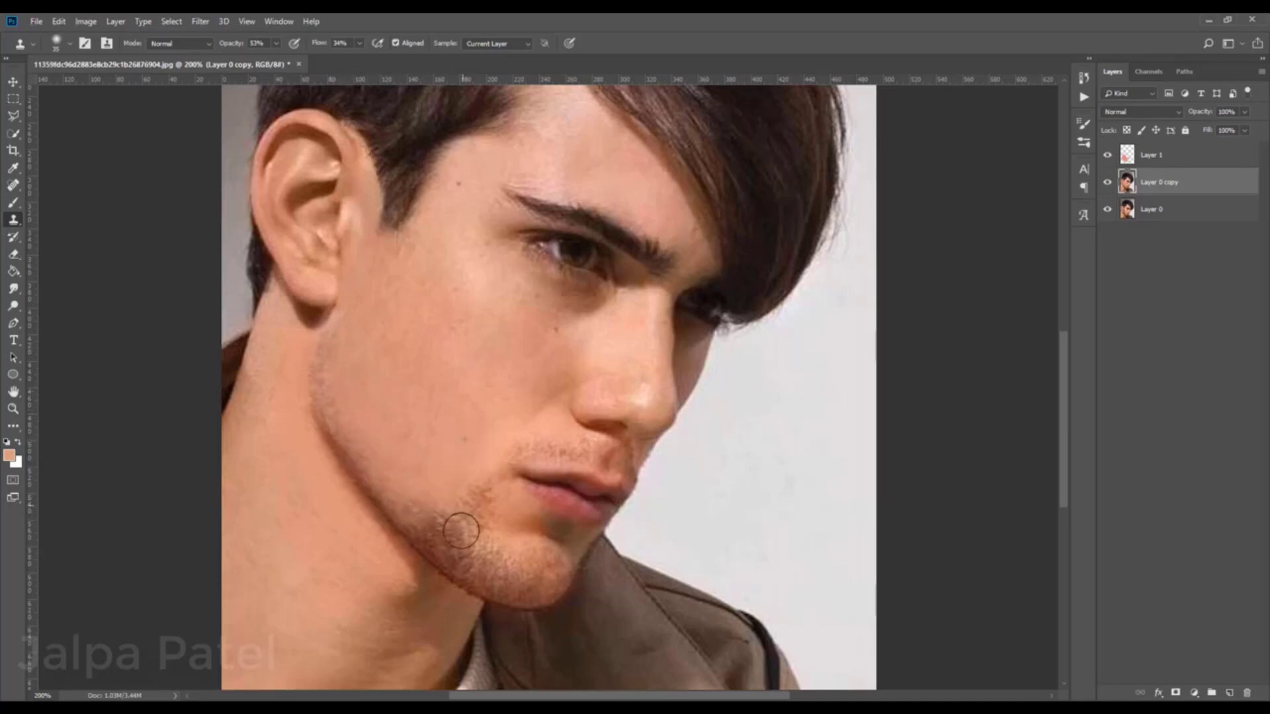
{"action": "mouse_move", "coordinate": [469, 503]}
{"action": "left_mouse_down"}
{"action": "mouse_move", "coordinate": [454, 529]}
{"action": "mouse_move", "coordinate": [469, 544]}
{"action": "left_mouse_up"}
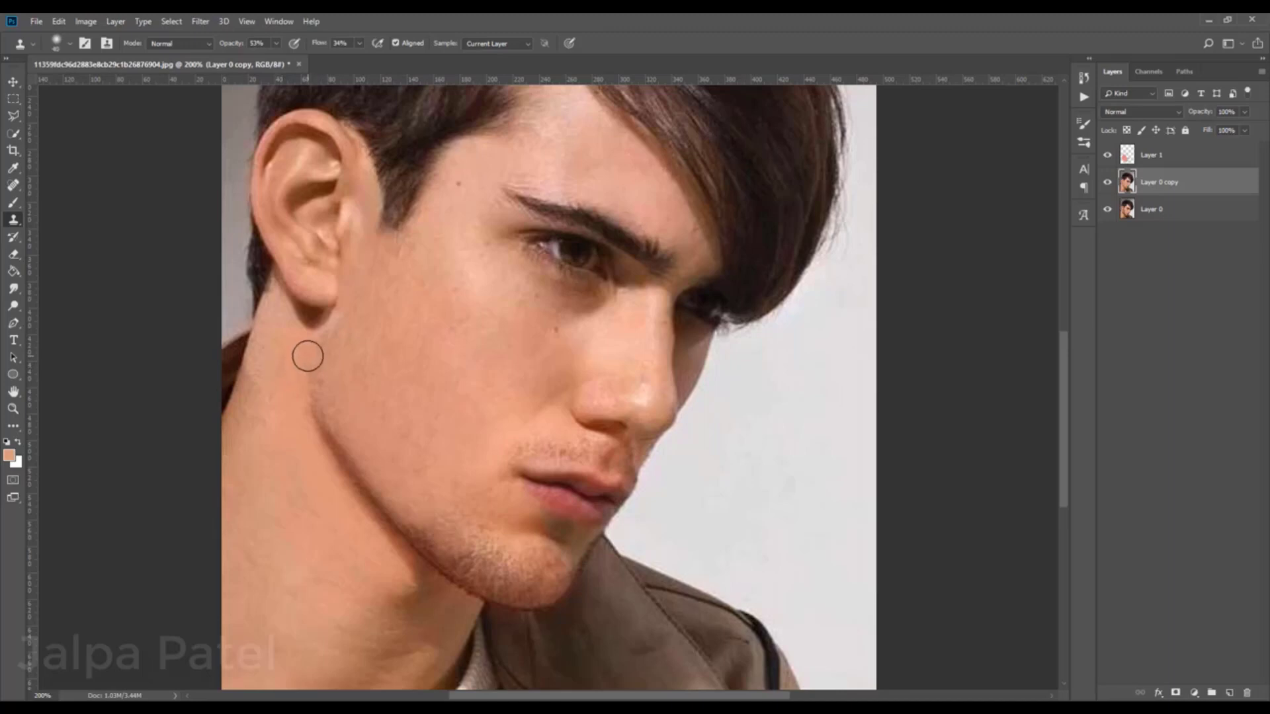
Step: Clone away the jawline shadow and lower-chin stubble, enlarging then shrinking the brush
{"action": "key", "text": "bracketright"}
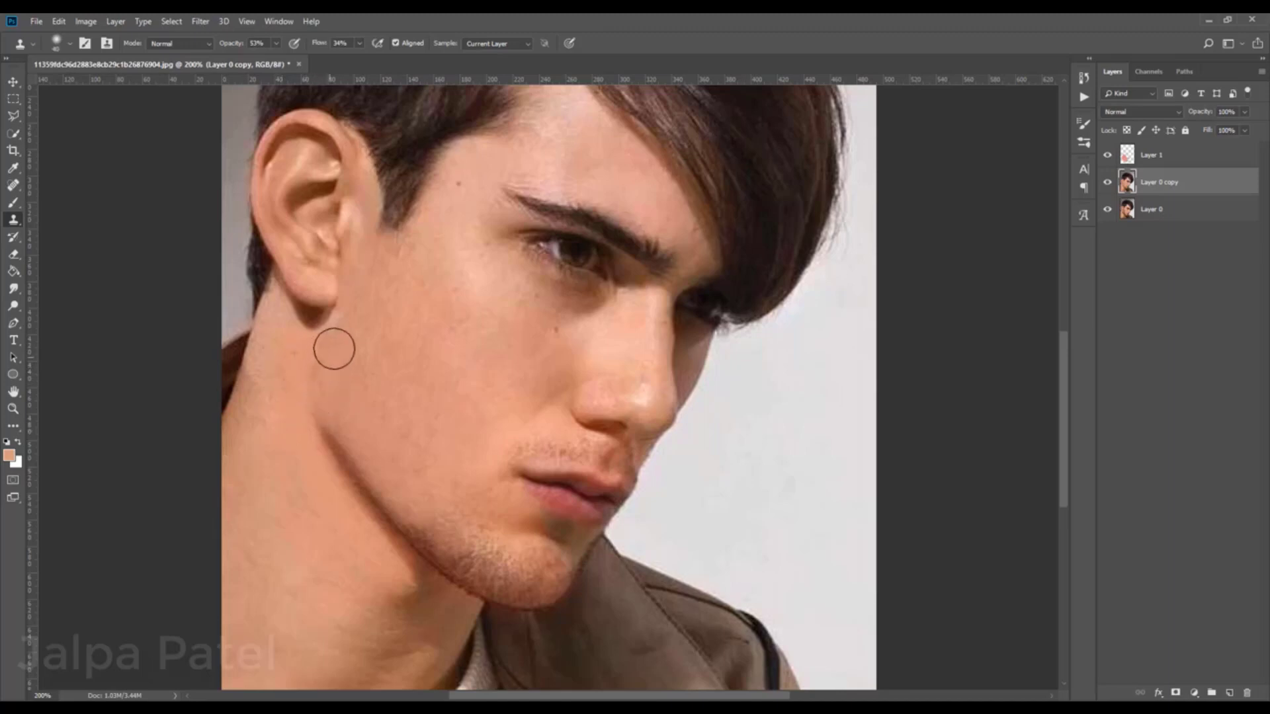
{"action": "left_click_drag", "start_coordinate": [334, 348], "coordinate": [406, 544]}
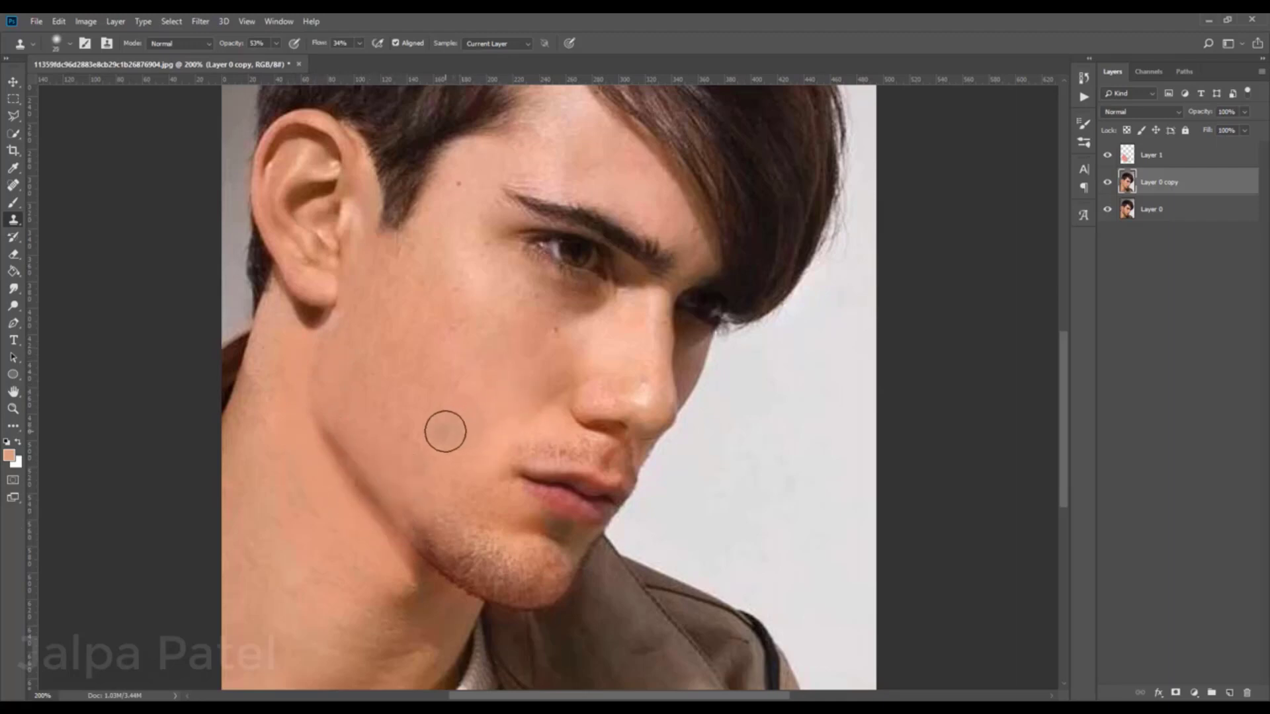
{"action": "key", "text": "bracketleft"}
{"action": "key", "text": "bracketleft"}
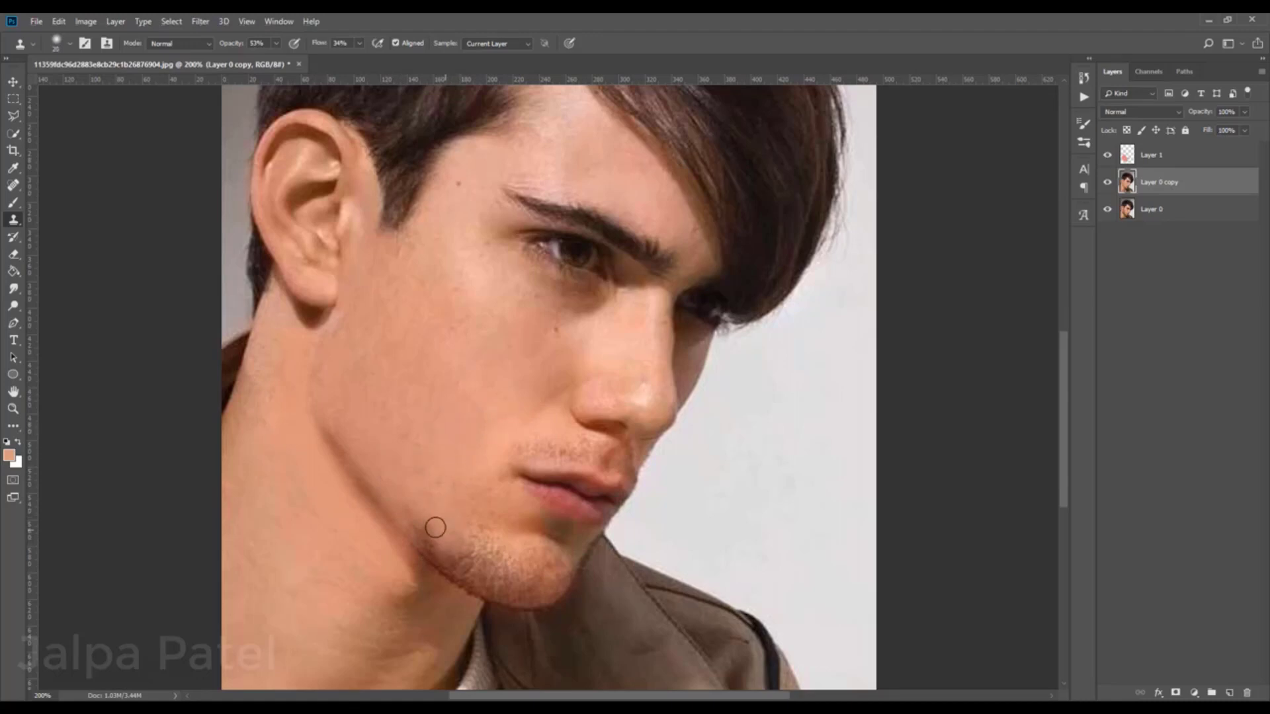
{"action": "mouse_move", "coordinate": [435, 527]}
{"action": "left_mouse_down"}
{"action": "mouse_move", "coordinate": [471, 568]}
{"action": "mouse_move", "coordinate": [482, 558]}
{"action": "mouse_move", "coordinate": [468, 561]}
{"action": "left_mouse_up"}
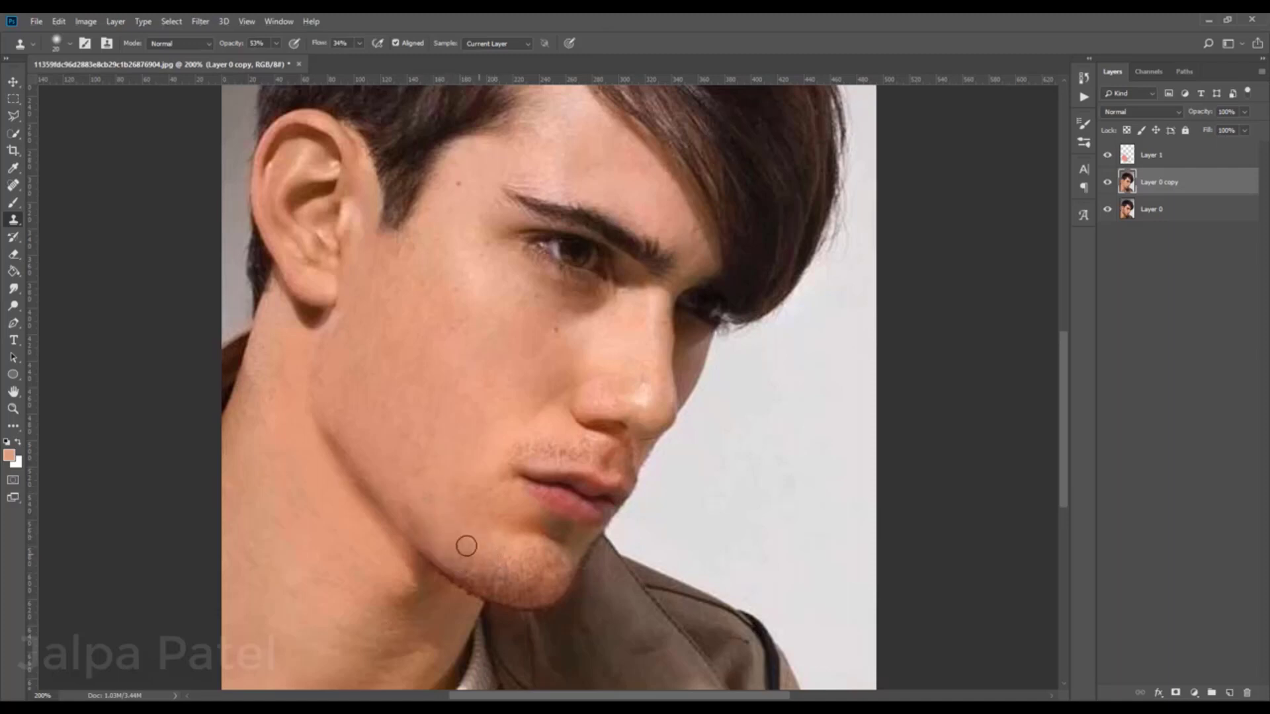
{"action": "left_click_drag", "start_coordinate": [467, 546], "coordinate": [477, 577]}
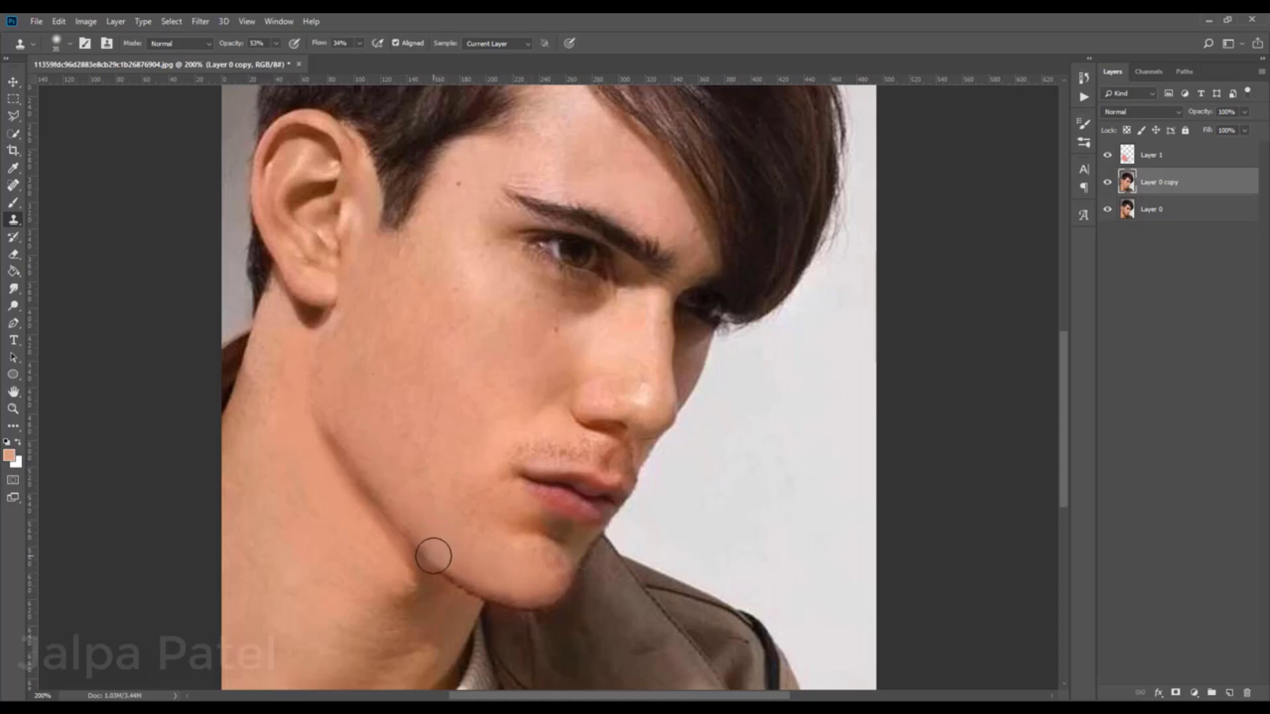
Step: With a much smaller brush, lighten the jaw shadow under the chin from a fresh source
{"action": "key", "text": "bracketleft"}
{"action": "key", "text": "bracketleft"}
{"action": "key", "text": "bracketleft"}
{"action": "left_click_drag", "start_coordinate": [447, 567], "coordinate": [553, 580]}
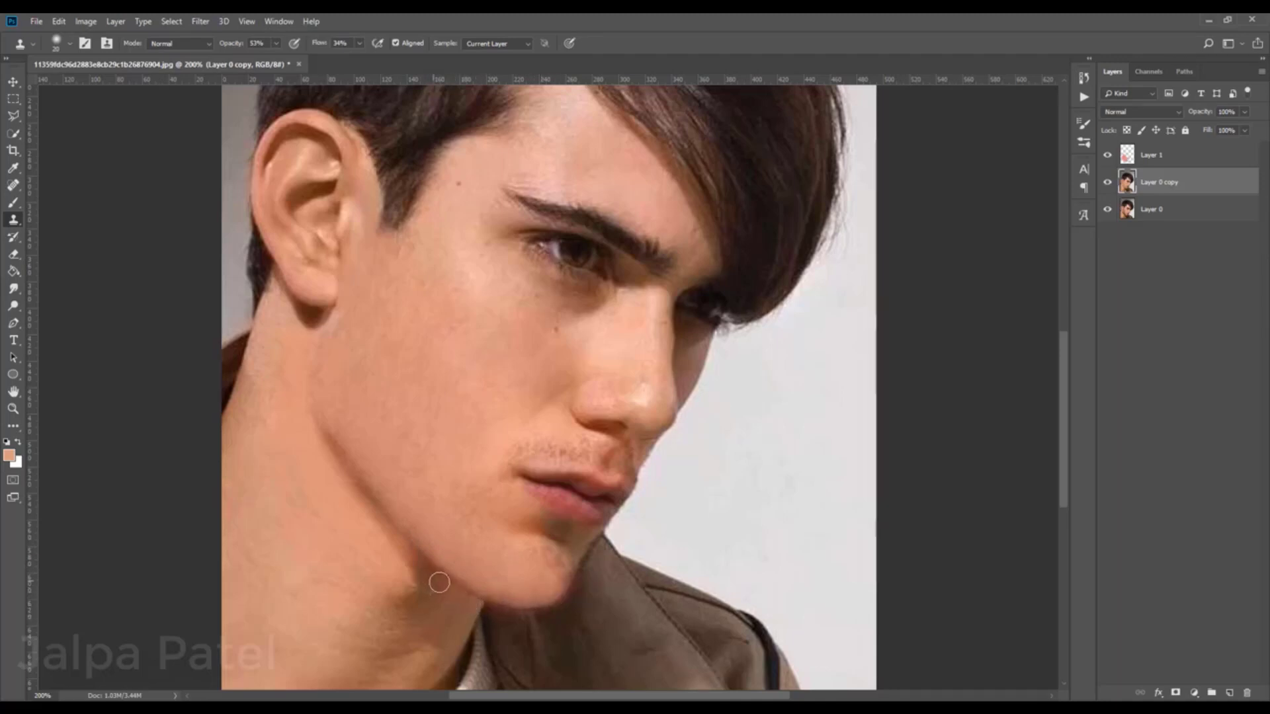
{"action": "left_click", "coordinate": [465, 612], "text": "alt"}
{"action": "key", "text": "bracketleft"}
{"action": "key", "text": "bracketleft"}
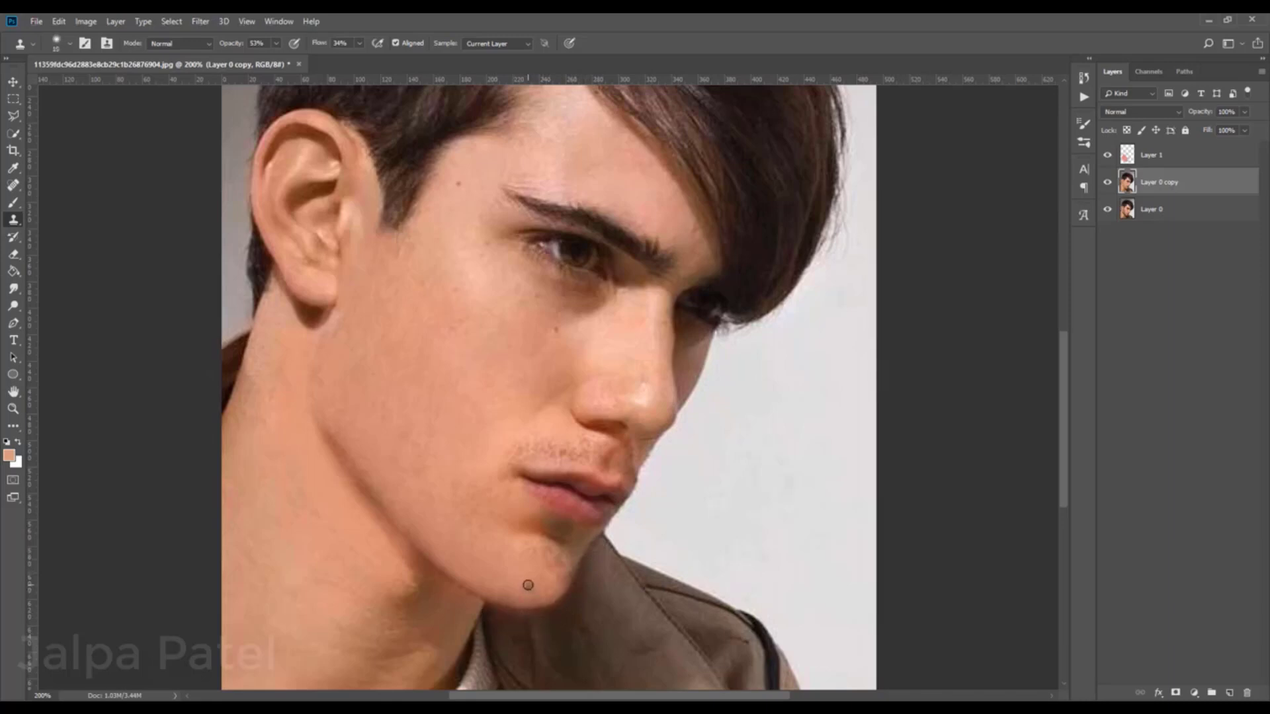
Step: Clone out the stubble above the upper lip with a size-20 brush
{"action": "key", "text": "bracketright"}
{"action": "left_click", "coordinate": [553, 426], "text": "alt"}
{"action": "left_click_drag", "start_coordinate": [558, 445], "coordinate": [539, 454]}
{"action": "left_click", "coordinate": [555, 429], "text": "alt"}
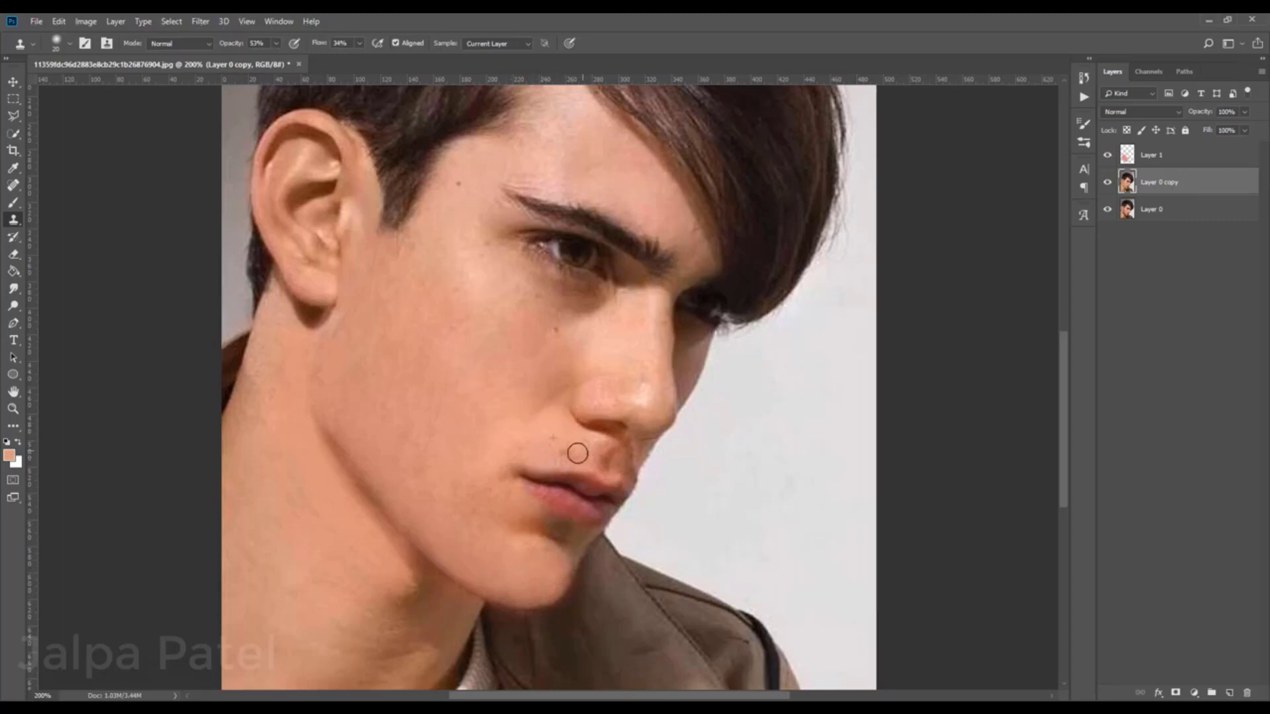
{"action": "left_click", "coordinate": [550, 426], "text": "alt"}
{"action": "left_click_drag", "start_coordinate": [585, 442], "coordinate": [522, 454]}
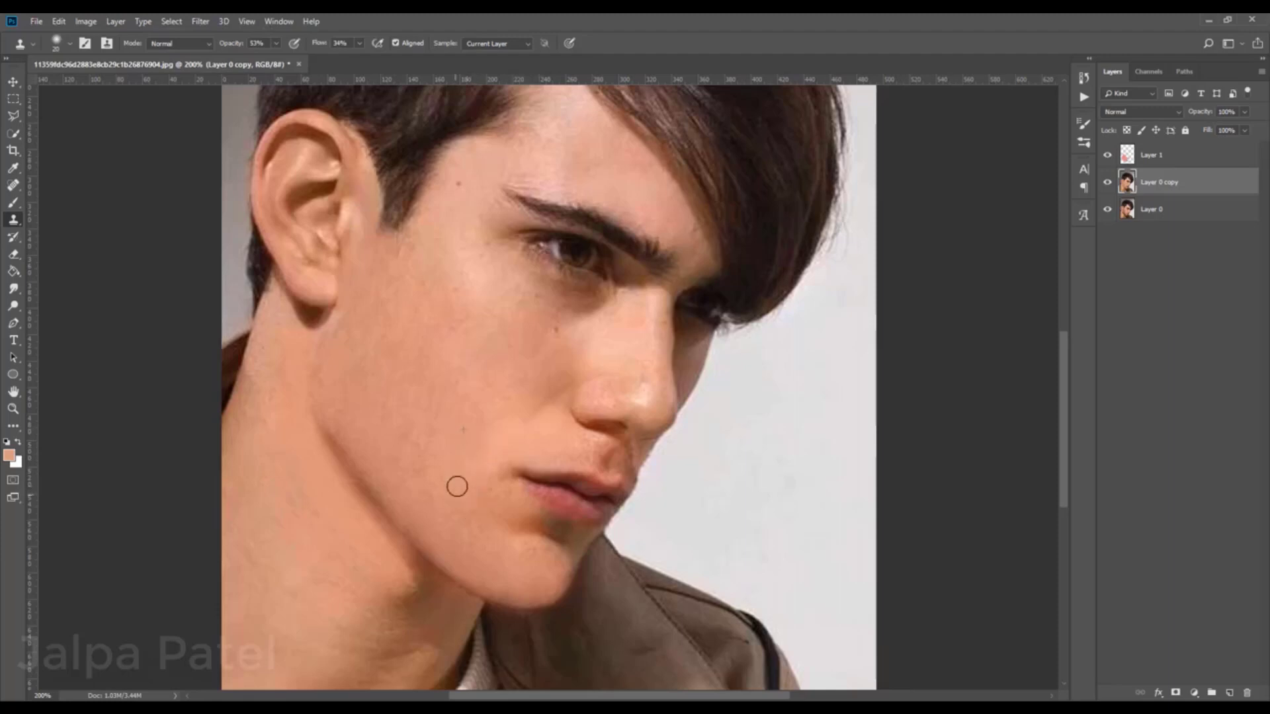
Step: Remove the small cheek blemish with a larger brush sampled from clean cheek skin
{"action": "left_click", "coordinate": [459, 461], "text": "alt"}
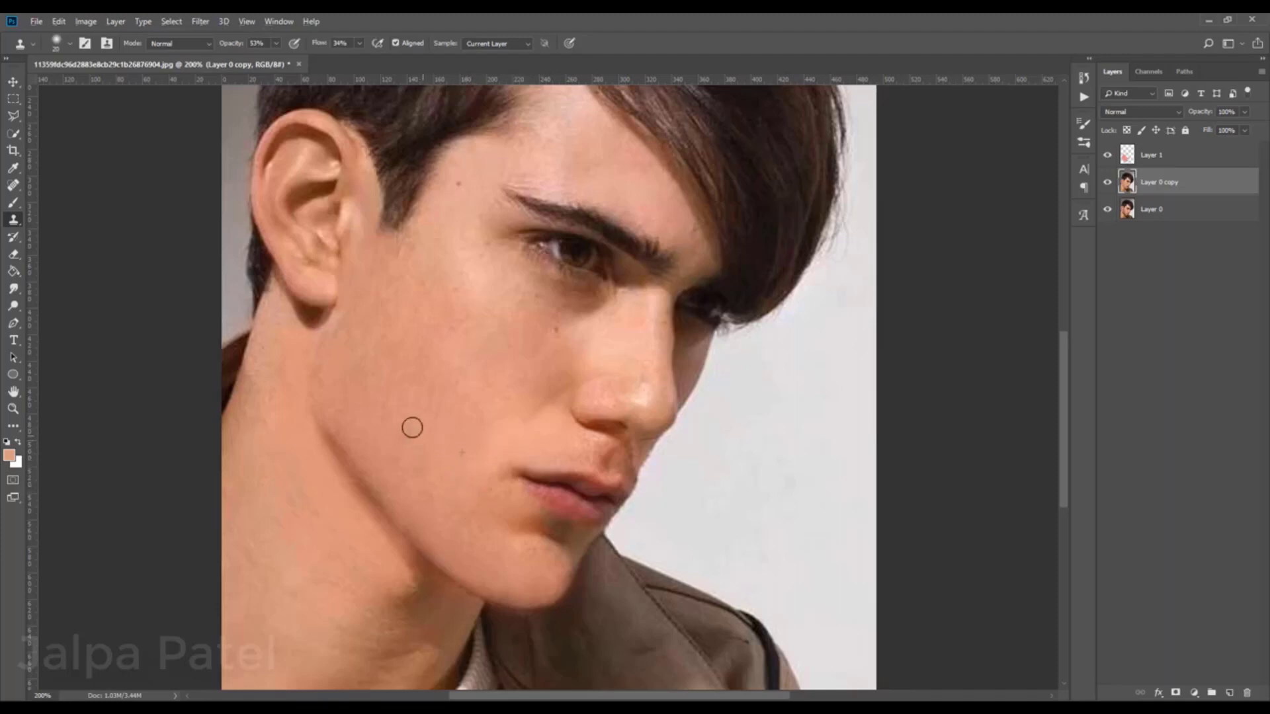
{"action": "key", "text": "bracketright"}
{"action": "key", "text": "bracketright"}
{"action": "left_click_drag", "start_coordinate": [411, 297], "coordinate": [445, 323]}
Step: Group Layer 1 and Layer 0 copy into Group 1
{"action": "left_click", "coordinate": [1176, 157], "text": "shift"}
{"action": "key", "text": "ctrl+g"}
{"action": "key", "text": "ctrl+minus"}
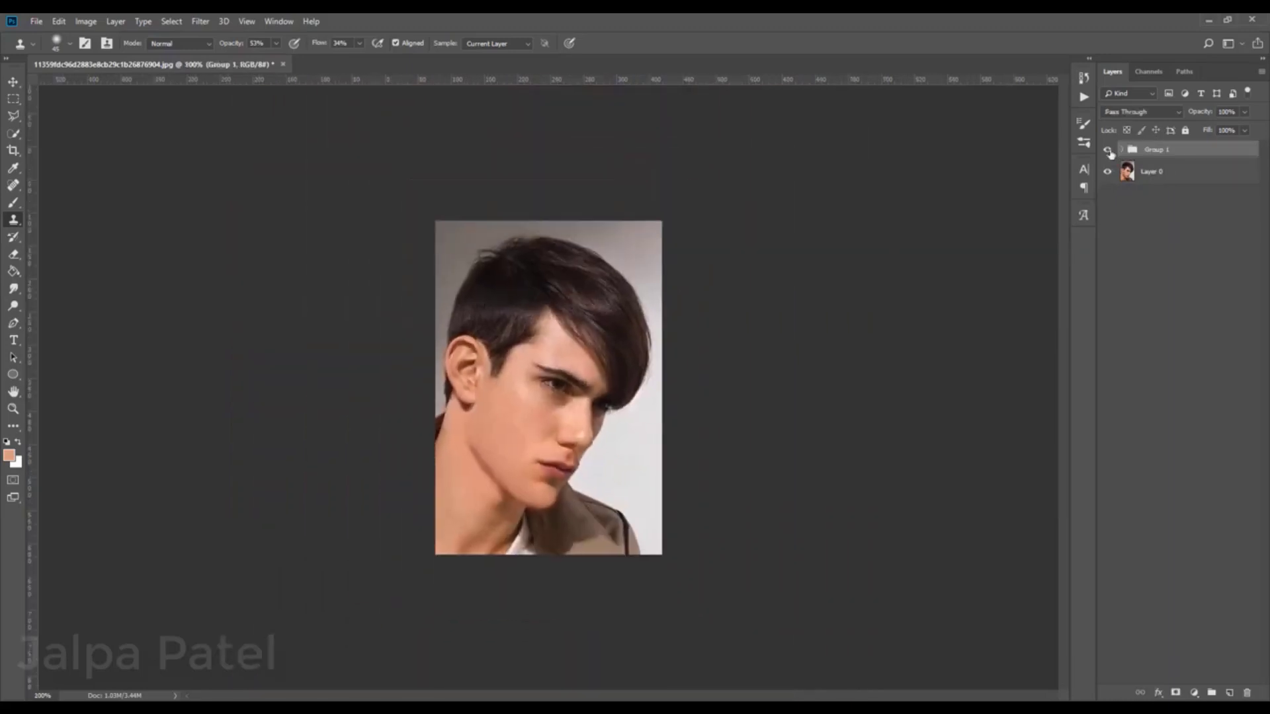
{"action": "key", "text": "ctrl+minus"}
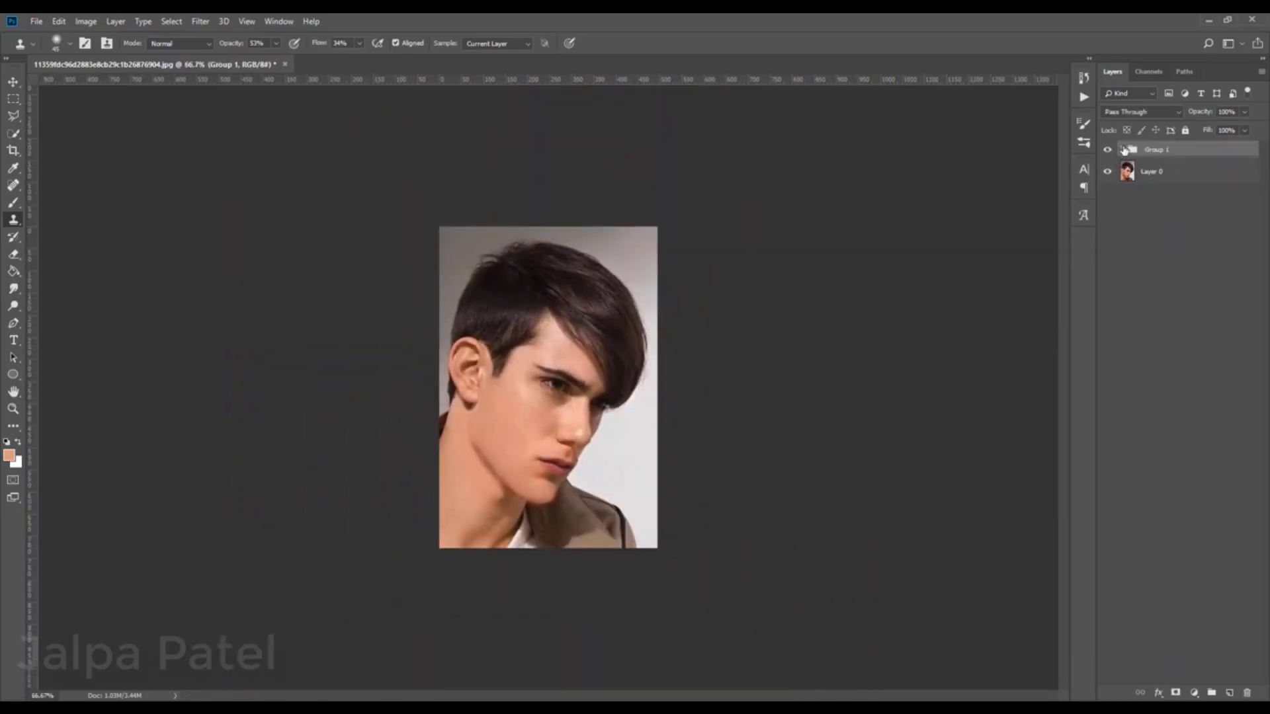
Step: Set Layer 1 to 60% opacity and erase it from the neck
{"action": "left_click", "coordinate": [1123, 150]}
{"action": "left_click", "coordinate": [1138, 175]}
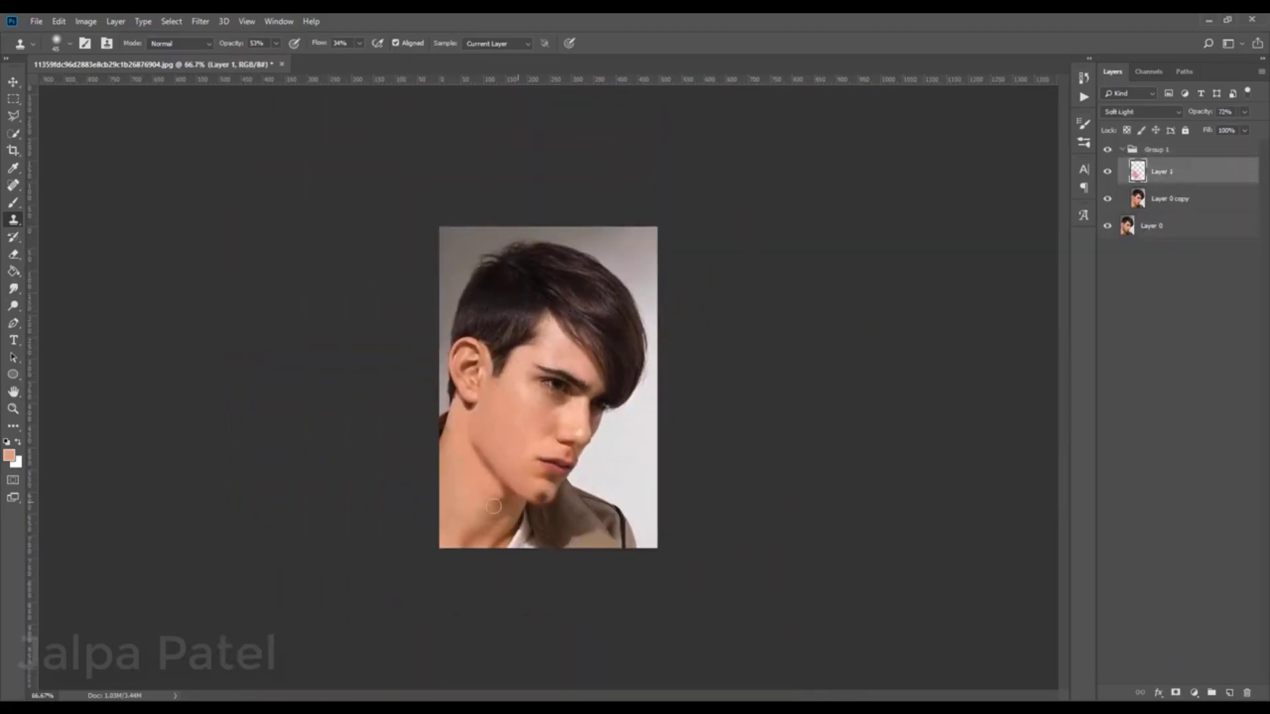
{"action": "left_click", "coordinate": [14, 253]}
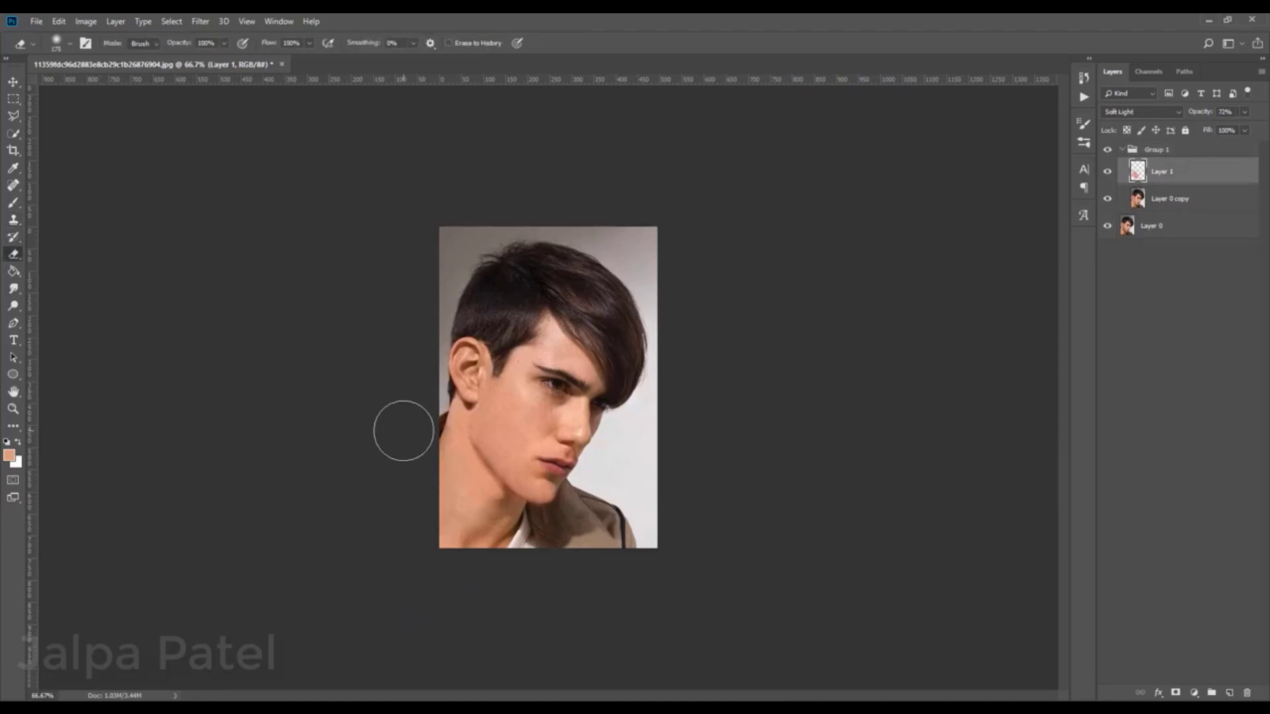
{"action": "left_click", "coordinate": [1244, 112]}
{"action": "left_click", "coordinate": [465, 483]}
{"action": "key", "text": "bracketleft"}
{"action": "key", "text": "bracketleft"}
{"action": "key", "text": "bracketleft"}
{"action": "left_click_drag", "start_coordinate": [461, 413], "coordinate": [461, 465]}
Step: Toggle Layer 0 copy's visibility to compare the retouch before and after
{"action": "left_click", "coordinate": [1108, 200]}
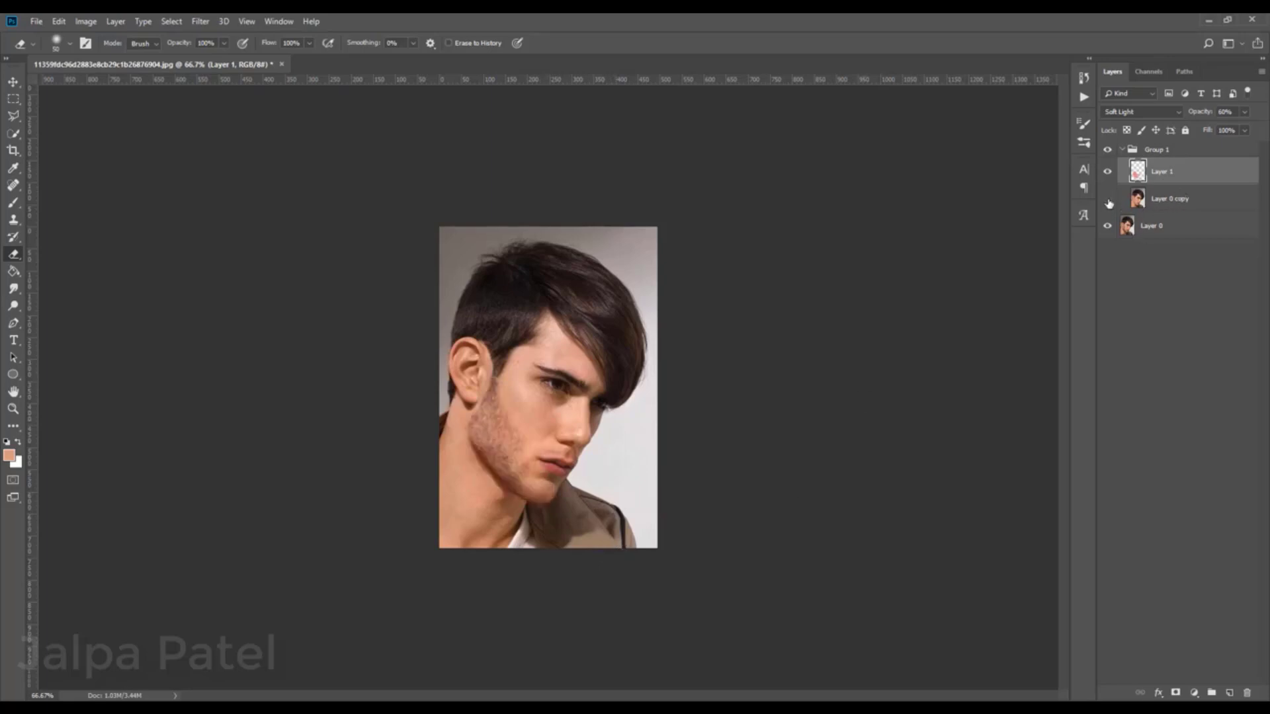
{"action": "left_click", "coordinate": [1108, 201]}
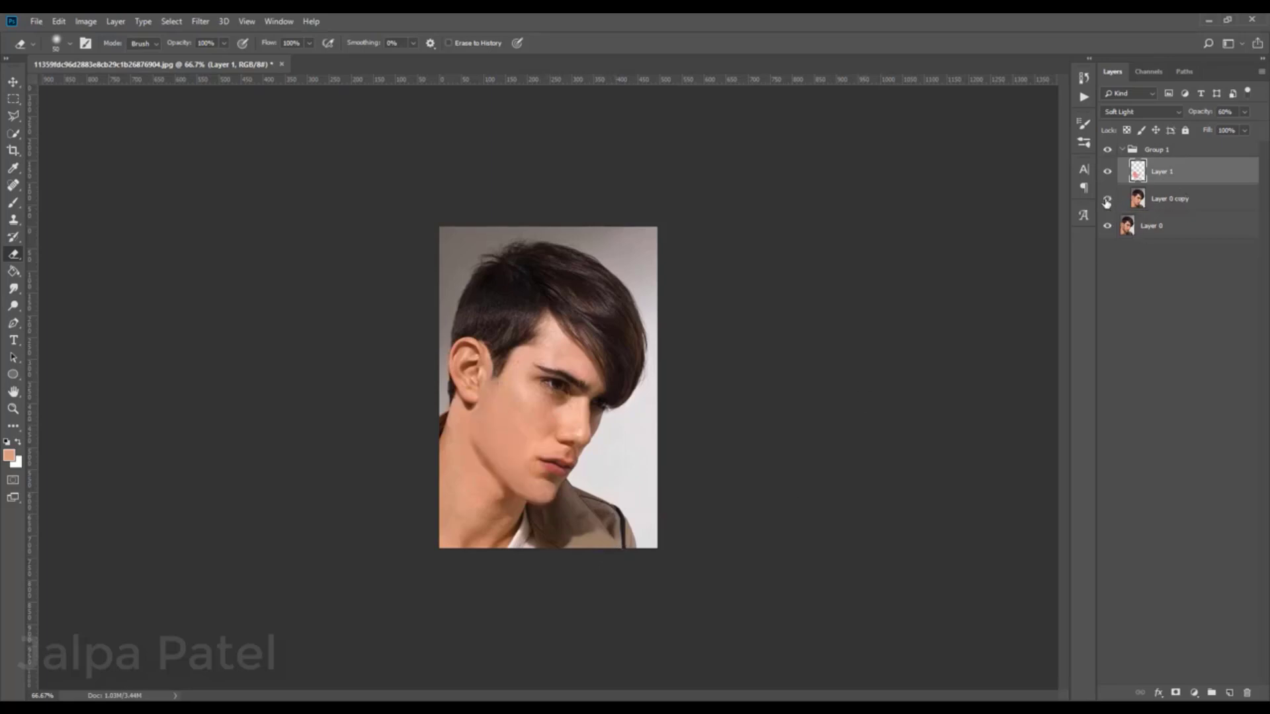
{"action": "left_click", "coordinate": [1107, 200]}
{"action": "left_click", "coordinate": [1108, 200]}
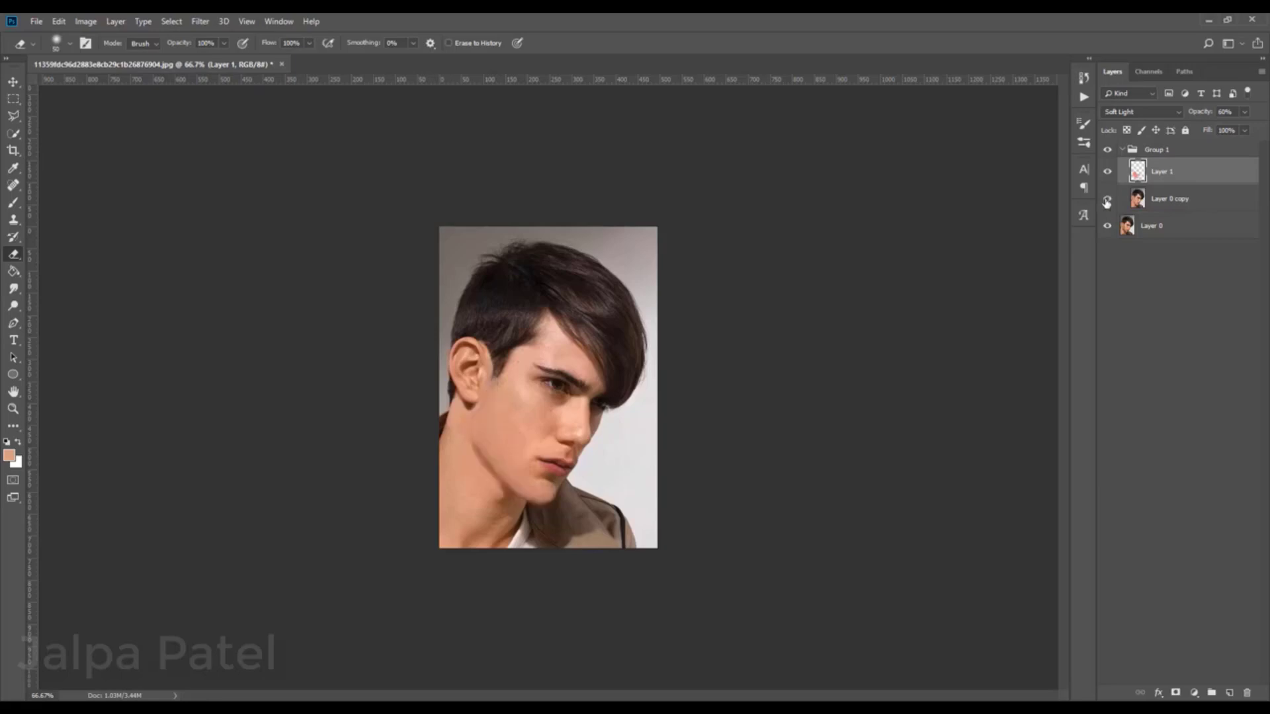